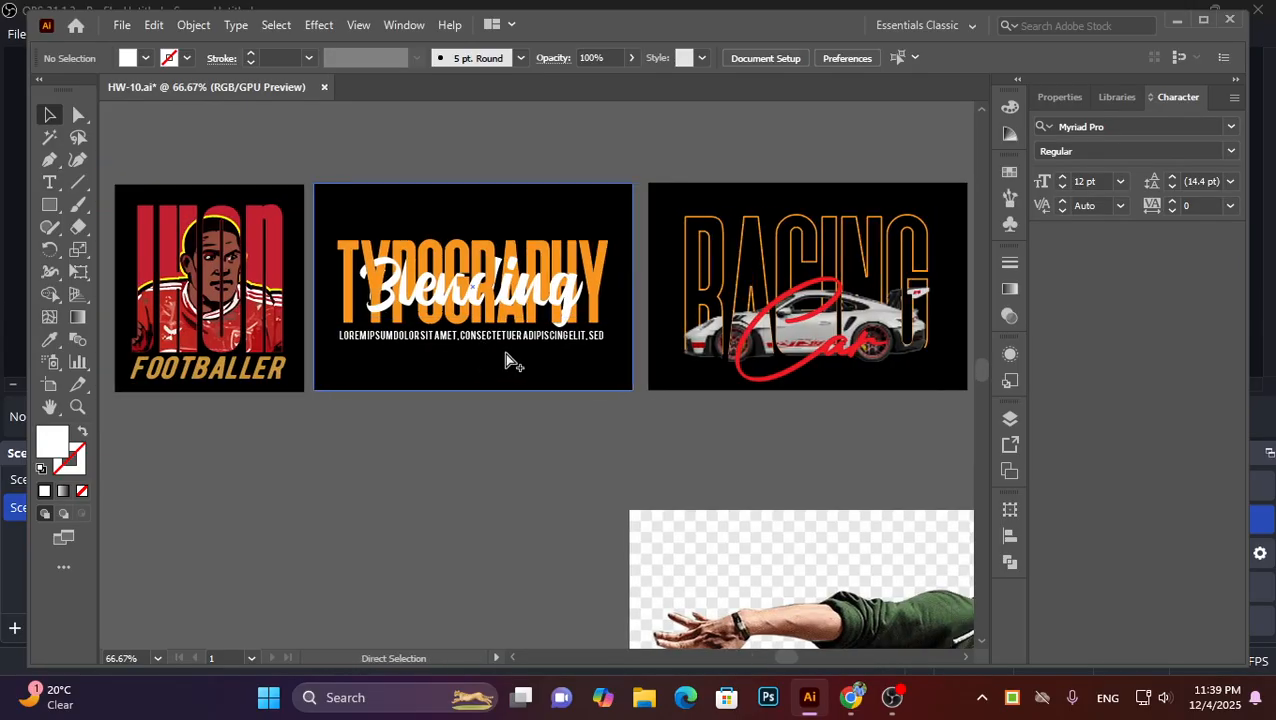
Enlarge the orange "JUST DO IT" poster to nearly the dancer image's height and move it next to that image.
{"action": "scroll", "coordinate": [561, 370], "scroll_direction": "down", "scroll_amount": 2}
{"action": "scroll", "coordinate": [568, 427], "scroll_direction": "down", "scroll_amount": 2, "text": "alt"}
{"action": "scroll", "coordinate": [373, 333], "scroll_direction": "up", "scroll_amount": 2, "text": "alt"}
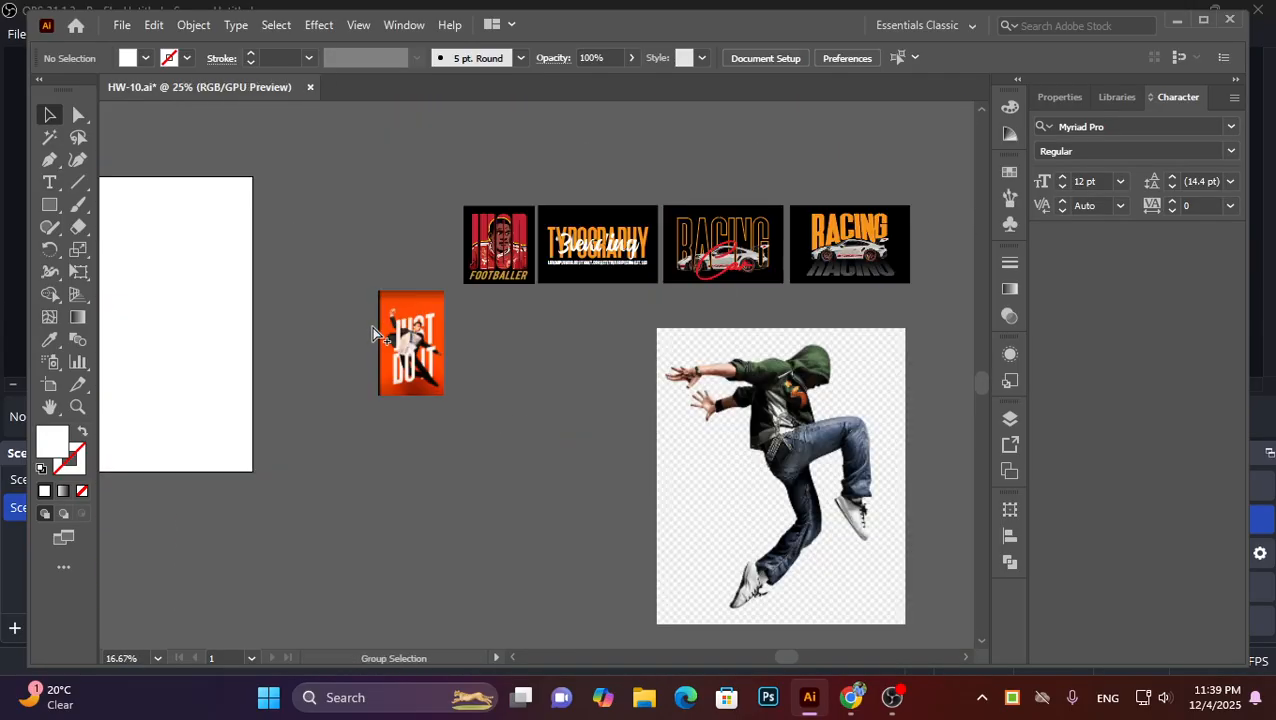
{"action": "scroll", "coordinate": [456, 370], "scroll_direction": "down", "scroll_amount": 1, "text": "alt"}
{"action": "left_click", "coordinate": [440, 388]}
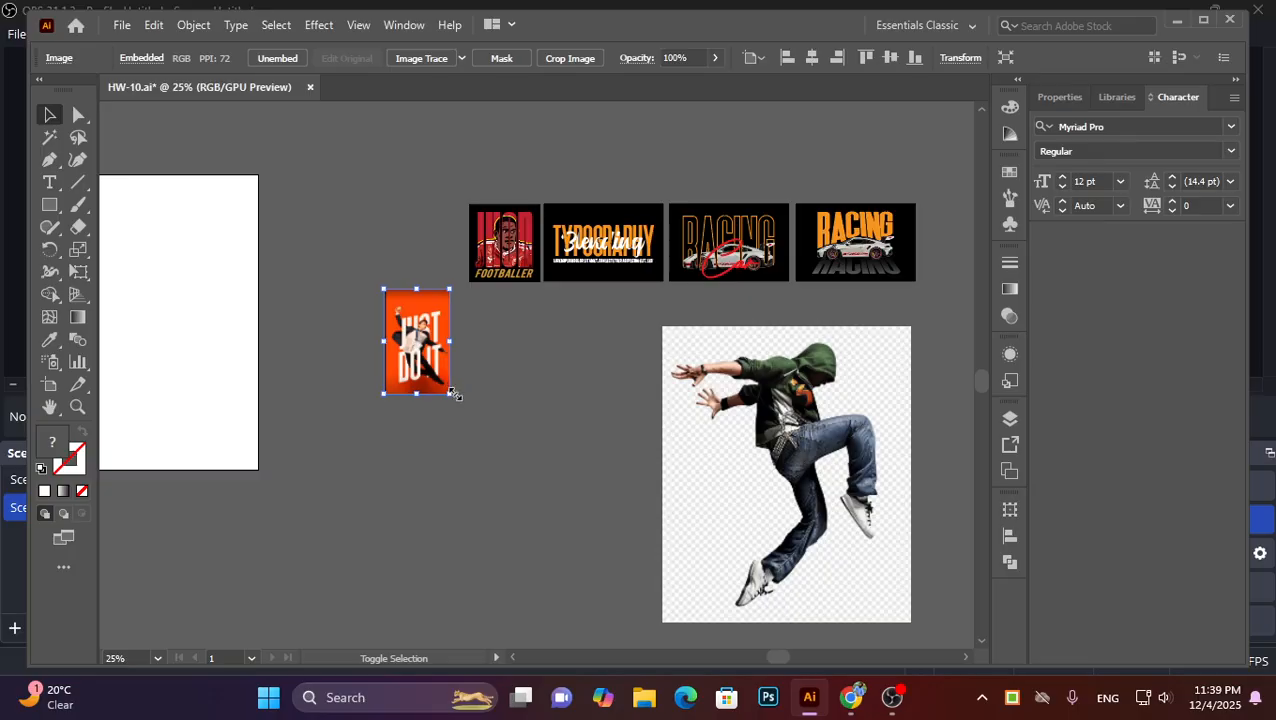
{"action": "left_click_drag", "start_coordinate": [455, 395], "coordinate": [620, 572]}
{"action": "left_click_drag", "start_coordinate": [503, 374], "coordinate": [583, 413]}
{"action": "scroll", "coordinate": [655, 435], "scroll_direction": "up", "scroll_amount": 1, "text": "alt"}
{"action": "scroll", "coordinate": [655, 405], "scroll_direction": "down", "scroll_amount": 1}
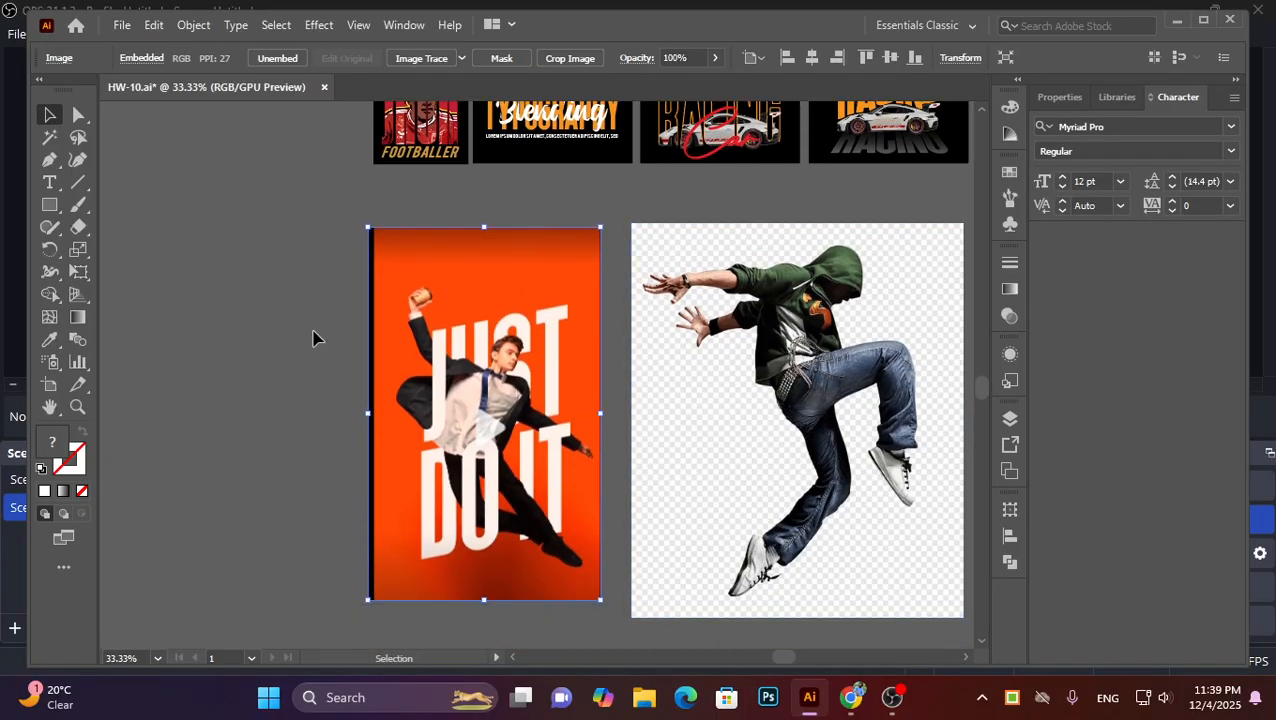
{"action": "scroll", "coordinate": [661, 370], "scroll_direction": "down", "scroll_amount": 1}
{"action": "scroll", "coordinate": [641, 336], "scroll_direction": "right", "scroll_amount": 1}
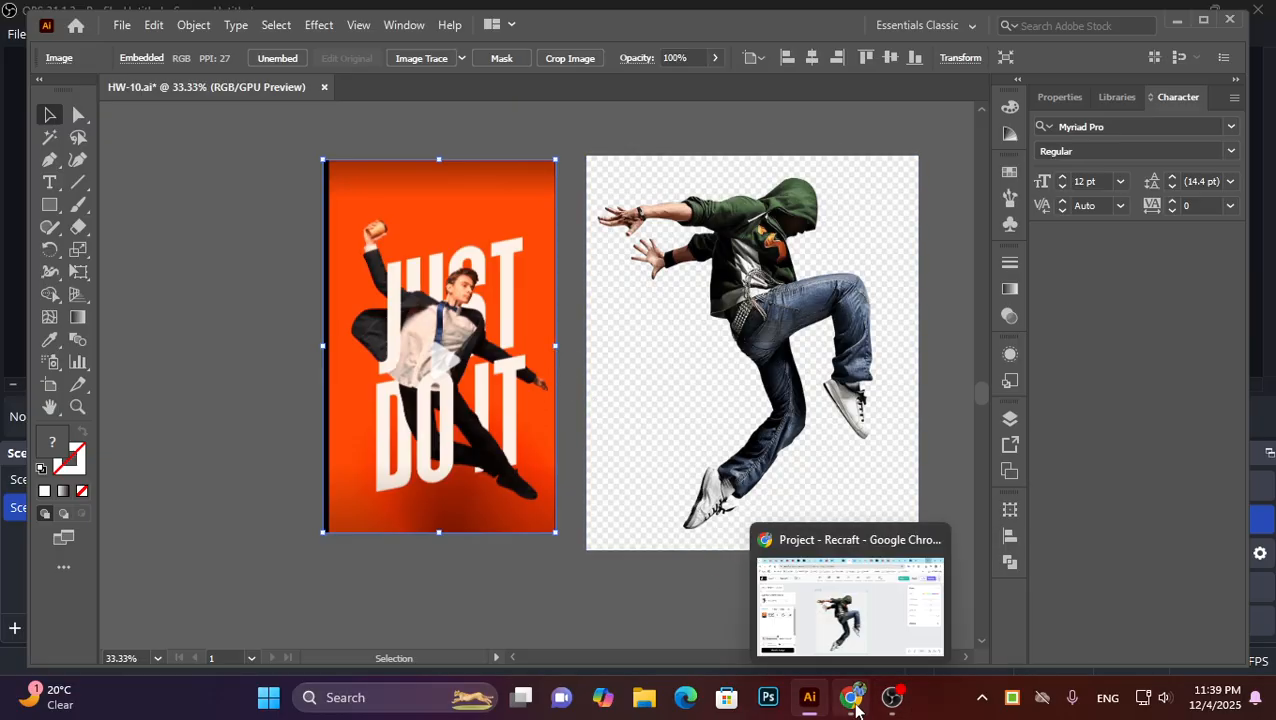
Switch to Chrome and view the Internxt temporary email page with its generated address and inbox.
{"action": "left_click", "coordinate": [851, 699]}
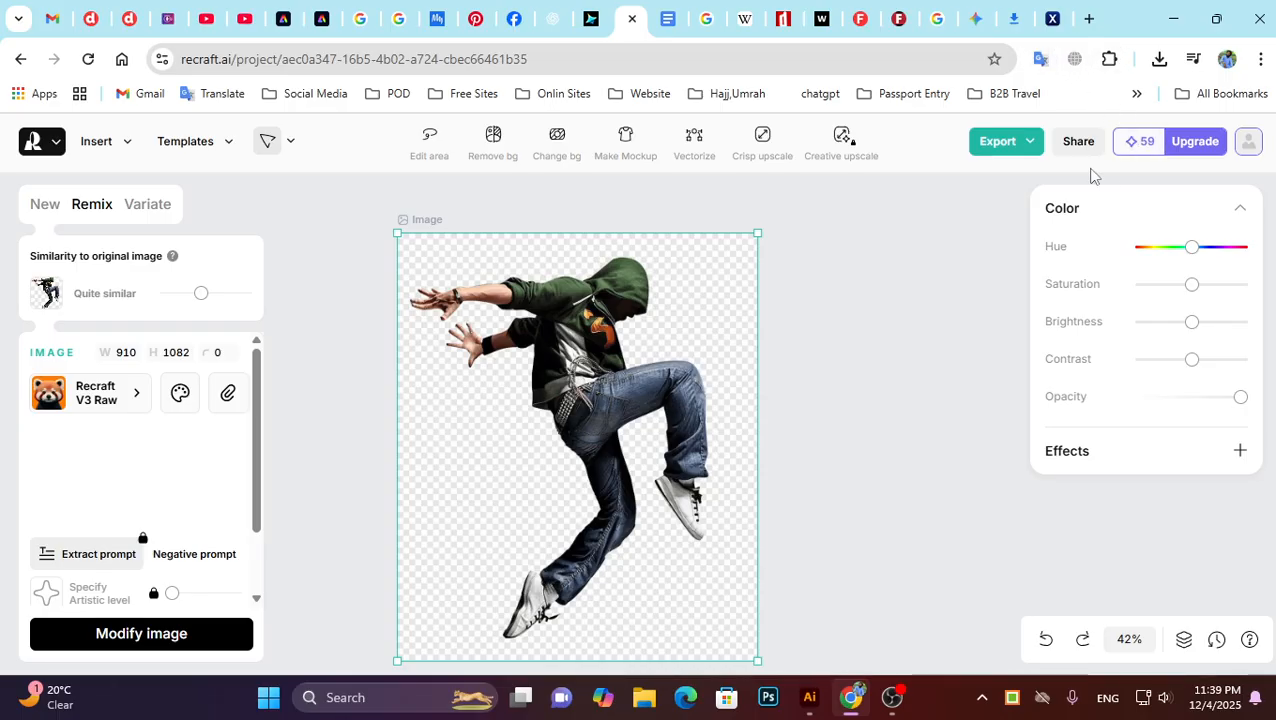
{"action": "left_click", "coordinate": [1053, 18]}
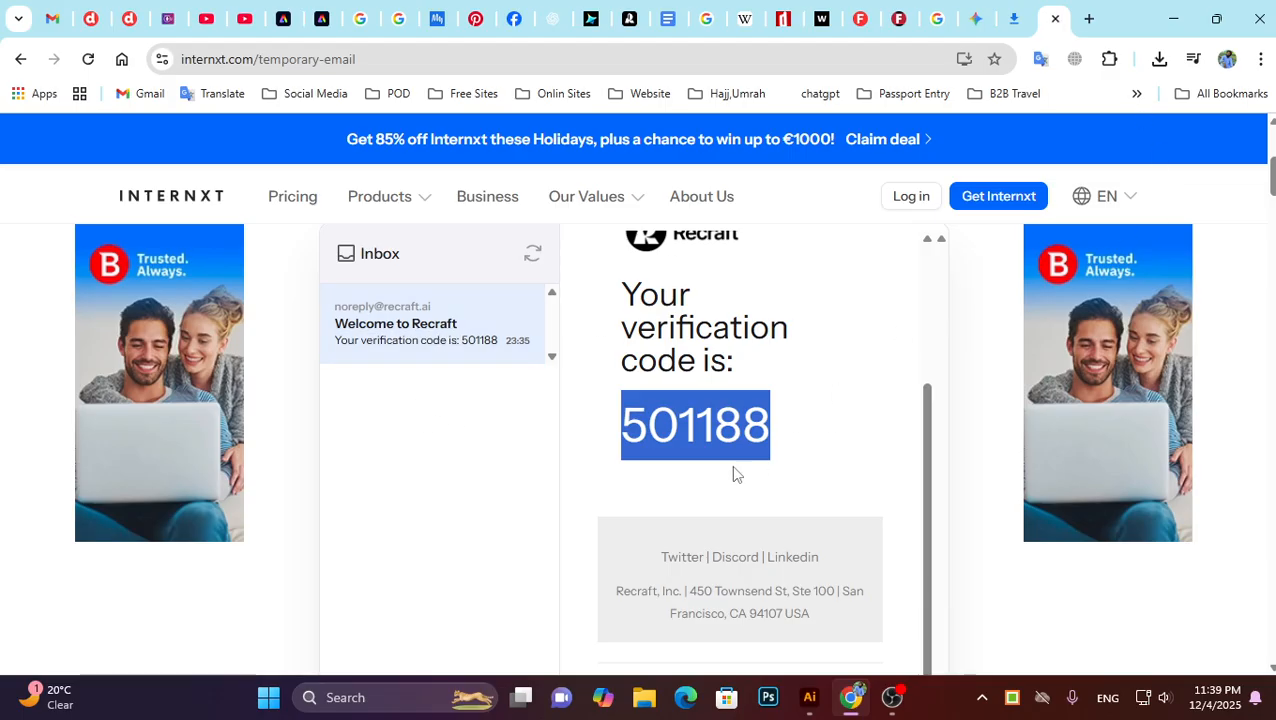
{"action": "scroll", "coordinate": [733, 474], "scroll_direction": "up", "scroll_amount": 6}
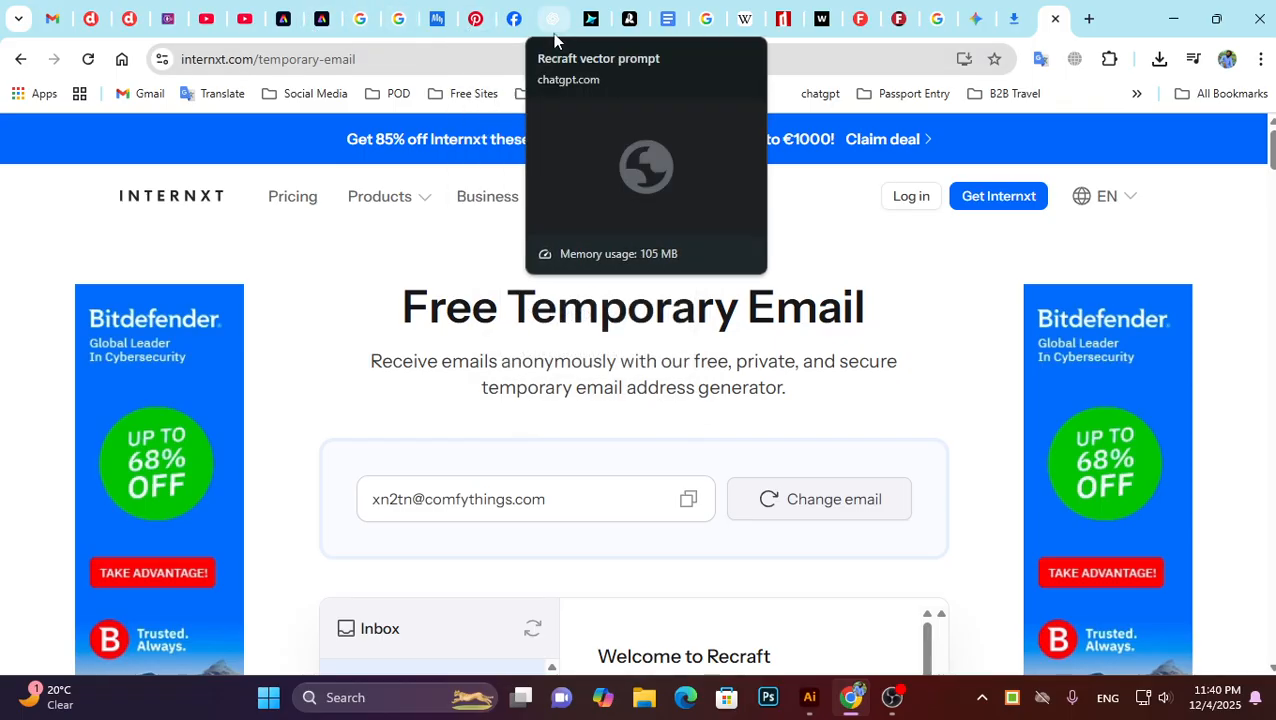
In the Recraft project, remove the dancer image's background and export the image as a 910 × 1082 PNG.
{"action": "left_click", "coordinate": [622, 25]}
{"action": "scroll", "coordinate": [553, 357], "scroll_direction": "down", "scroll_amount": 1}
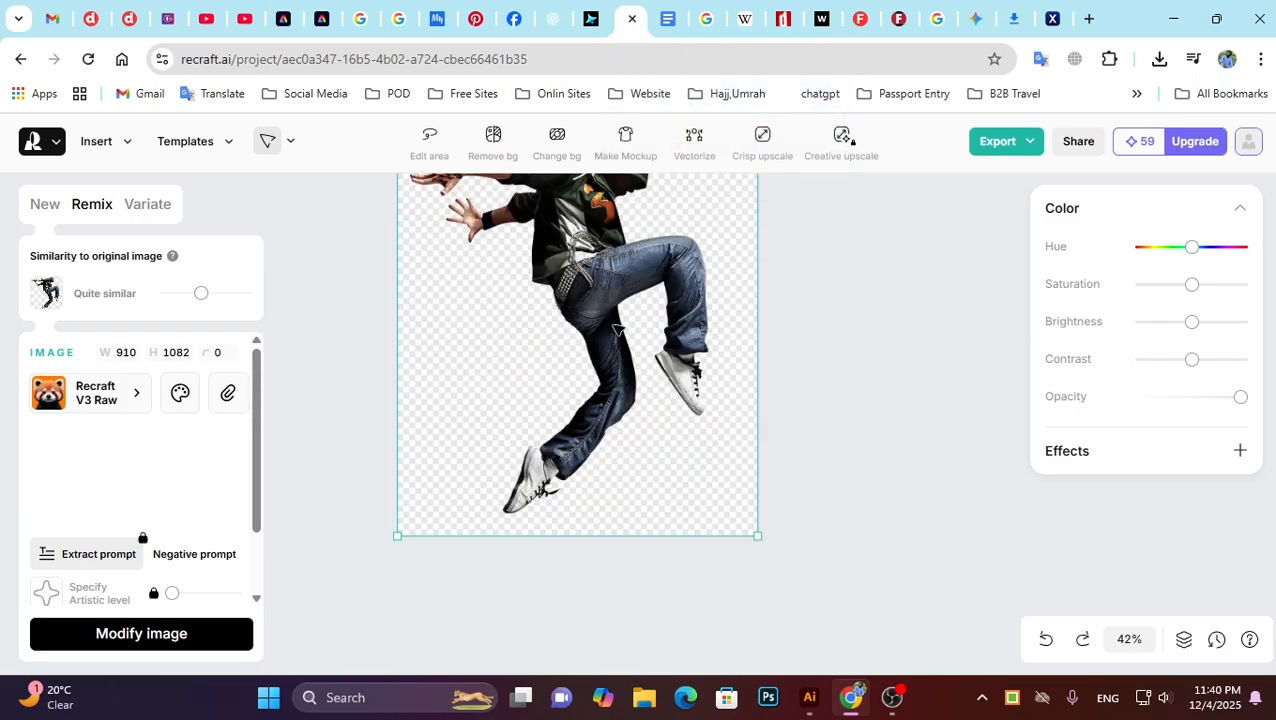
{"action": "scroll", "coordinate": [553, 357], "scroll_direction": "up", "scroll_amount": 2}
{"action": "scroll", "coordinate": [553, 357], "scroll_direction": "down", "scroll_amount": 1}
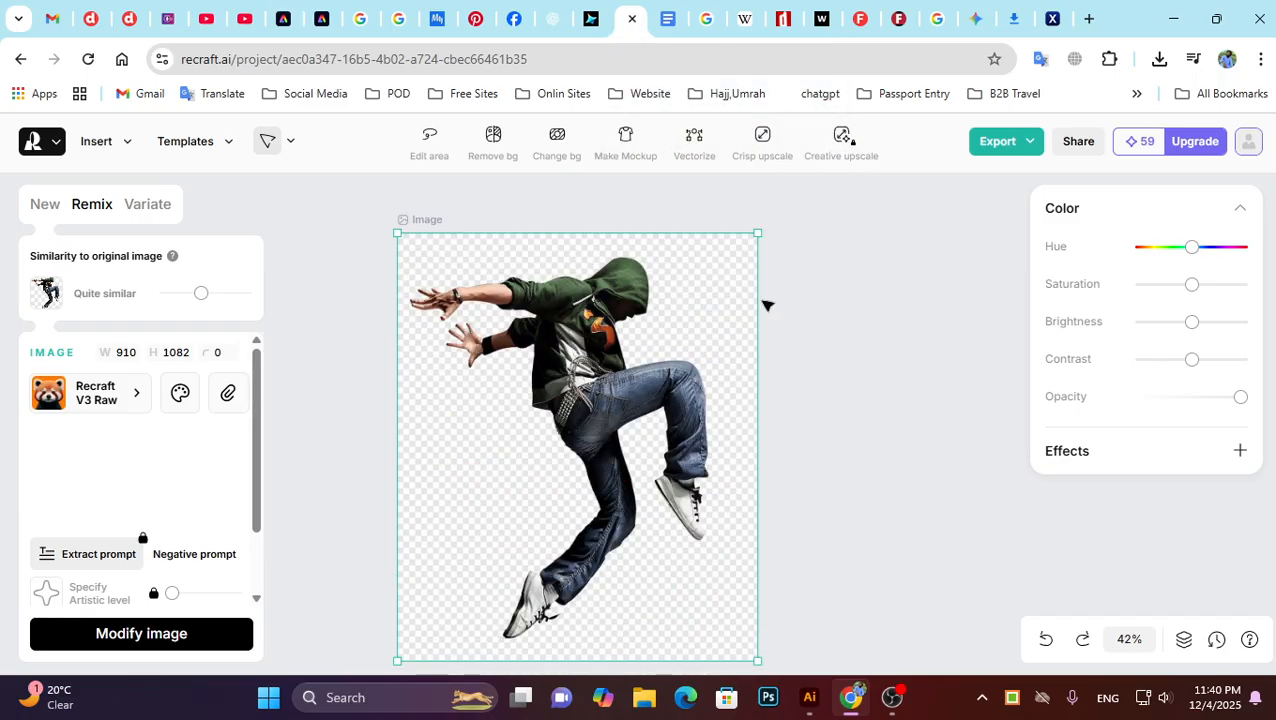
{"action": "left_click", "coordinate": [495, 148]}
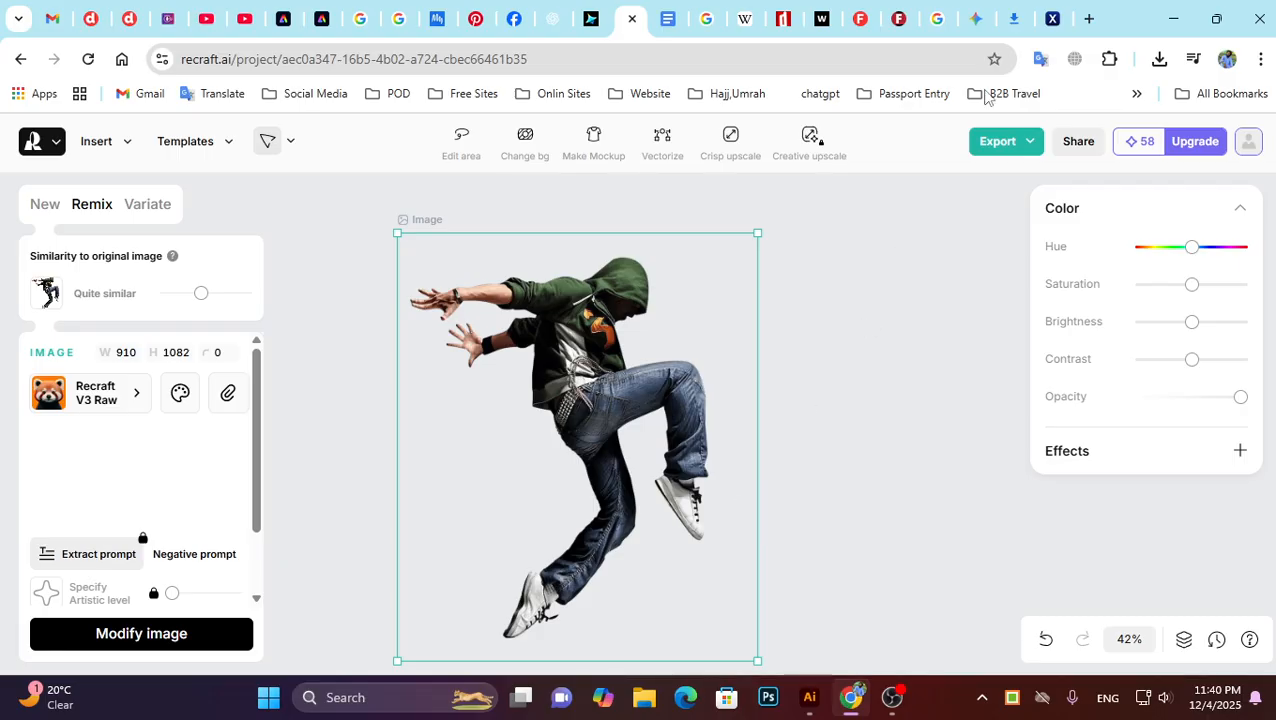
{"action": "left_click", "coordinate": [1021, 150]}
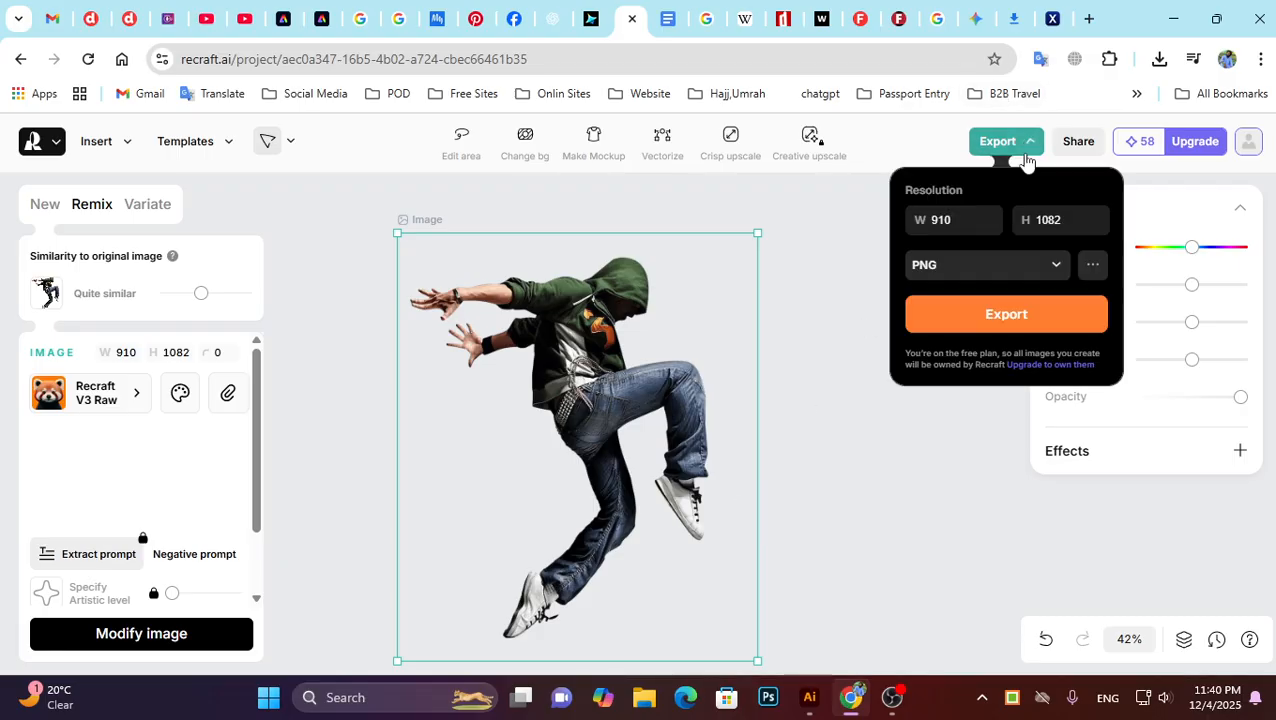
{"action": "left_click", "coordinate": [1007, 315]}
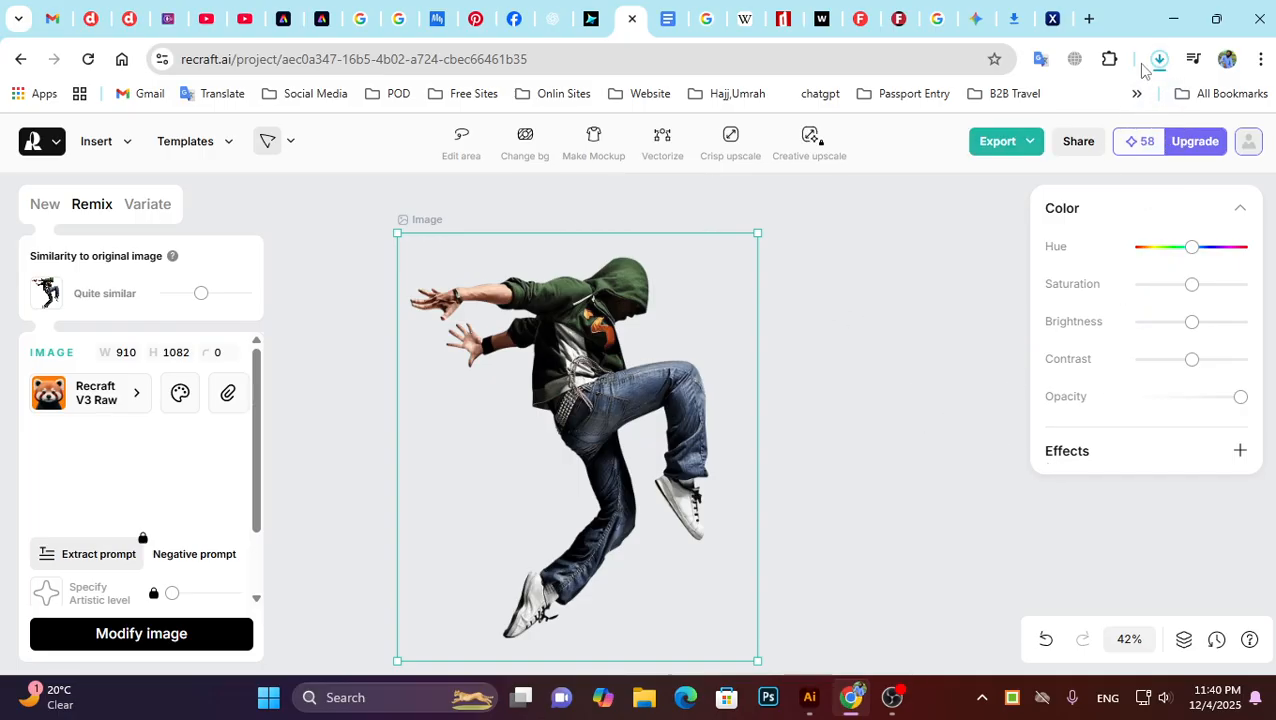
Switch to Illustrator and place the transparent dancer PNG from Downloads on the empty canvas beside the checkered dancer image.
{"action": "left_click", "coordinate": [812, 698]}
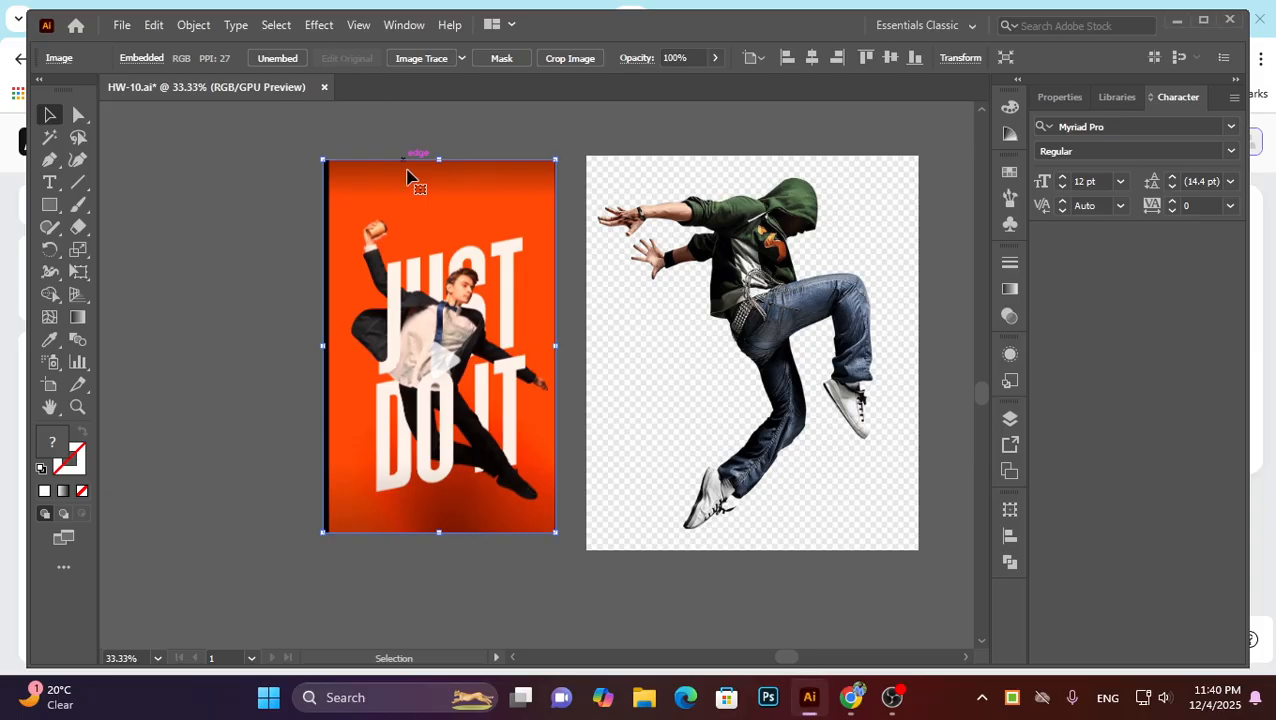
{"action": "left_click", "coordinate": [121, 25]}
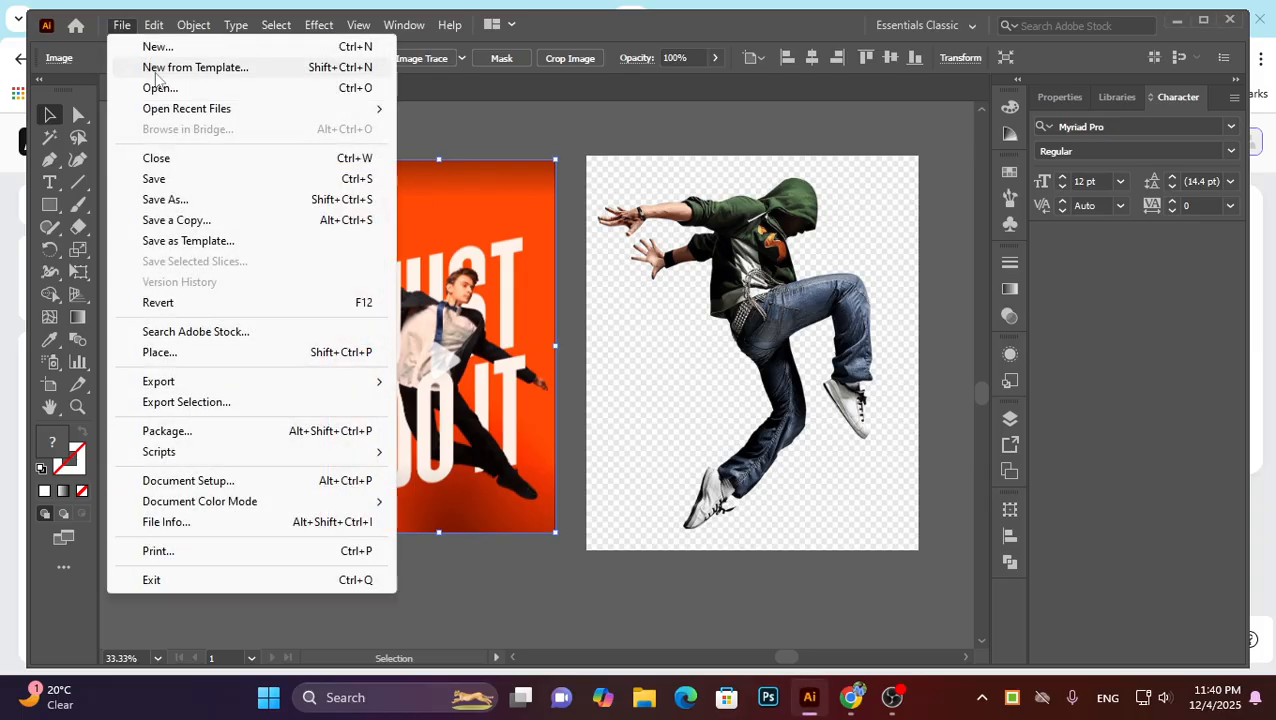
{"action": "left_click", "coordinate": [166, 354]}
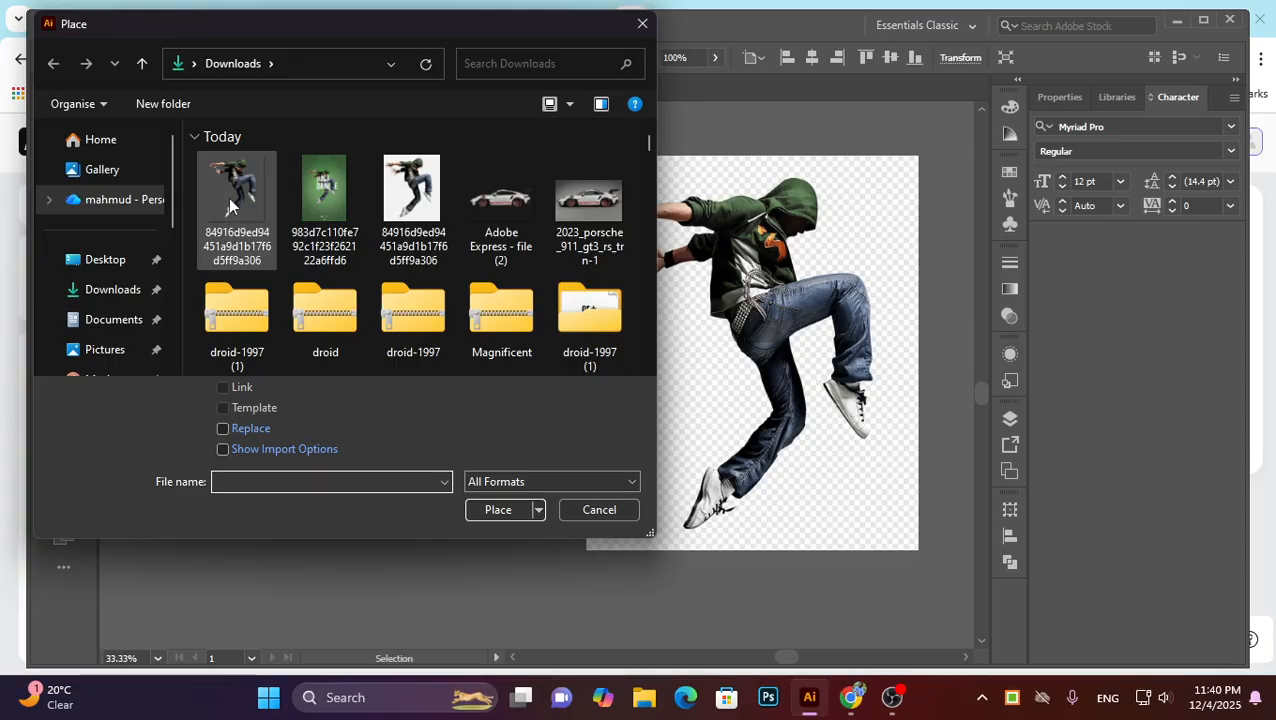
{"action": "left_click", "coordinate": [228, 199]}
{"action": "left_click", "coordinate": [527, 506]}
{"action": "scroll", "coordinate": [727, 428], "scroll_direction": "down", "scroll_amount": 2}
{"action": "scroll", "coordinate": [550, 433], "scroll_direction": "right", "scroll_amount": 5}
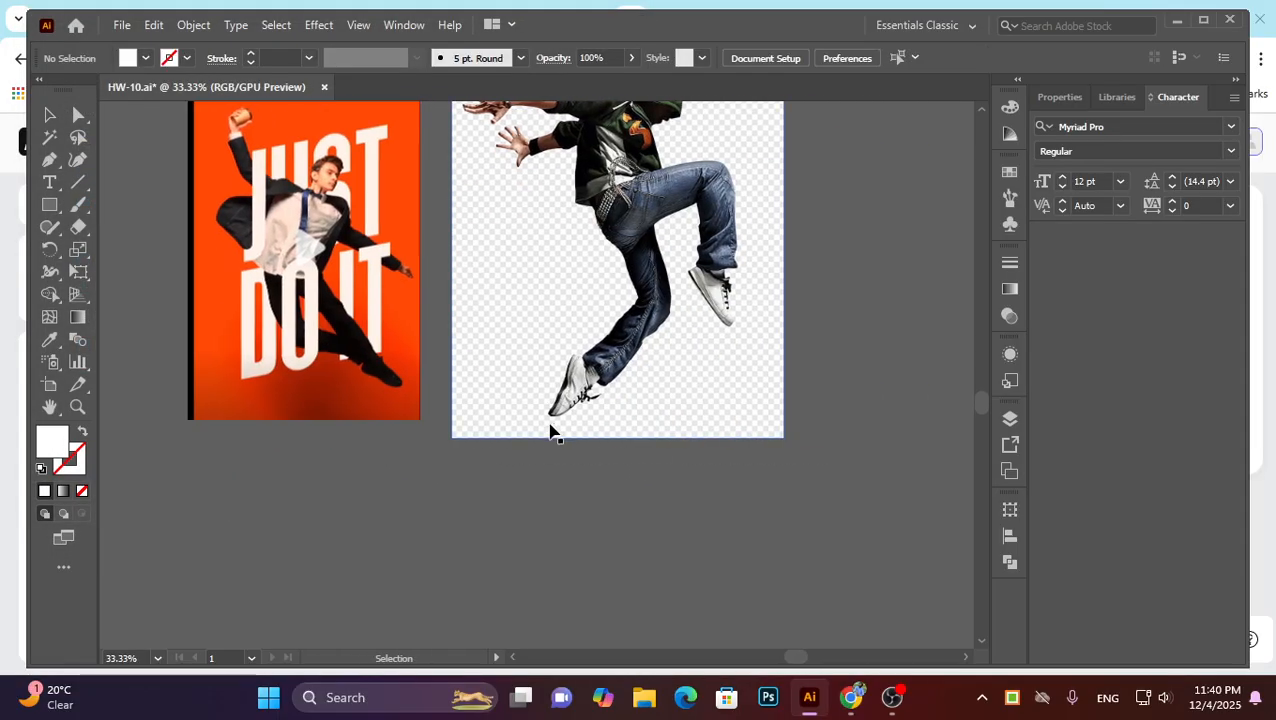
{"action": "left_click", "coordinate": [682, 160]}
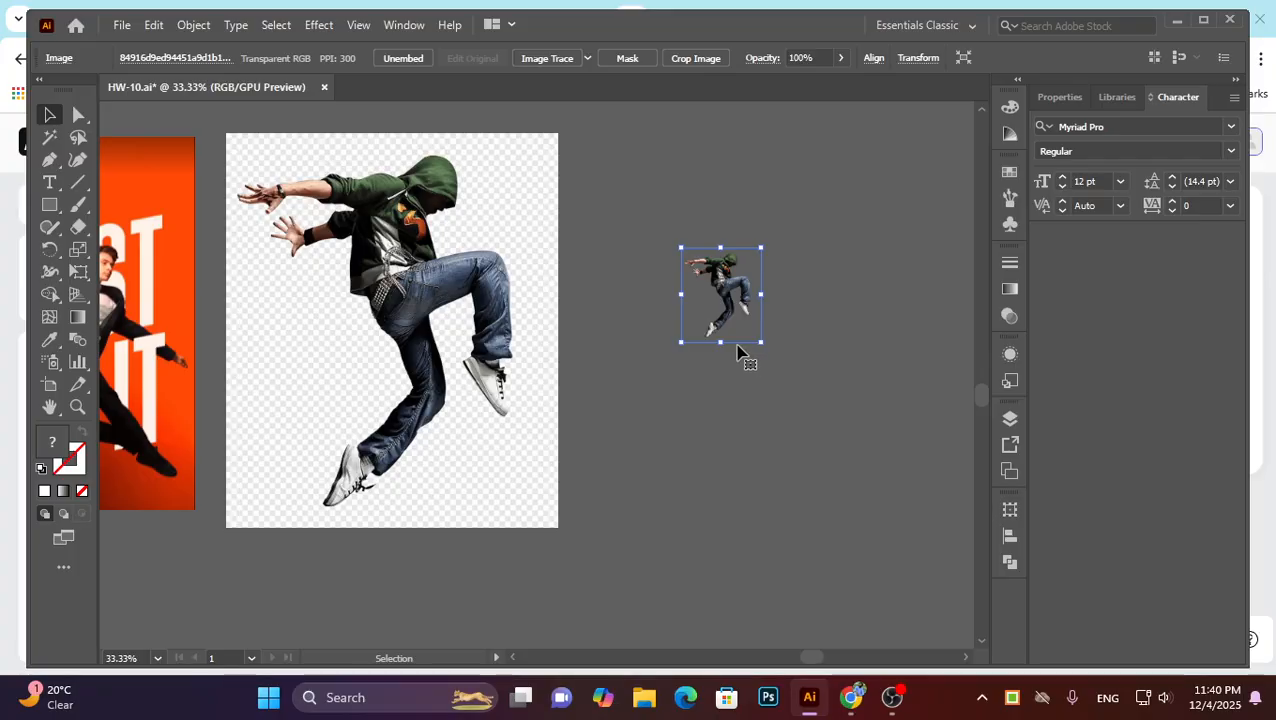
Enlarge the placed dancer cutout to inspect its quality up close, and delete it from the canvas.
{"action": "key", "text": "ctrl+equal"}
{"action": "key", "text": "ctrl+equal"}
{"action": "scroll", "coordinate": [561, 270], "scroll_direction": "down", "scroll_amount": 3, "text": "alt"}
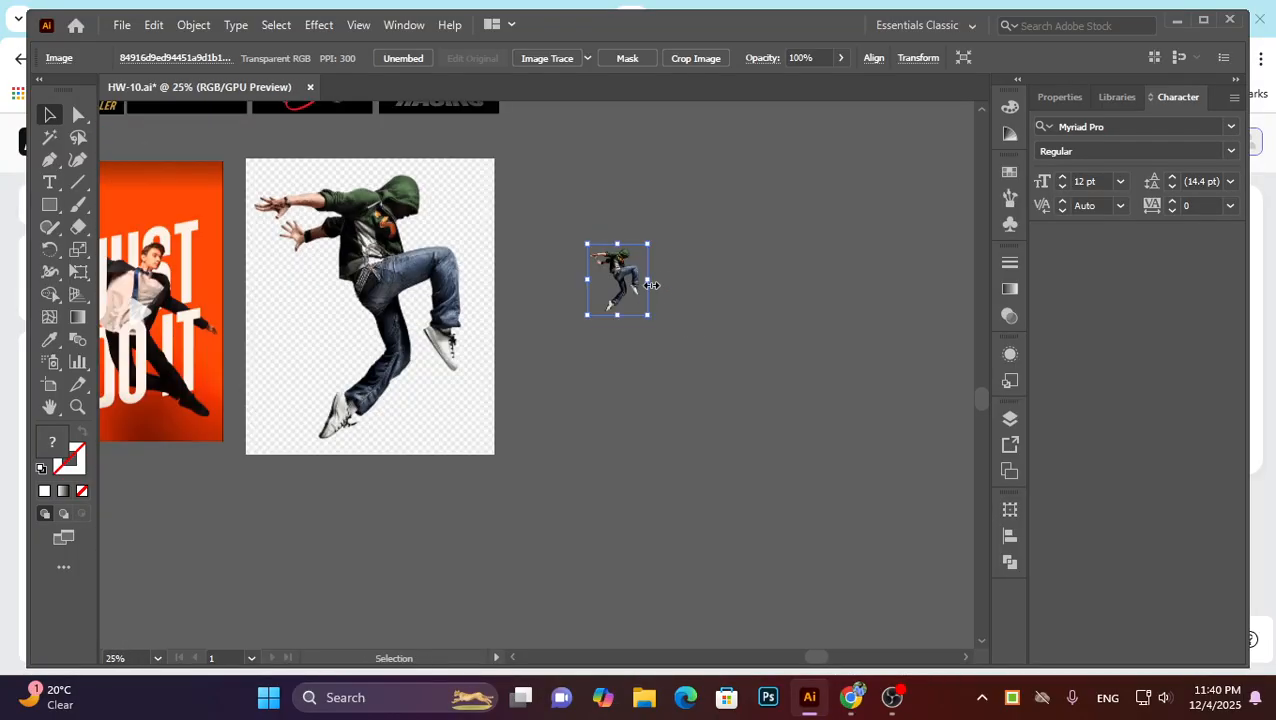
{"action": "left_click_drag", "start_coordinate": [651, 327], "coordinate": [900, 541]}
{"action": "key", "text": "ctrl+1"}
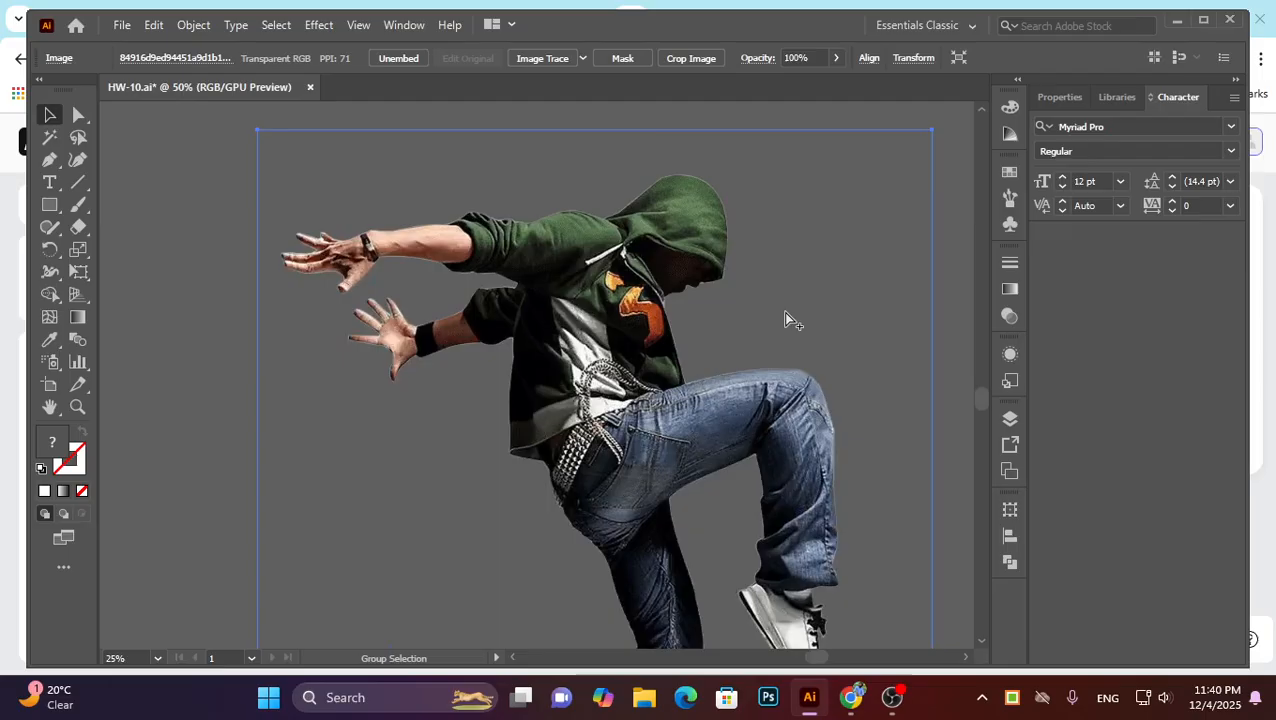
{"action": "scroll", "coordinate": [752, 315], "scroll_direction": "down", "scroll_amount": 4, "text": "alt"}
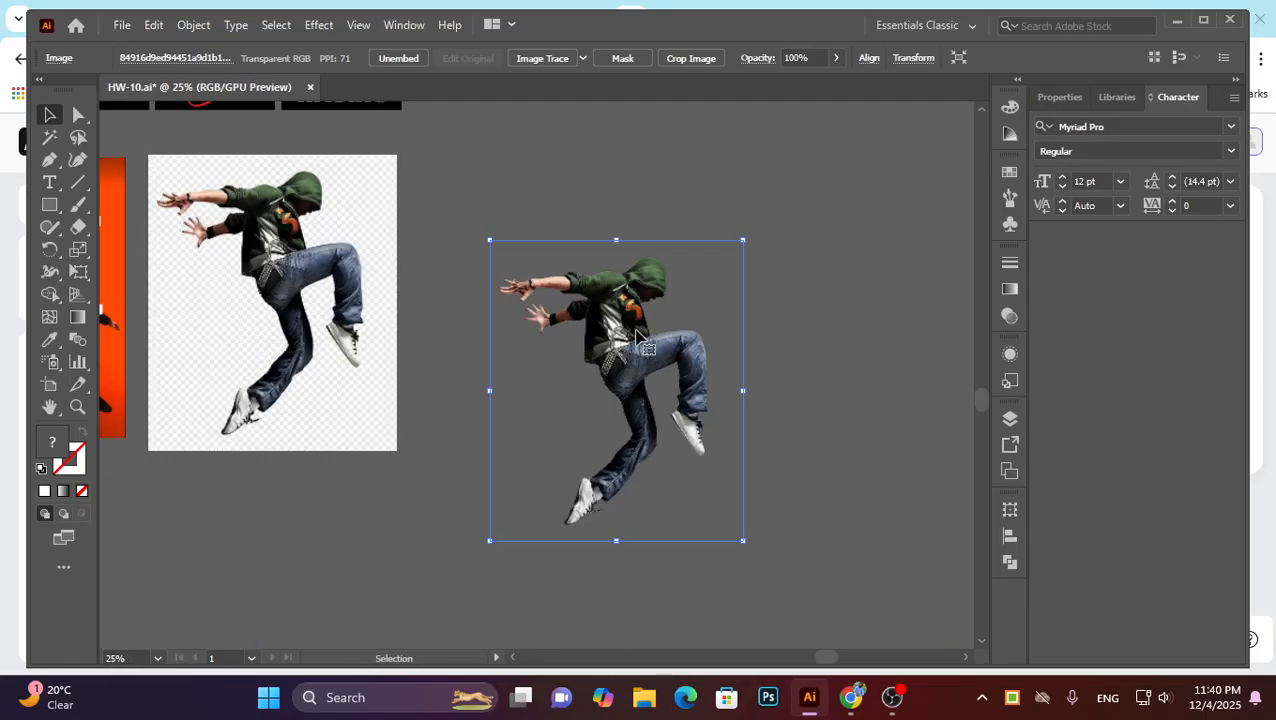
{"action": "key", "text": "Delete"}
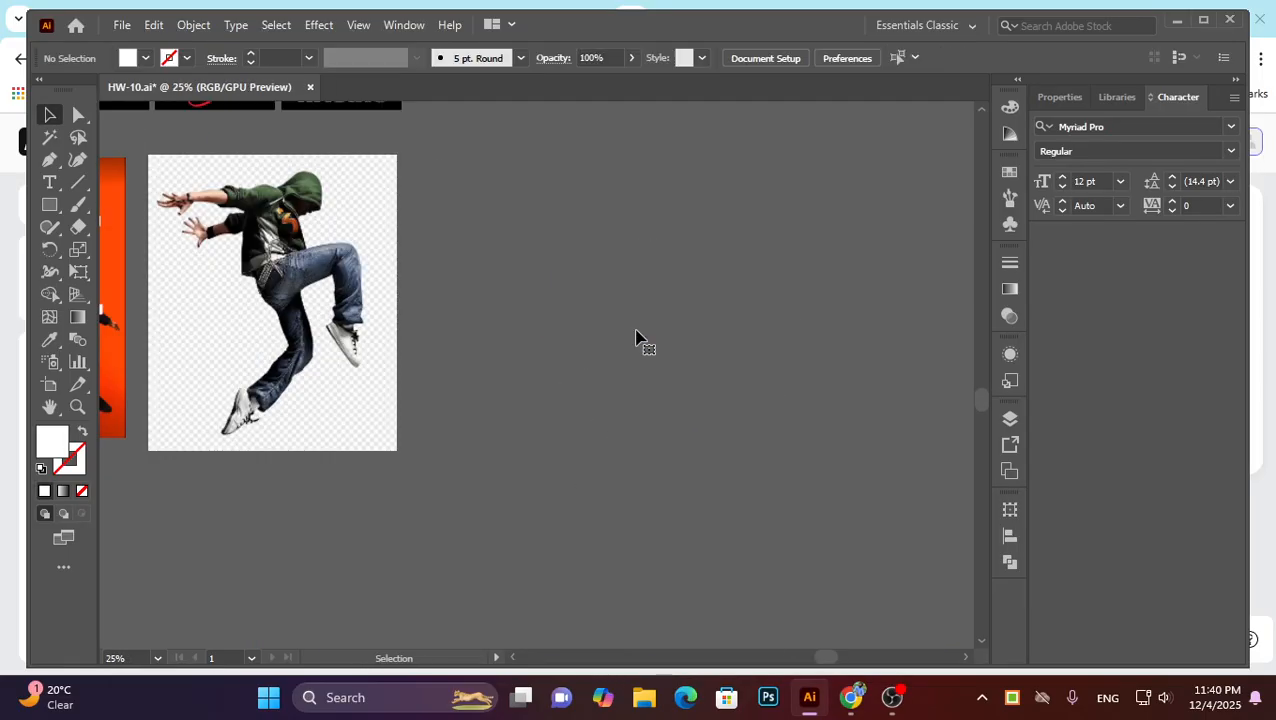
Switch to Recraft in Chrome and apply Crisp upscale to the dancer image.
{"action": "left_click", "coordinate": [849, 700]}
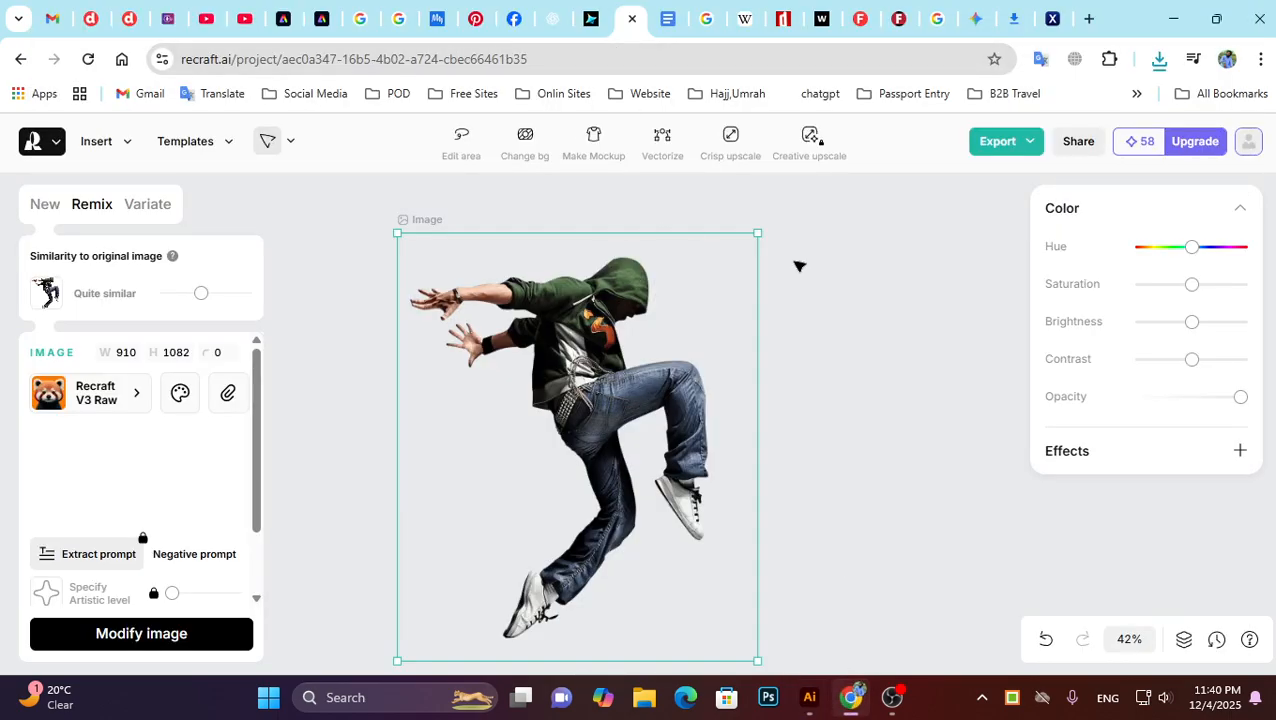
{"action": "left_click", "coordinate": [731, 142]}
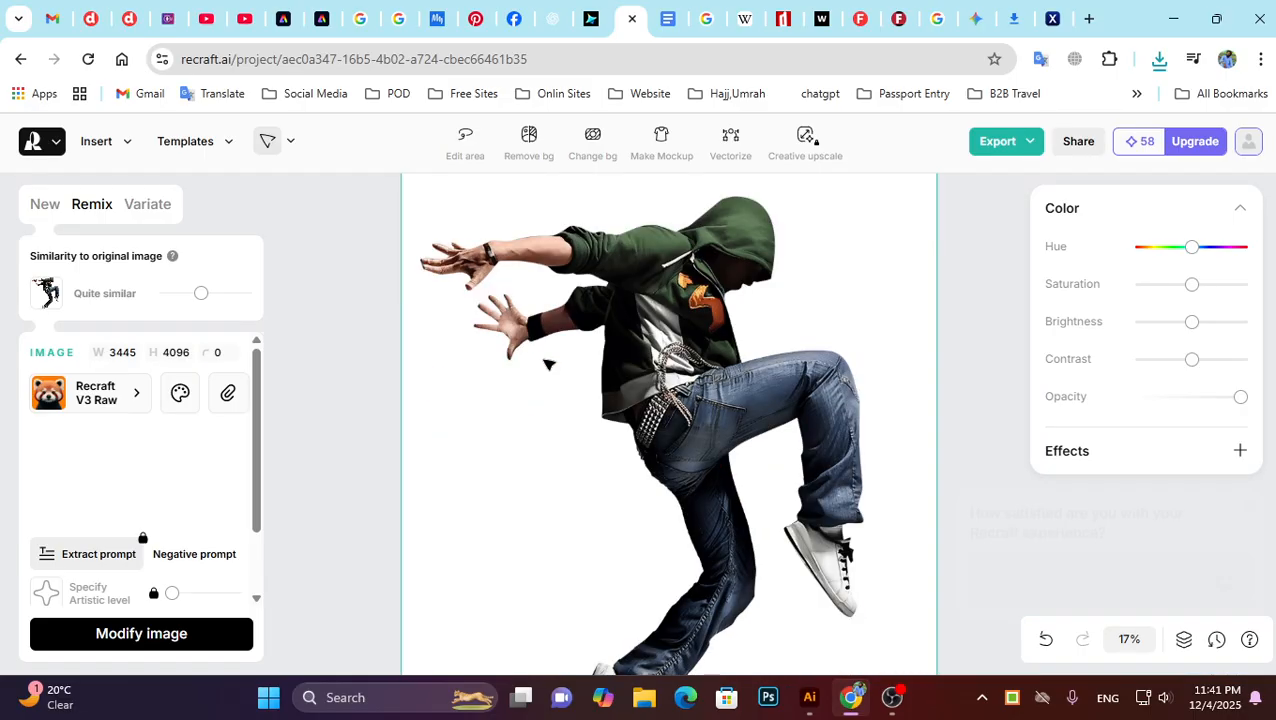
{"action": "scroll", "coordinate": [484, 347], "scroll_direction": "down", "scroll_amount": 5}
{"action": "scroll", "coordinate": [521, 378], "scroll_direction": "down", "scroll_amount": 3}
{"action": "scroll", "coordinate": [644, 376], "scroll_direction": "up", "scroll_amount": 3}
{"action": "scroll", "coordinate": [644, 367], "scroll_direction": "down", "scroll_amount": 3}
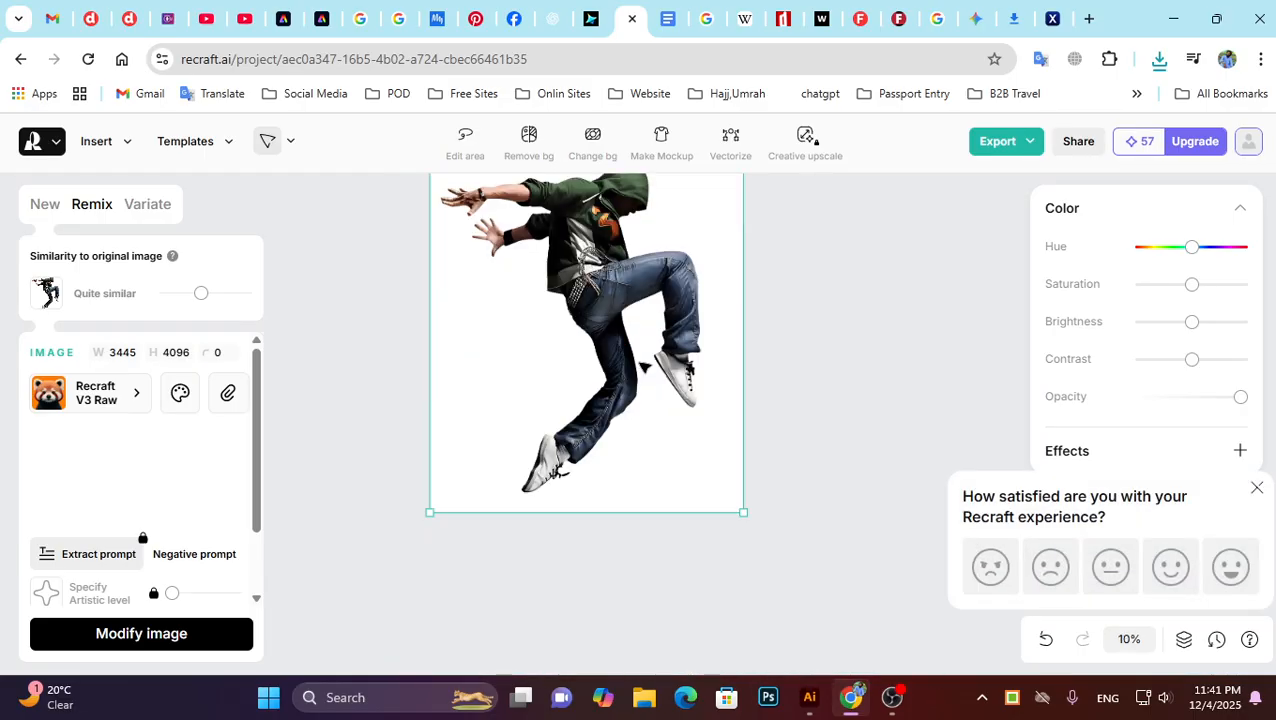
{"action": "scroll", "coordinate": [644, 367], "scroll_direction": "up", "scroll_amount": 3}
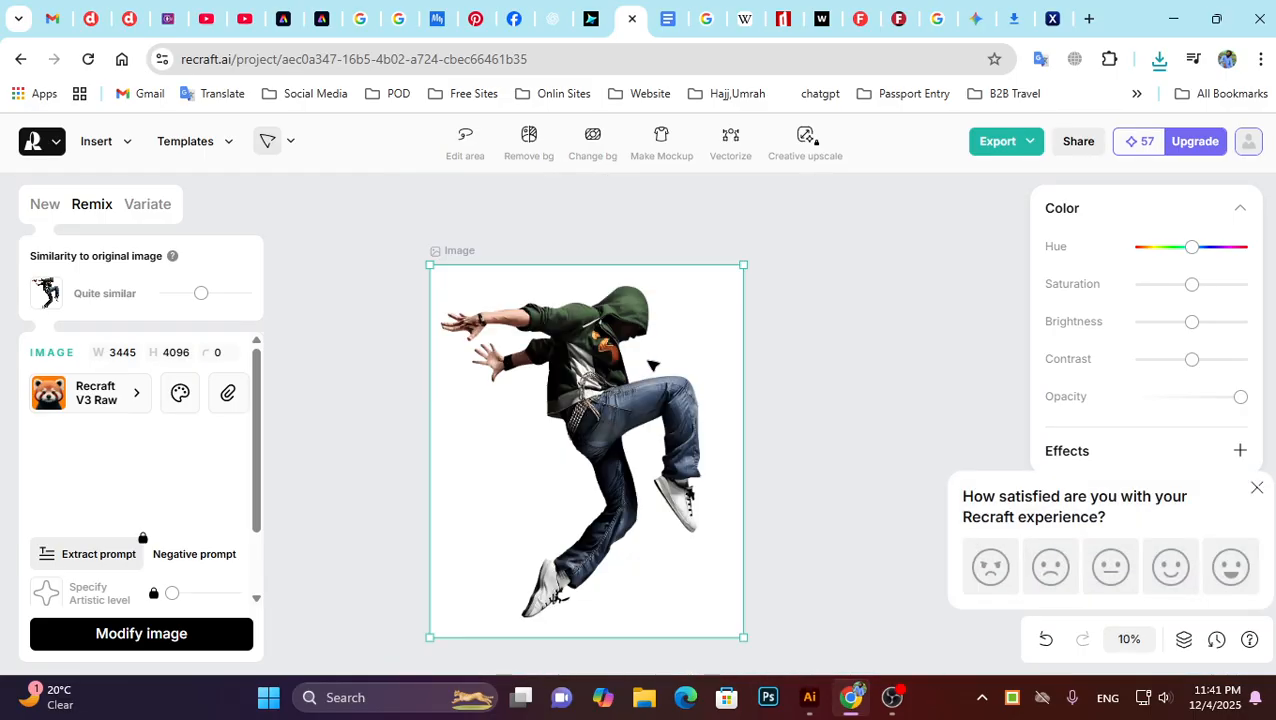
Try to remove the upscaled dancer image's background, completing the human verification check.
{"action": "left_click", "coordinate": [529, 143]}
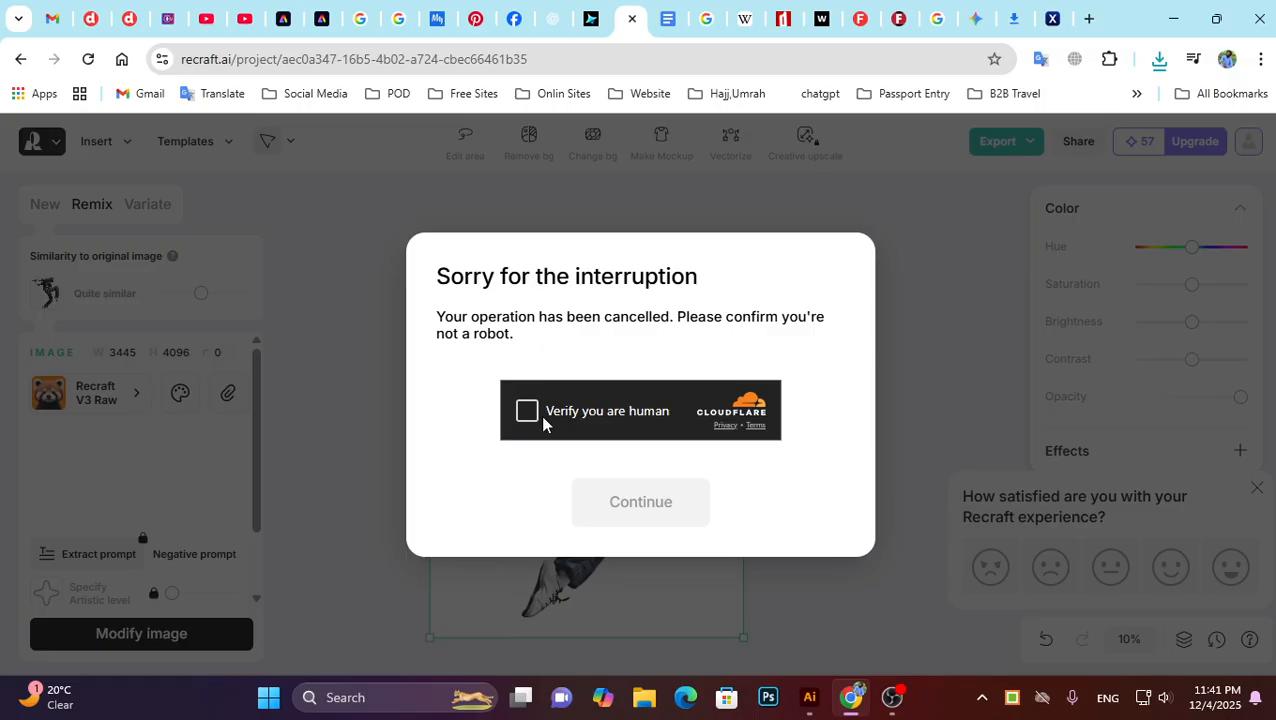
{"action": "left_click", "coordinate": [527, 414]}
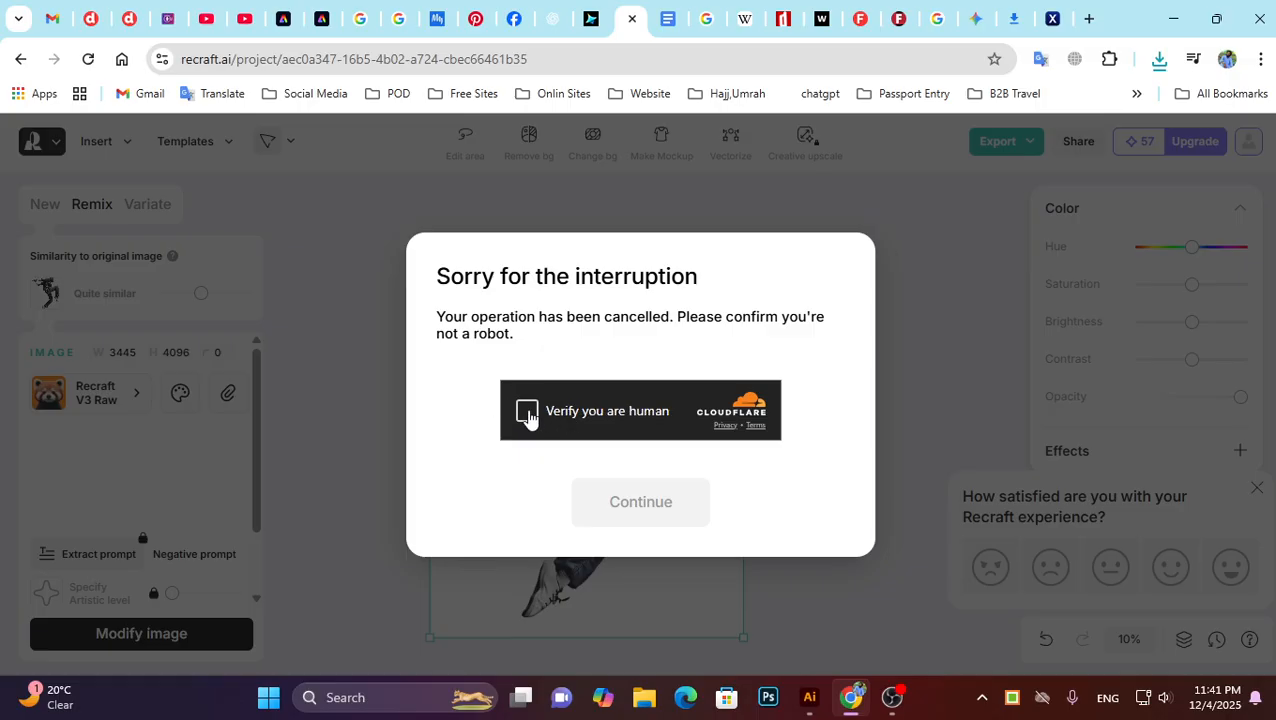
{"action": "left_click", "coordinate": [622, 500]}
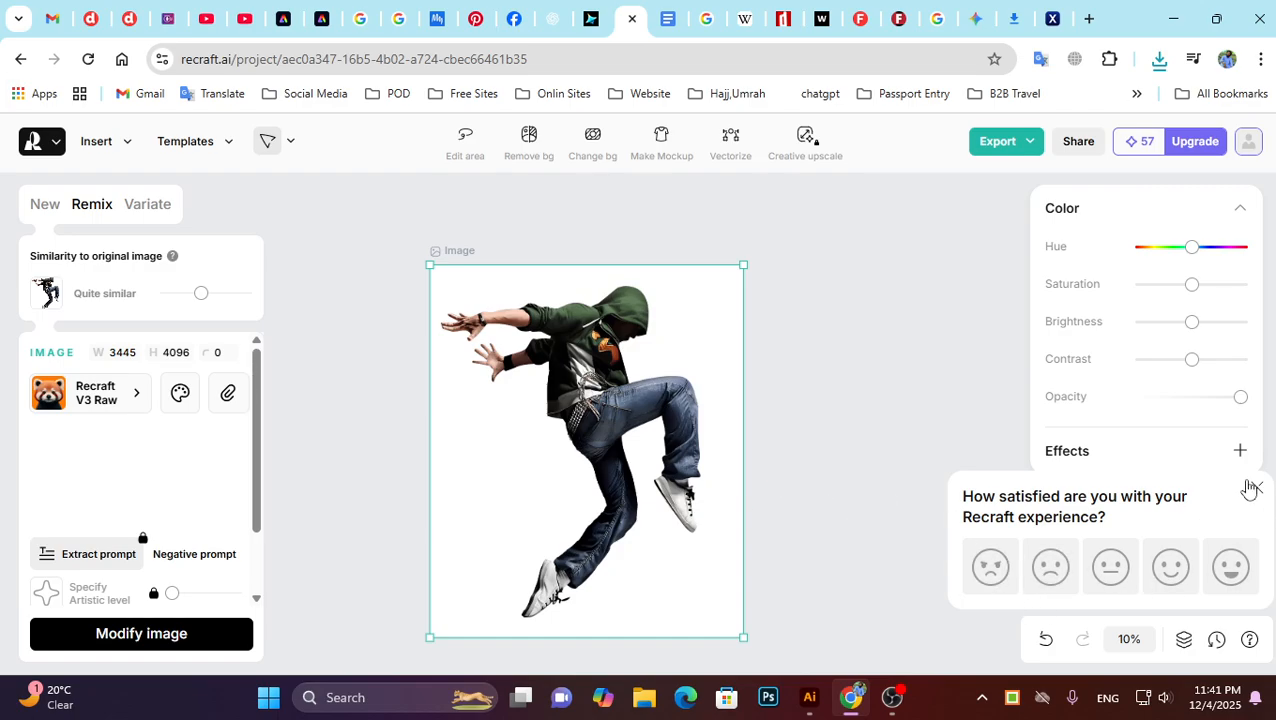
Export the upscaled dancer image as a 3445 × 4096 PNG.
{"action": "left_click", "coordinate": [1010, 141]}
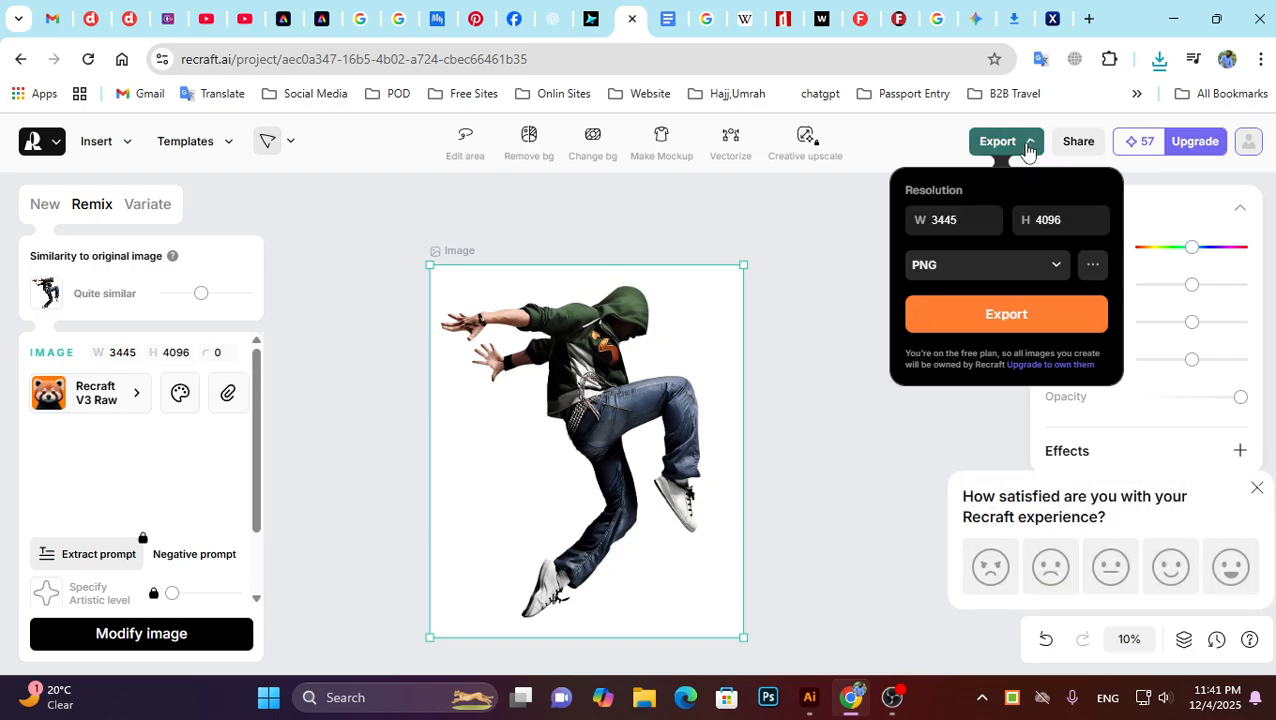
{"action": "left_click", "coordinate": [1006, 314]}
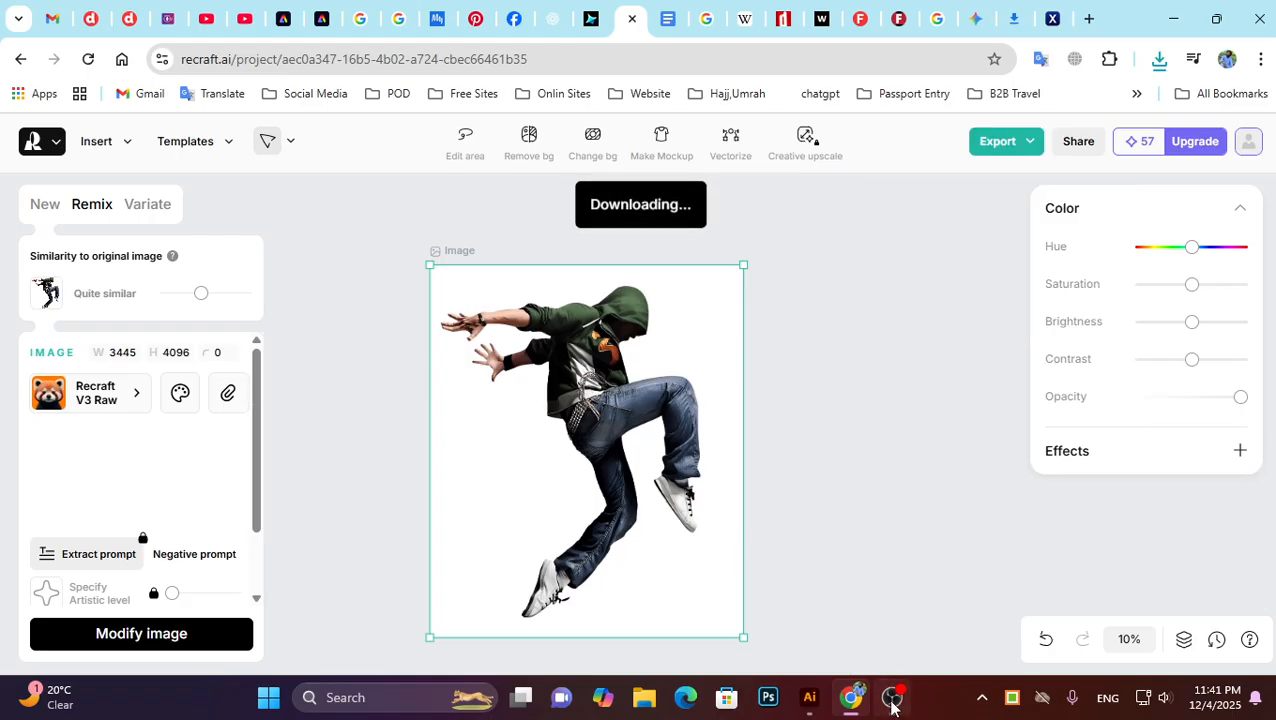
Switch to Illustrator and place 84916d9ed94451a9d1b17f6d5ff9a306, the transparent dancer PNG in Downloads, on the empty canvas beside the checkered dancer image.
{"action": "left_click", "coordinate": [813, 704]}
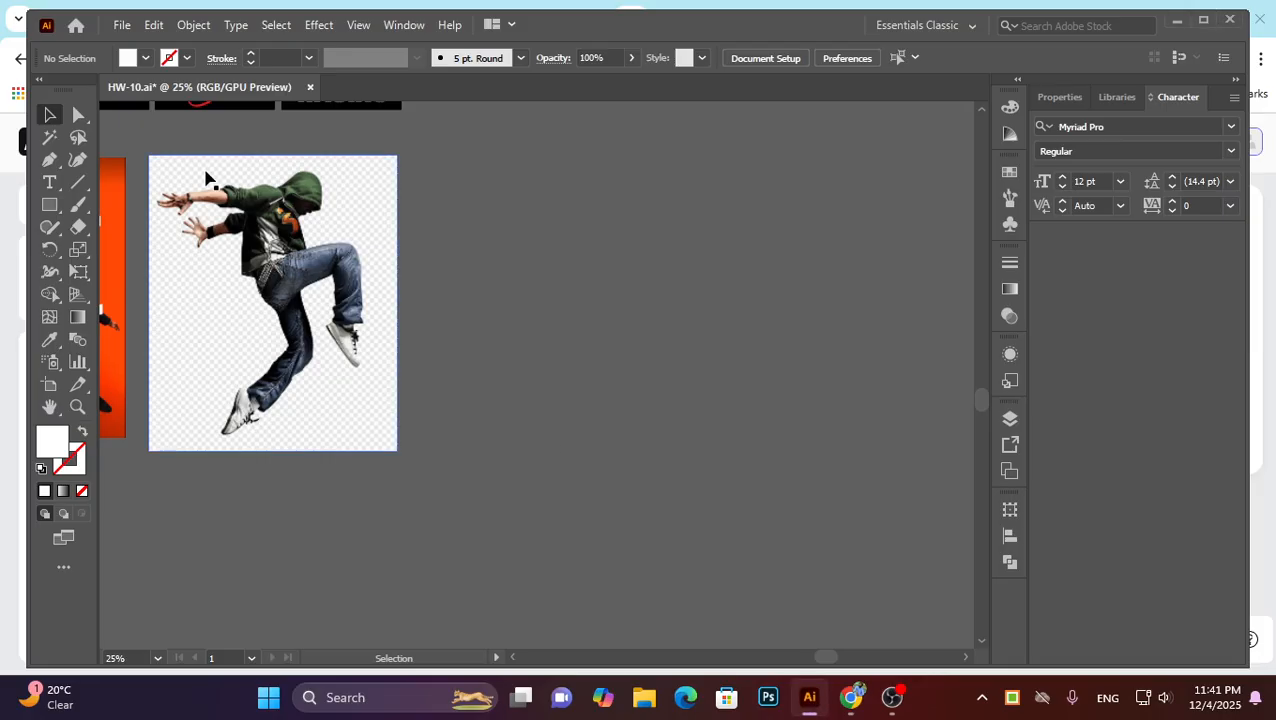
{"action": "left_click", "coordinate": [121, 24]}
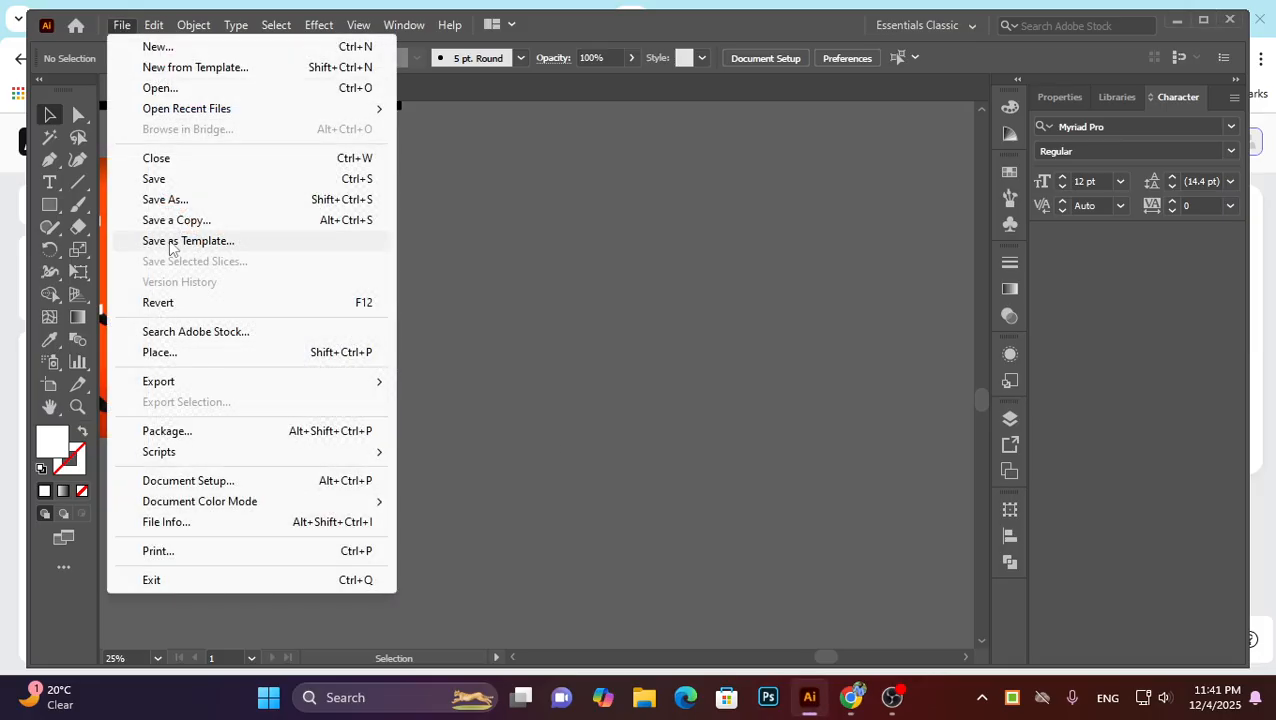
{"action": "left_click", "coordinate": [168, 352]}
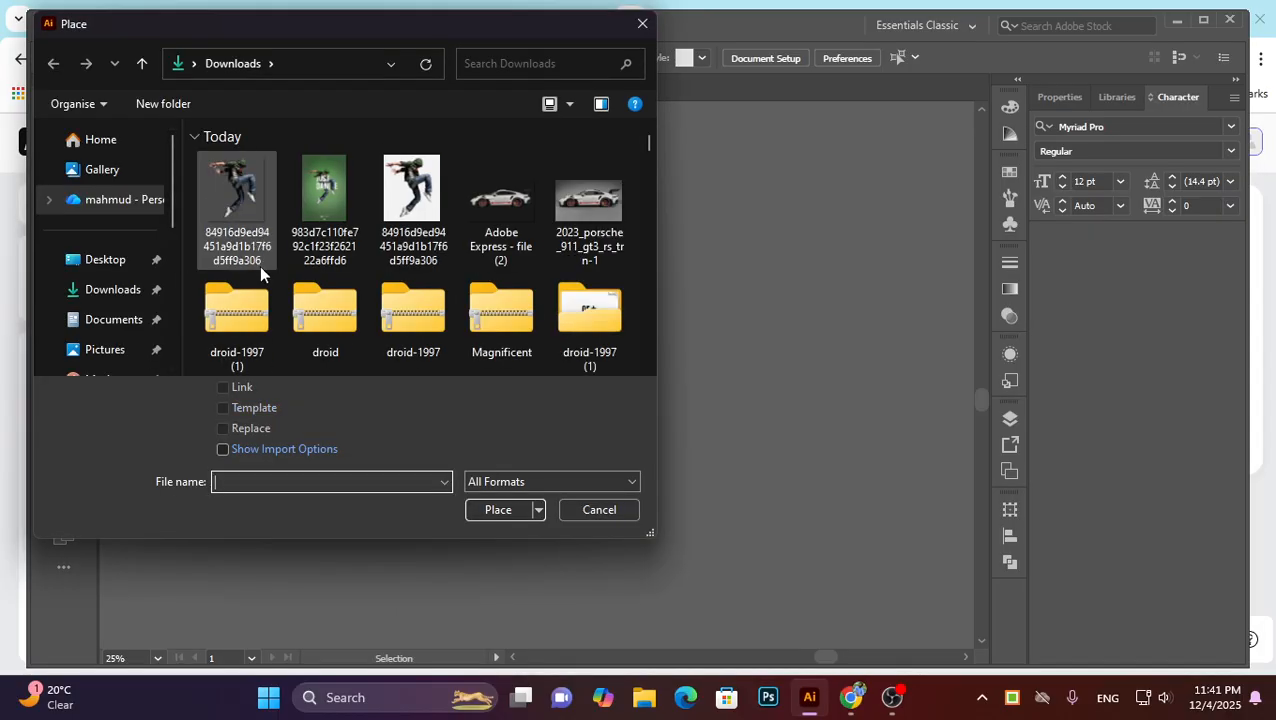
{"action": "left_click", "coordinate": [247, 209]}
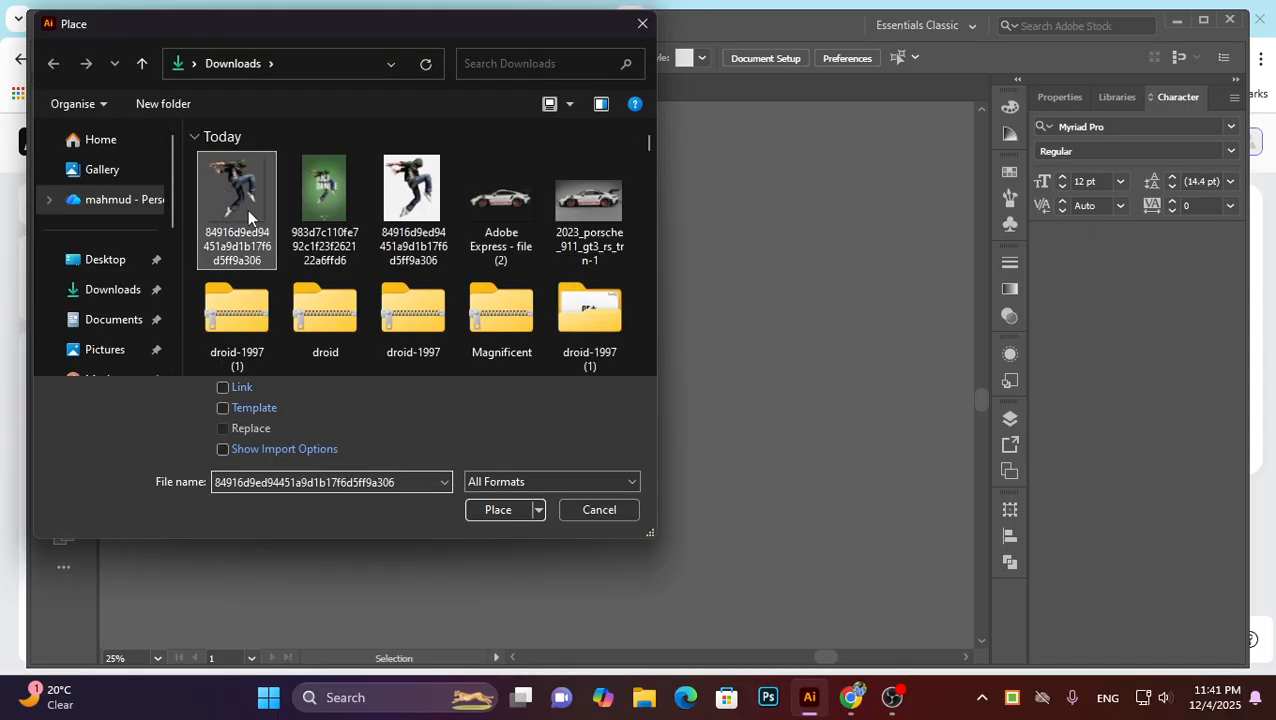
{"action": "left_click", "coordinate": [493, 512]}
{"action": "left_click", "coordinate": [572, 238]}
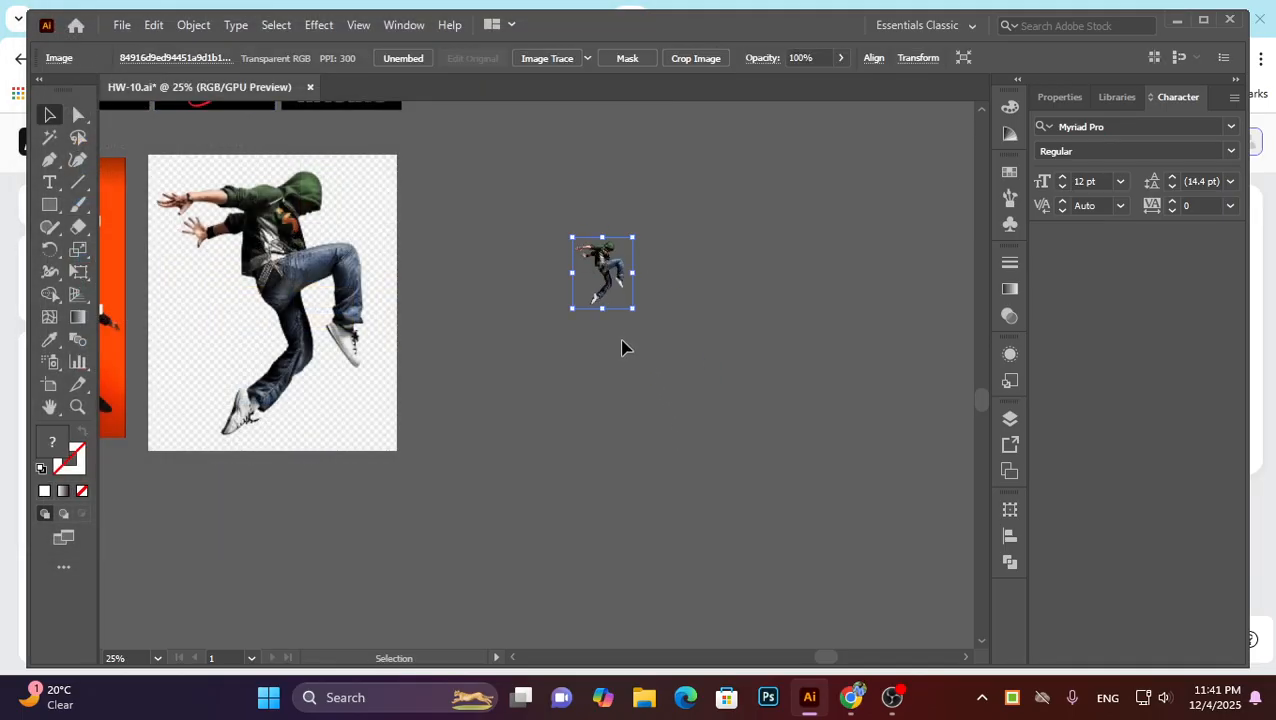
Delete the small placed dancer image from the Illustrator canvas and switch to Recraft in Chrome.
{"action": "scroll", "coordinate": [551, 360], "scroll_direction": "up", "scroll_amount": 1}
{"action": "key", "text": "Delete"}
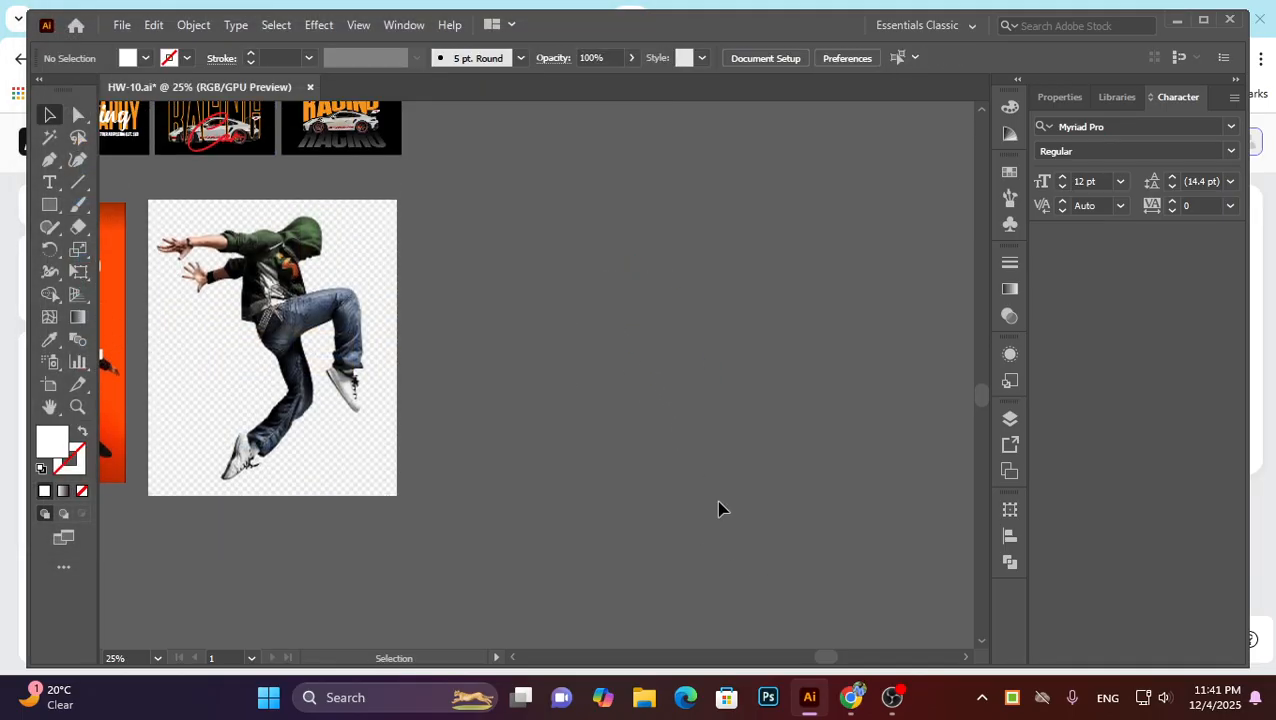
{"action": "left_click", "coordinate": [846, 704]}
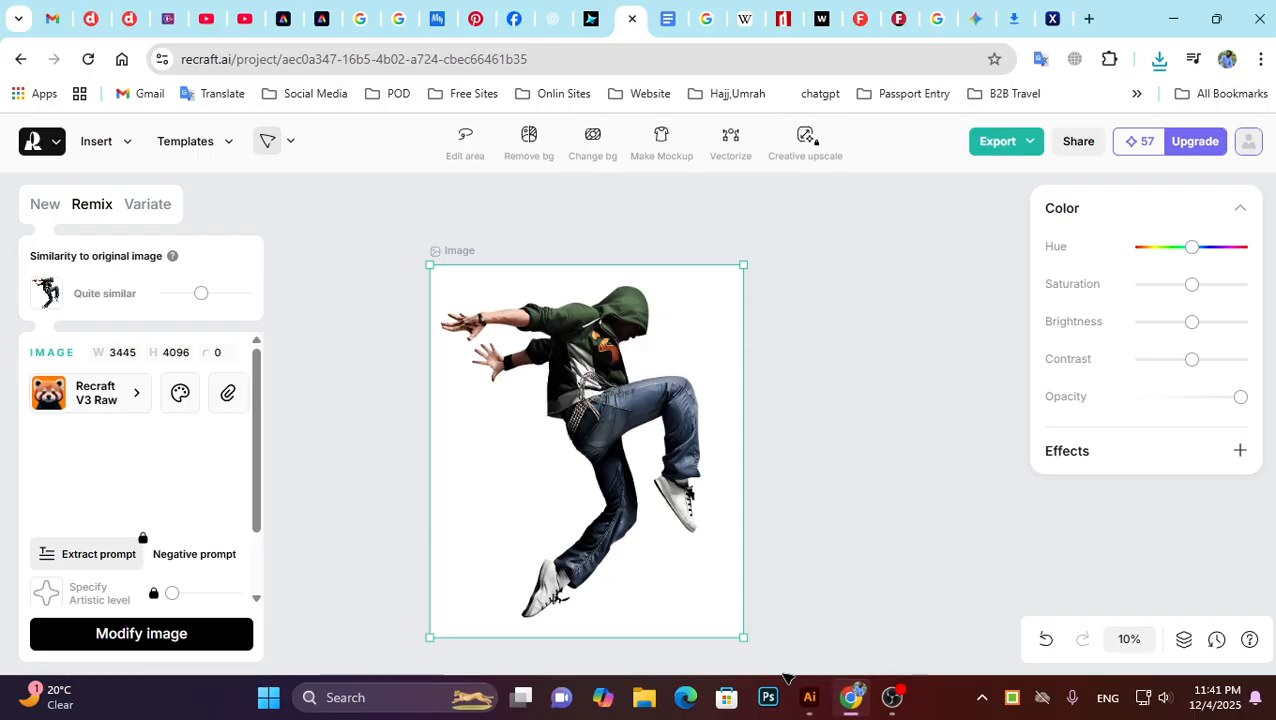
Open the Downloads folder in File Explorer and check the background of the exported 84916d9ed94451a9d1b17f6d5ff9a306 (1) PNG.
{"action": "left_click", "coordinate": [645, 699]}
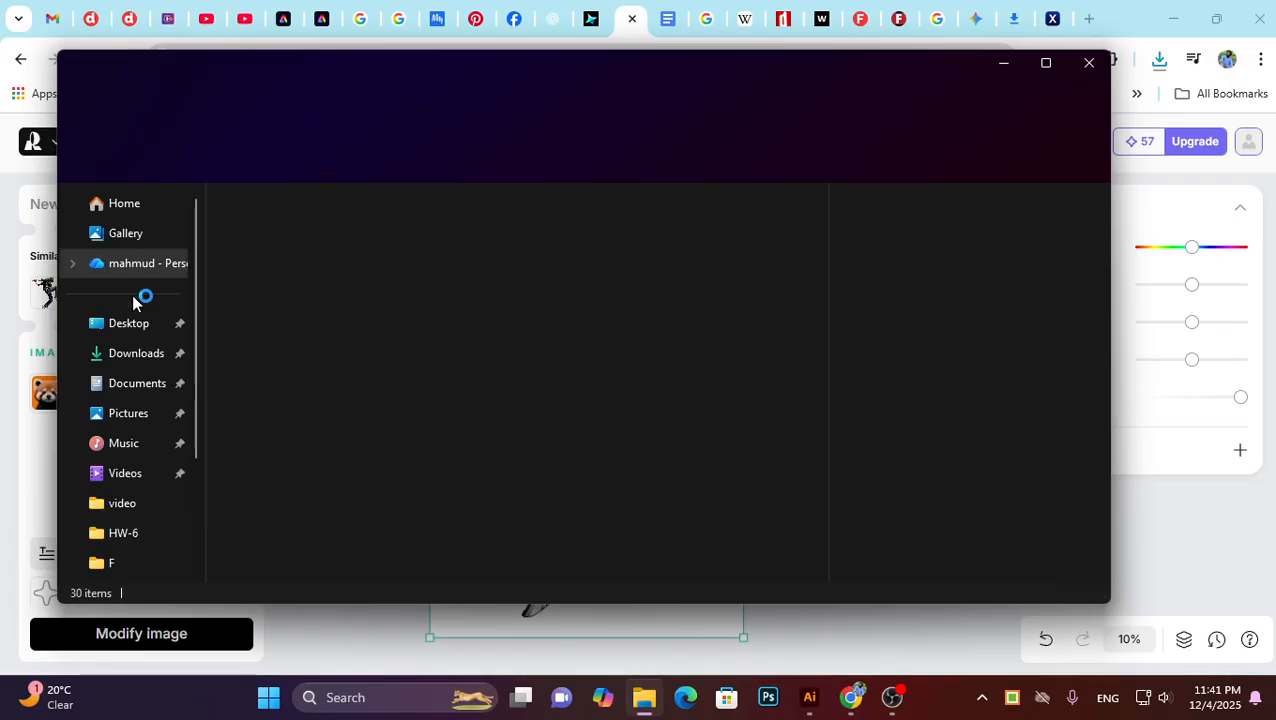
{"action": "left_click", "coordinate": [136, 353]}
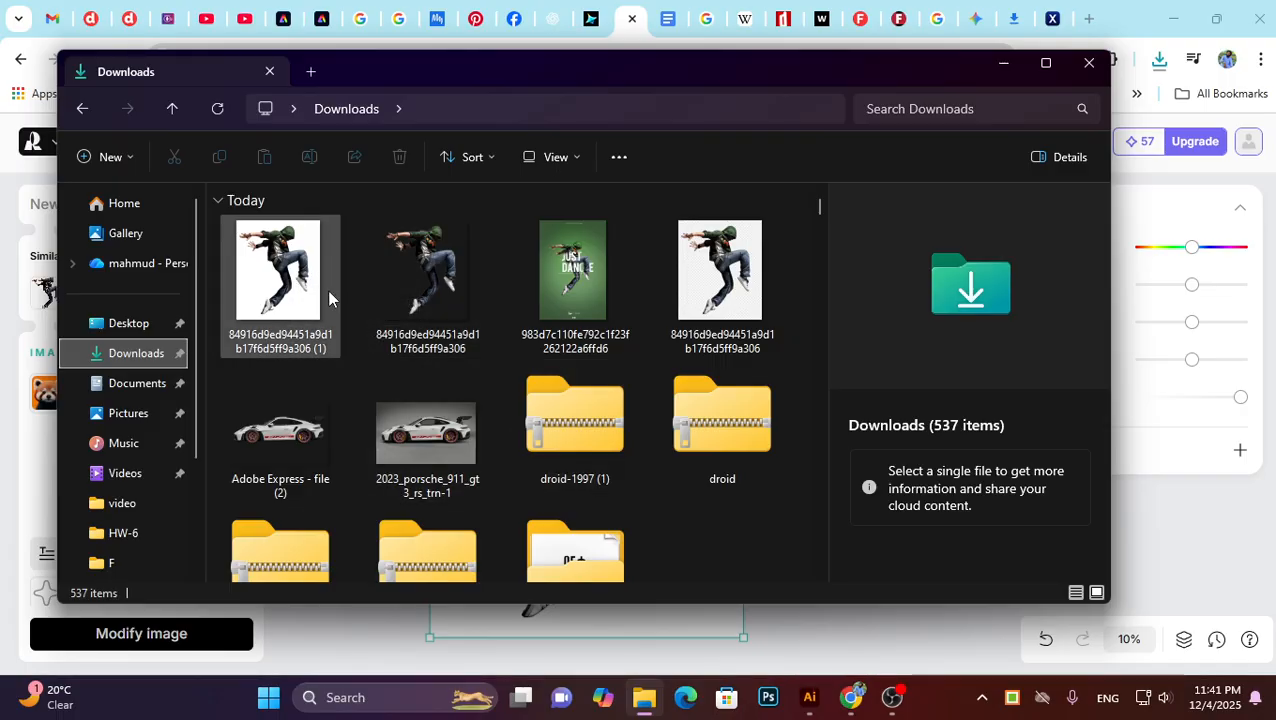
{"action": "left_click", "coordinate": [296, 290]}
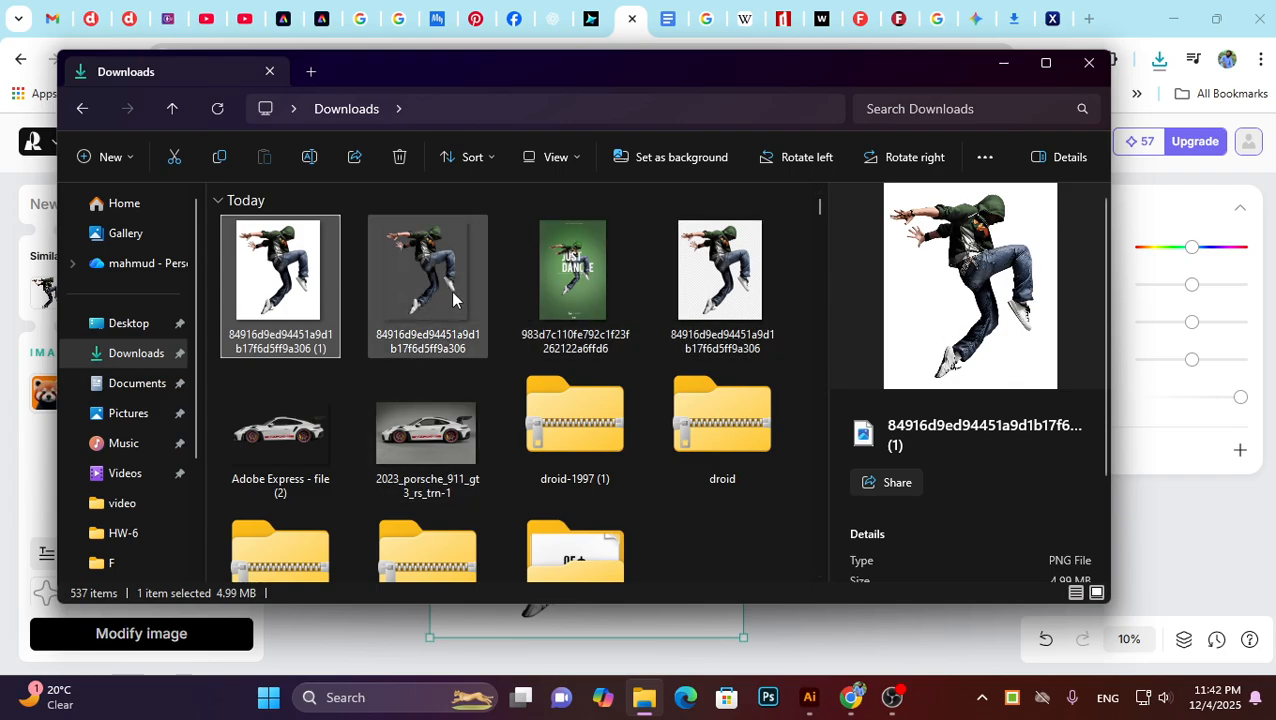
Return to Recraft in Chrome and remove the background from the upscaled dancer image.
{"action": "left_click", "coordinate": [858, 695]}
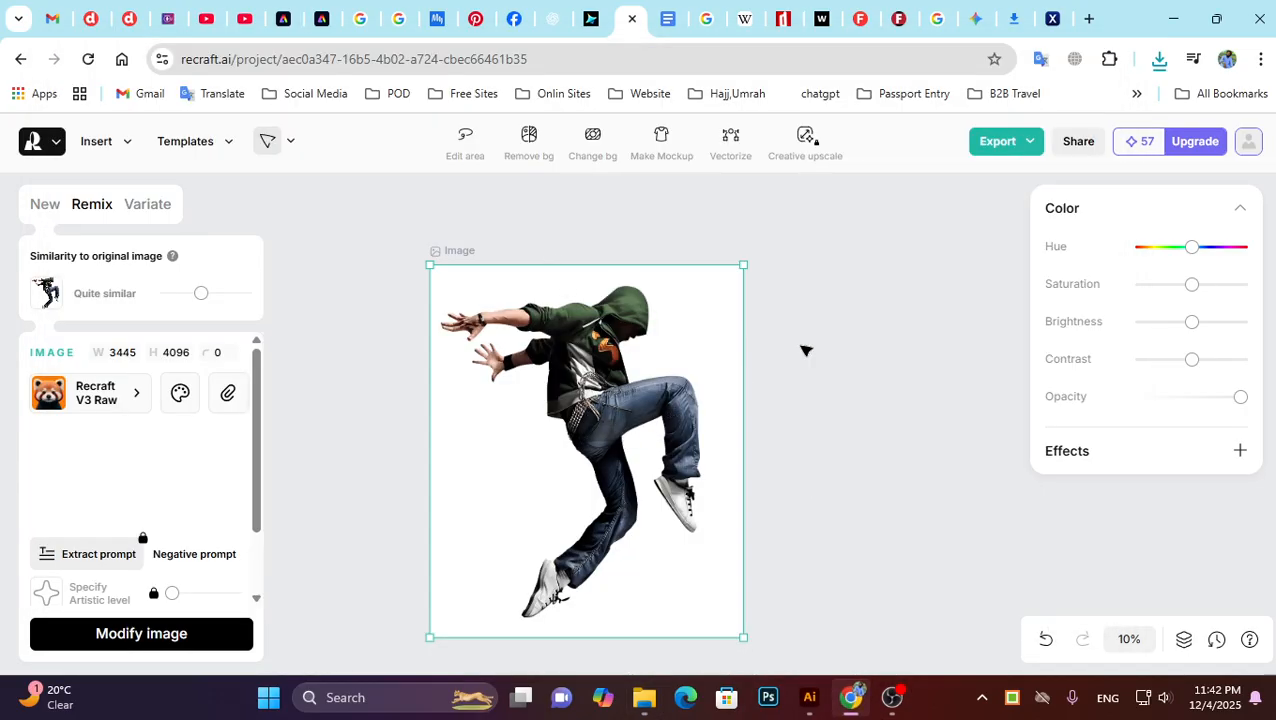
{"action": "left_click", "coordinate": [870, 307]}
{"action": "left_click", "coordinate": [628, 262]}
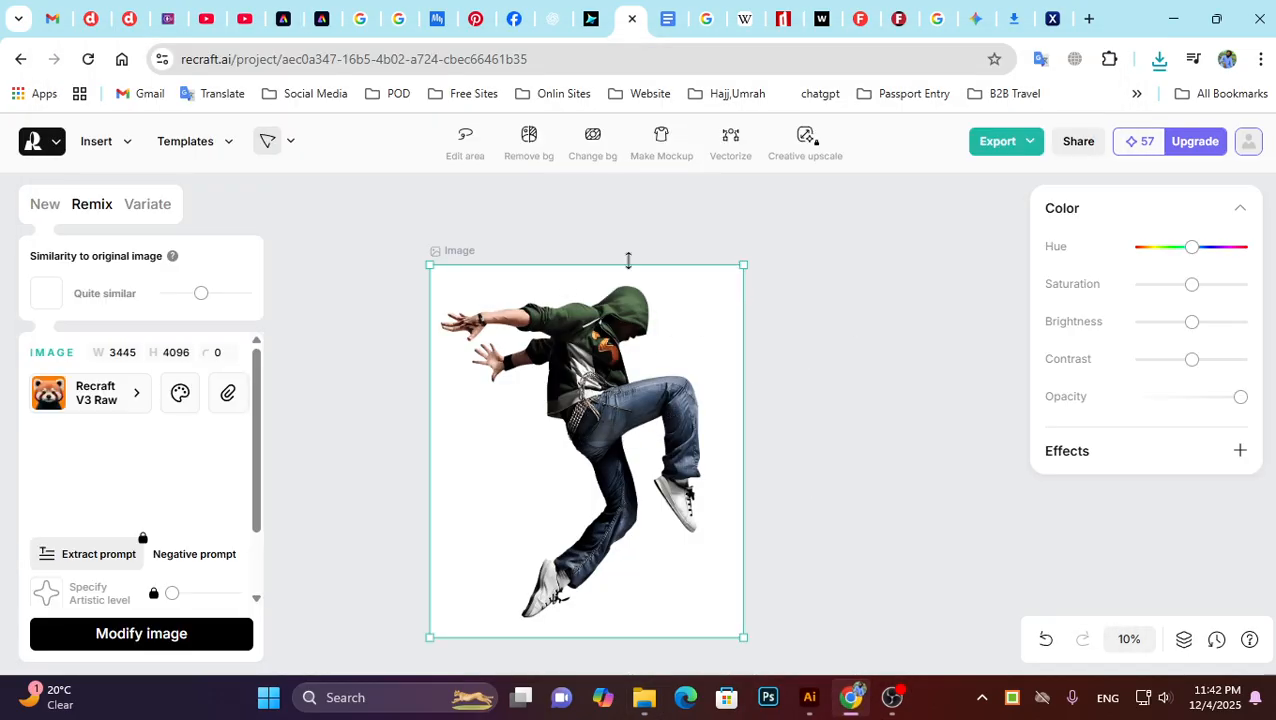
{"action": "left_click", "coordinate": [529, 140]}
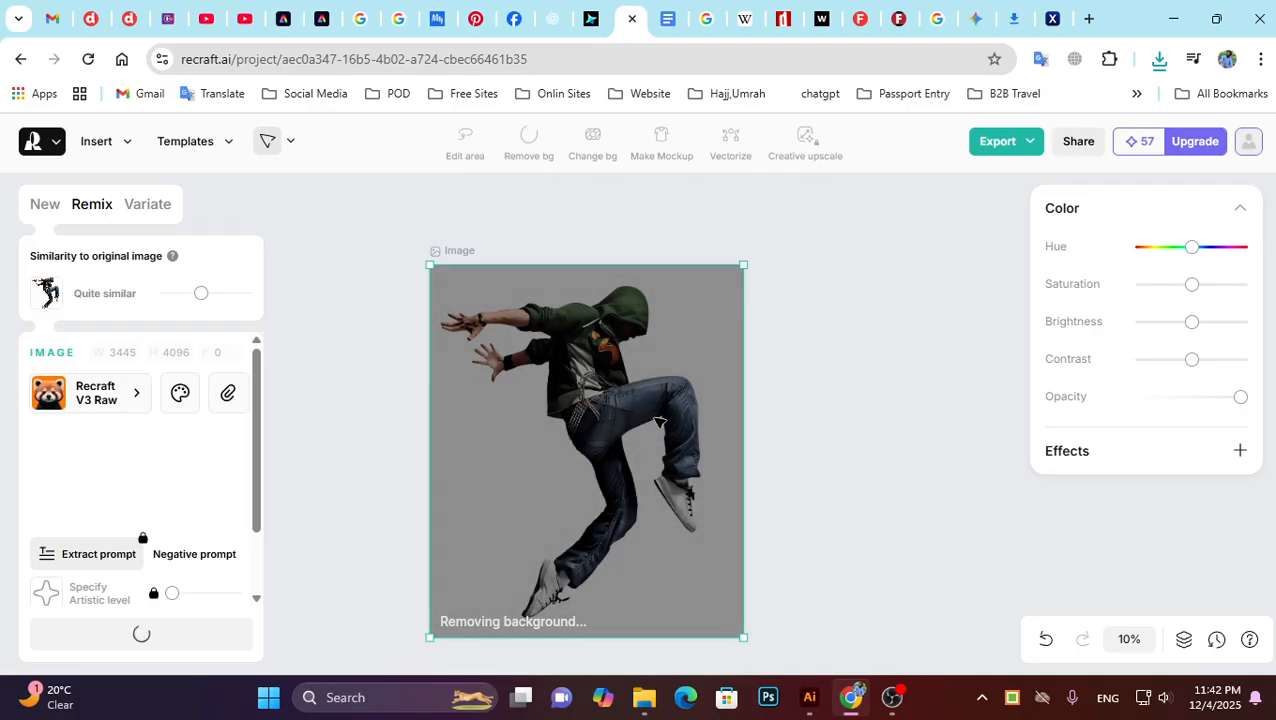
{"action": "scroll", "coordinate": [640, 432], "scroll_direction": "up", "scroll_amount": 1}
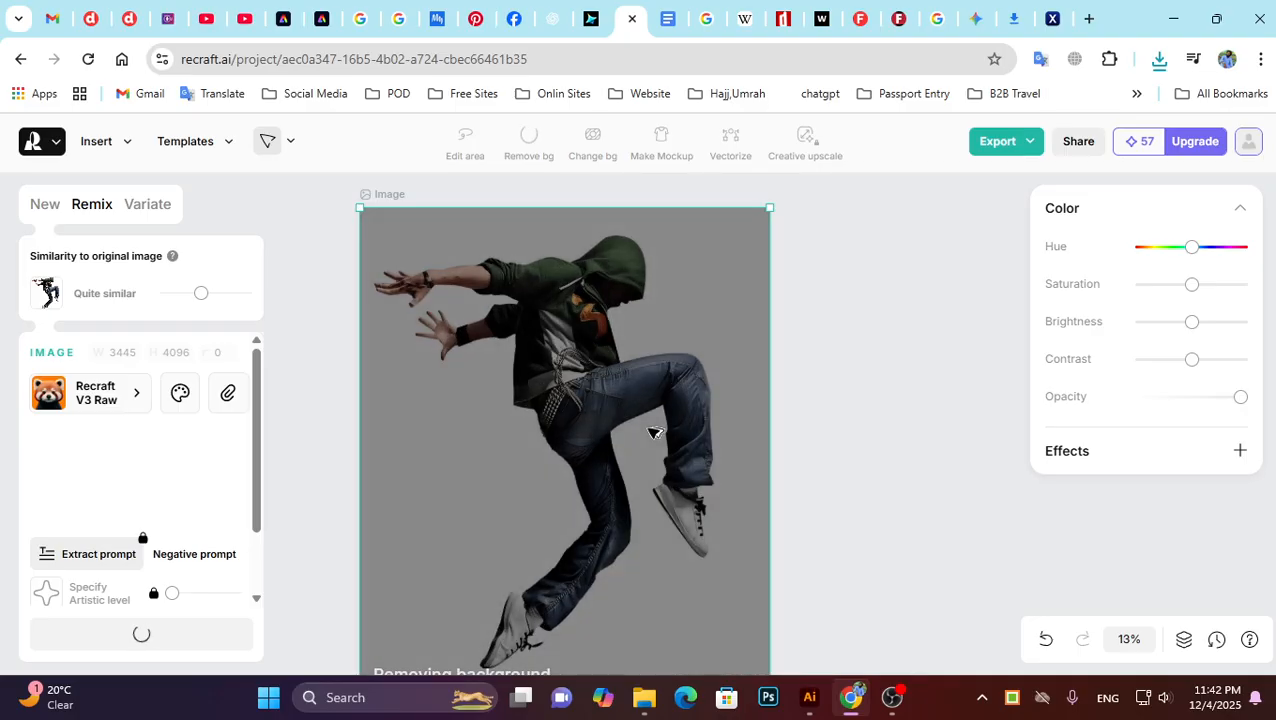
{"action": "scroll", "coordinate": [620, 410], "scroll_direction": "down", "scroll_amount": 3}
{"action": "scroll", "coordinate": [590, 387], "scroll_direction": "up", "scroll_amount": 3}
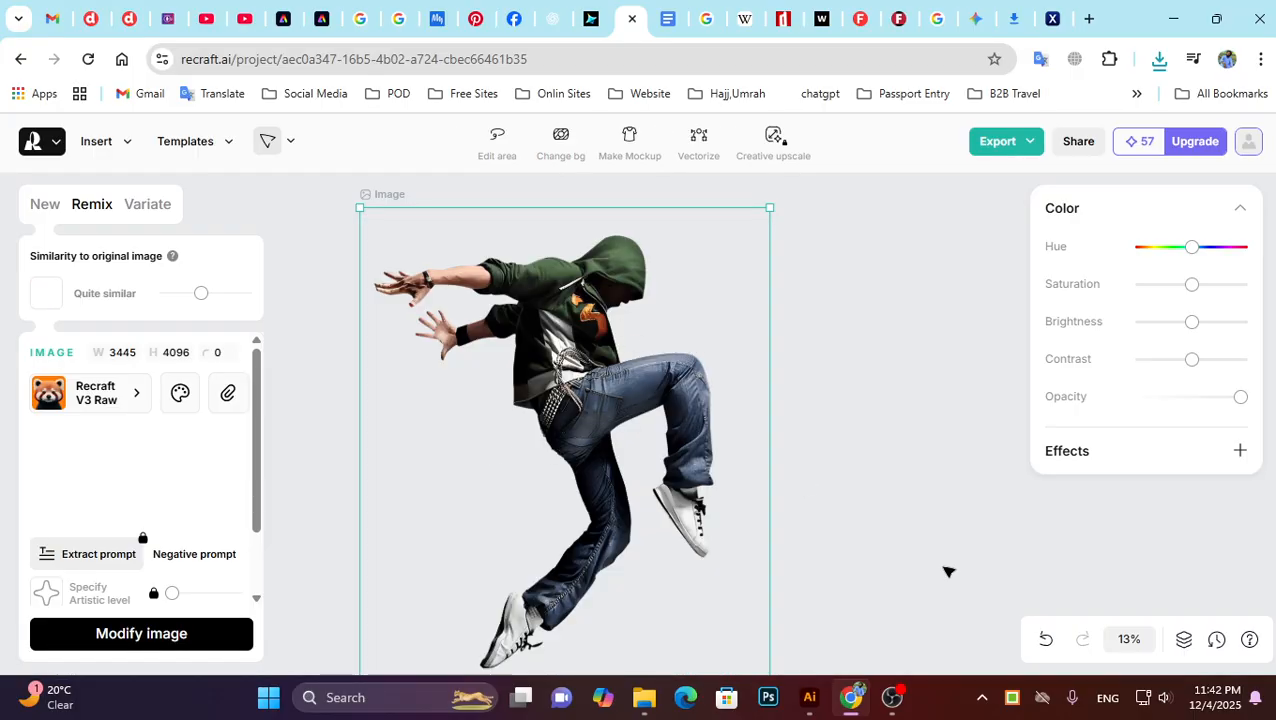
Export the background-free dancer image as a 3445 × 4096 PNG and check the recent downloads.
{"action": "left_click", "coordinate": [1026, 142]}
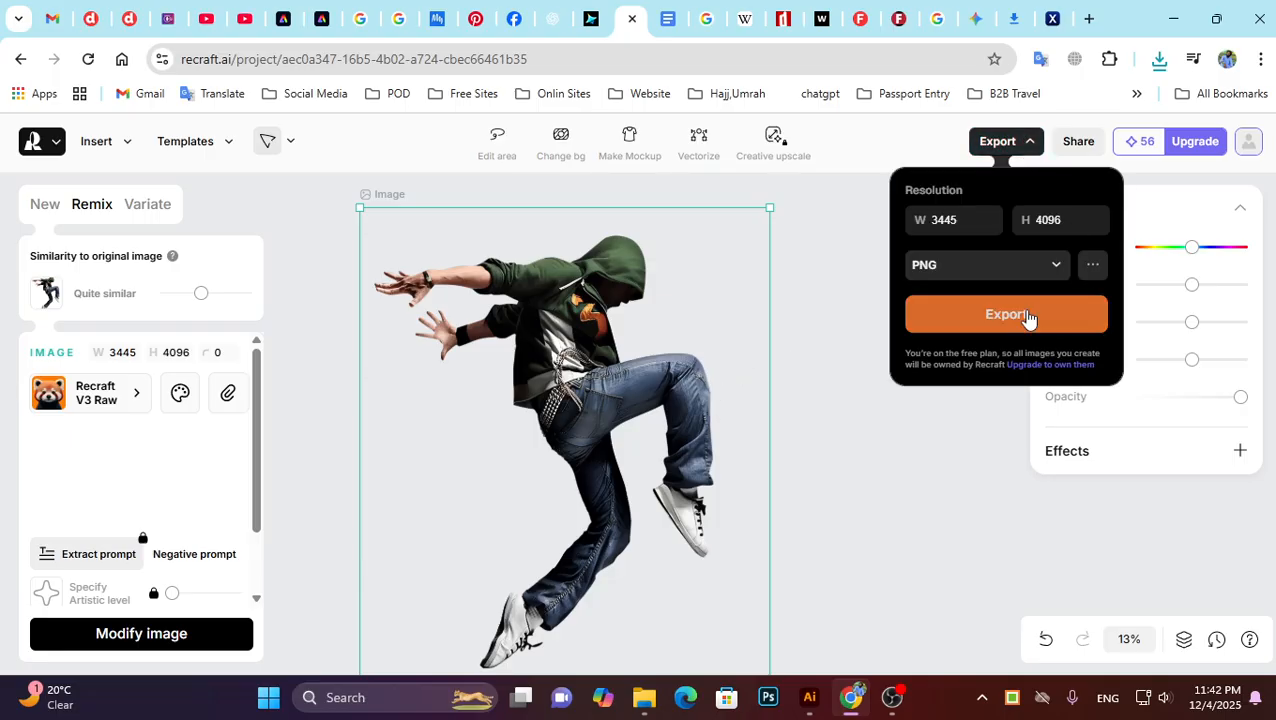
{"action": "left_click", "coordinate": [1028, 318]}
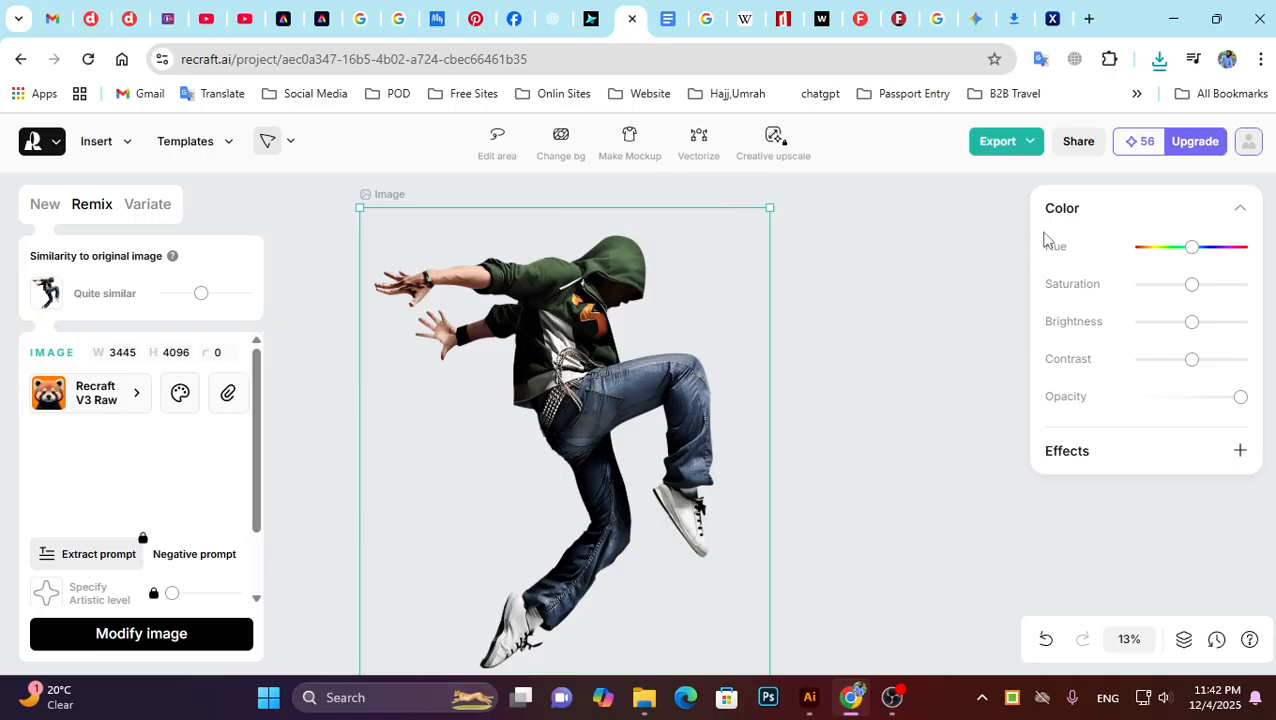
{"action": "left_click", "coordinate": [1159, 61]}
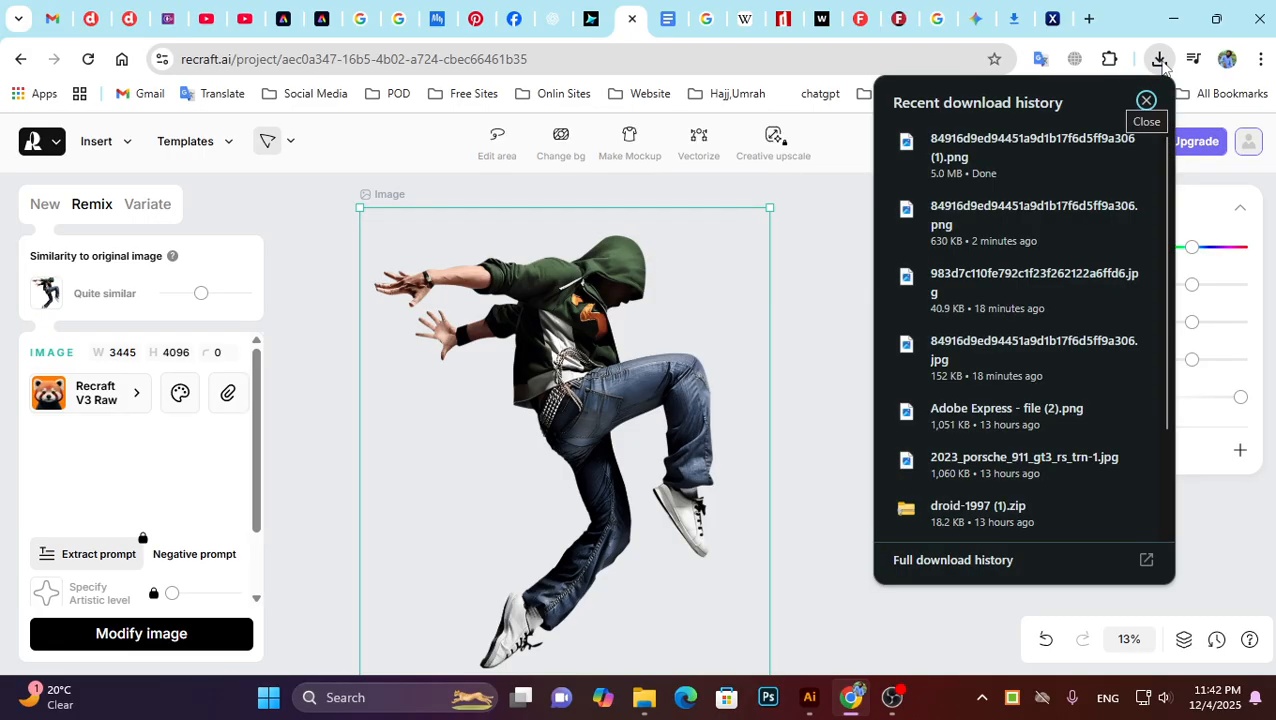
{"action": "left_click", "coordinate": [1160, 62]}
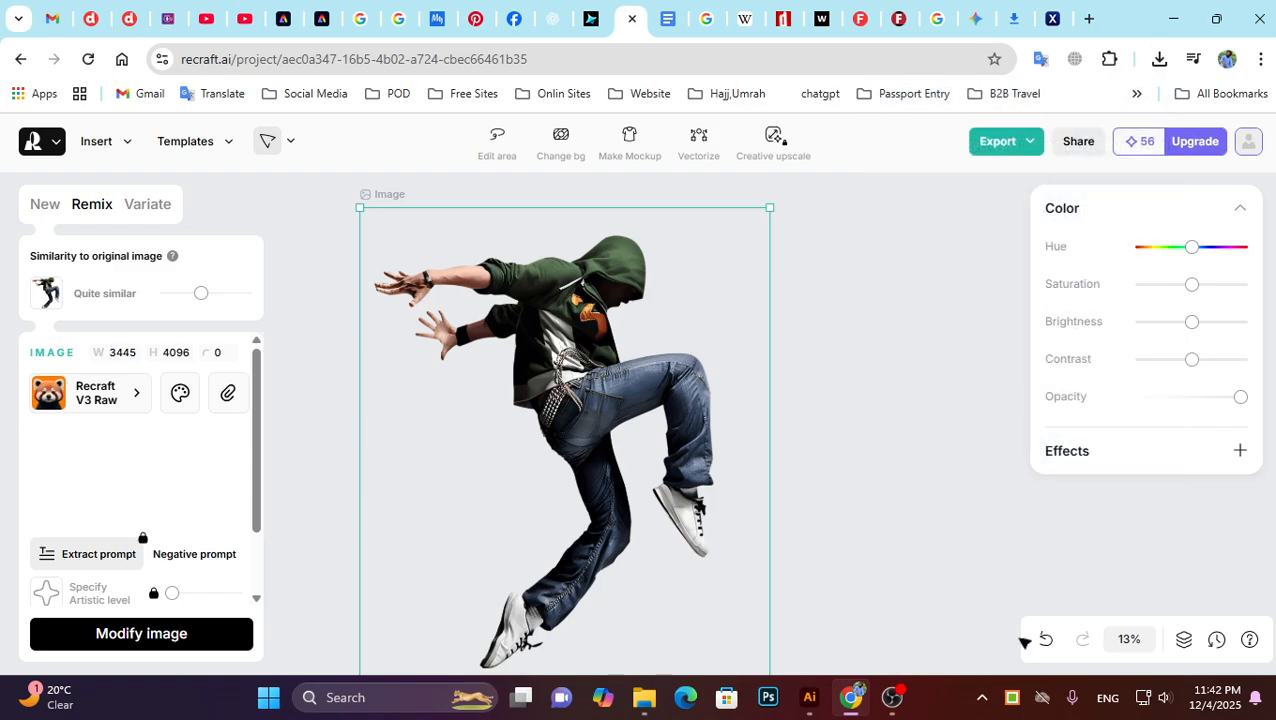
Refresh the Downloads folder in File Explorer to check for the new dancer PNG, and close the window.
{"action": "left_click", "coordinate": [644, 697]}
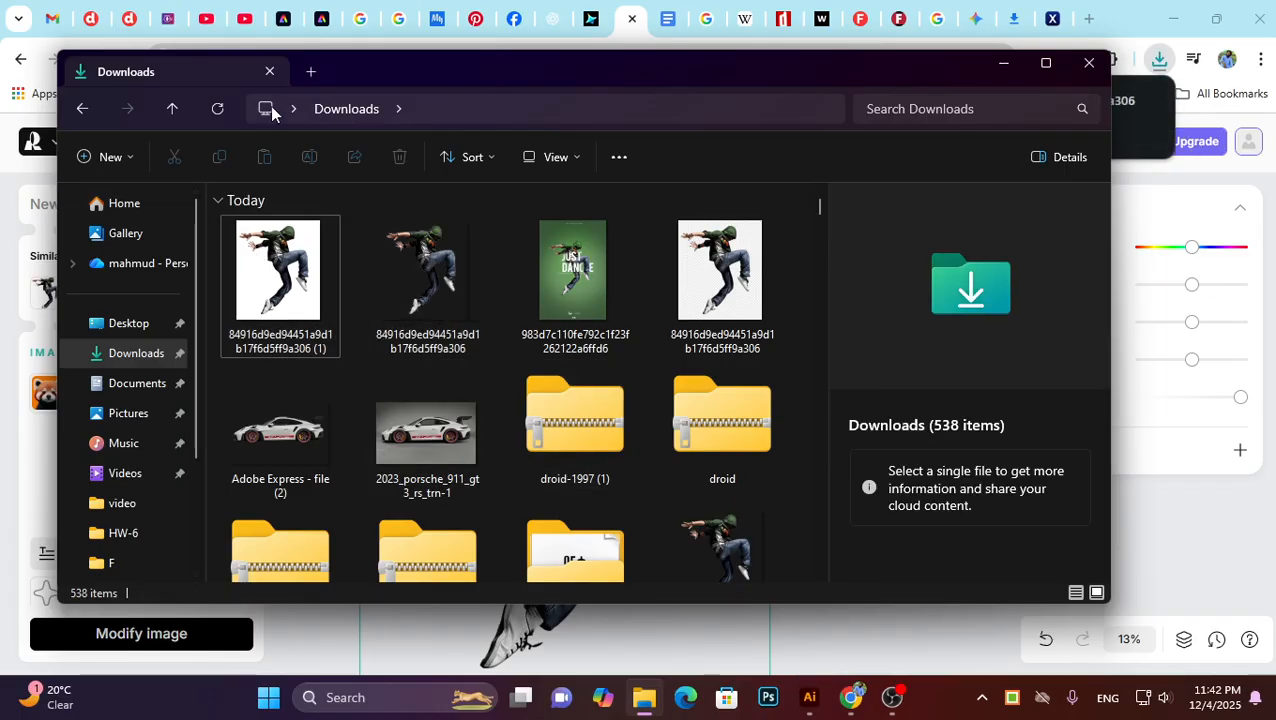
{"action": "left_click", "coordinate": [216, 109]}
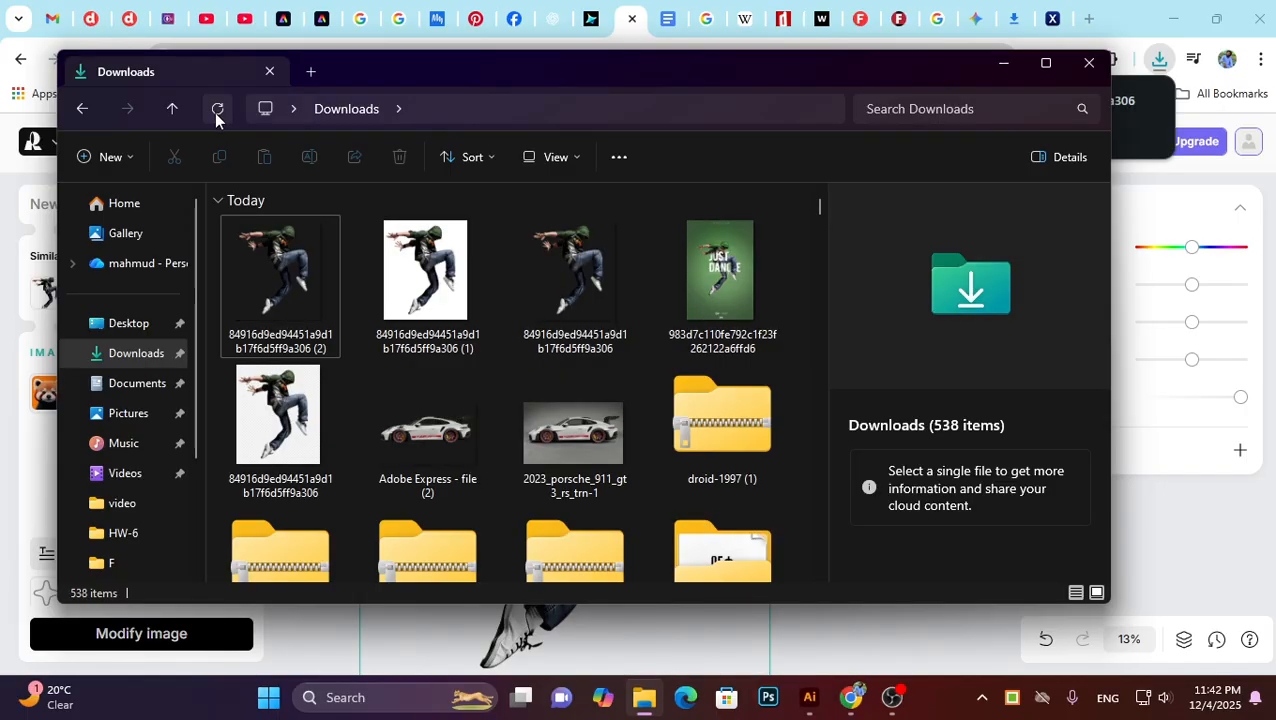
{"action": "left_click", "coordinate": [1089, 63]}
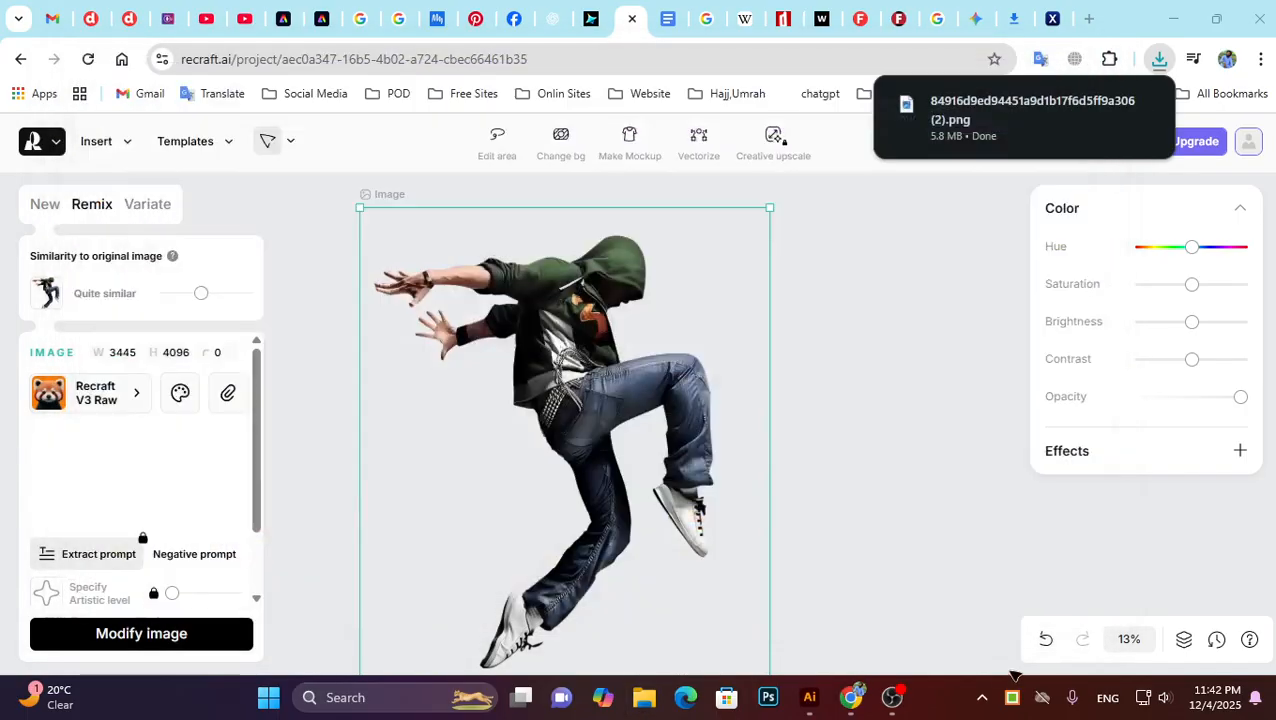
Switch to Illustrator and place 84916d9ed94451a9d1b17f6d5ff9a306 (2), the upscaled transparent dancer PNG, on the empty canvas beside the checkered dancer image.
{"action": "left_click", "coordinate": [810, 697]}
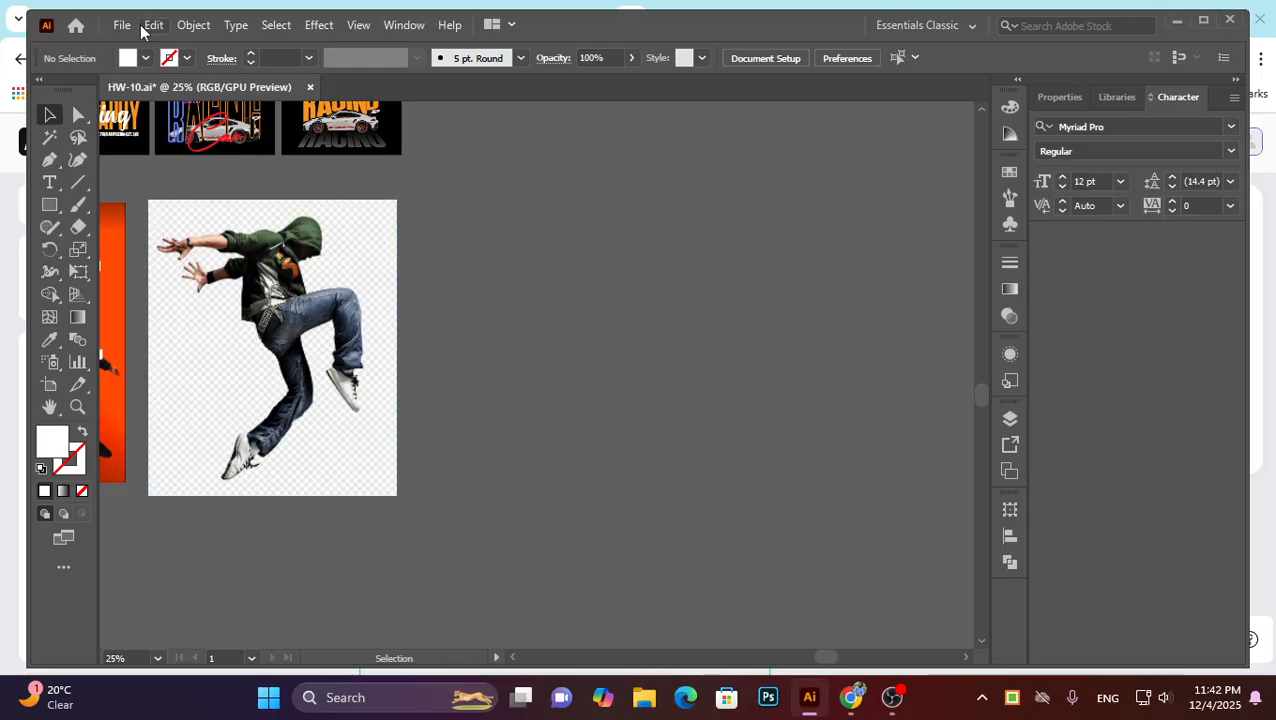
{"action": "left_click", "coordinate": [122, 25]}
{"action": "left_click", "coordinate": [190, 354]}
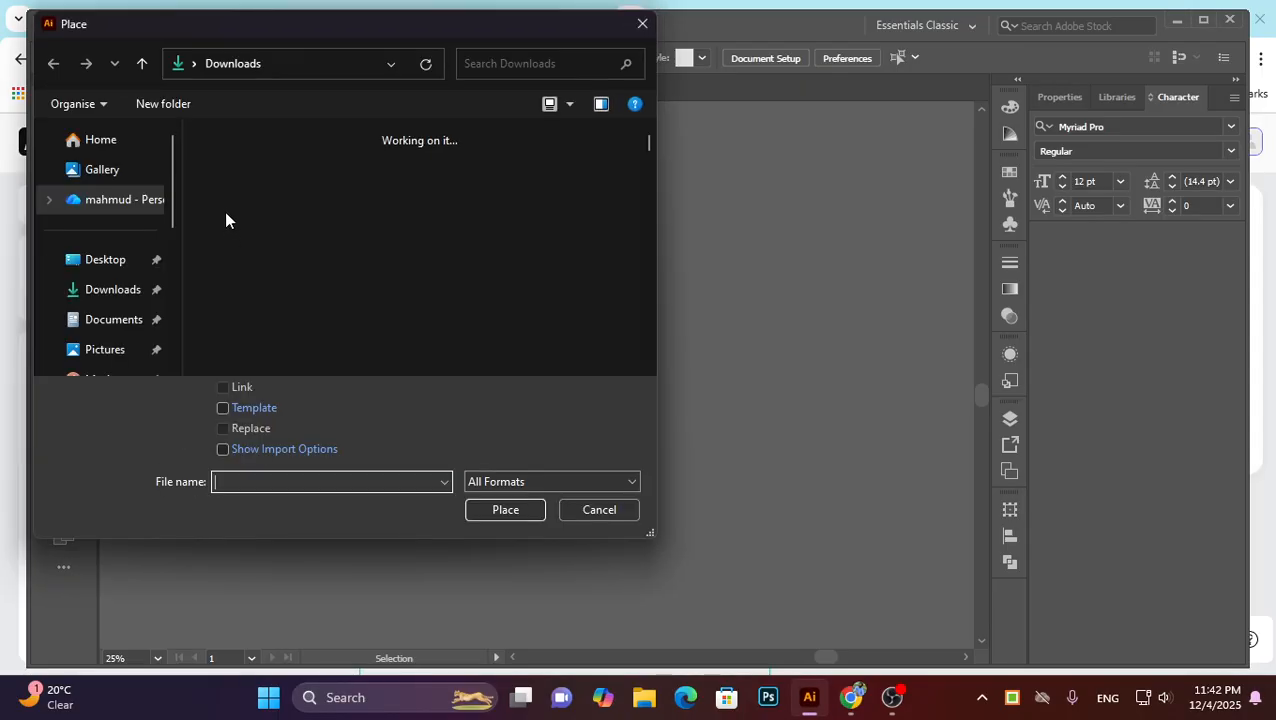
{"action": "left_click", "coordinate": [237, 193]}
{"action": "left_click", "coordinate": [498, 511]}
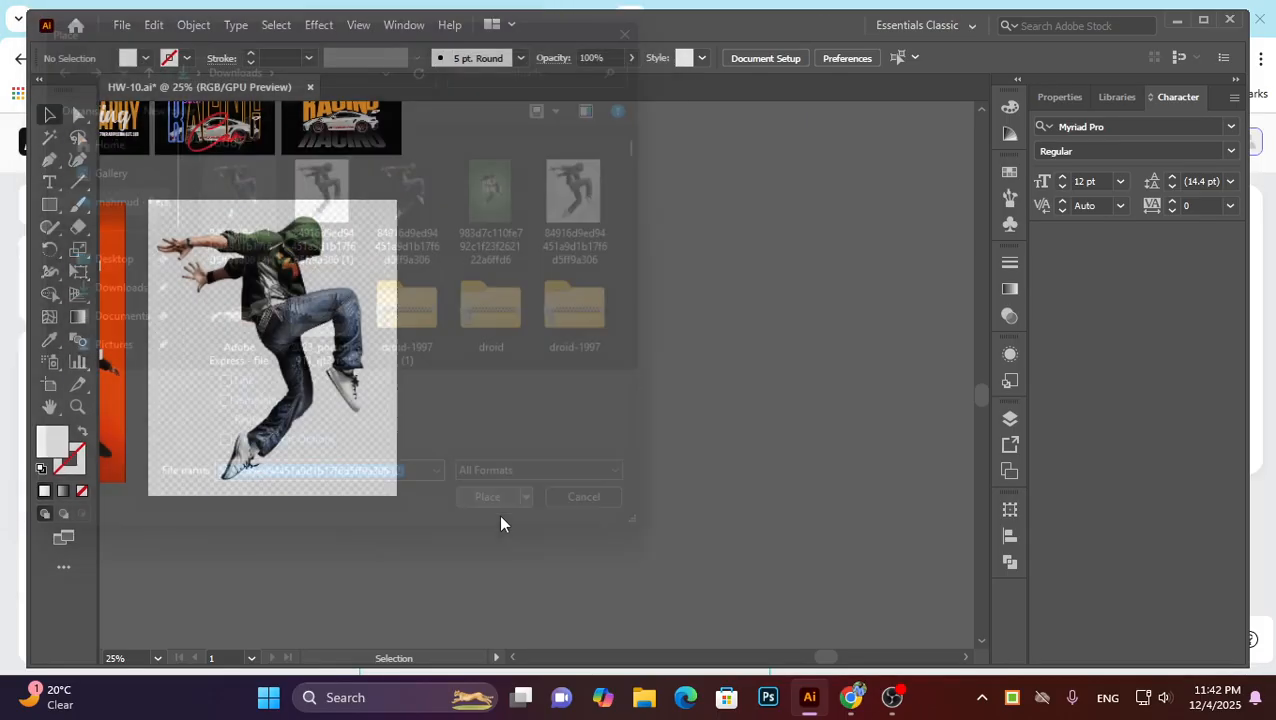
{"action": "left_click", "coordinate": [478, 230]}
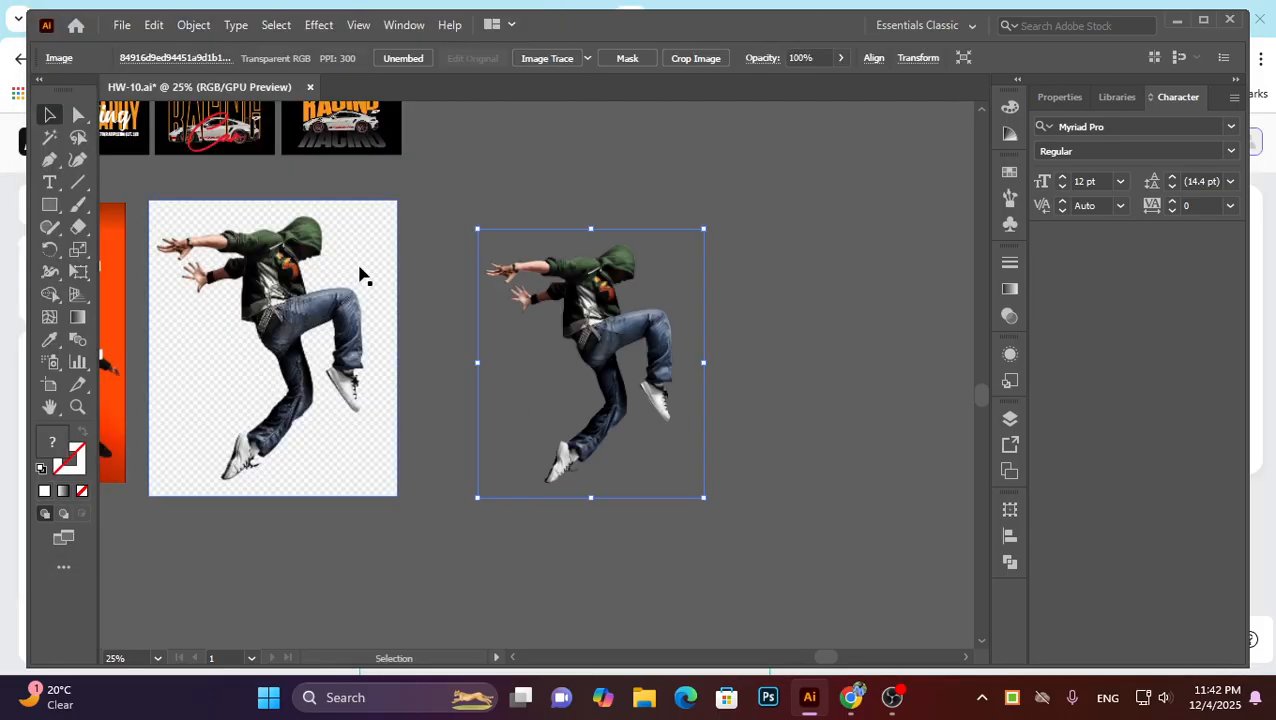
Inspect the placed dancer's detail up close and delete the checkered dancer image beside it.
{"action": "scroll", "coordinate": [618, 333], "scroll_direction": "up", "scroll_amount": 4}
{"action": "scroll", "coordinate": [557, 340], "scroll_direction": "up", "scroll_amount": 5}
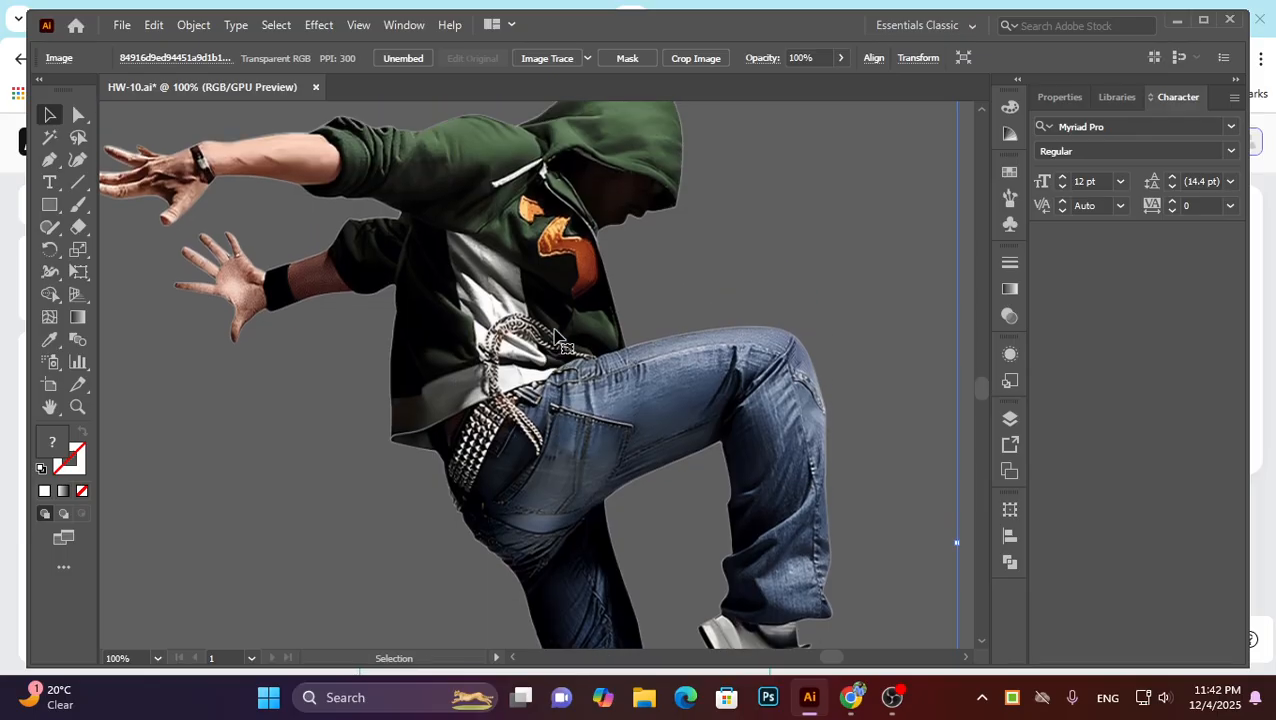
{"action": "scroll", "coordinate": [660, 275], "scroll_direction": "up", "scroll_amount": 1}
{"action": "scroll", "coordinate": [660, 275], "scroll_direction": "down", "scroll_amount": 3}
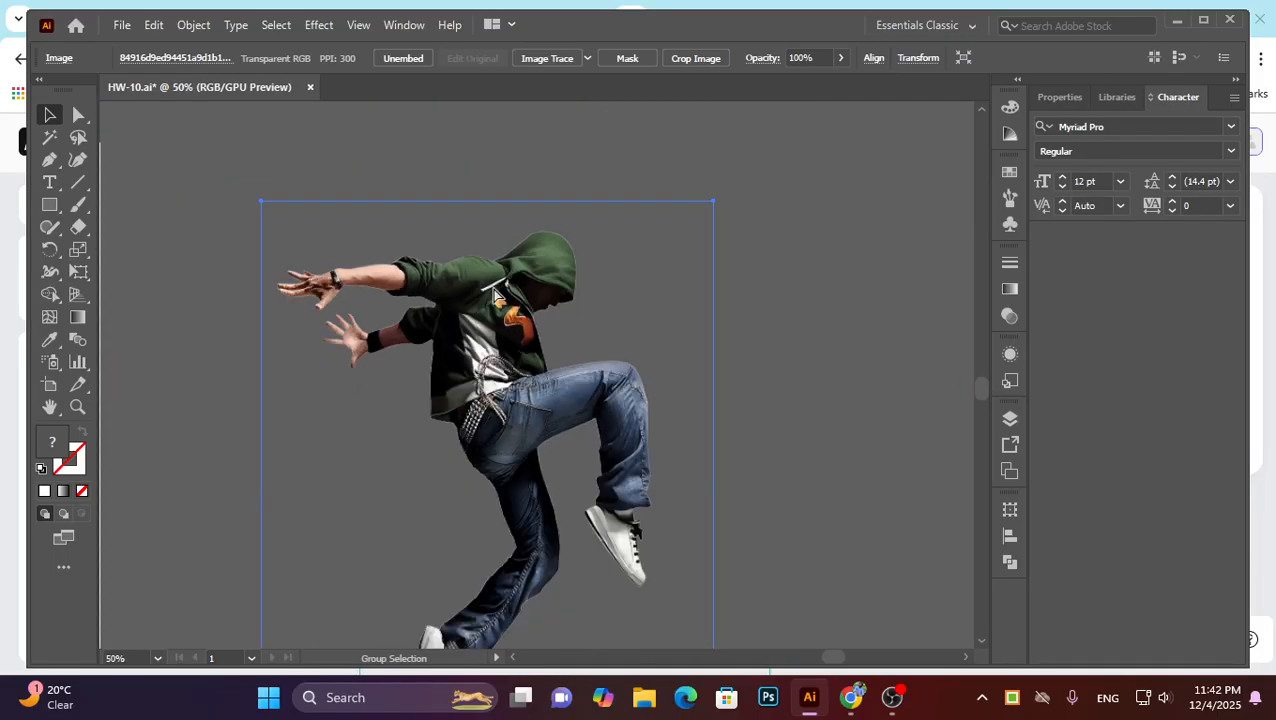
{"action": "scroll", "coordinate": [612, 313], "scroll_direction": "down", "scroll_amount": 3}
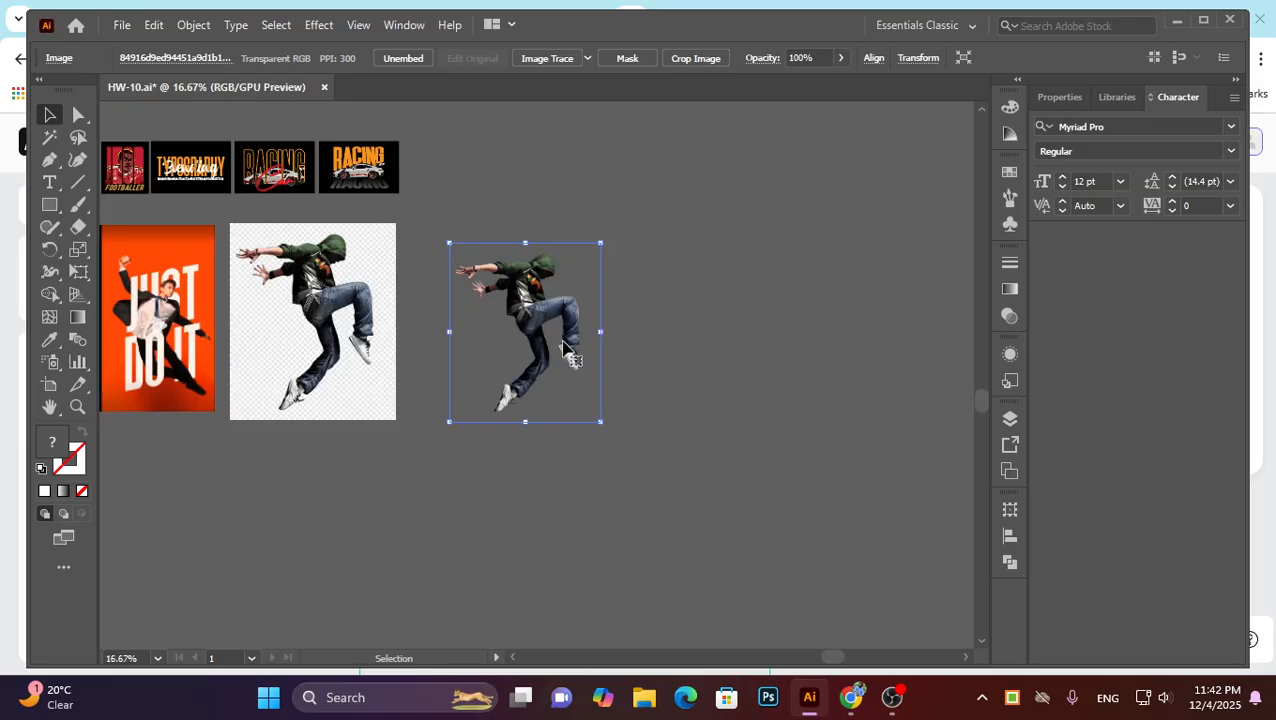
{"action": "left_click", "coordinate": [368, 296]}
{"action": "key", "text": "Delete"}
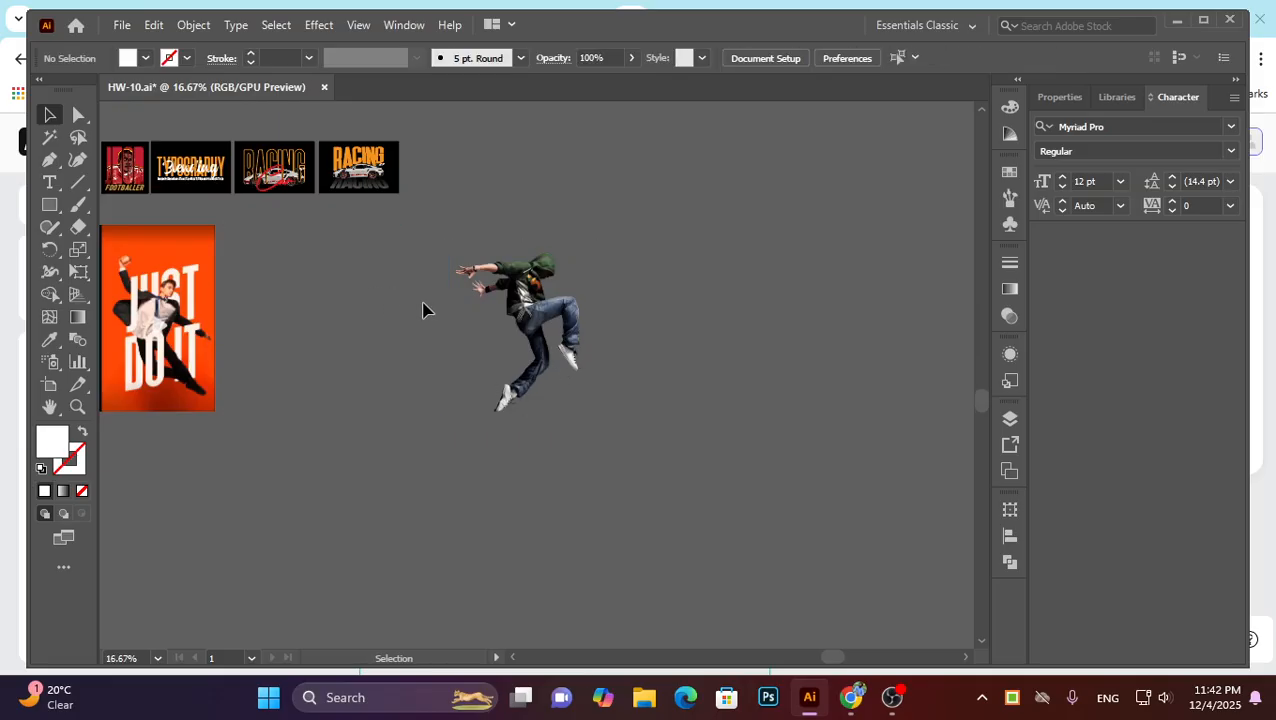
Move the transparent dancer image closer to the orange "JUST DO IT" reference poster.
{"action": "left_click", "coordinate": [540, 330]}
{"action": "scroll", "coordinate": [591, 368], "scroll_direction": "left", "scroll_amount": 2}
{"action": "scroll", "coordinate": [584, 316], "scroll_direction": "up", "scroll_amount": 2}
{"action": "scroll", "coordinate": [584, 316], "scroll_direction": "down", "scroll_amount": 2}
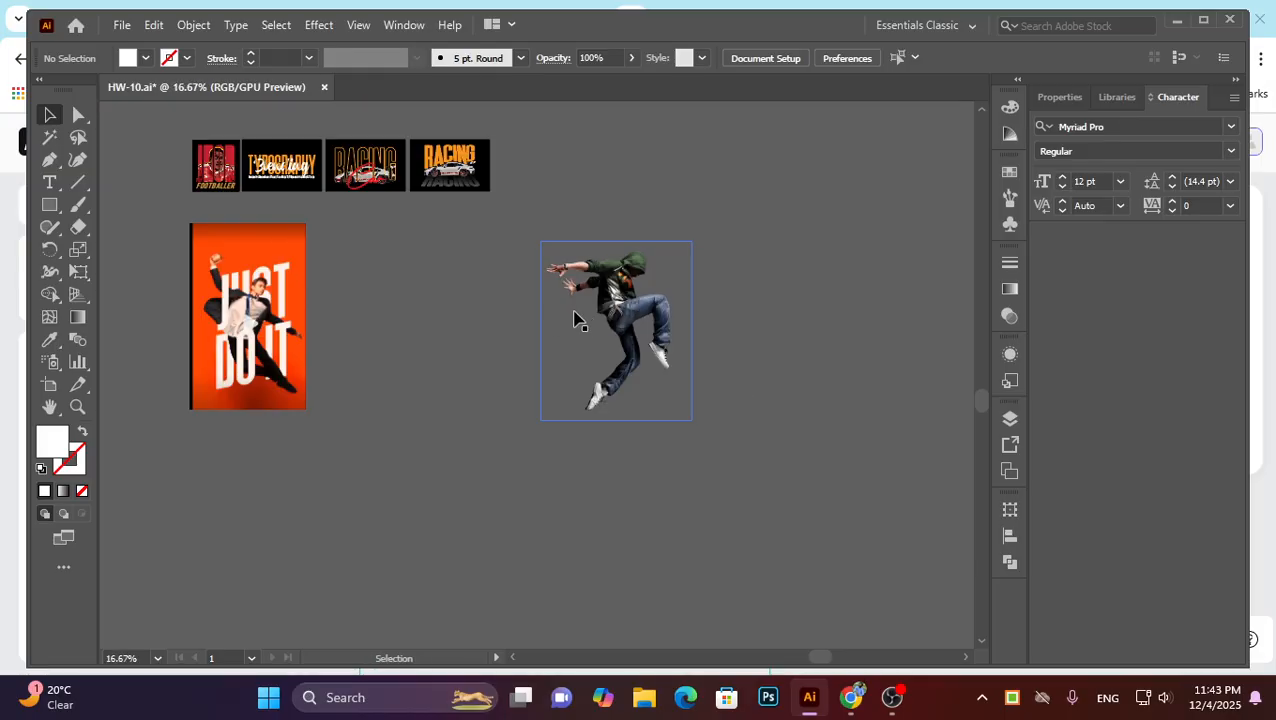
{"action": "left_click_drag", "start_coordinate": [575, 318], "coordinate": [405, 310]}
{"action": "scroll", "coordinate": [287, 380], "scroll_direction": "up", "scroll_amount": 2}
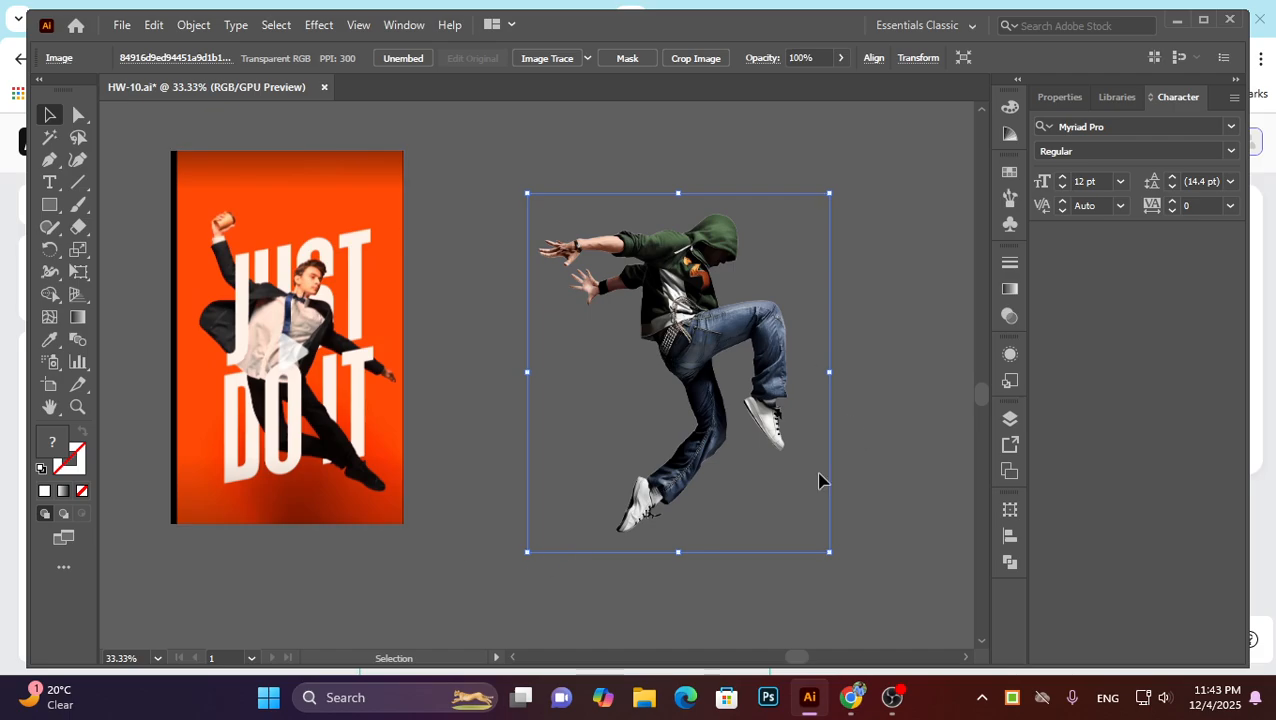
Examine how text and images interlock in the Racing Car, Typography Blending and Footballer designs above the reference poster.
{"action": "scroll", "coordinate": [500, 357], "scroll_direction": "up", "scroll_amount": 3}
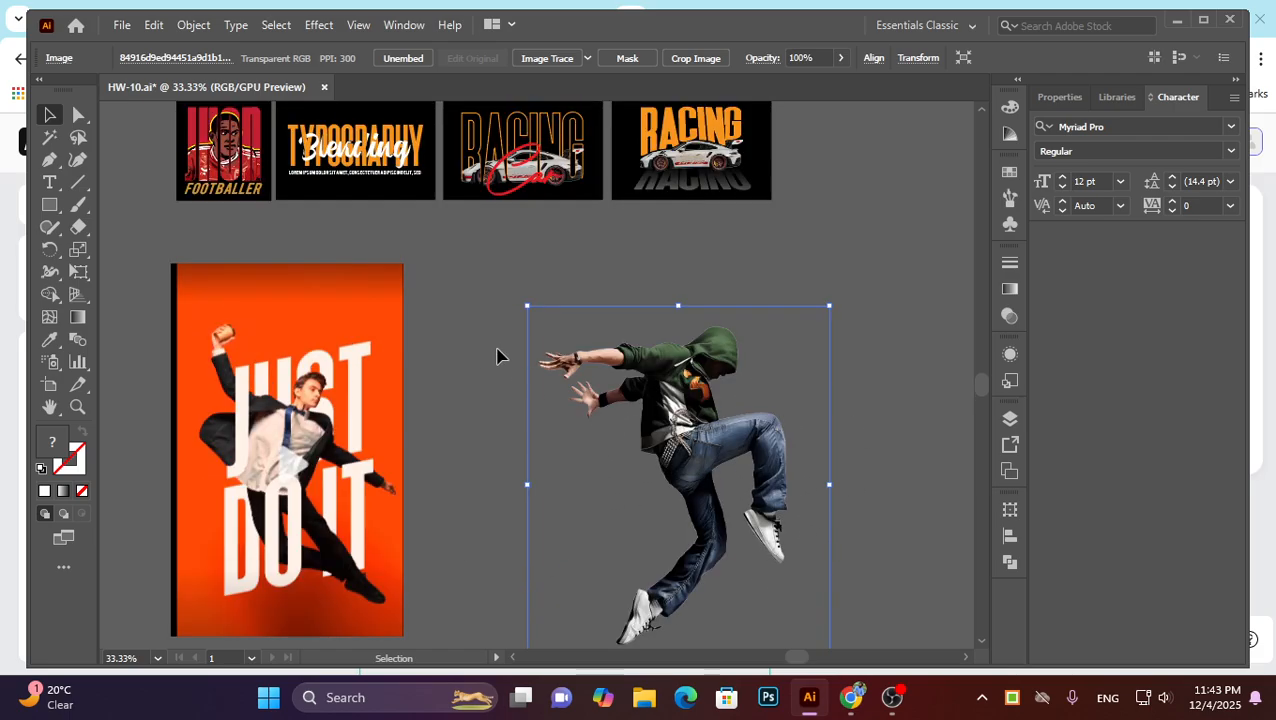
{"action": "scroll", "coordinate": [357, 150], "scroll_direction": "up", "scroll_amount": 3}
{"action": "scroll", "coordinate": [650, 211], "scroll_direction": "down", "scroll_amount": 2}
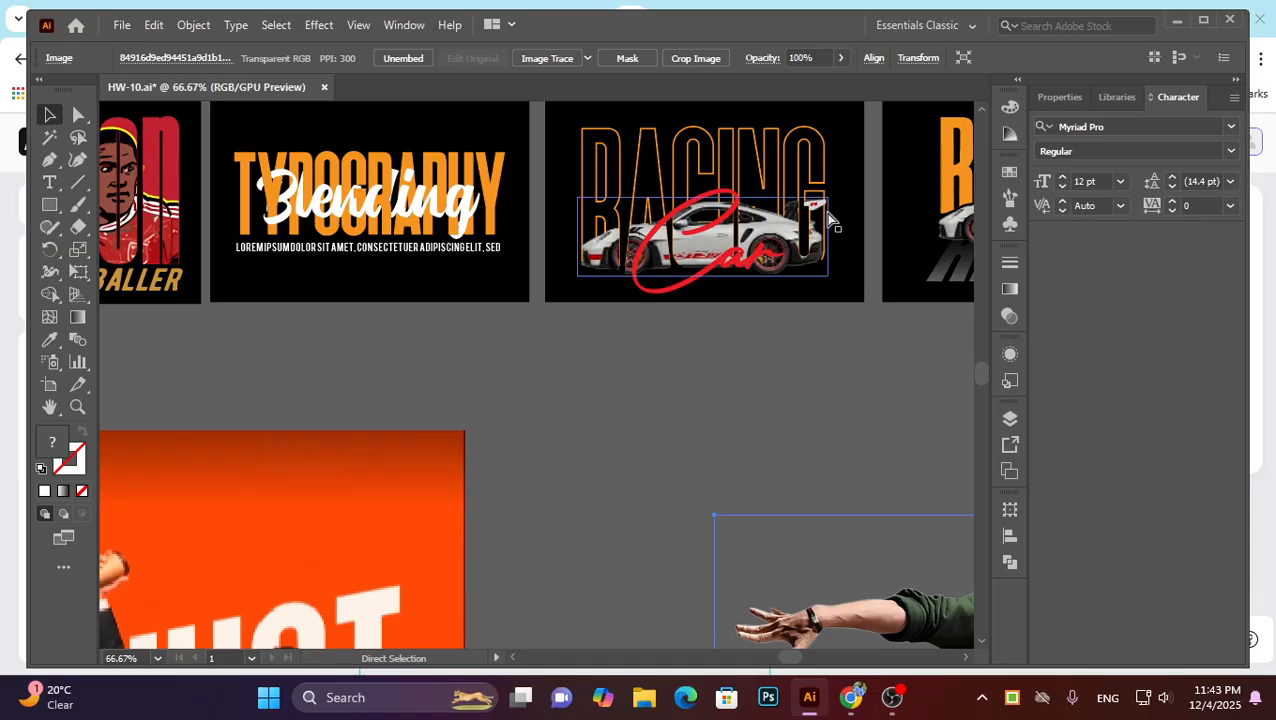
{"action": "scroll", "coordinate": [955, 207], "scroll_direction": "up", "scroll_amount": 4}
{"action": "scroll", "coordinate": [955, 207], "scroll_direction": "down", "scroll_amount": 2}
{"action": "scroll", "coordinate": [692, 248], "scroll_direction": "up", "scroll_amount": 1}
{"action": "scroll", "coordinate": [692, 248], "scroll_direction": "left", "scroll_amount": 5}
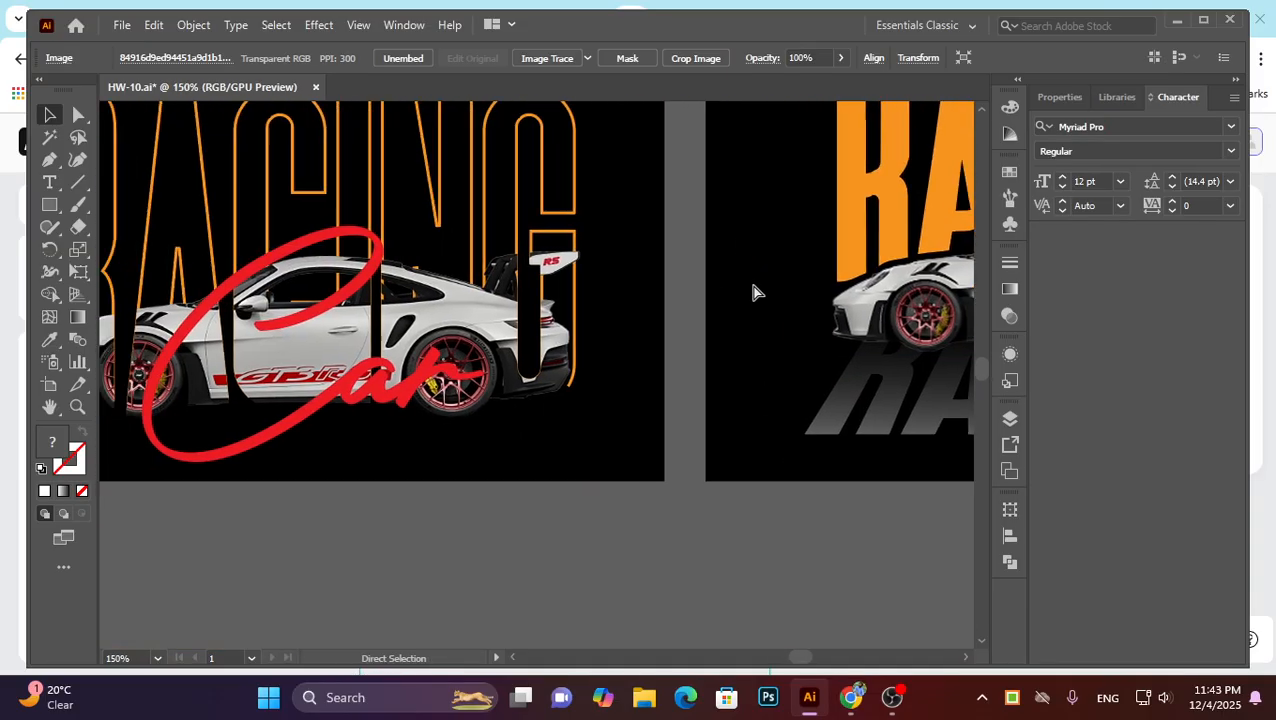
{"action": "scroll", "coordinate": [398, 333], "scroll_direction": "left", "scroll_amount": 3}
{"action": "key", "text": "v"}
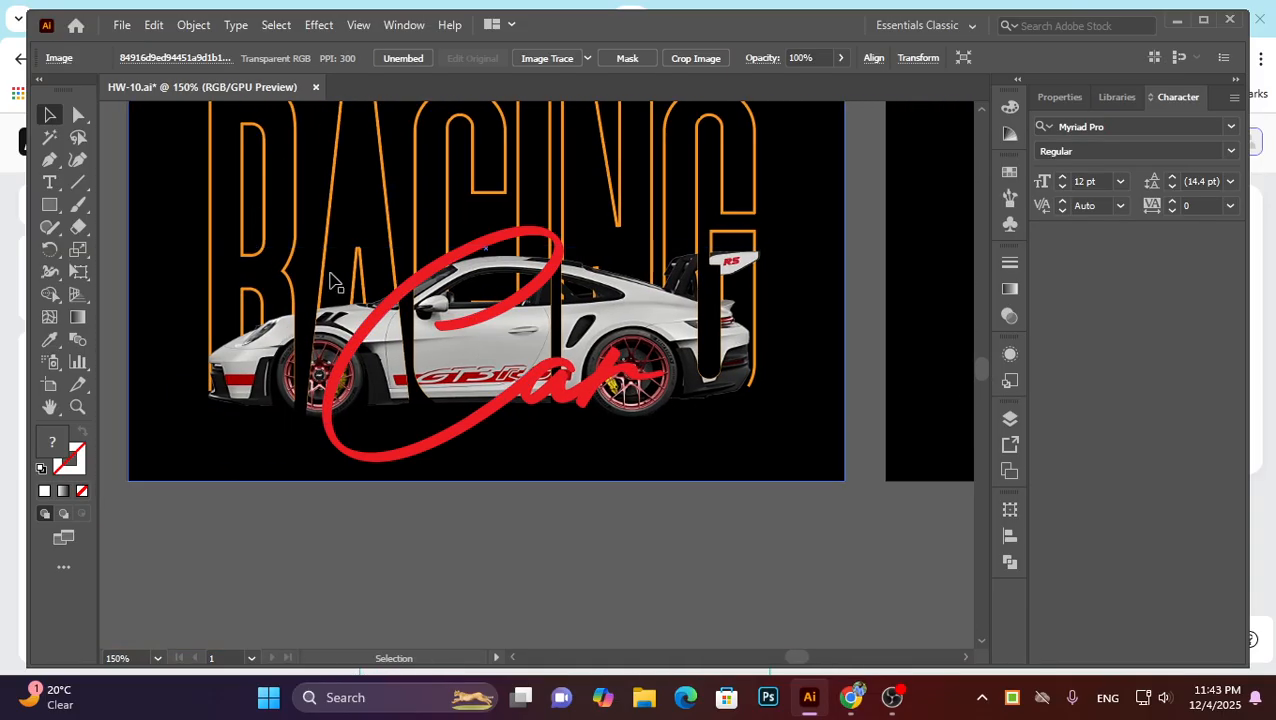
{"action": "scroll", "coordinate": [336, 316], "scroll_direction": "up", "scroll_amount": 2}
{"action": "left_click", "coordinate": [336, 316]}
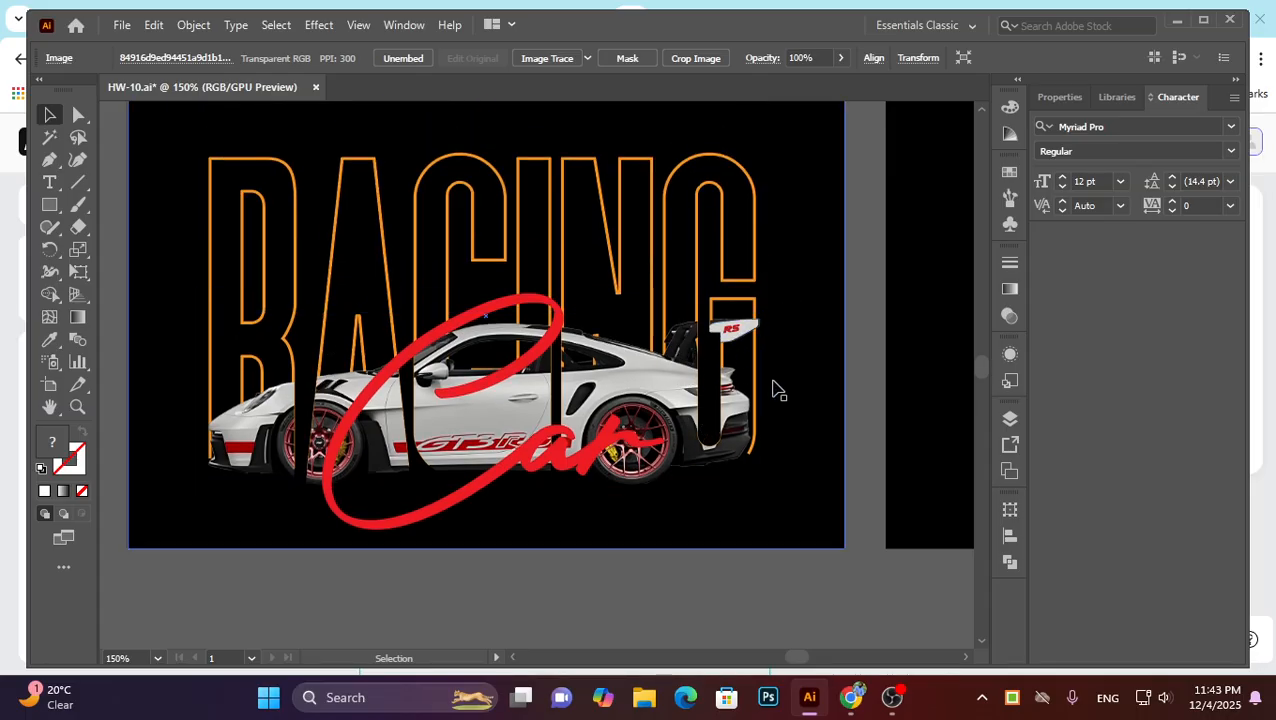
{"action": "scroll", "coordinate": [262, 390], "scroll_direction": "down", "scroll_amount": 3}
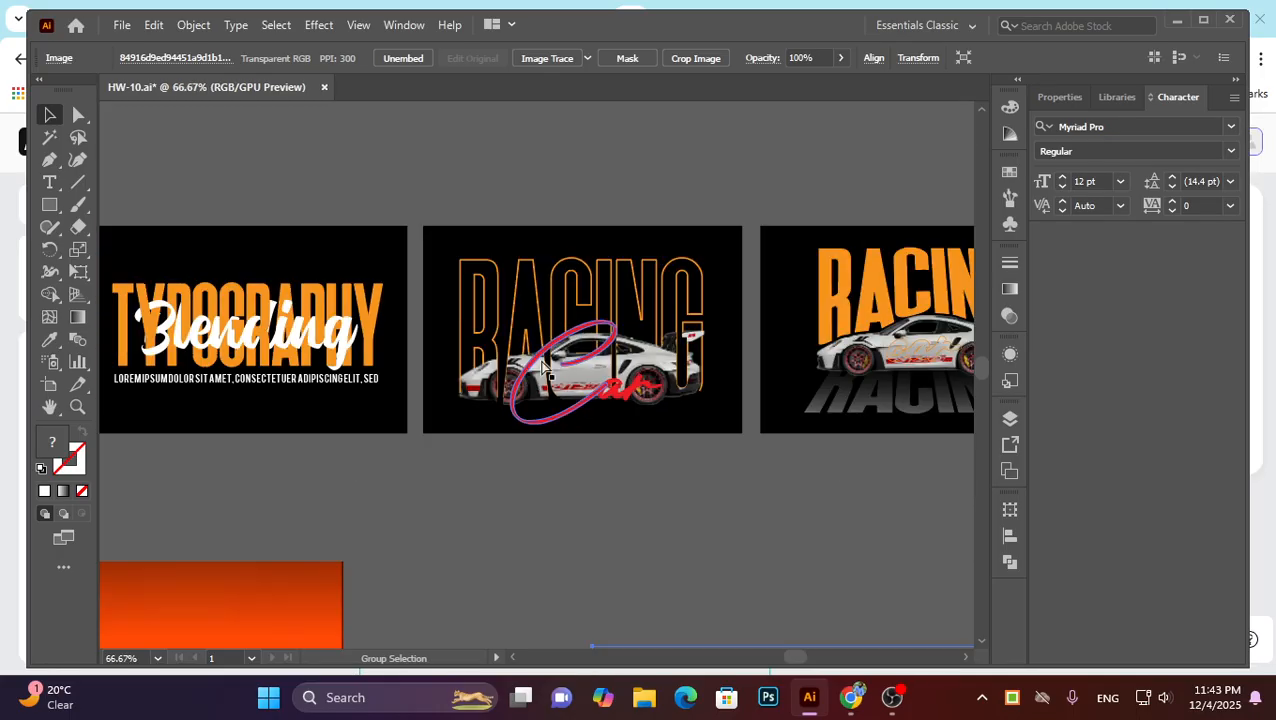
{"action": "scroll", "coordinate": [400, 340], "scroll_direction": "left", "scroll_amount": 3}
{"action": "scroll", "coordinate": [238, 350], "scroll_direction": "up", "scroll_amount": 3}
{"action": "scroll", "coordinate": [238, 350], "scroll_direction": "left", "scroll_amount": 2}
{"action": "scroll", "coordinate": [312, 222], "scroll_direction": "up", "scroll_amount": 1}
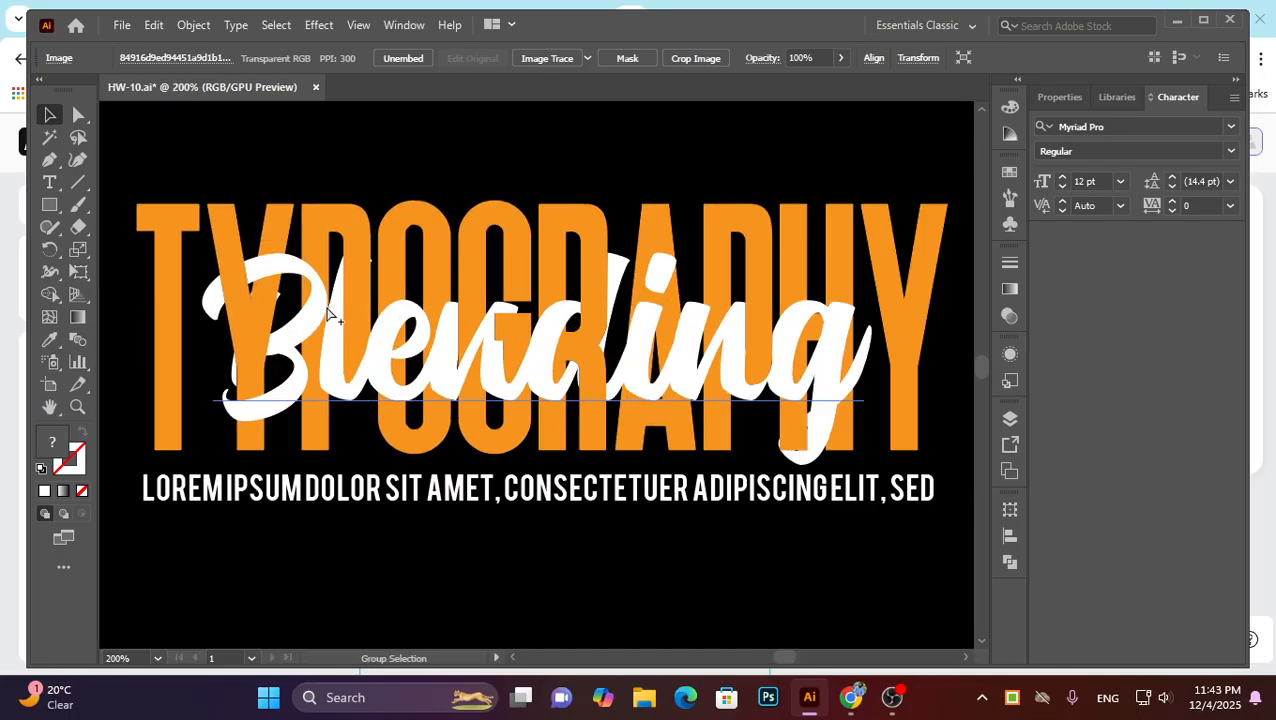
{"action": "scroll", "coordinate": [436, 441], "scroll_direction": "down", "scroll_amount": 3}
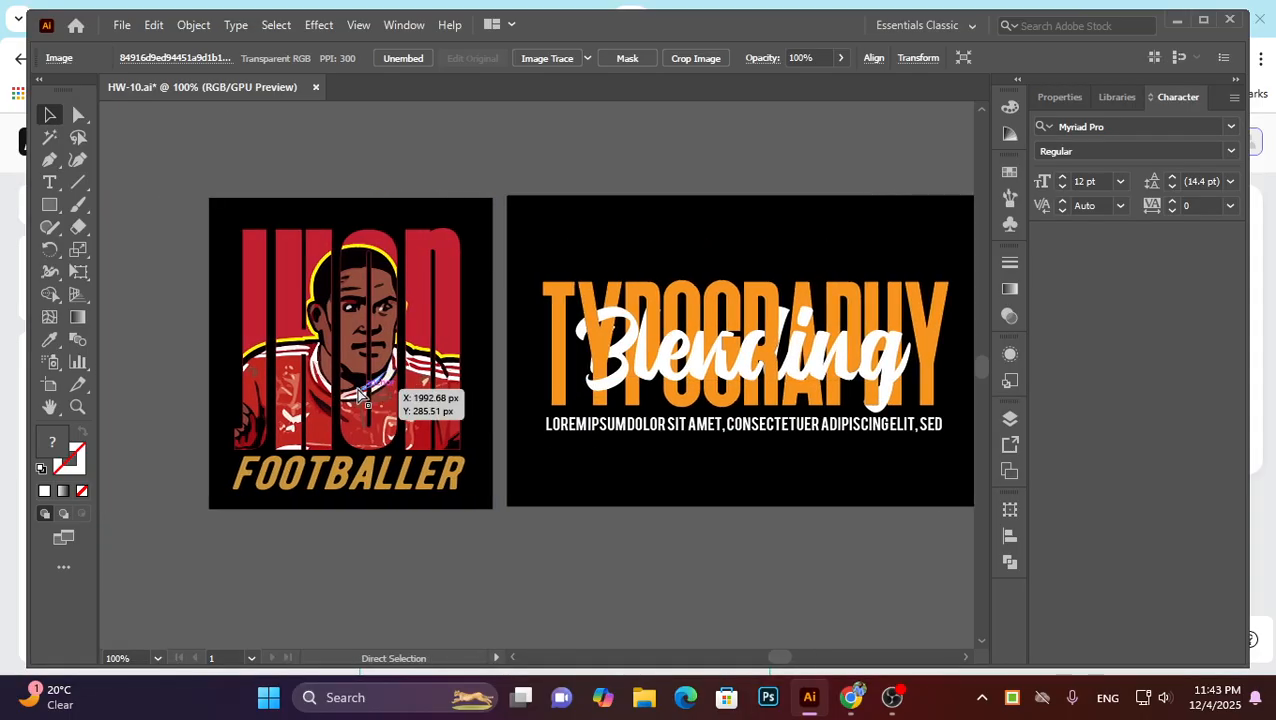
Move the transparent dancer image right beside the orange "JUST DO IT" poster with their top edges level, and deselect it.
{"action": "scroll", "coordinate": [332, 343], "scroll_direction": "down", "scroll_amount": 2}
{"action": "scroll", "coordinate": [501, 396], "scroll_direction": "up", "scroll_amount": 3}
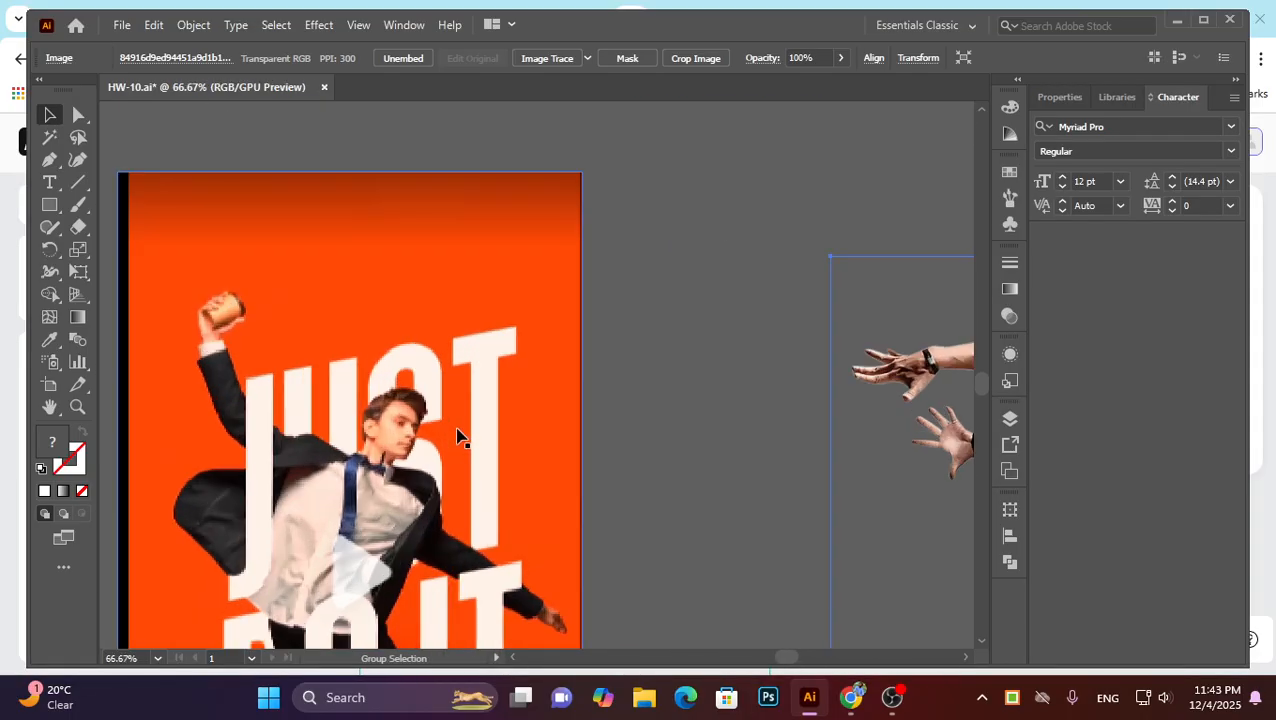
{"action": "scroll", "coordinate": [459, 435], "scroll_direction": "down", "scroll_amount": 2}
{"action": "scroll", "coordinate": [381, 517], "scroll_direction": "up", "scroll_amount": 4}
{"action": "scroll", "coordinate": [381, 517], "scroll_direction": "down", "scroll_amount": 1}
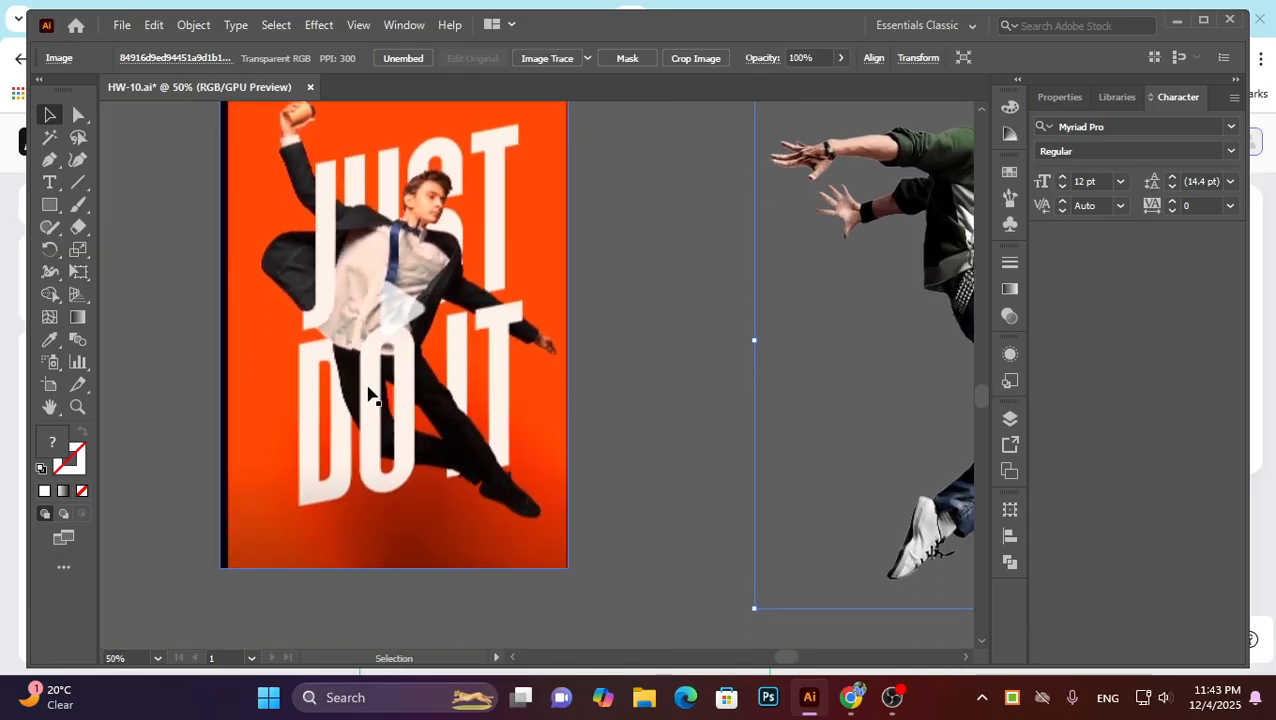
{"action": "scroll", "coordinate": [401, 408], "scroll_direction": "up", "scroll_amount": 1}
{"action": "scroll", "coordinate": [510, 338], "scroll_direction": "right", "scroll_amount": 2}
{"action": "scroll", "coordinate": [422, 419], "scroll_direction": "down", "scroll_amount": 1}
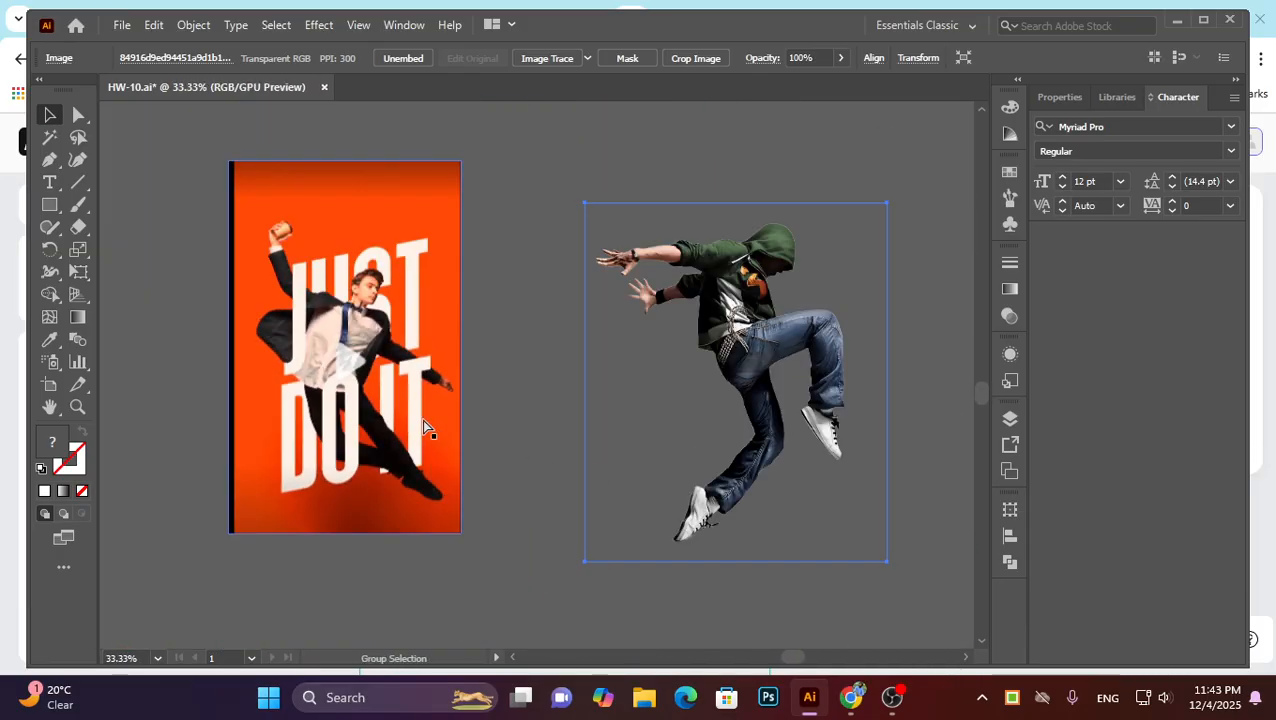
{"action": "left_click_drag", "start_coordinate": [774, 334], "coordinate": [670, 295]}
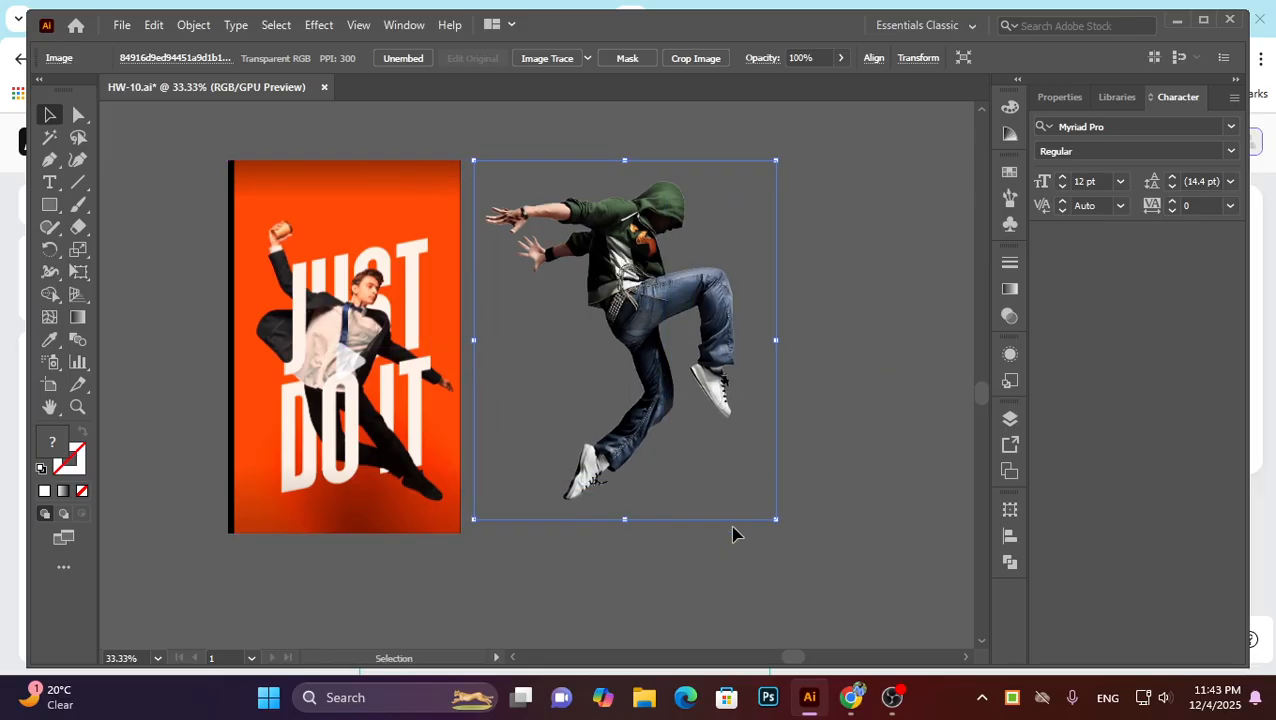
{"action": "left_click", "coordinate": [789, 530]}
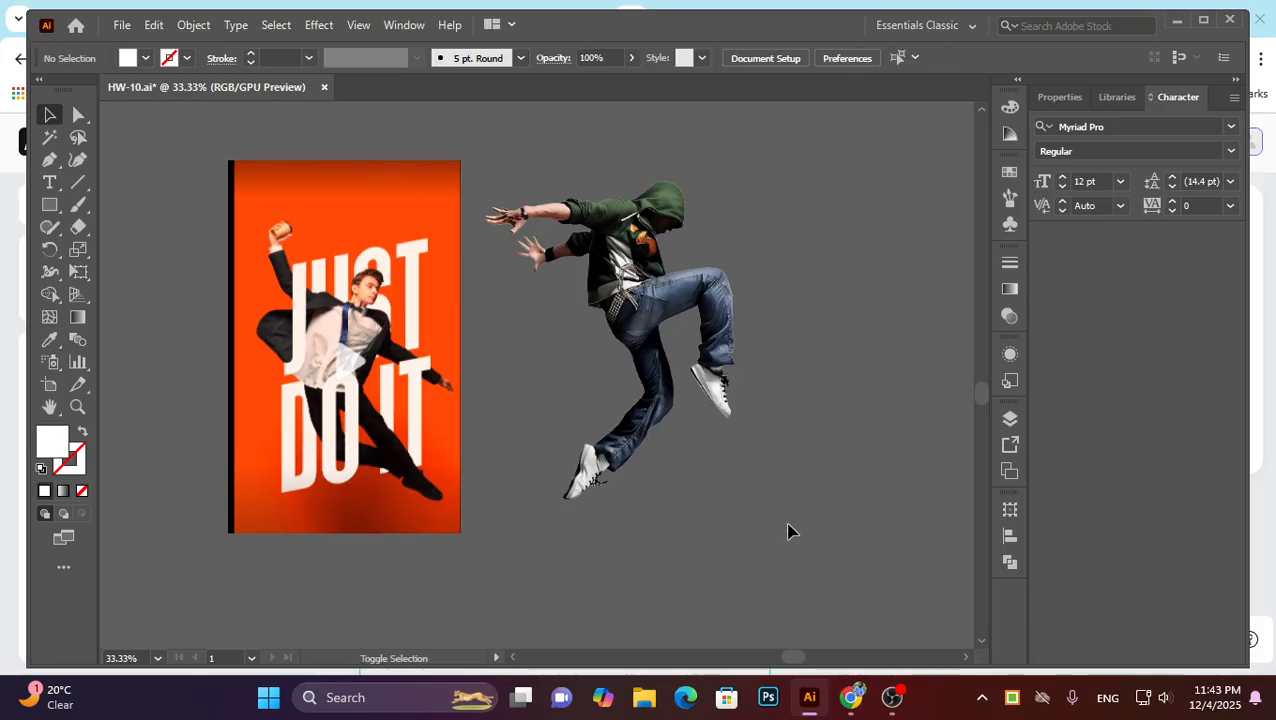
{"action": "key", "text": "ctrl+minus"}
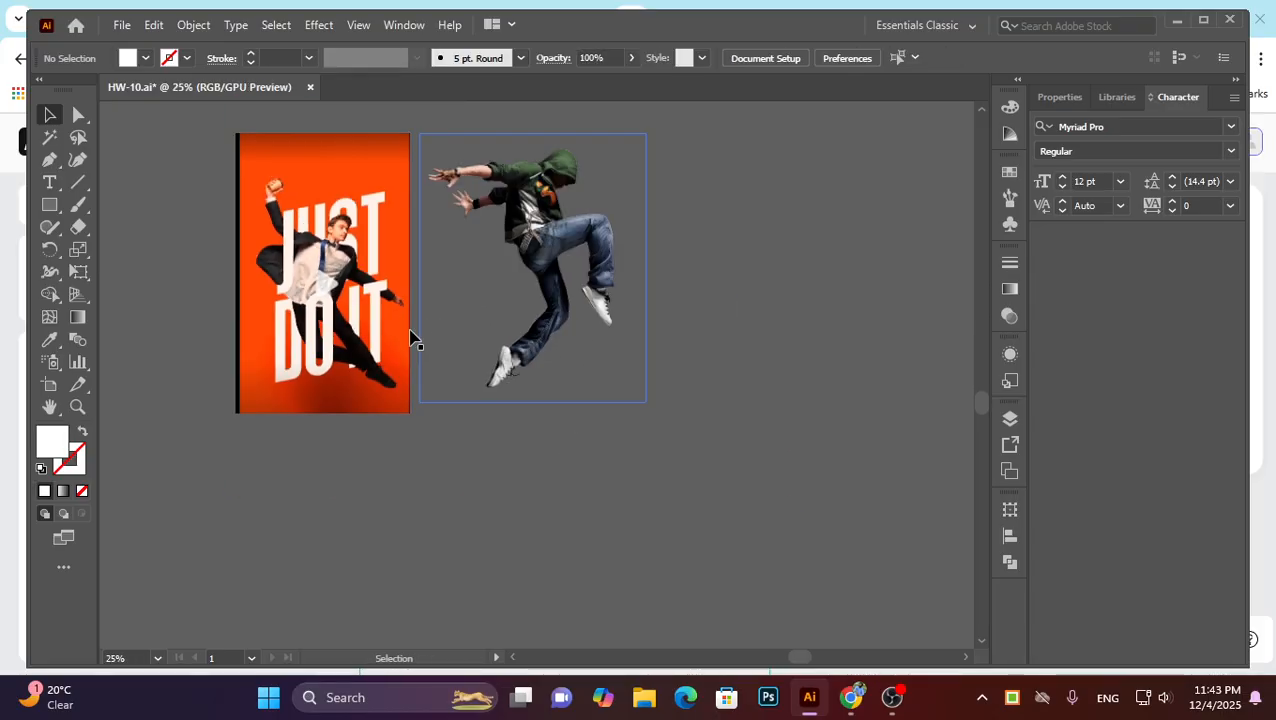
{"action": "scroll", "coordinate": [380, 380], "scroll_direction": "down", "scroll_amount": 2}
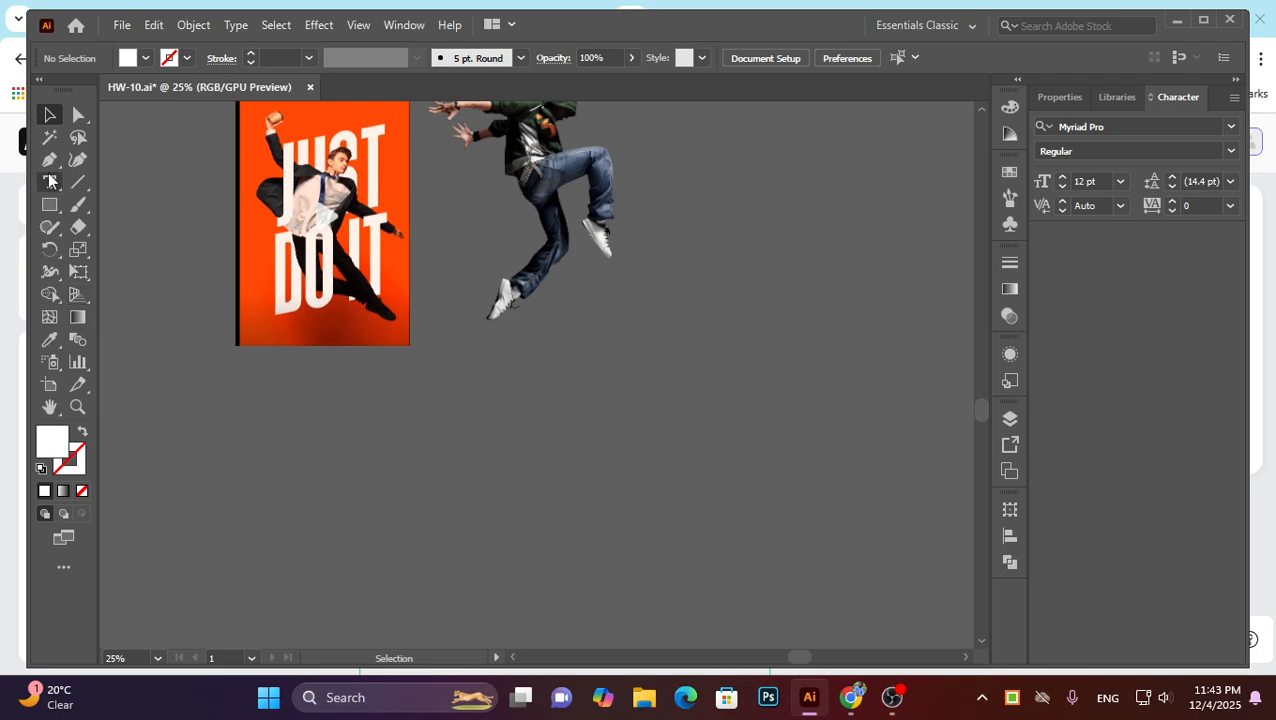
{"action": "left_click", "coordinate": [430, 402]}
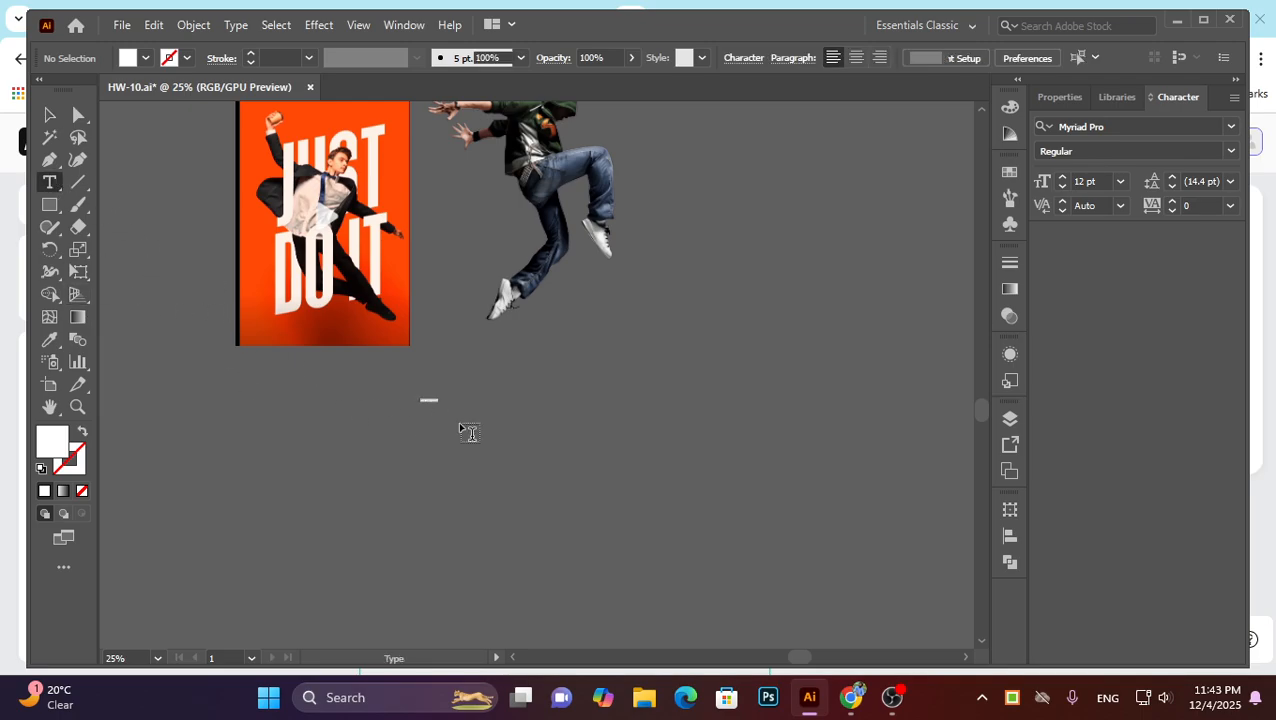
{"action": "key", "text": "ctrl"}
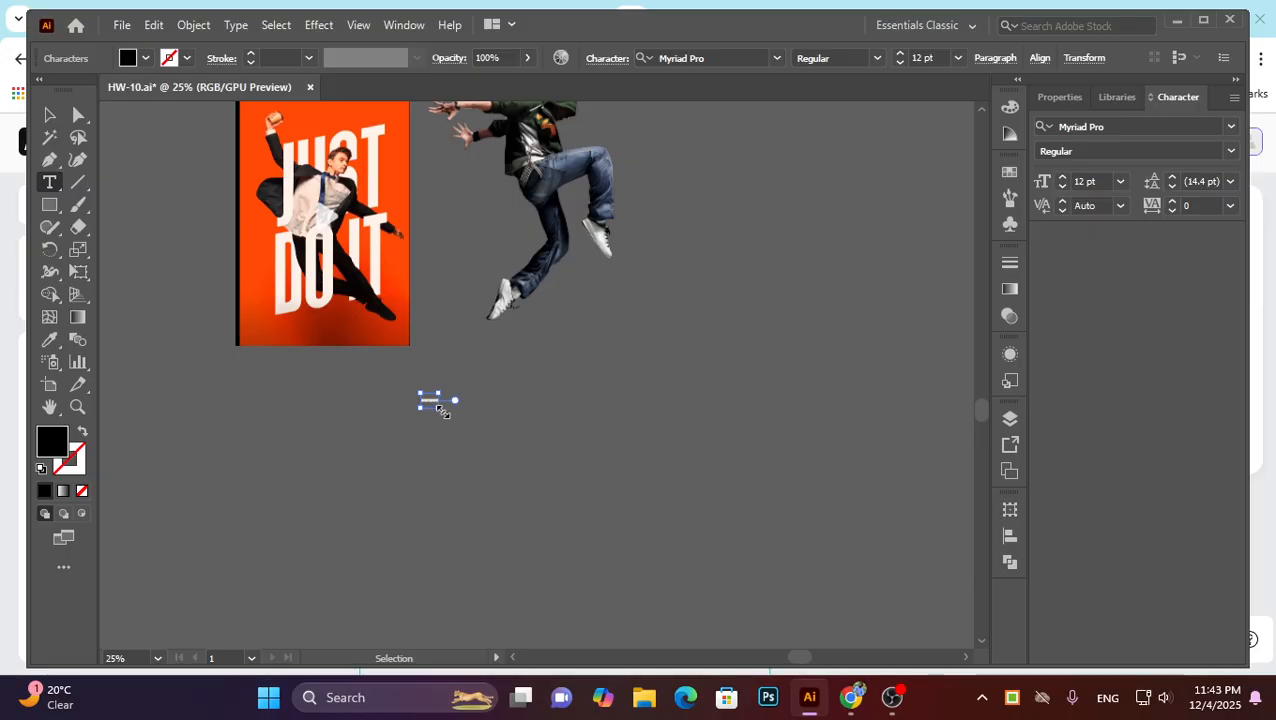
{"action": "left_click_drag", "start_coordinate": [437, 408], "coordinate": [632, 450]}
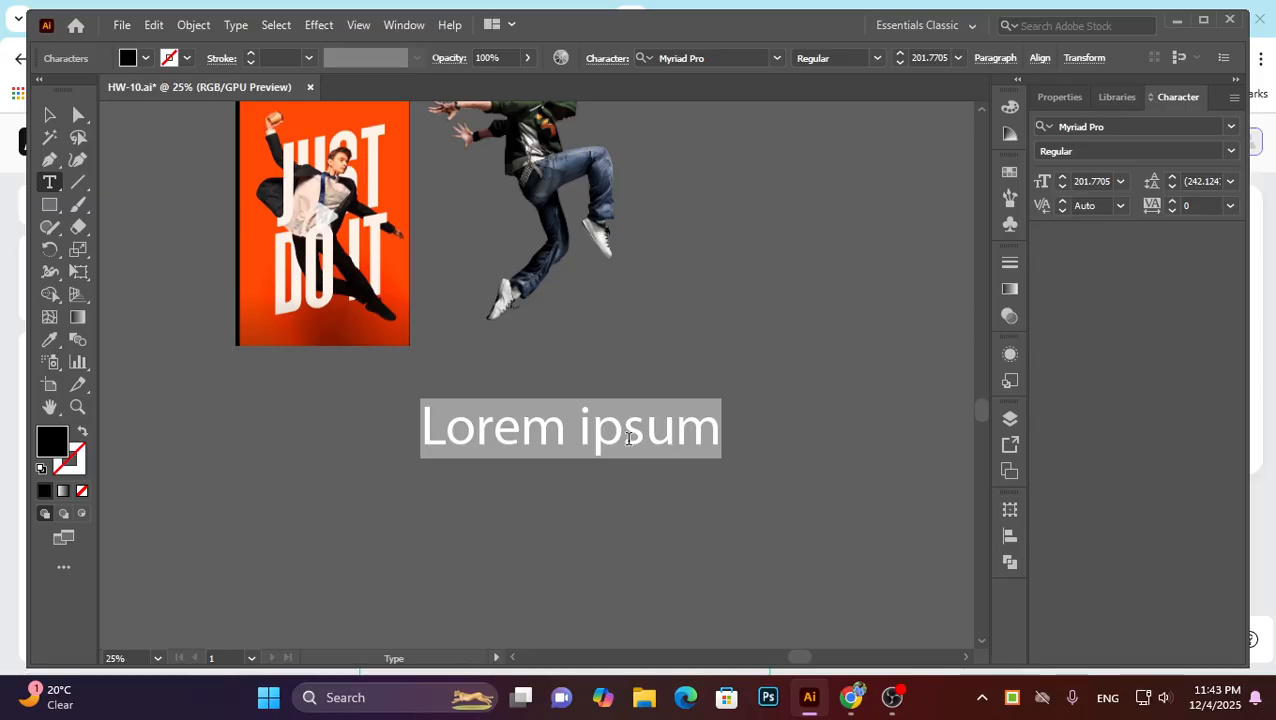
{"action": "type", "text": "কজুট"}
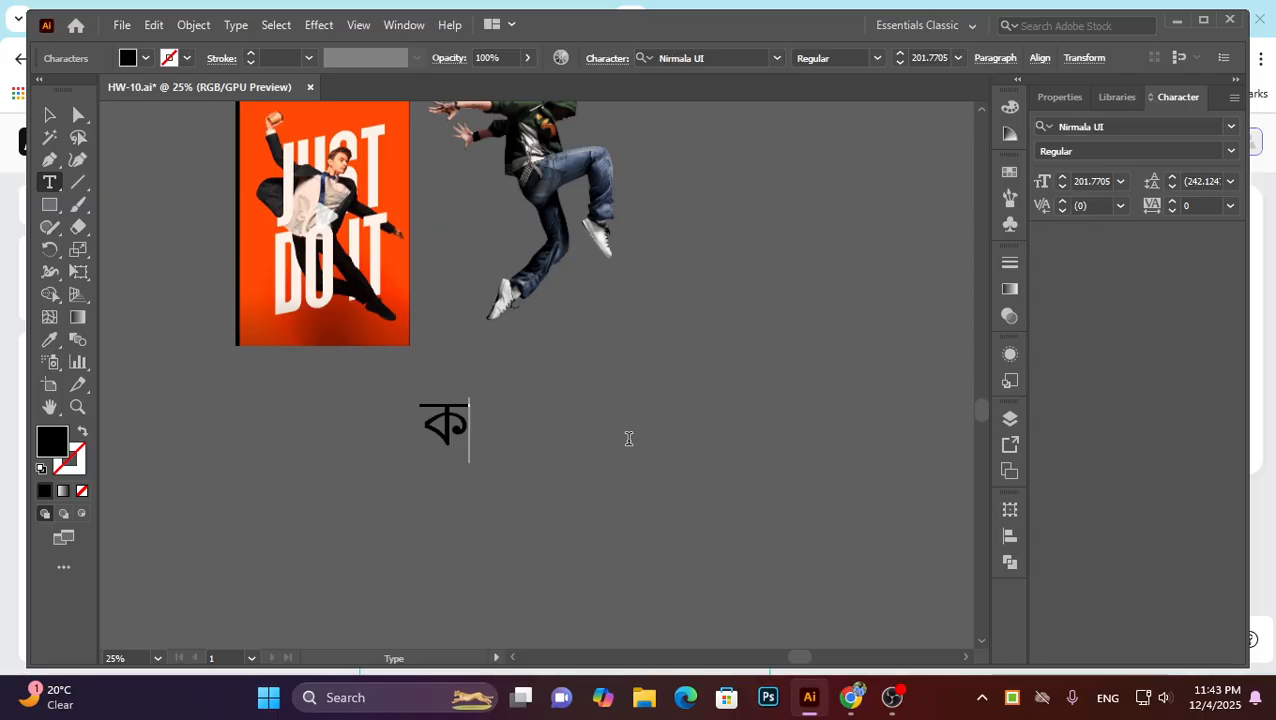
{"action": "key", "text": "BackSpace"}
{"action": "key", "text": "BackSpace"}
{"action": "key", "text": "BackSpace"}
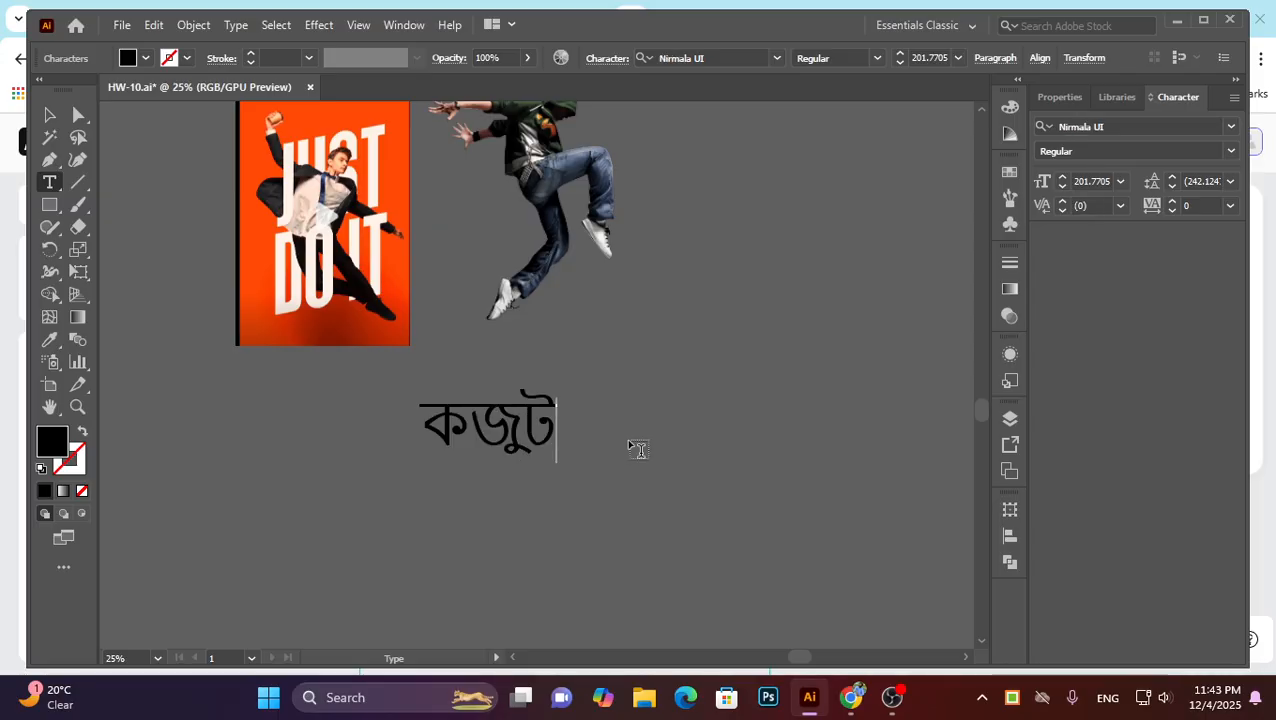
{"action": "type", "text": "র"}
{"action": "key", "text": "BackSpace"}
{"action": "key", "text": "BackSpace"}
{"action": "key", "text": "BackSpace"}
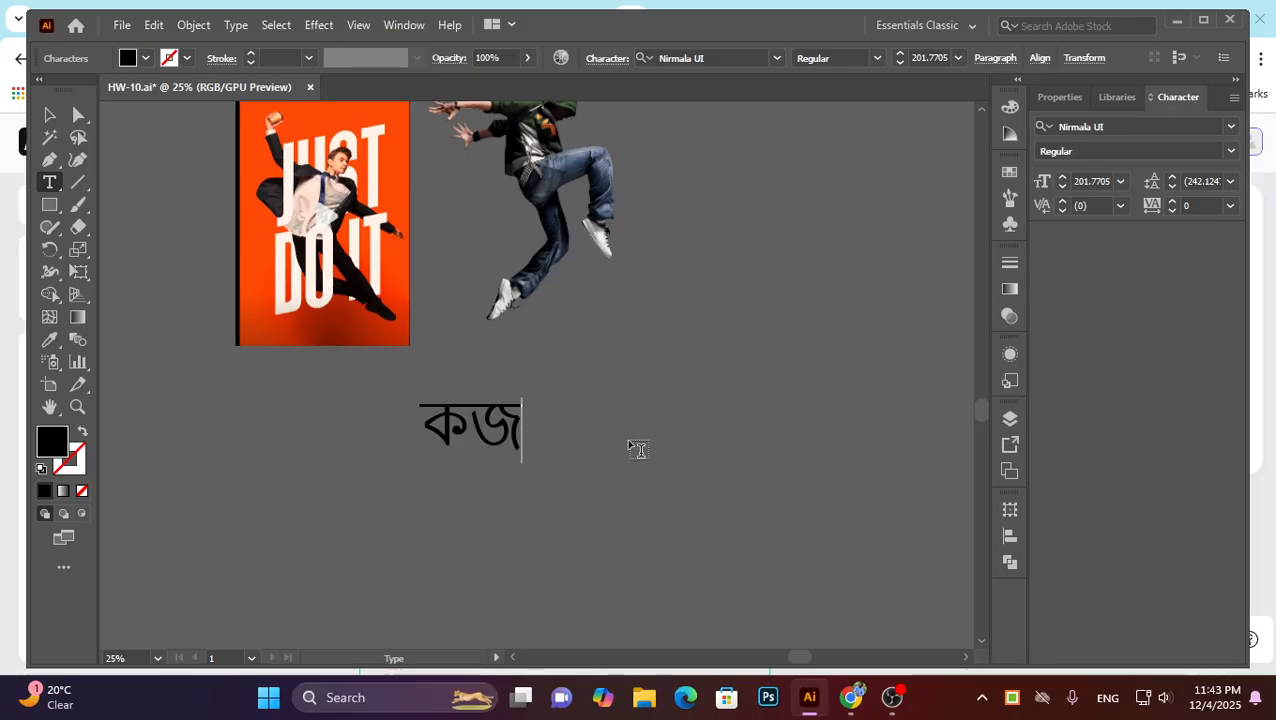
{"action": "key", "text": "Escape"}
{"action": "left_click", "coordinate": [628, 447], "text": "ctrl"}
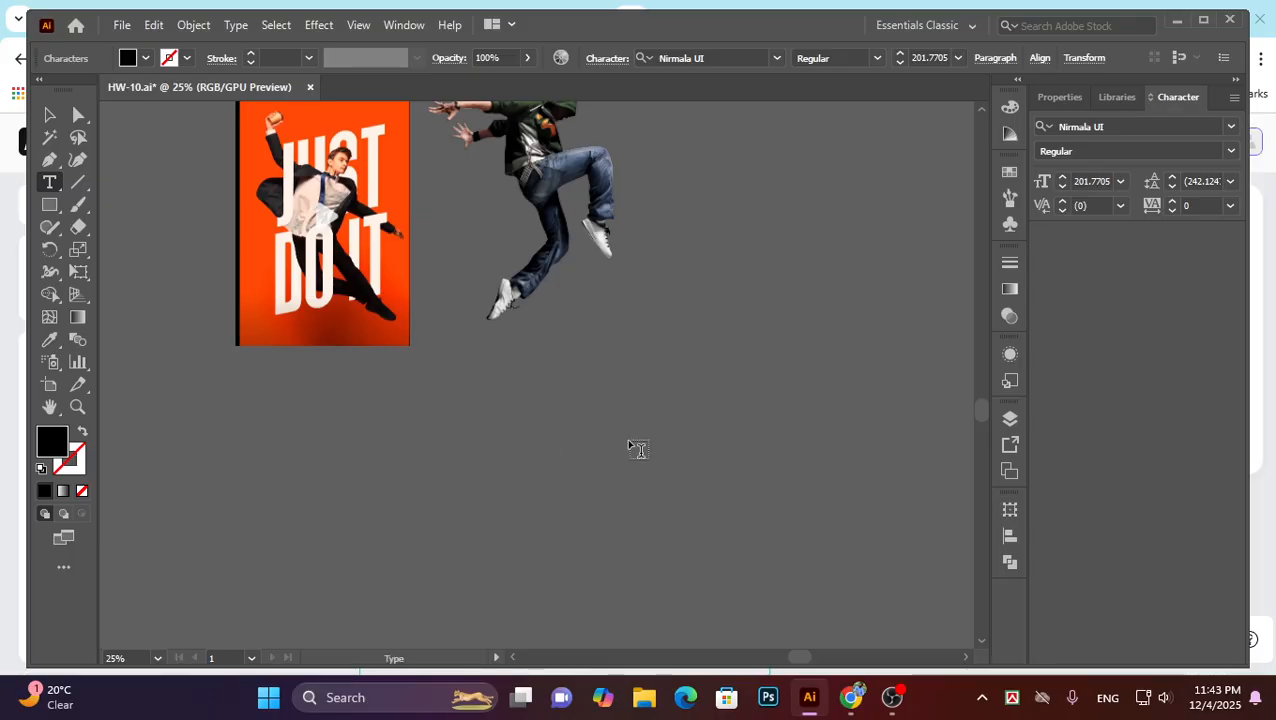
{"action": "left_click", "coordinate": [527, 478], "text": "ctrl"}
{"action": "left_click_drag", "start_coordinate": [544, 384], "coordinate": [362, 487]}
{"action": "key", "text": "Delete"}
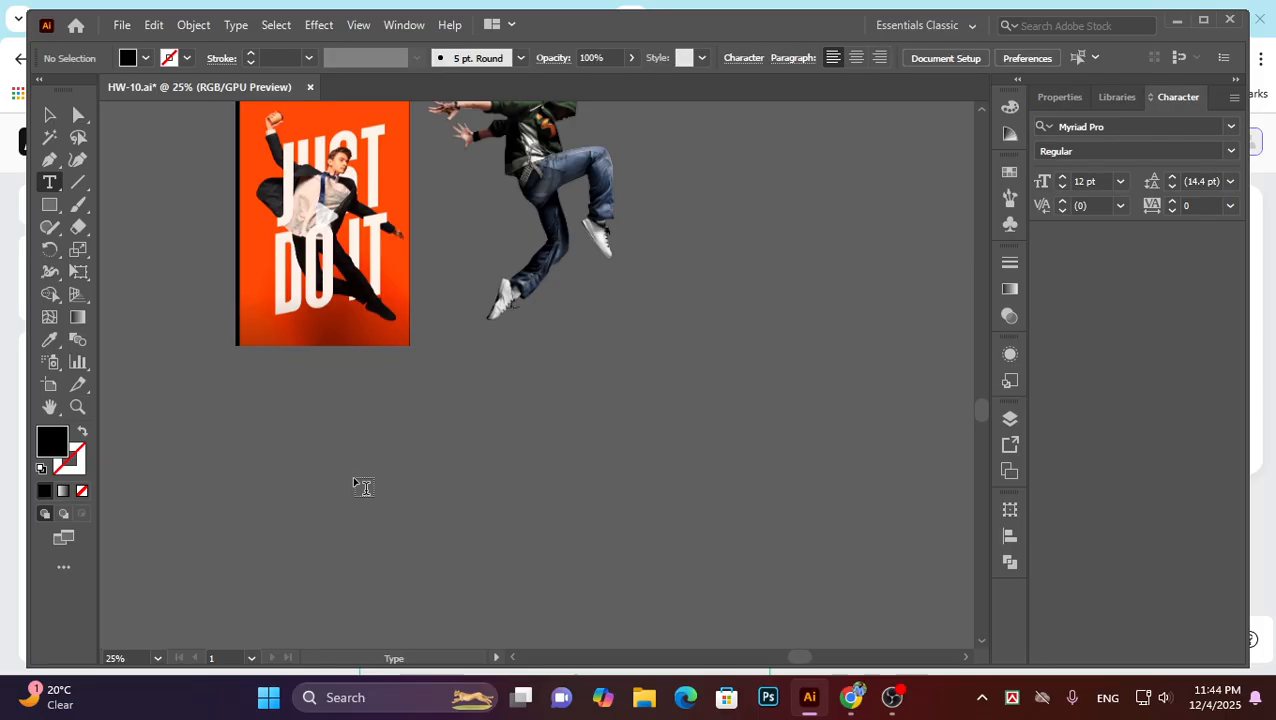
Add a point text reading "just" below the orange poster, scaled up to about 150 pt.
{"action": "left_click", "coordinate": [358, 480]}
{"action": "key", "text": "Escape"}
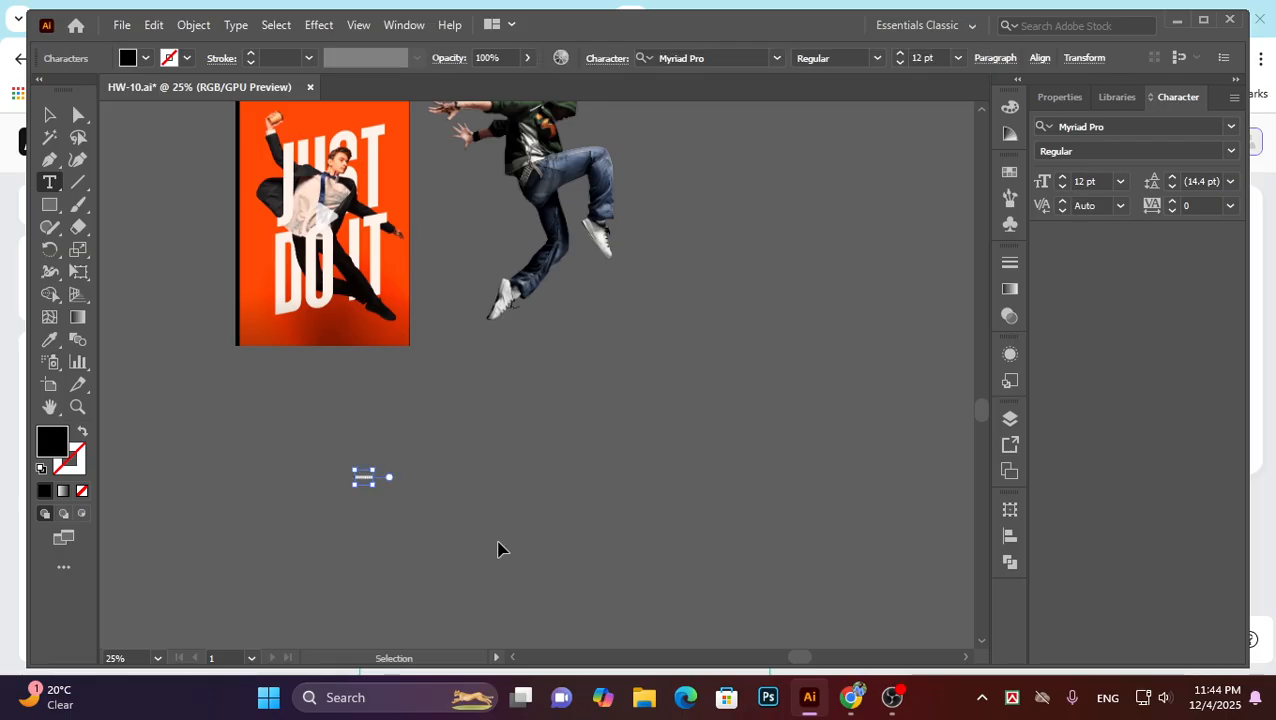
{"action": "left_click_drag", "start_coordinate": [381, 466], "coordinate": [655, 345]}
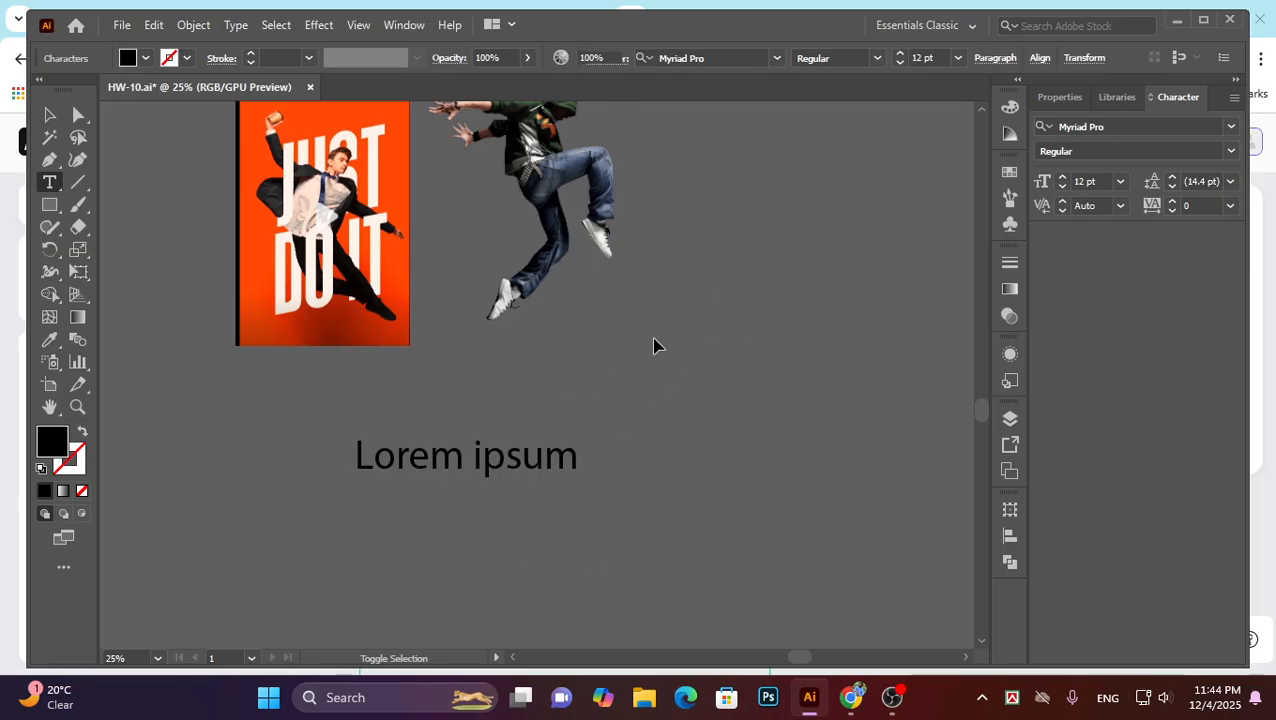
{"action": "left_click", "coordinate": [655, 345]}
{"action": "left_click", "coordinate": [497, 463]}
{"action": "triple_click", "coordinate": [497, 460]}
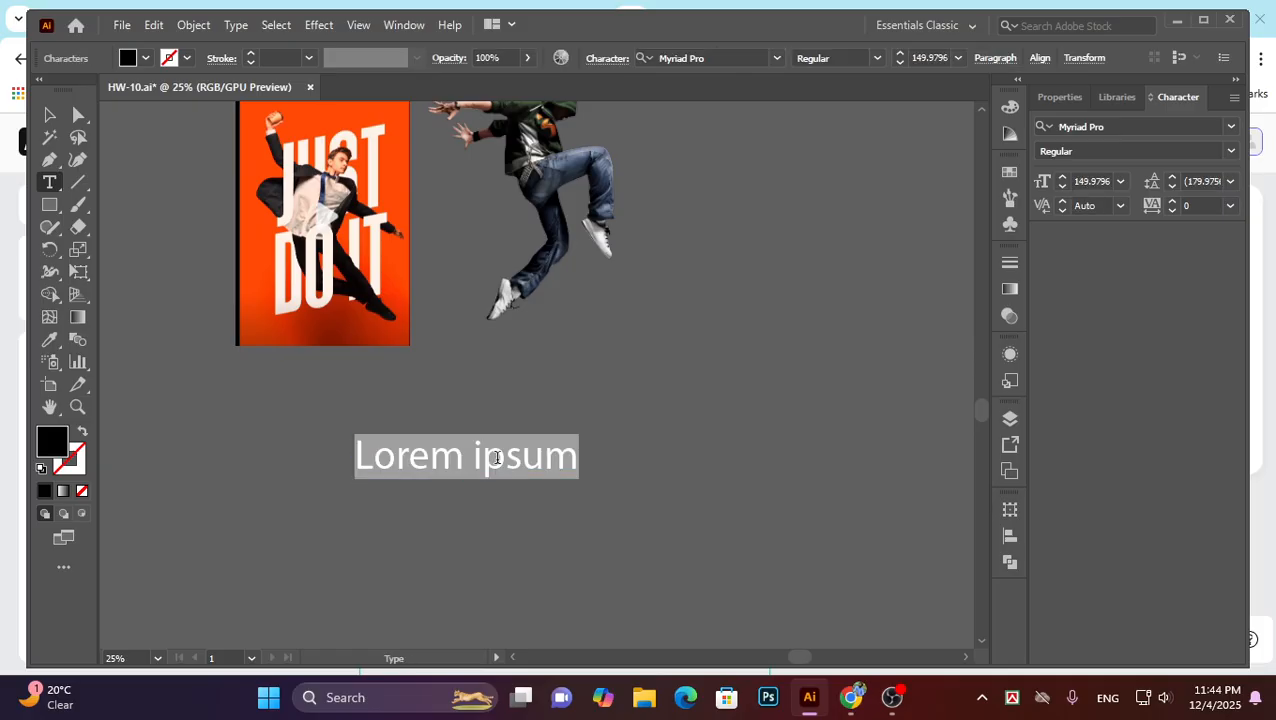
{"action": "type", "text": "ju"}
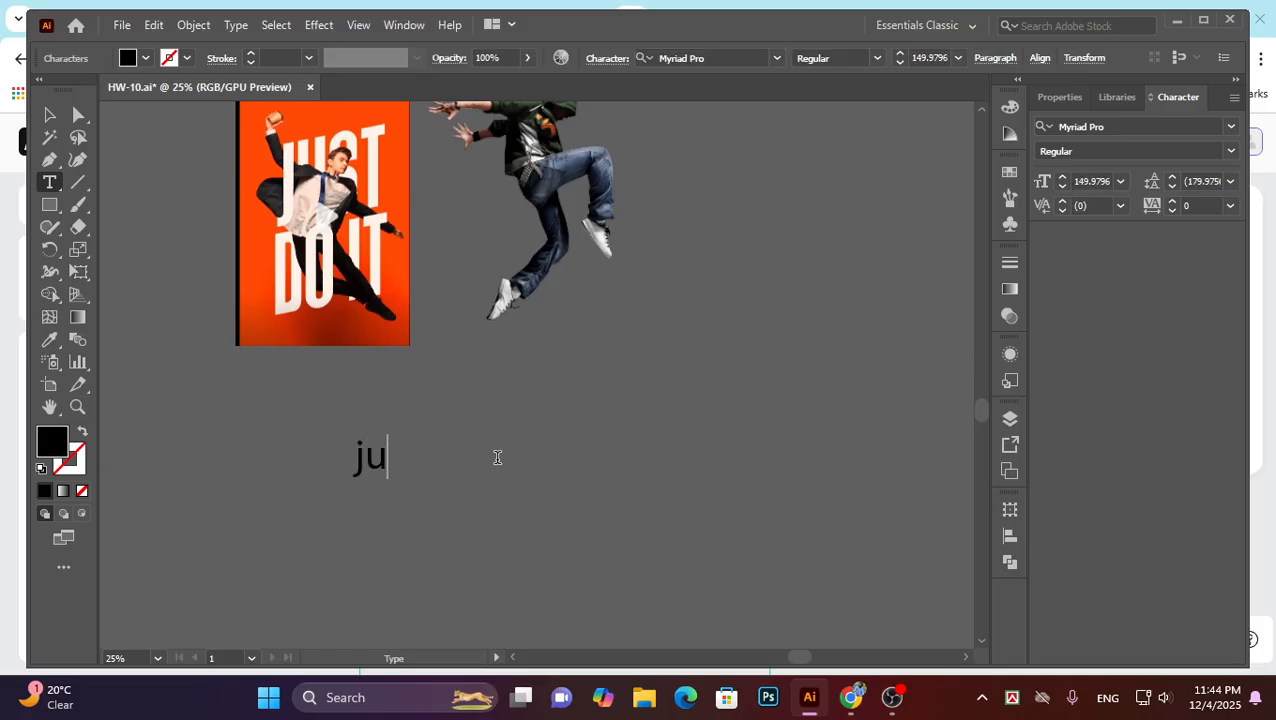
{"action": "type", "text": "st"}
{"action": "key", "text": "Escape"}
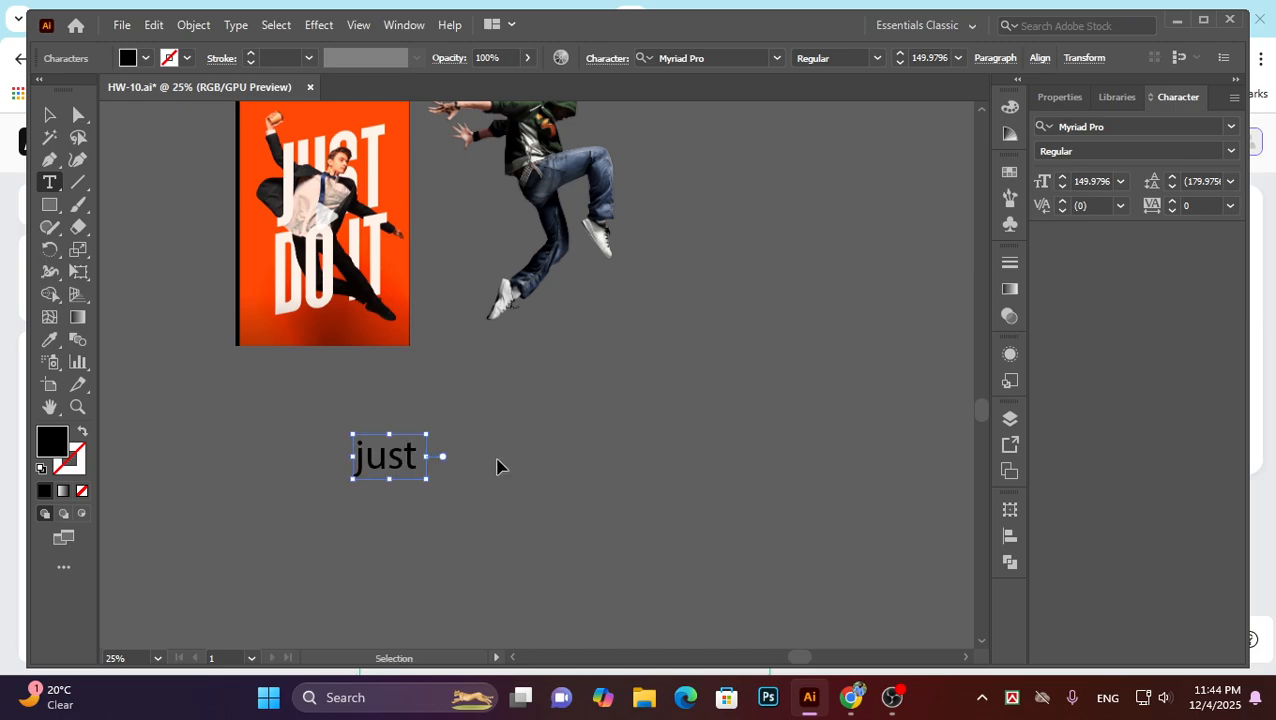
Duplicate the "just" text directly above itself and change the lower copy to read "doit".
{"action": "left_click_drag", "start_coordinate": [412, 470], "coordinate": [413, 412]}
{"action": "triple_click", "coordinate": [397, 457]}
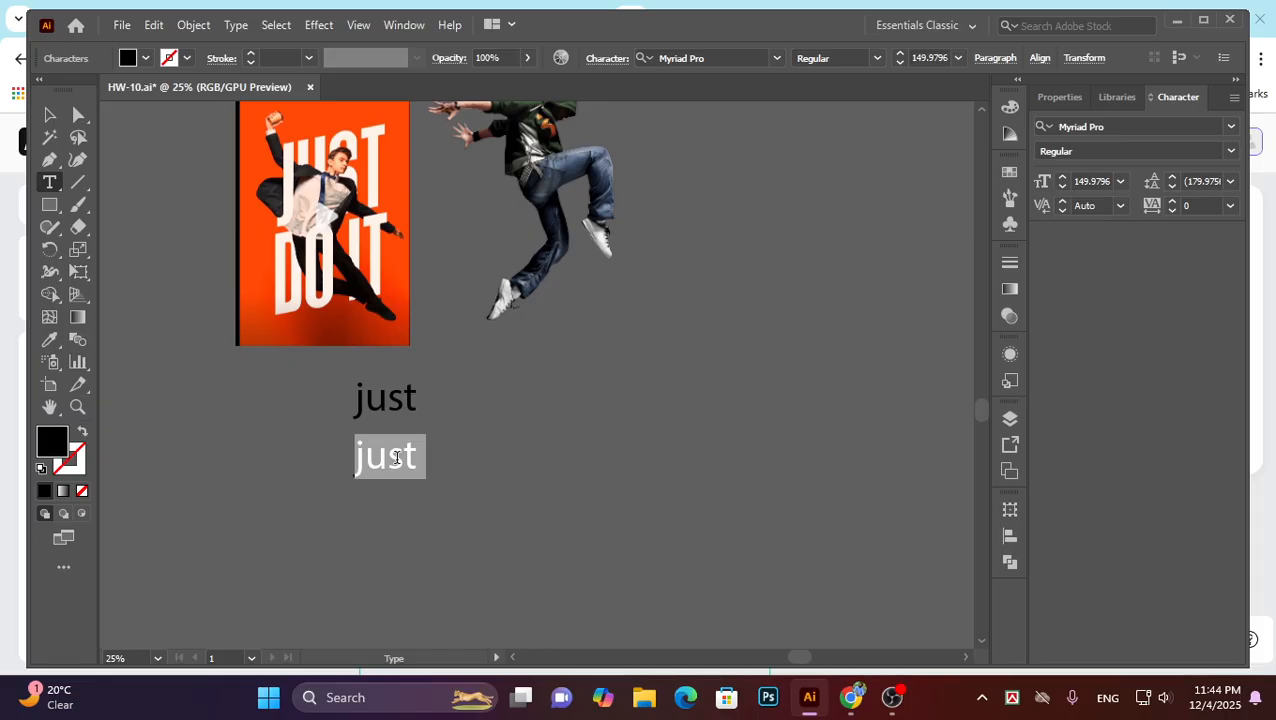
{"action": "type", "text": "doi"}
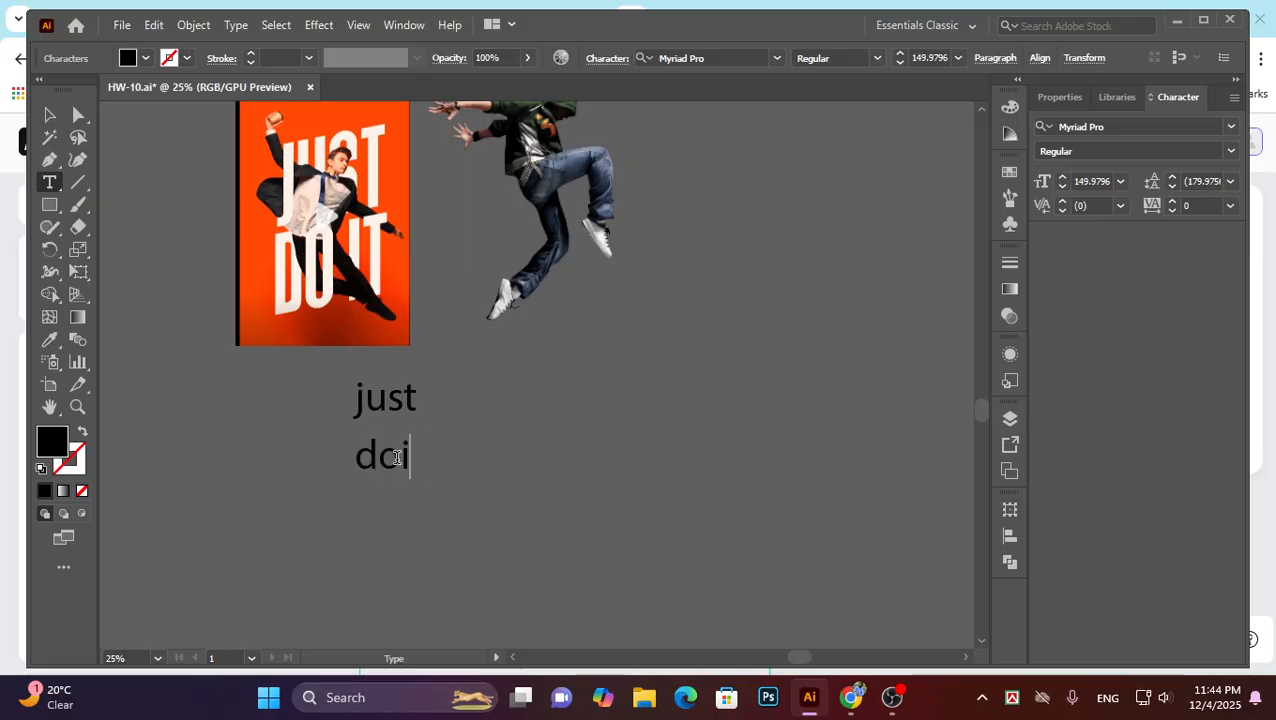
{"action": "type", "text": "t"}
{"action": "key", "text": "Escape"}
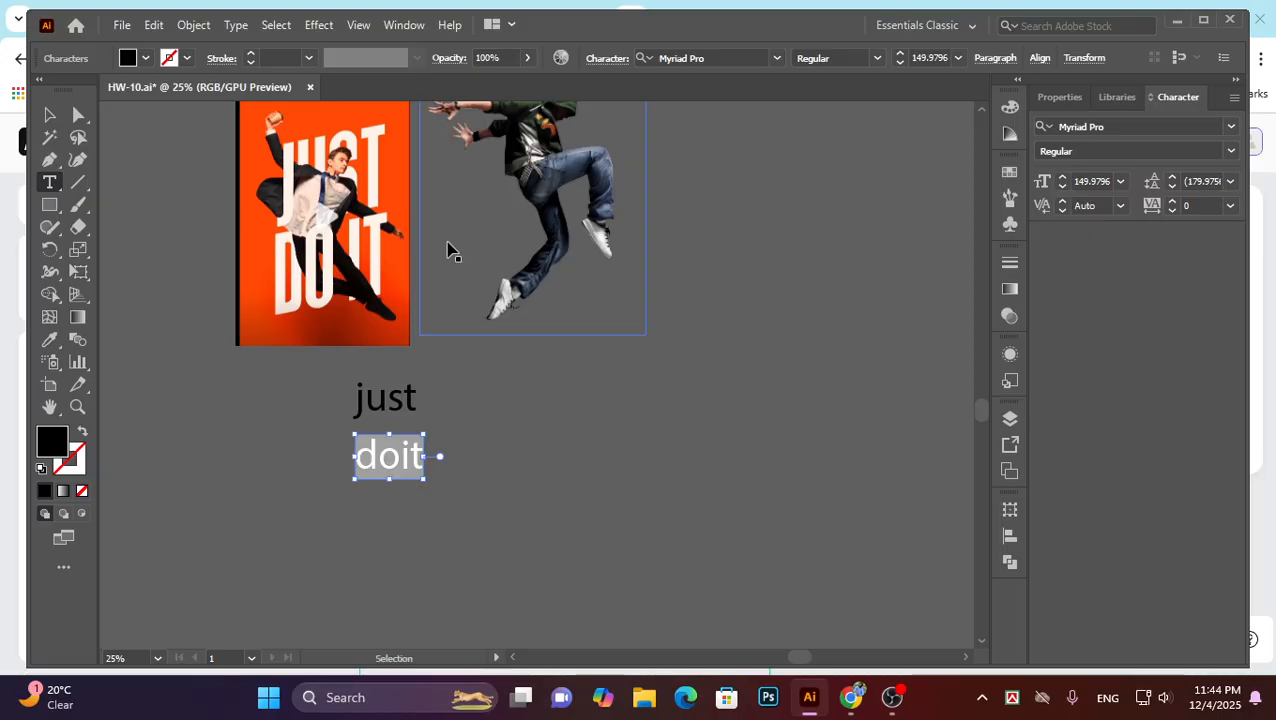
Convert both the "just" and "doit" texts to uppercase.
{"action": "left_click", "coordinate": [420, 410], "text": "ctrl"}
{"action": "left_click", "coordinate": [418, 403], "text": "ctrl"}
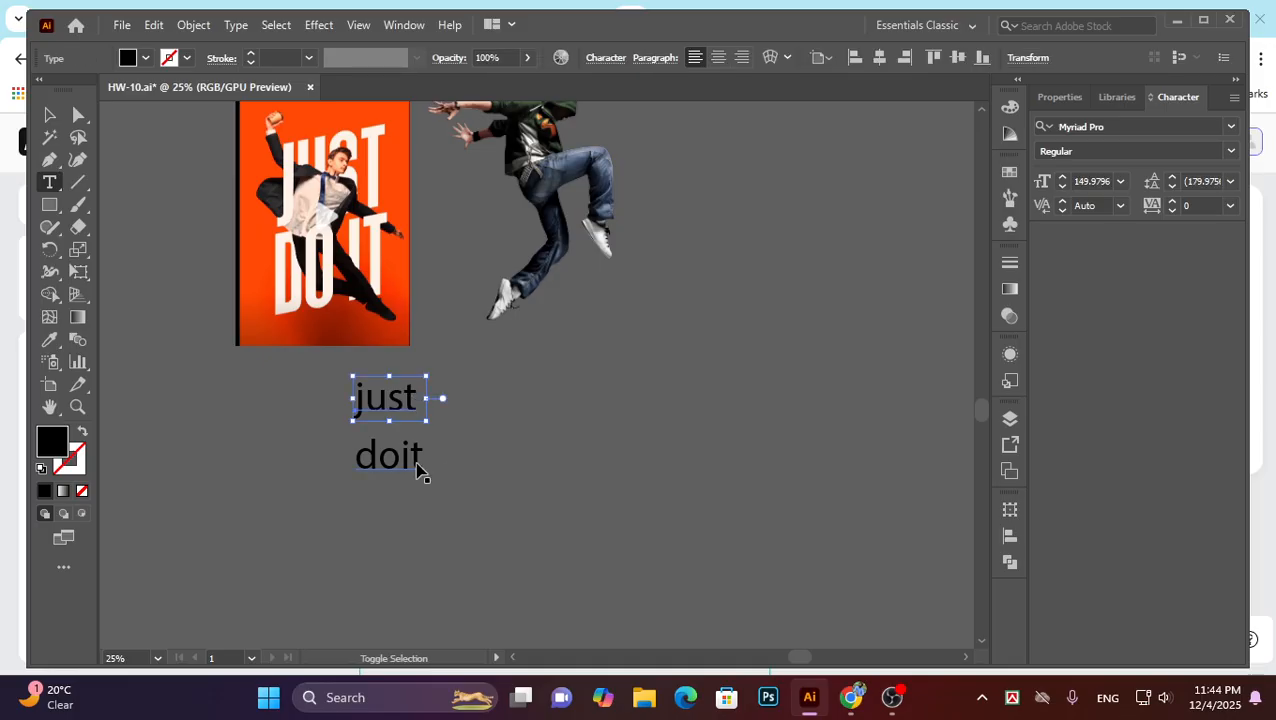
{"action": "left_click", "coordinate": [236, 24]}
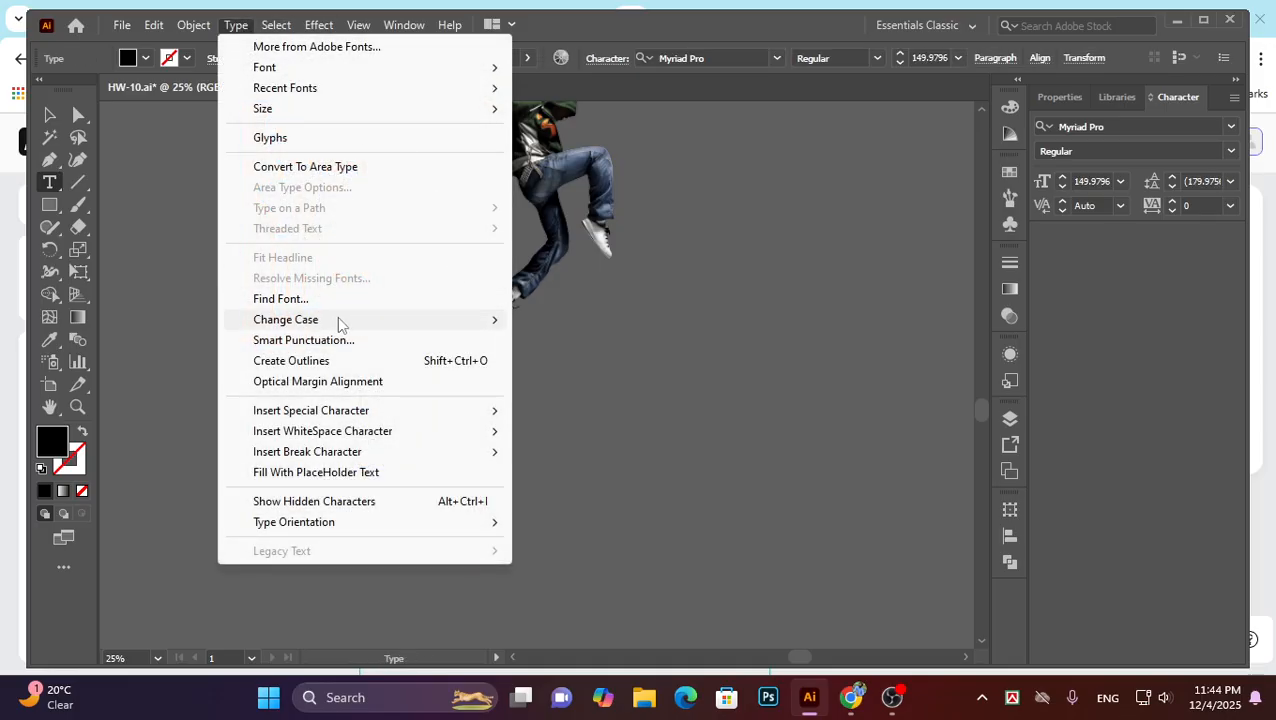
{"action": "mouse_move", "coordinate": [467, 321]}
{"action": "left_click", "coordinate": [558, 319]}
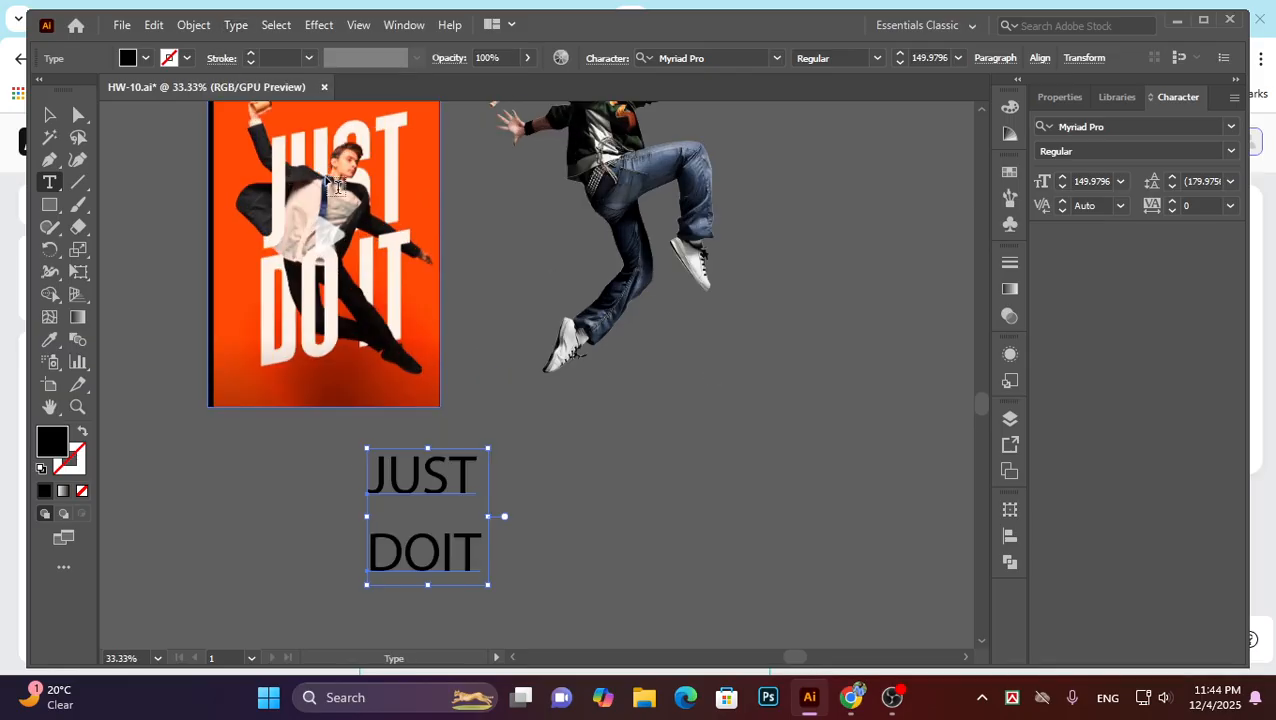
Change the font of the "JUST" text to Heathergreen Regular.
{"action": "scroll", "coordinate": [321, 162], "scroll_direction": "up", "scroll_amount": 1}
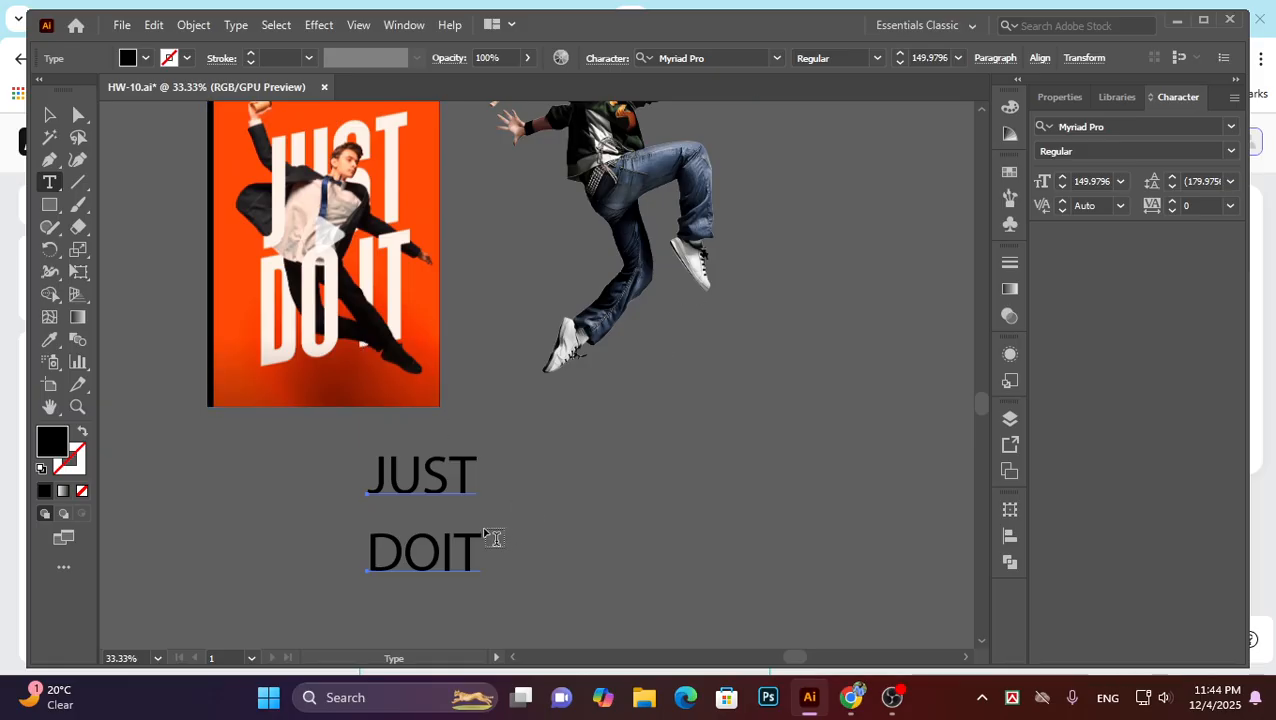
{"action": "left_click_drag", "start_coordinate": [441, 498], "coordinate": [452, 521]}
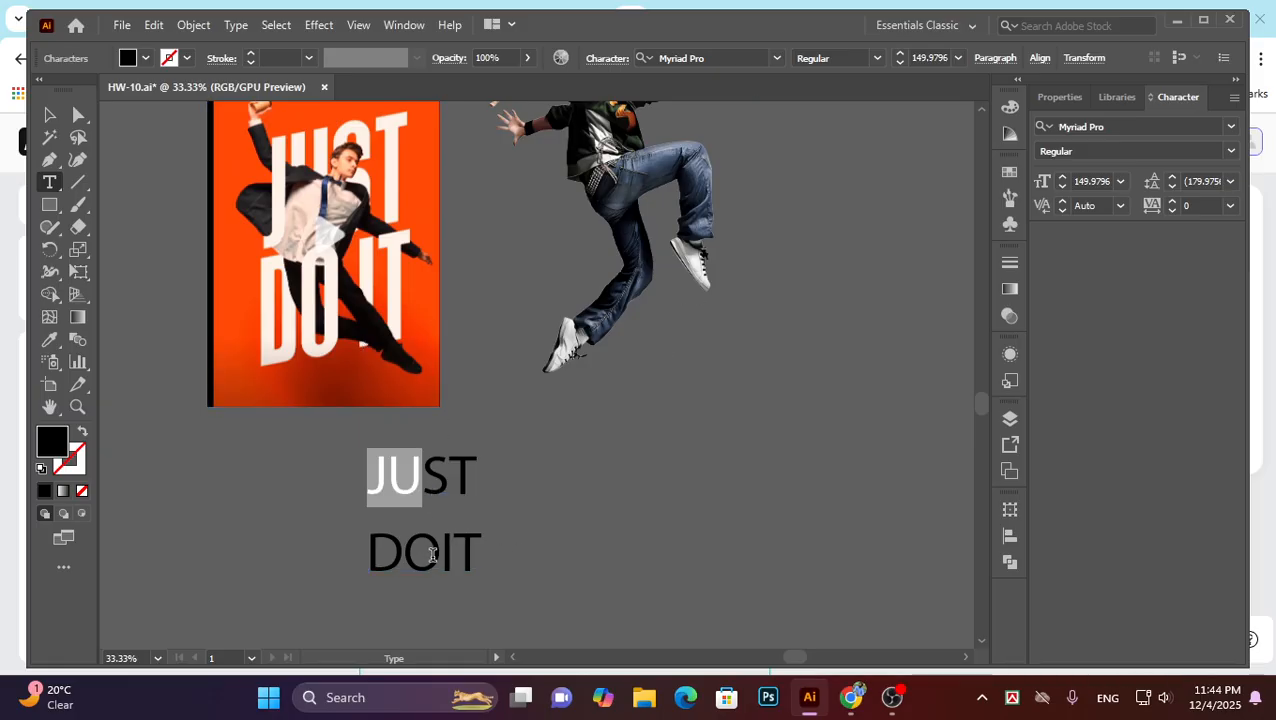
{"action": "left_click", "coordinate": [432, 553]}
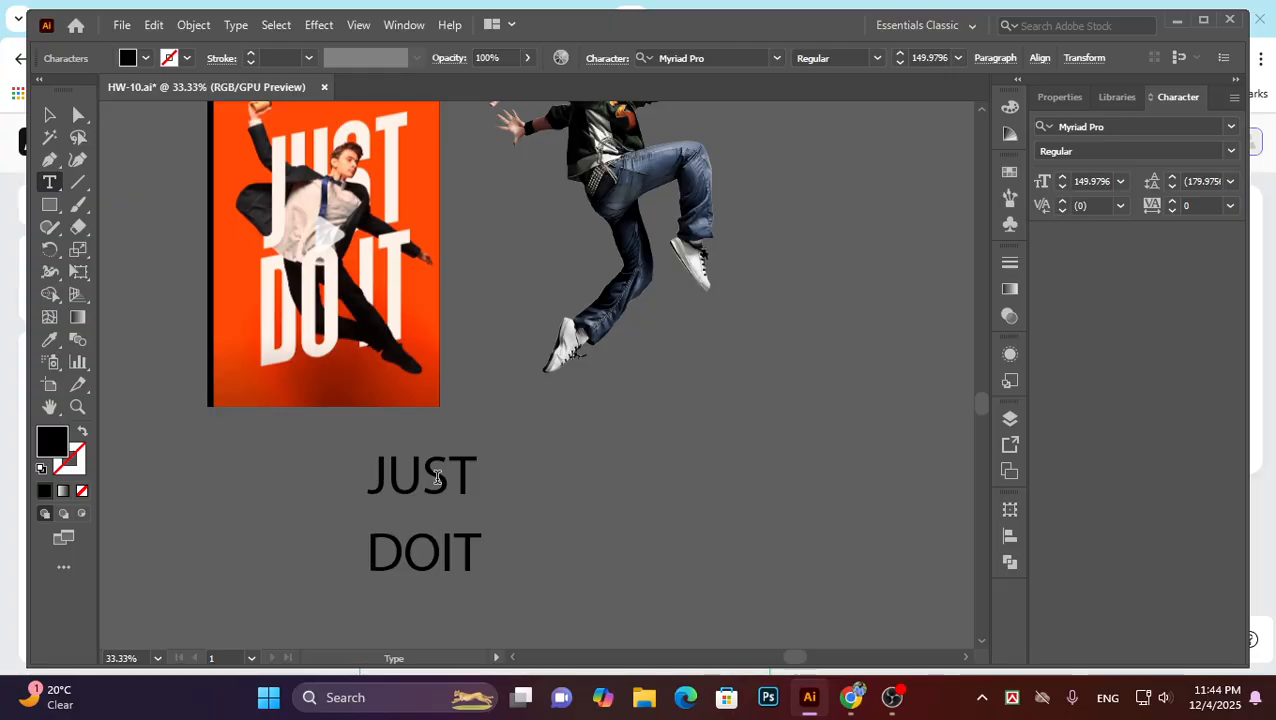
{"action": "left_click", "coordinate": [441, 478]}
{"action": "double_click", "coordinate": [465, 481]}
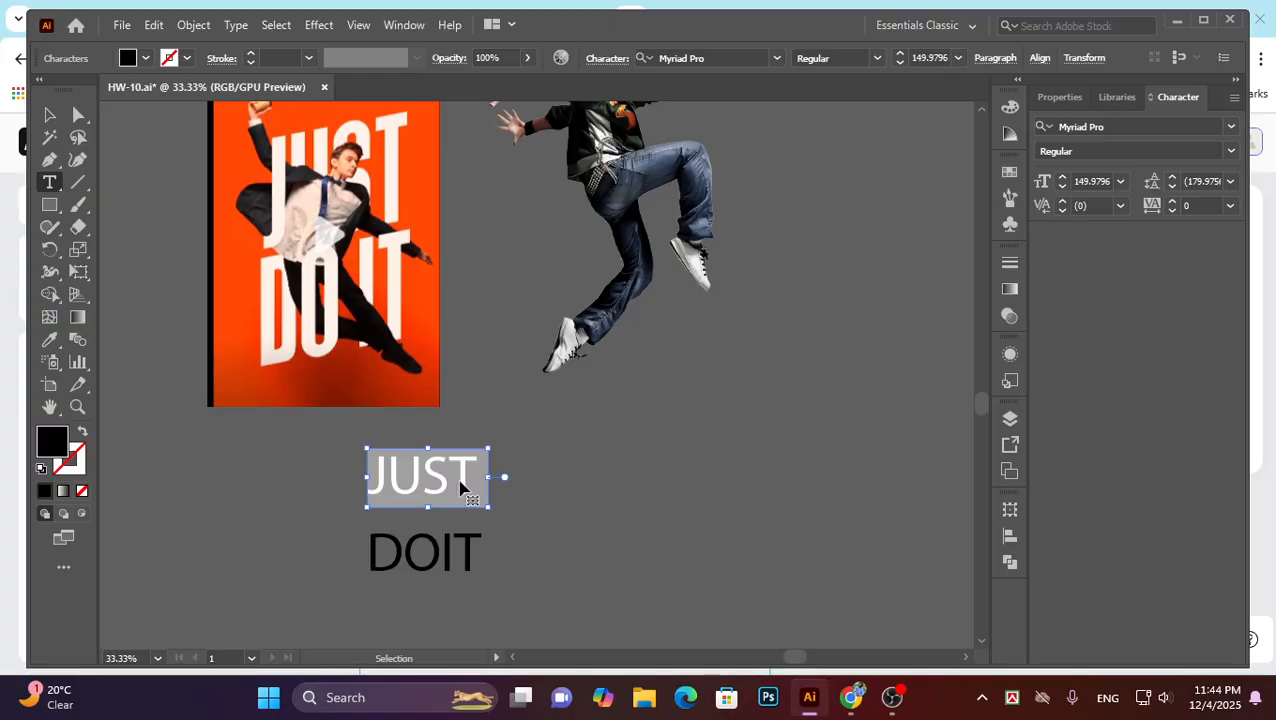
{"action": "left_click", "coordinate": [705, 57]}
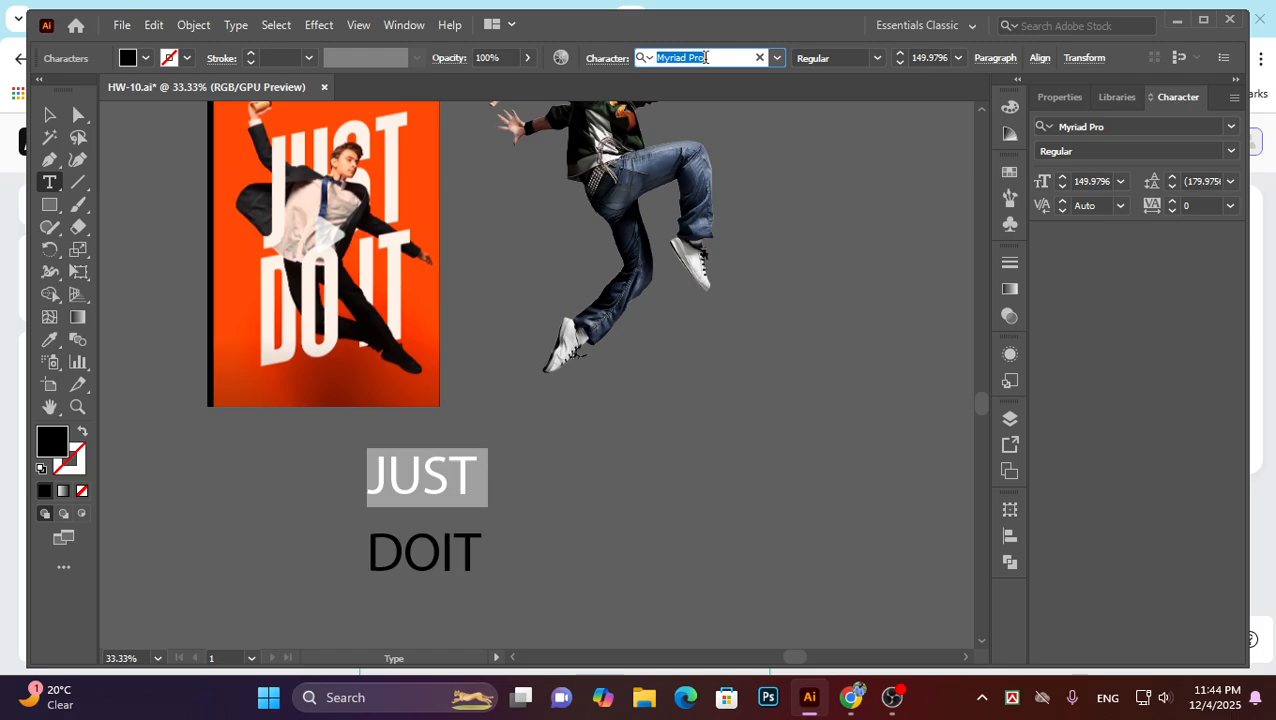
{"action": "type", "text": "hea"}
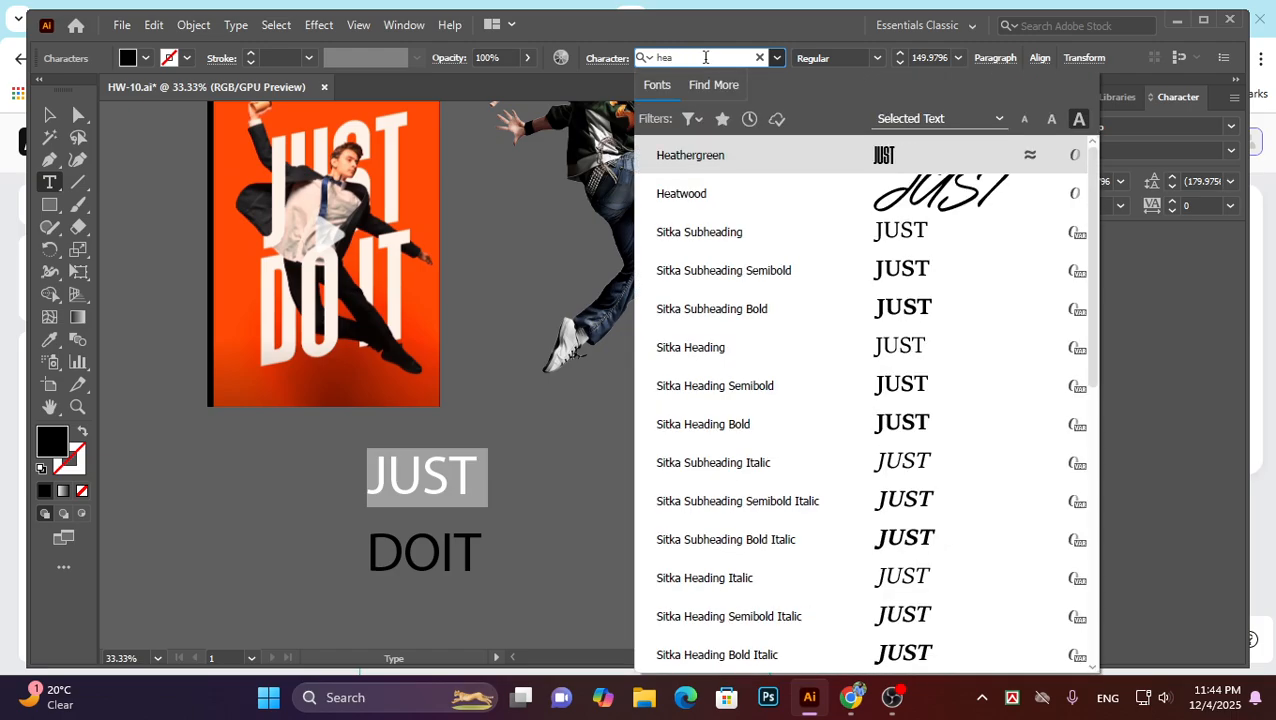
{"action": "left_click", "coordinate": [826, 160]}
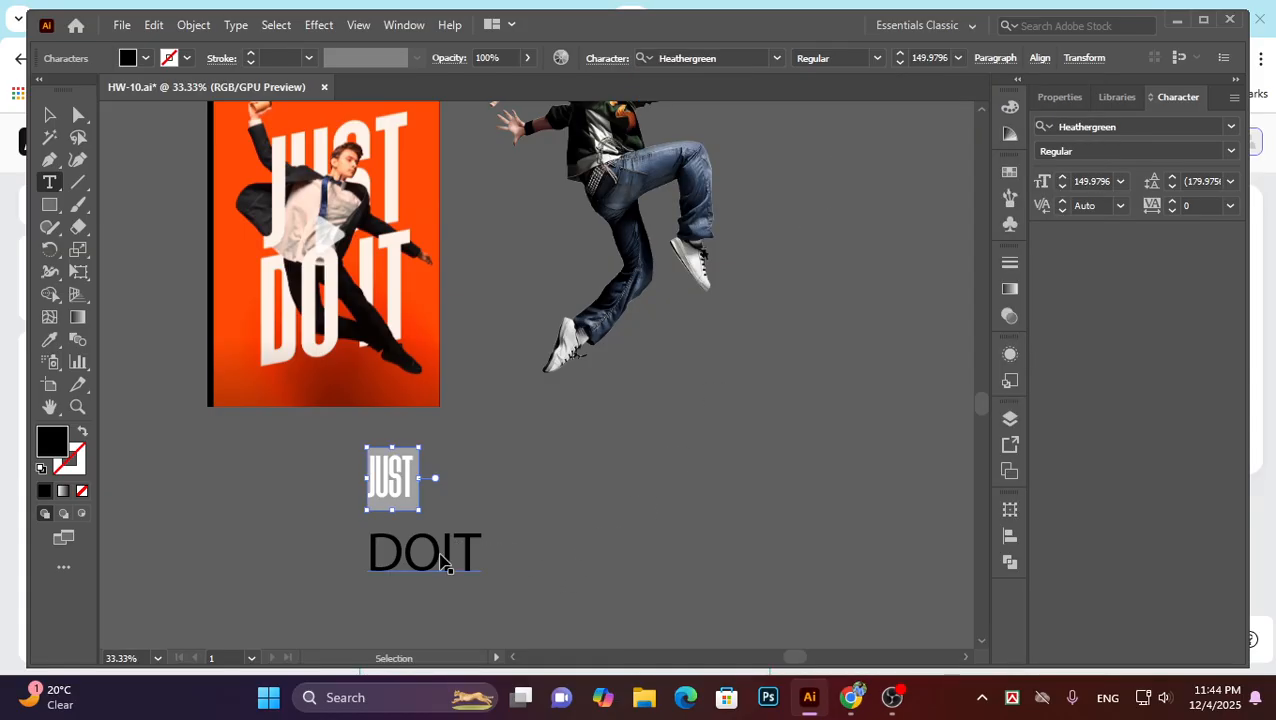
Copy the type style of "JUST" onto the "DOIT" text with the Eyedropper and deselect it.
{"action": "key", "text": "Escape"}
{"action": "left_click", "coordinate": [50, 340]}
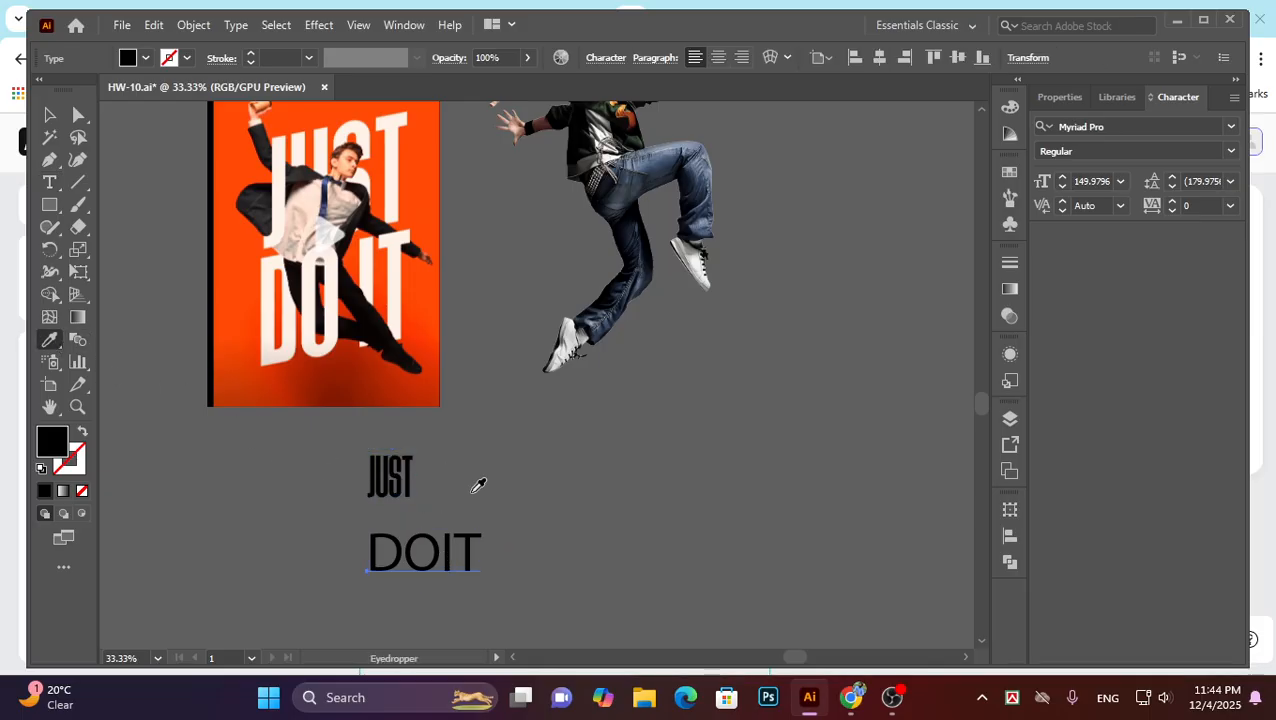
{"action": "left_click", "coordinate": [402, 474]}
{"action": "left_click", "coordinate": [447, 539], "text": "ctrl"}
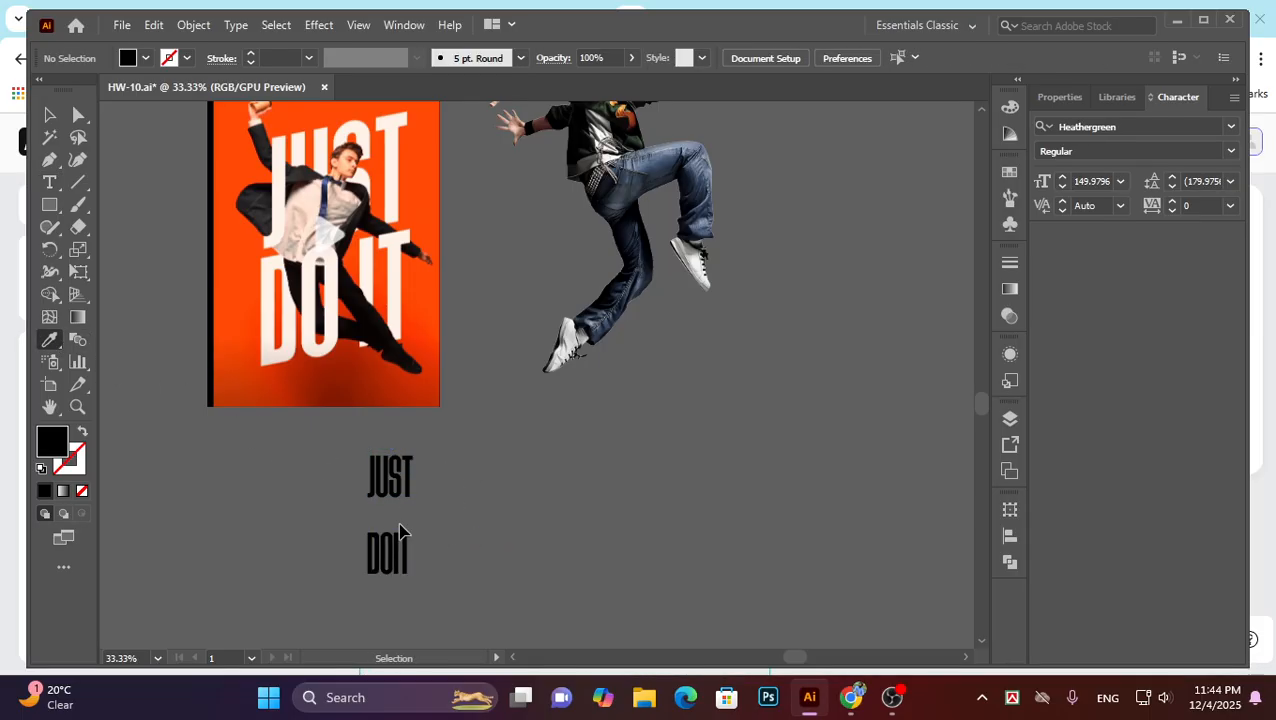
Enlarge the "JUST" and "DOIT" texts together to about 386 pt and move them over the dancer image.
{"action": "left_click_drag", "start_coordinate": [403, 545], "coordinate": [403, 518]}
{"action": "key", "text": "v"}
{"action": "left_click_drag", "start_coordinate": [430, 434], "coordinate": [459, 643]}
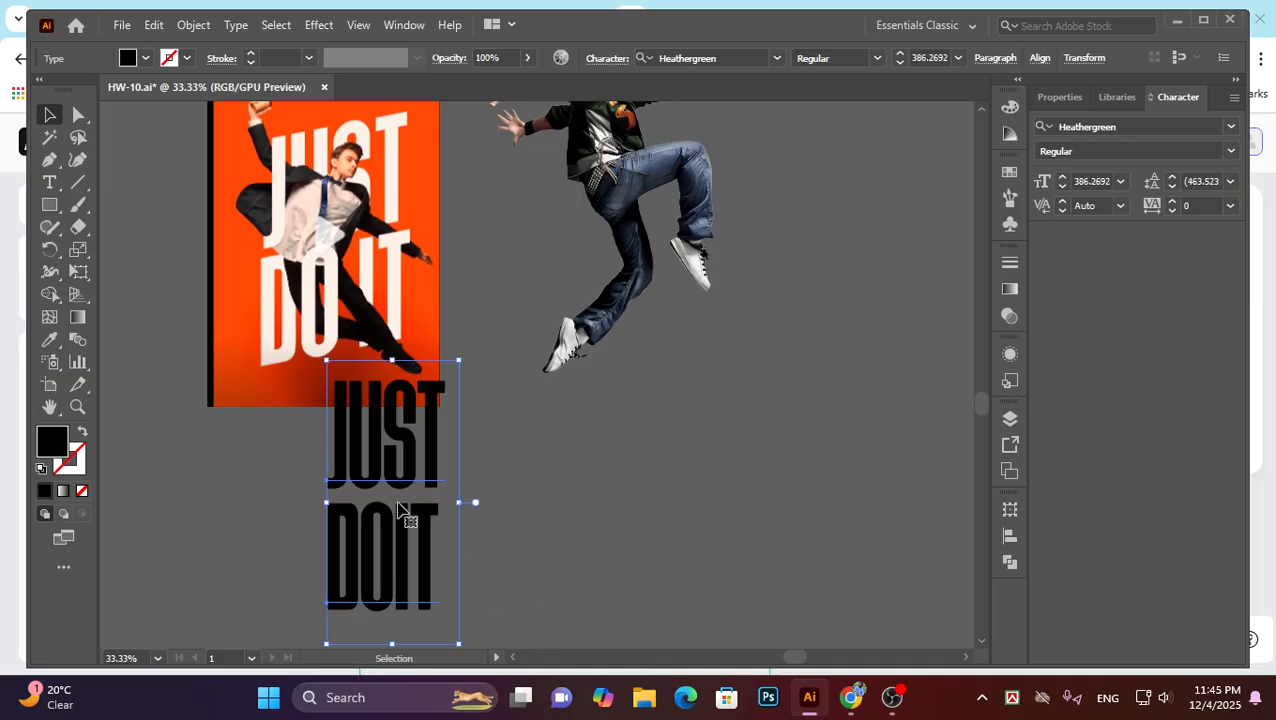
{"action": "left_click_drag", "start_coordinate": [407, 521], "coordinate": [640, 240]}
{"action": "scroll", "coordinate": [684, 275], "scroll_direction": "up", "scroll_amount": 3}
{"action": "scroll", "coordinate": [684, 275], "scroll_direction": "right", "scroll_amount": 2}
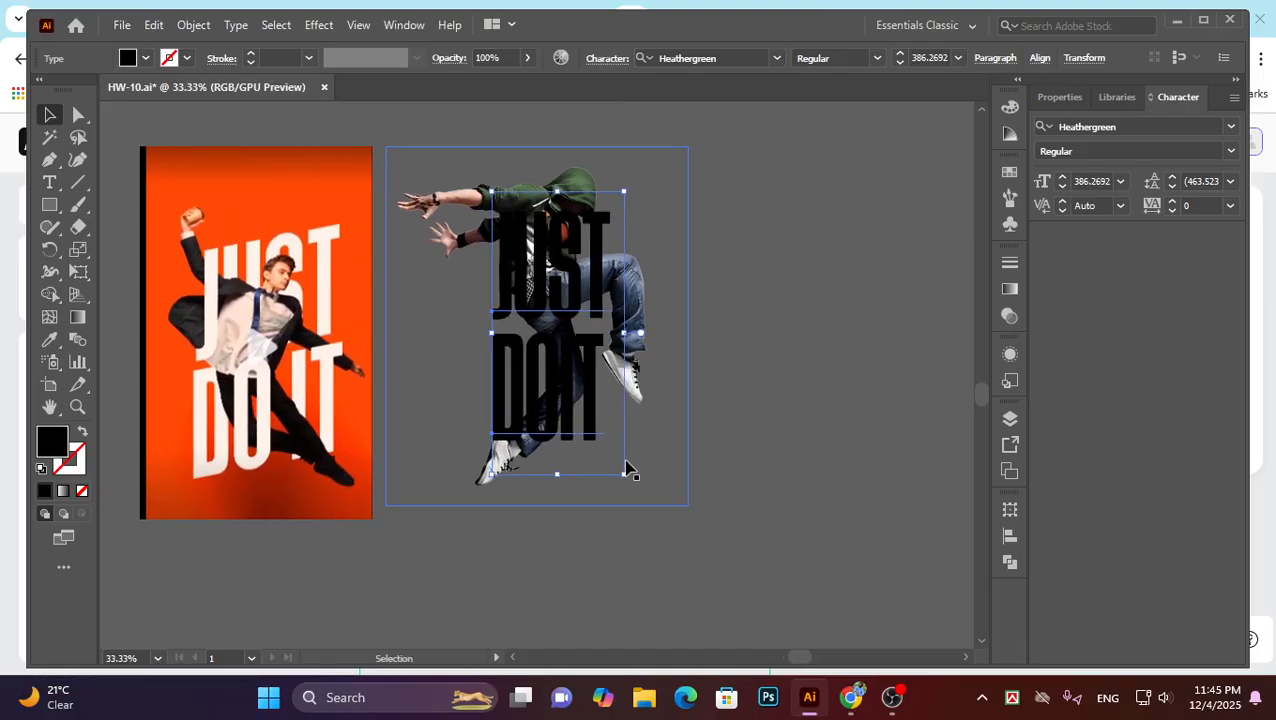
Scale both texts up further to about 592 pt over the dancer and deselect them.
{"action": "scroll", "coordinate": [627, 470], "scroll_direction": "down", "scroll_amount": 2}
{"action": "left_click_drag", "start_coordinate": [620, 415], "coordinate": [692, 478]}
{"action": "scroll", "coordinate": [673, 463], "scroll_direction": "up", "scroll_amount": 2}
{"action": "left_click", "coordinate": [601, 461]}
{"action": "mouse_move", "coordinate": [601, 461]}
{"action": "left_mouse_down"}
{"action": "mouse_move", "coordinate": [630, 452]}
{"action": "mouse_move", "coordinate": [608, 461]}
{"action": "left_mouse_up"}
{"action": "left_click", "coordinate": [838, 464]}
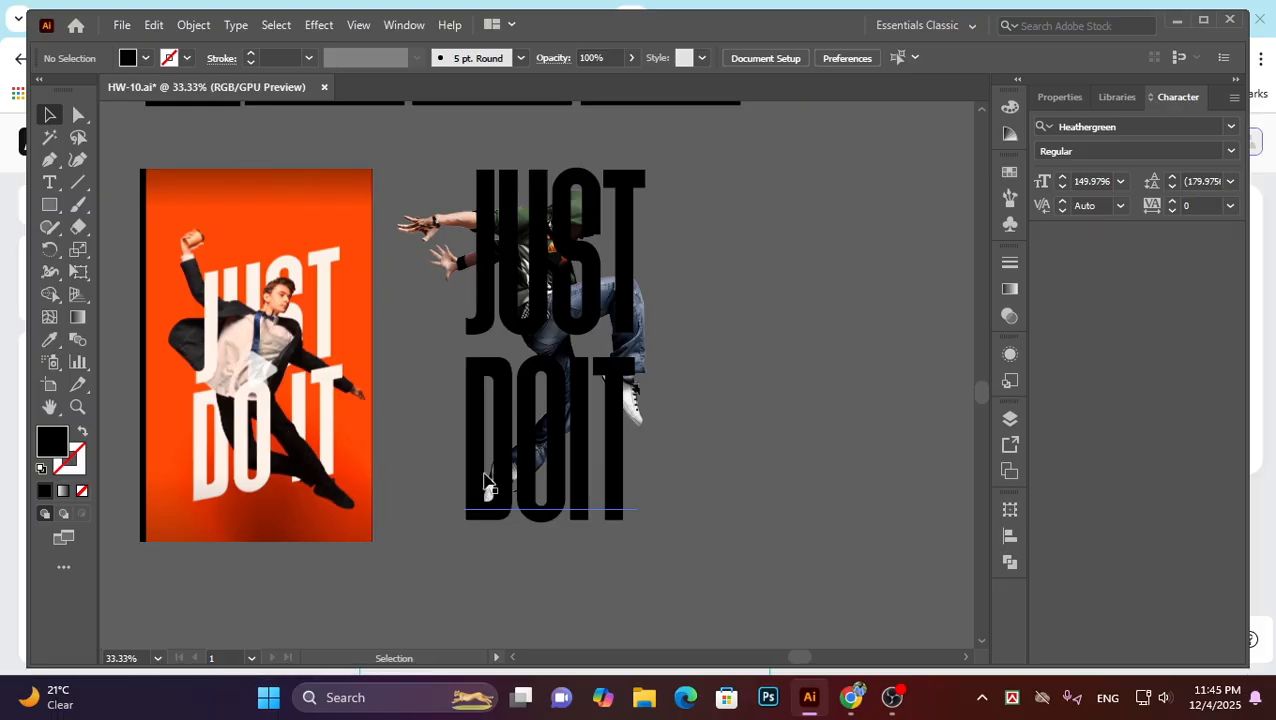
Set the tracking of both "JUST" and "DOIT" to 20 and shift them slightly over the dancer.
{"action": "left_click", "coordinate": [578, 452]}
{"action": "left_click", "coordinate": [562, 240], "text": "shift"}
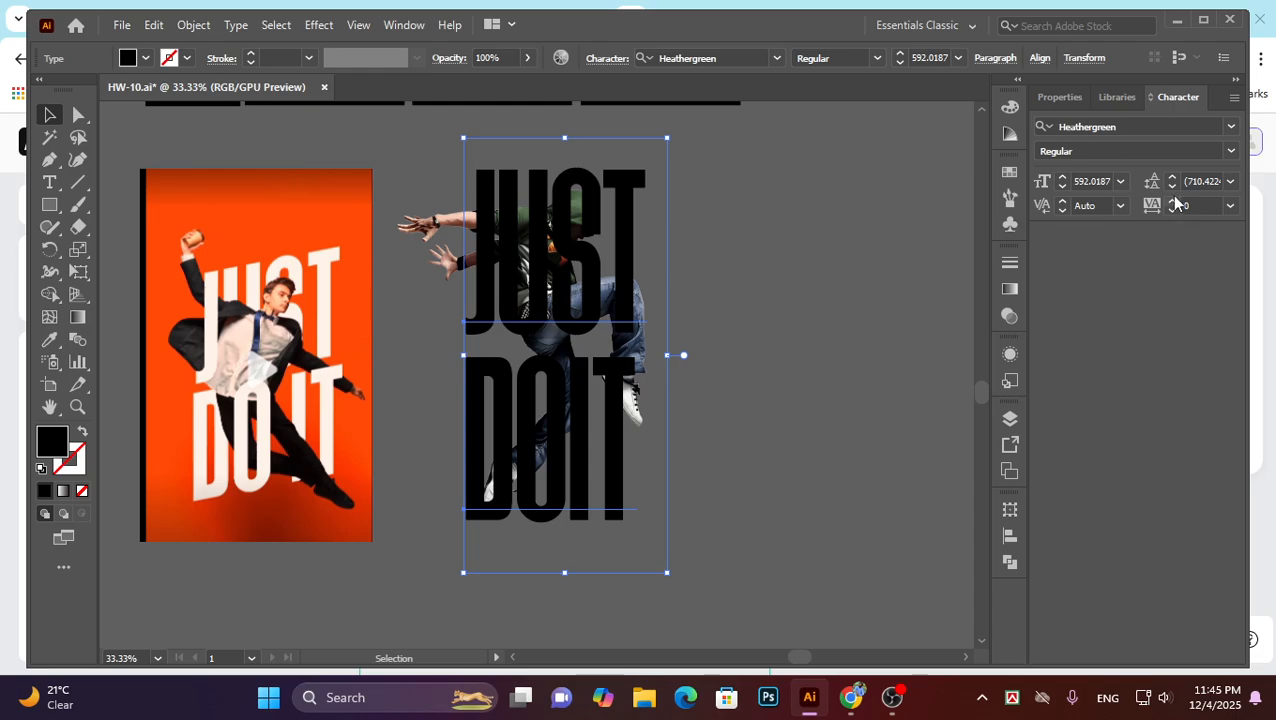
{"action": "scroll", "coordinate": [1170, 199], "scroll_direction": "up", "scroll_amount": 20}
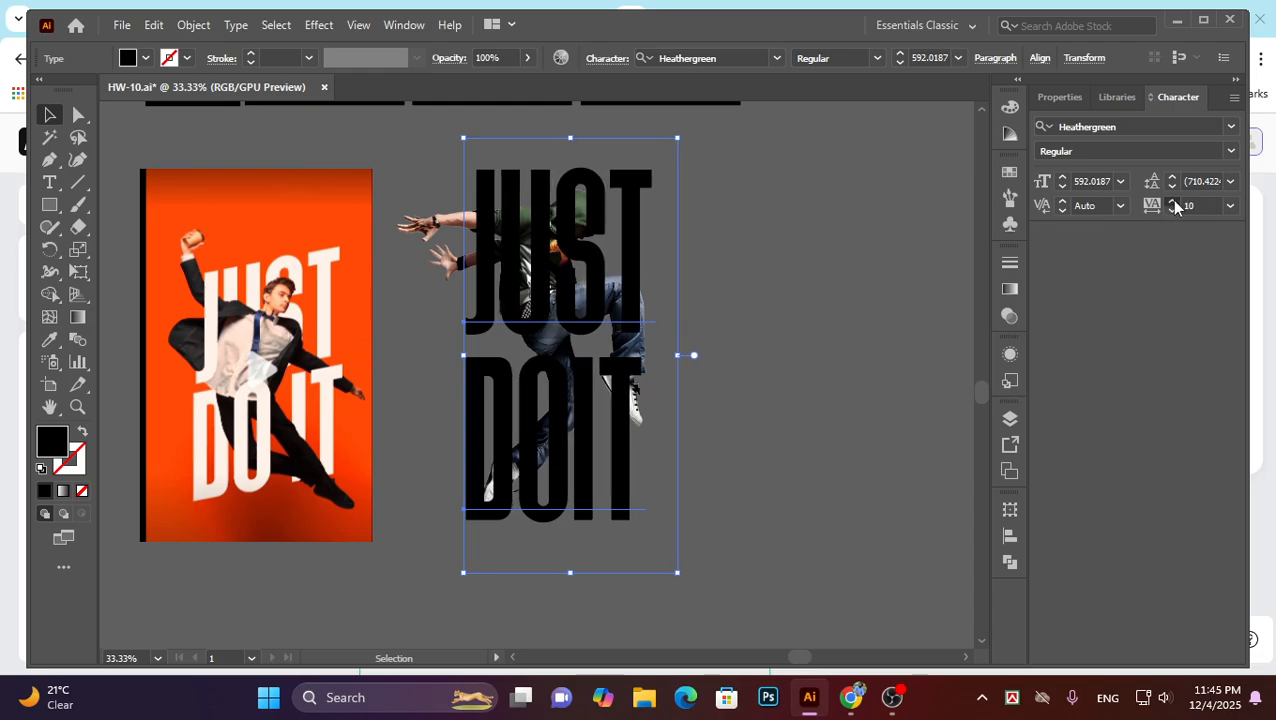
{"action": "scroll", "coordinate": [1172, 205], "scroll_direction": "up", "scroll_amount": 6}
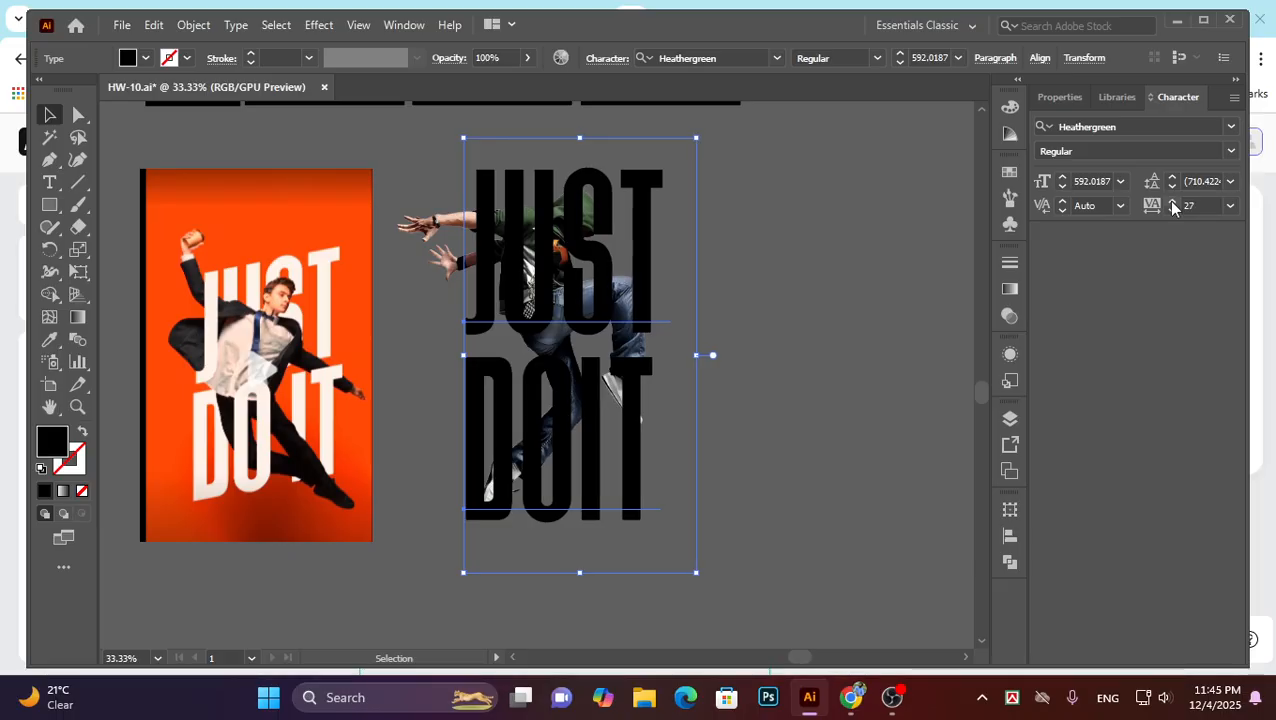
{"action": "scroll", "coordinate": [1172, 205], "scroll_direction": "up", "scroll_amount": 4}
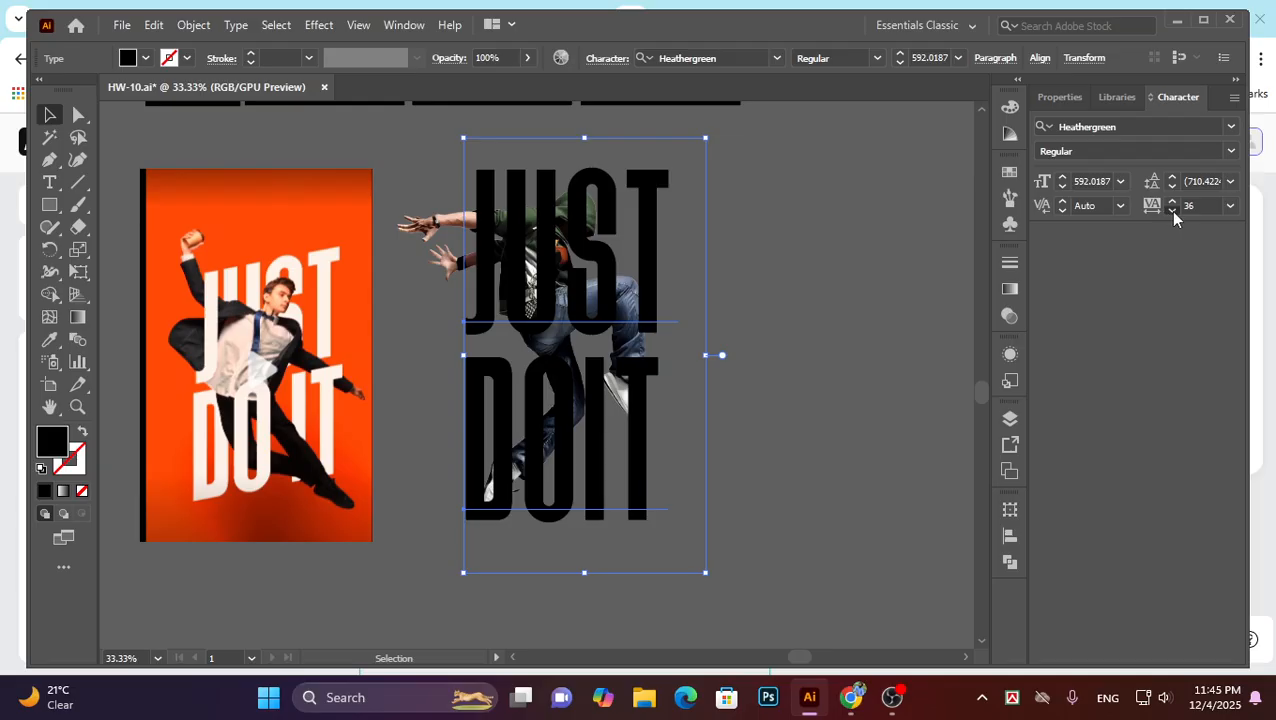
{"action": "scroll", "coordinate": [1173, 213], "scroll_direction": "down", "scroll_amount": 16}
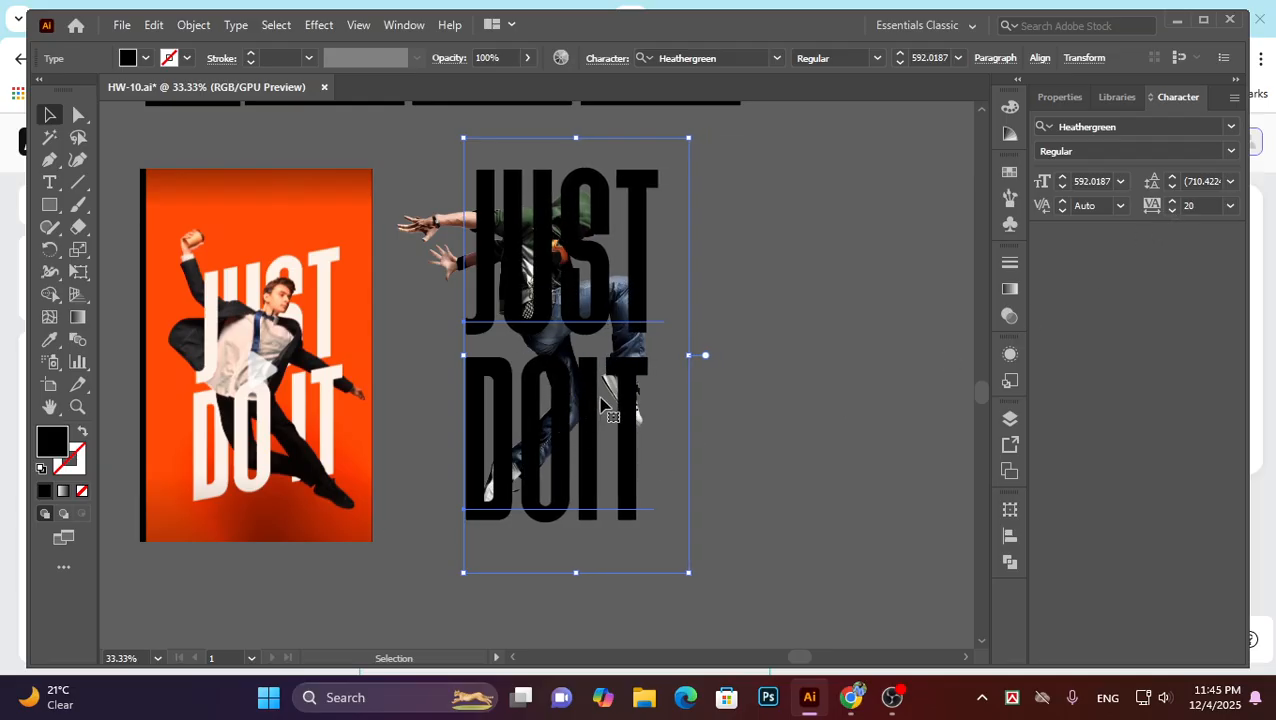
{"action": "mouse_move", "coordinate": [626, 405]}
{"action": "left_mouse_down"}
{"action": "mouse_move", "coordinate": [630, 368]}
{"action": "mouse_move", "coordinate": [622, 380]}
{"action": "left_mouse_up"}
{"action": "scroll", "coordinate": [670, 501], "scroll_direction": "up", "scroll_amount": 1}
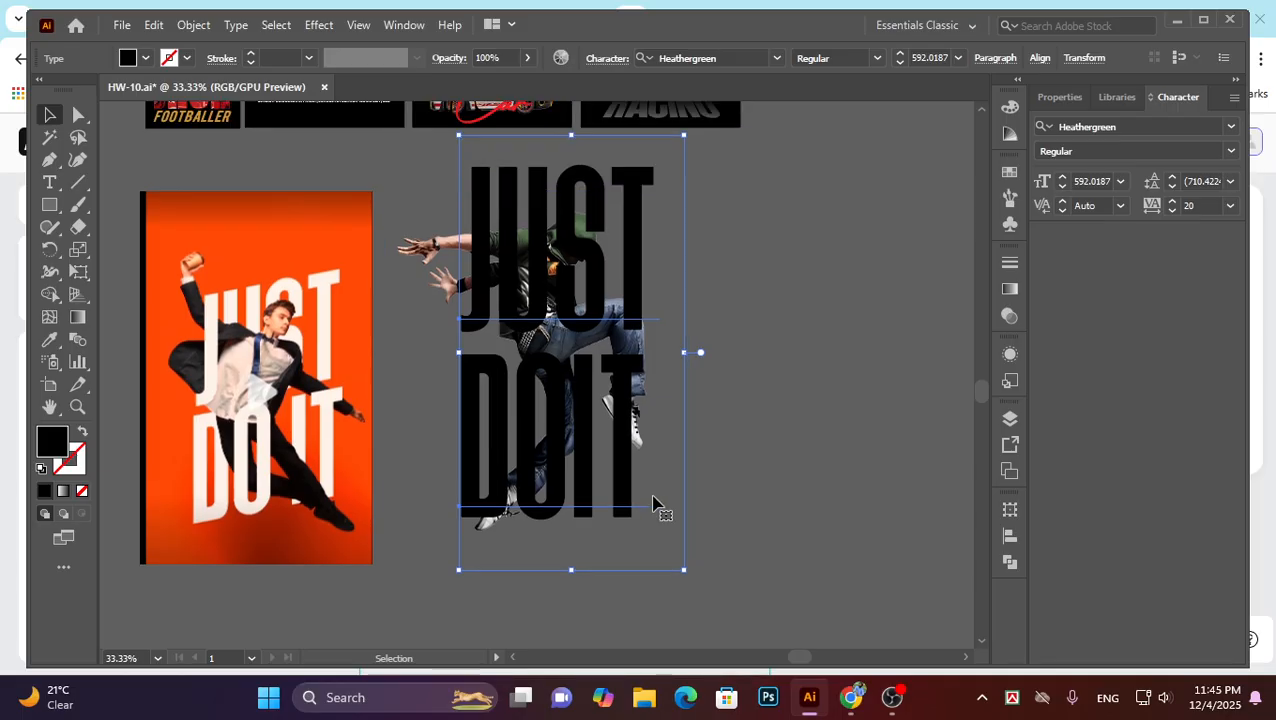
{"action": "left_click", "coordinate": [724, 495]}
Convert the "JUST" and "DOIT" texts to outlines and fill them with white.
{"action": "left_click", "coordinate": [612, 445]}
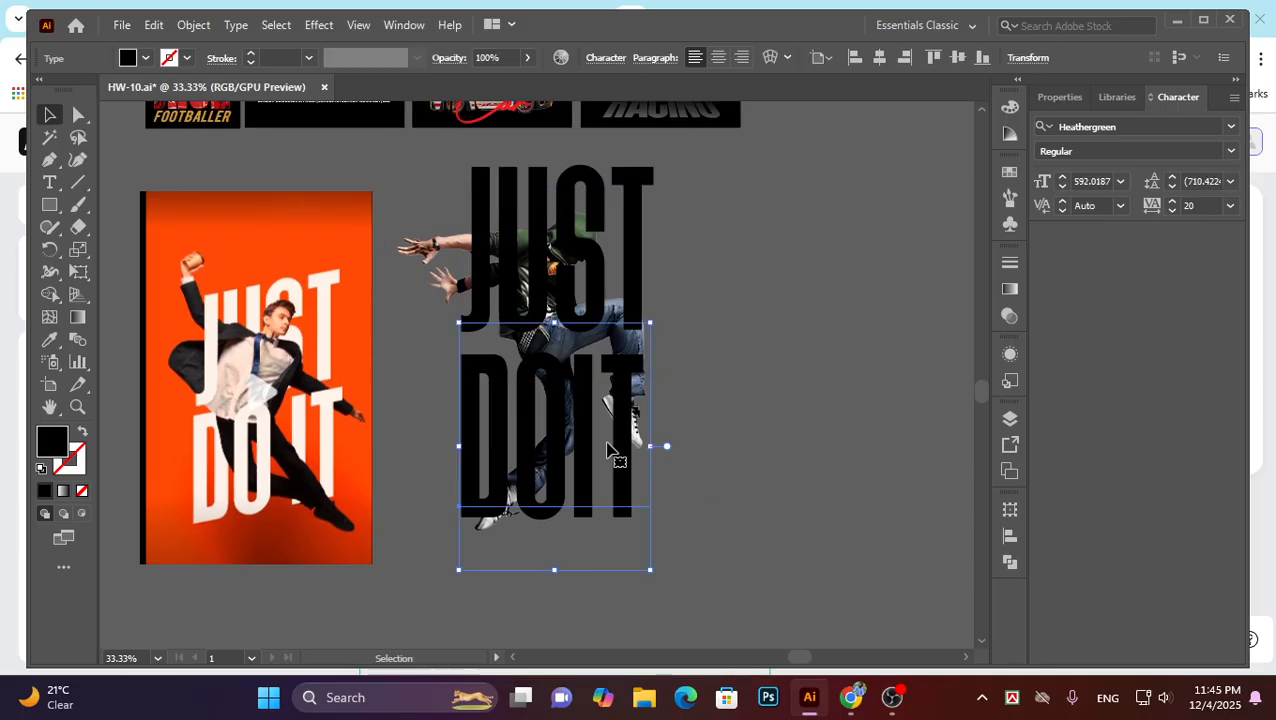
{"action": "left_click", "coordinate": [560, 297], "text": "shift"}
{"action": "key", "text": "ctrl"}
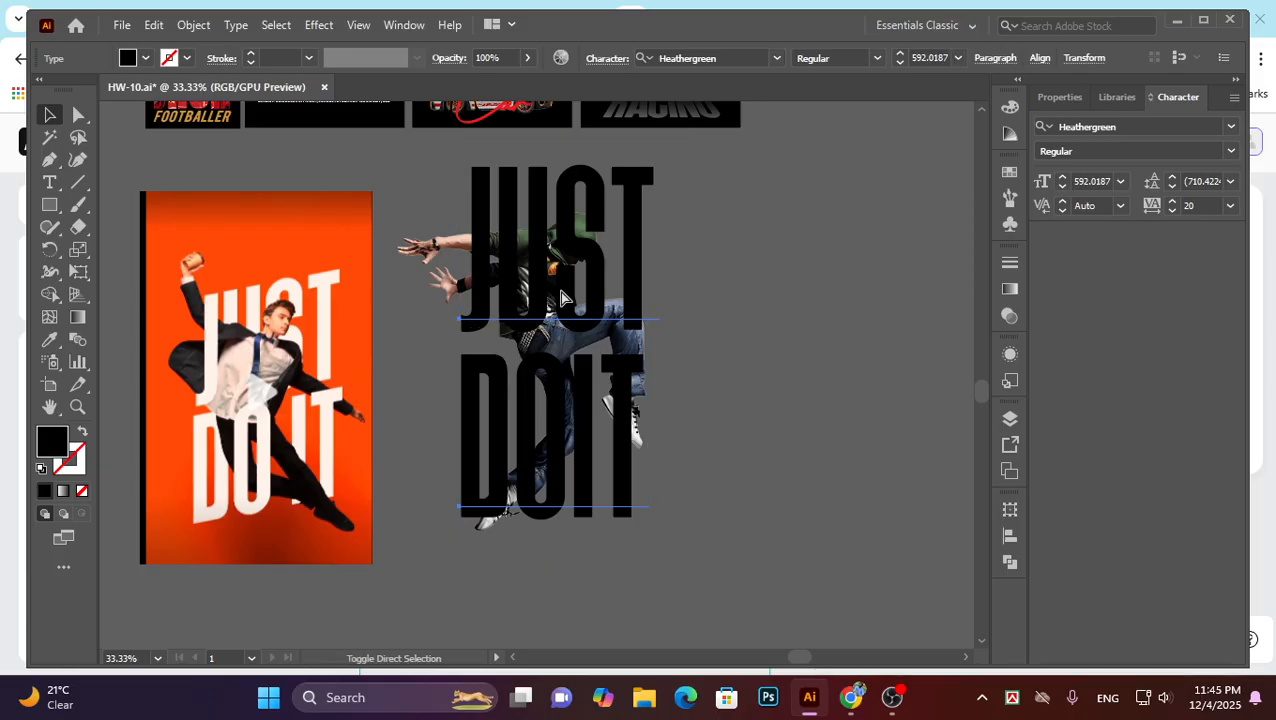
{"action": "key", "text": "ctrl+shift+o"}
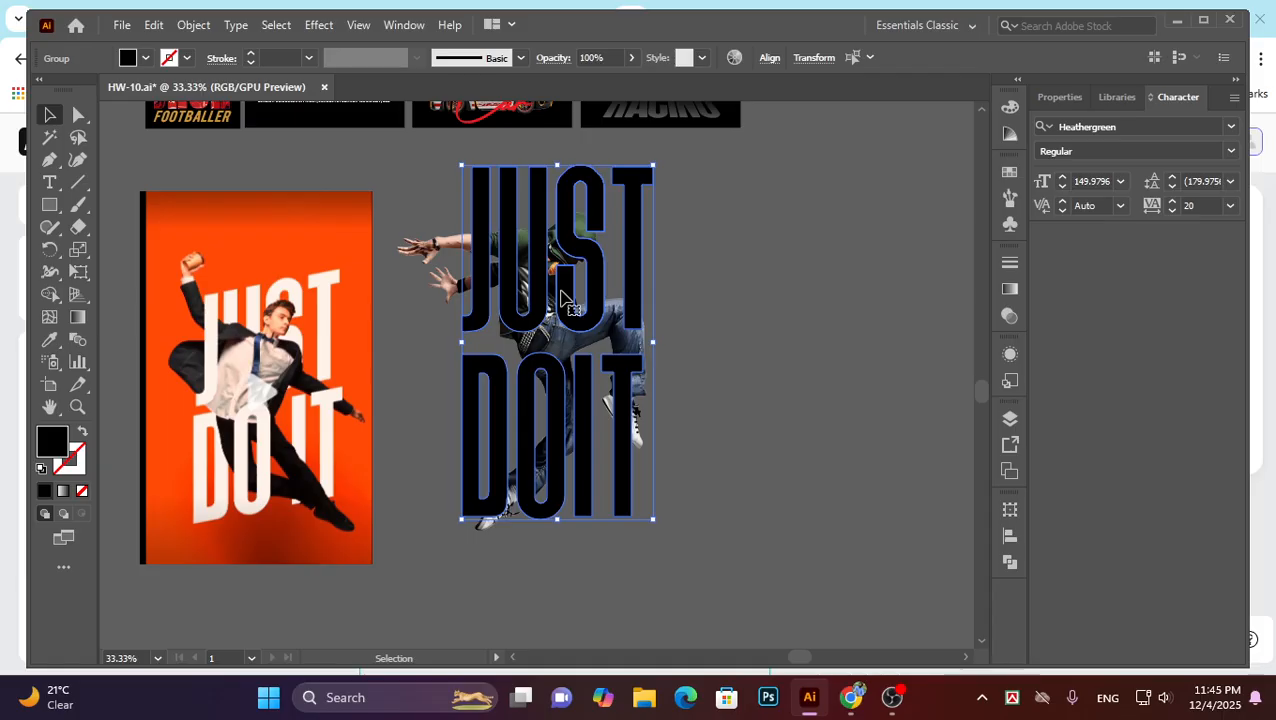
{"action": "left_click", "coordinate": [145, 58]}
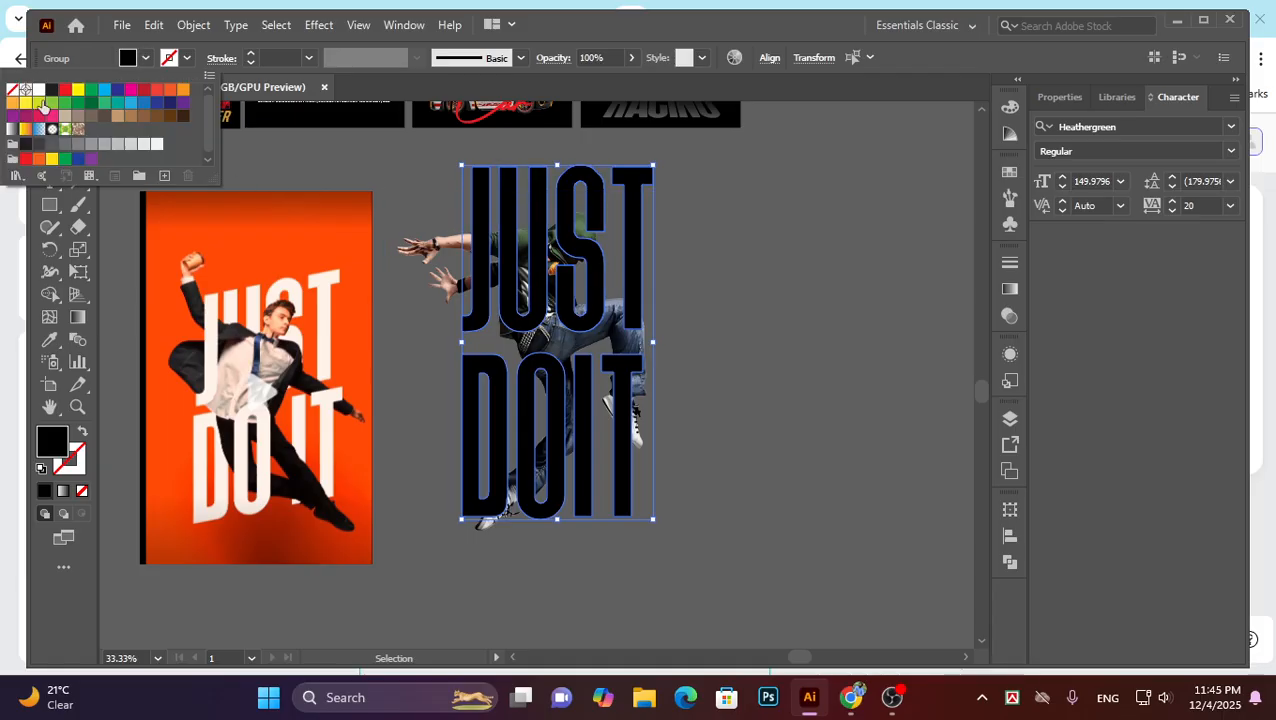
{"action": "left_click", "coordinate": [40, 90]}
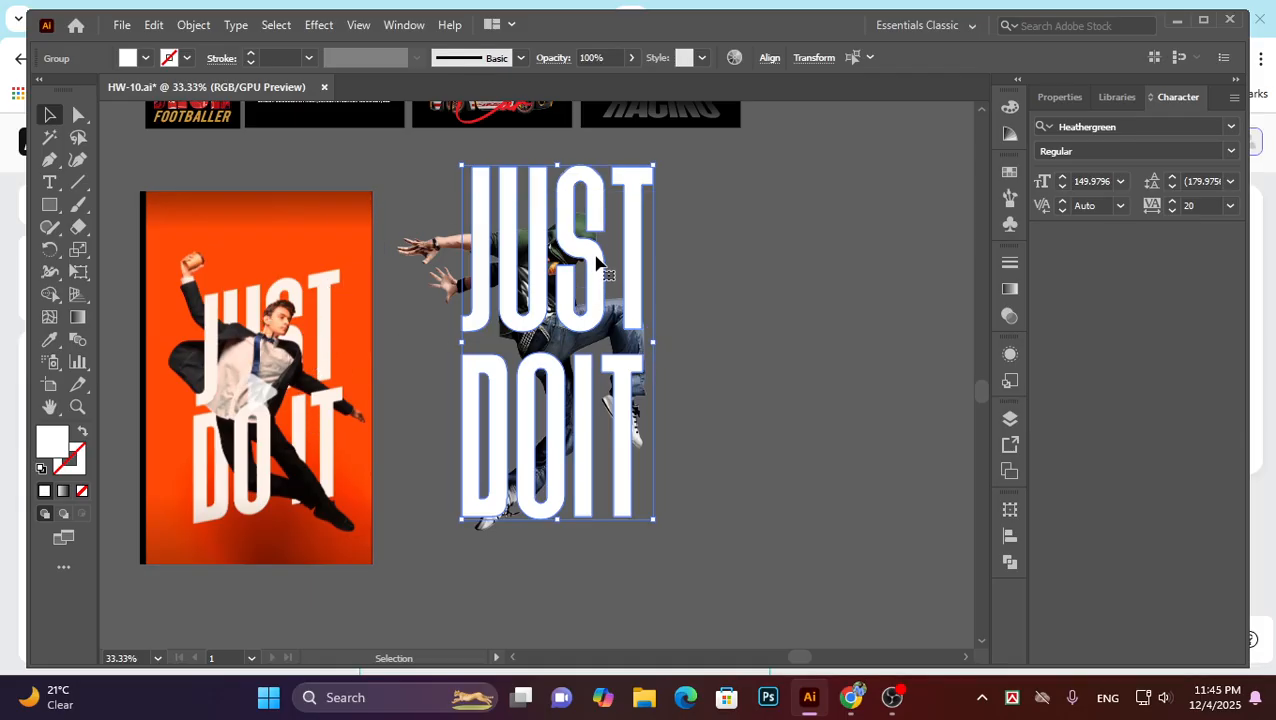
{"action": "left_click", "coordinate": [786, 336]}
Open the Shear transform for both outlined words with the preview turned on.
{"action": "left_click", "coordinate": [641, 519]}
{"action": "left_click", "coordinate": [594, 262], "text": "shift"}
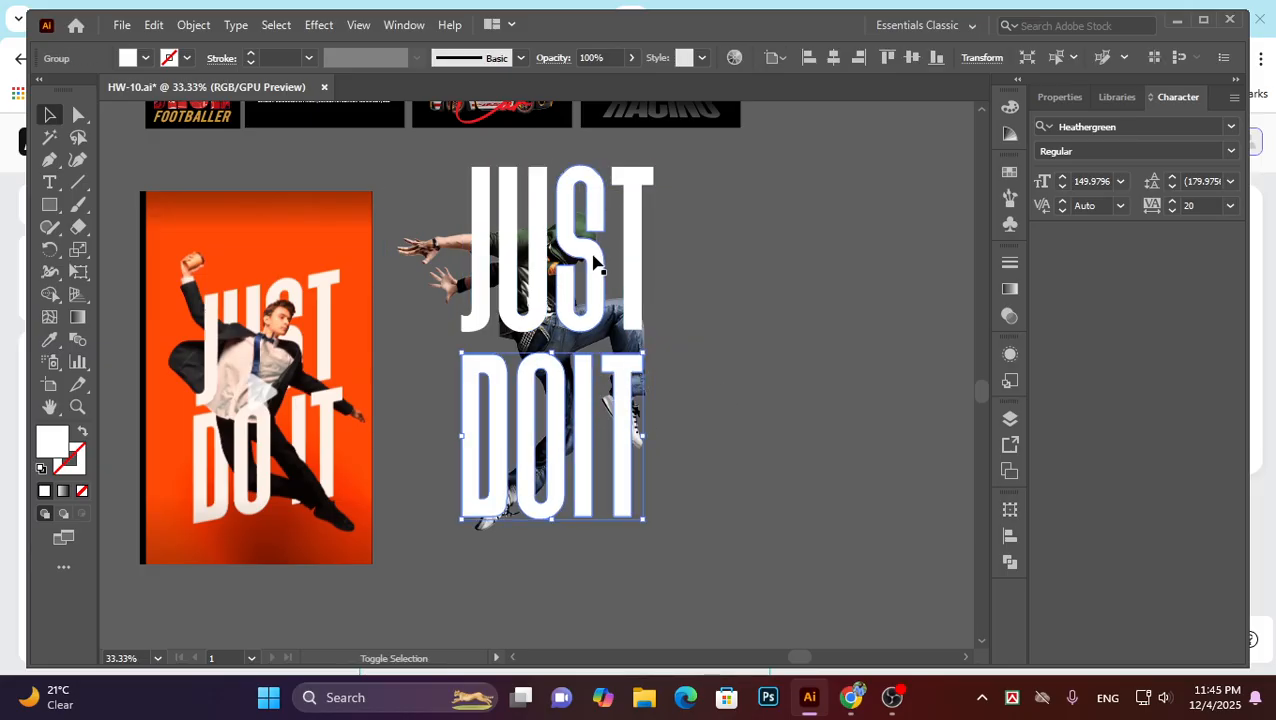
{"action": "right_click", "coordinate": [594, 262]}
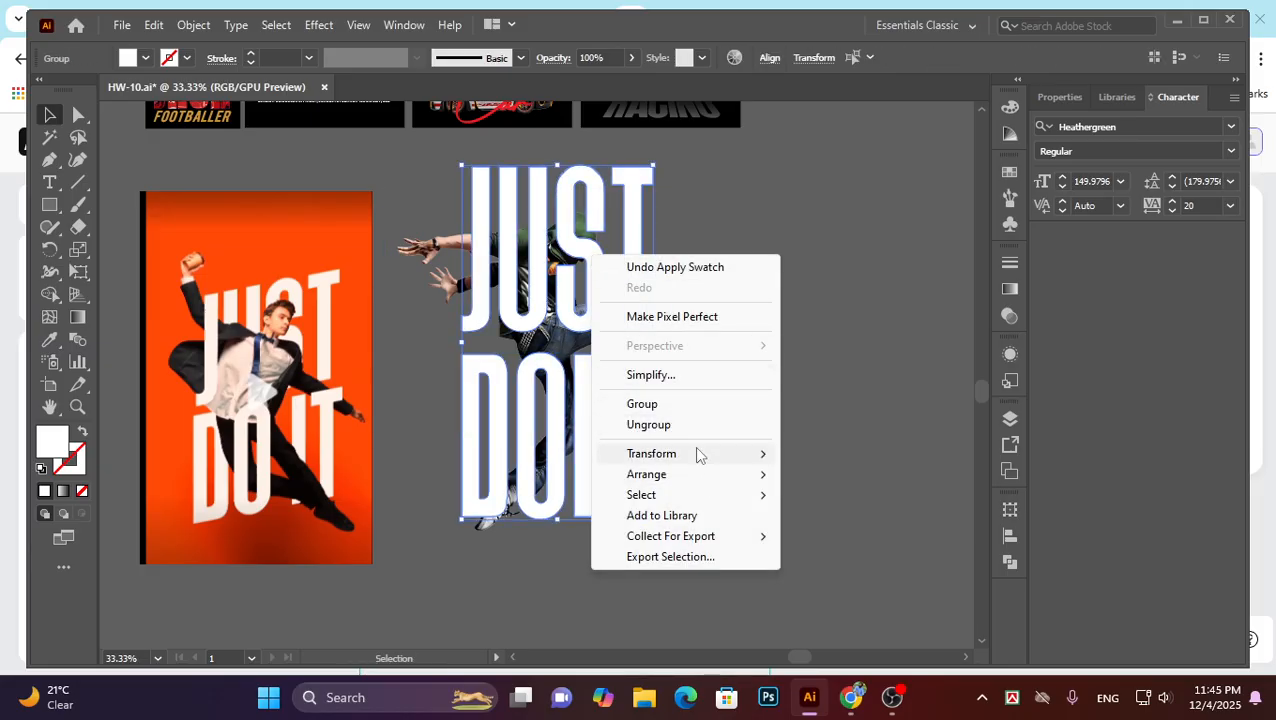
{"action": "mouse_move", "coordinate": [700, 455]}
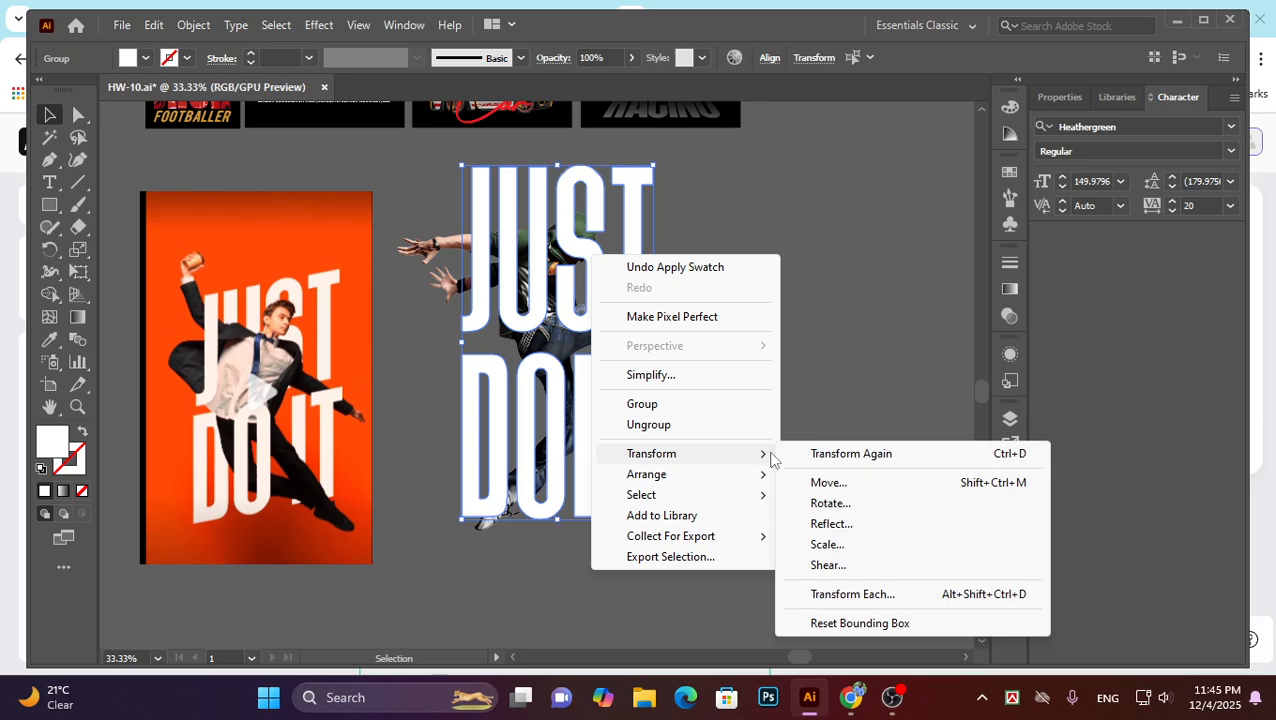
{"action": "left_click", "coordinate": [828, 566]}
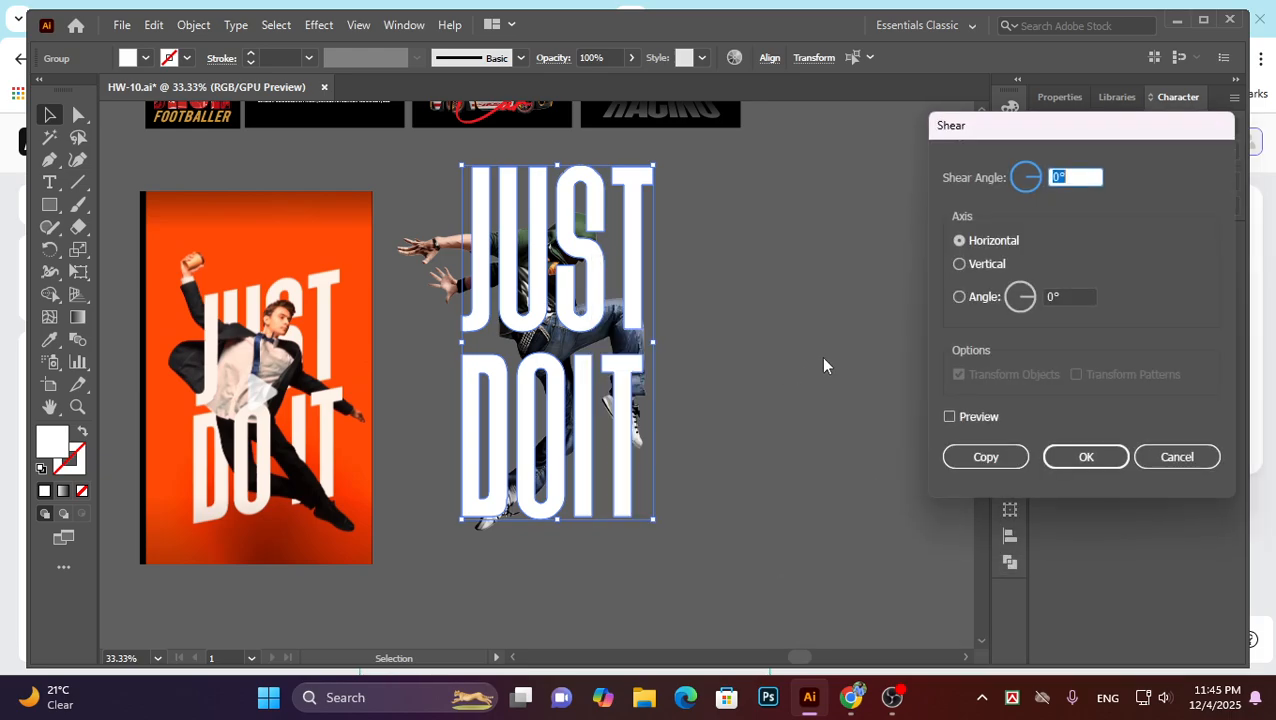
{"action": "left_click", "coordinate": [949, 416]}
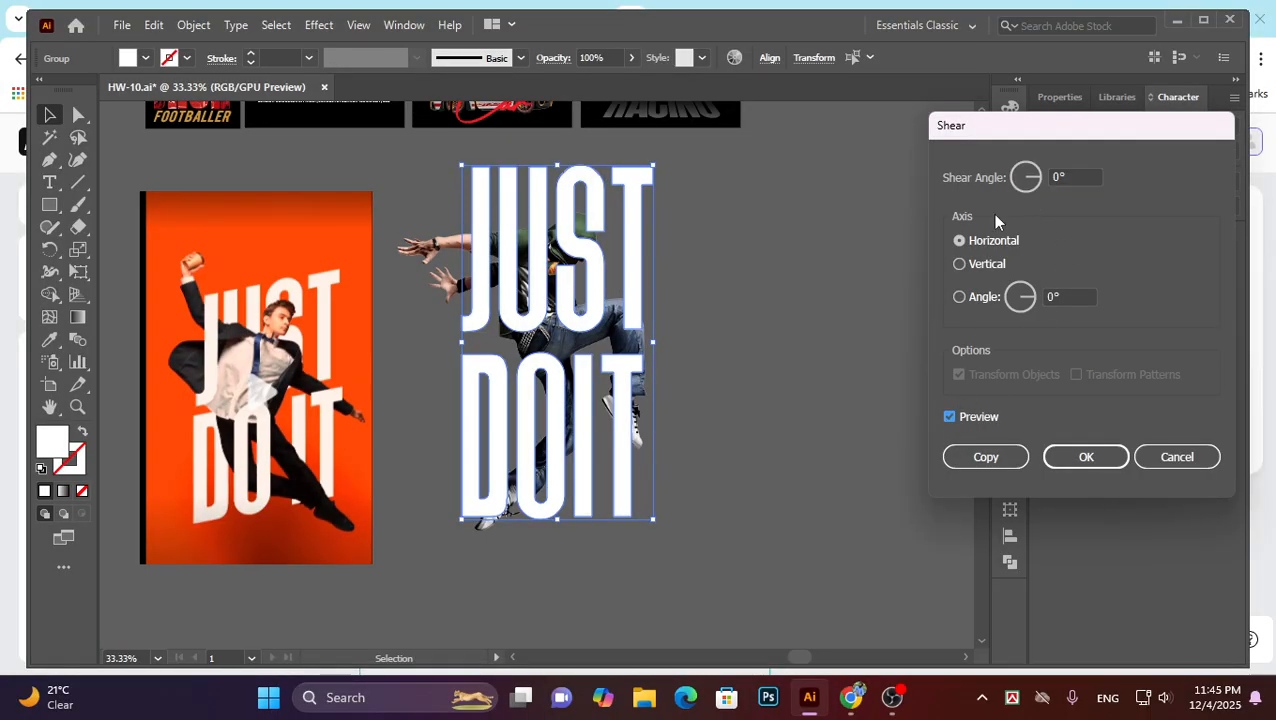
Try a horizontal shear of -11° on both words and reset the shear angle to 0°.
{"action": "double_click", "coordinate": [1058, 176]}
{"action": "type", "text": "5"}
{"action": "key", "text": "Down"}
{"action": "key", "text": "Down"}
{"action": "key", "text": "Down"}
{"action": "key", "text": "Down"}
{"action": "key", "text": "Down"}
{"action": "key", "text": "Down"}
{"action": "key", "text": "Down"}
{"action": "key", "text": "Down"}
{"action": "key", "text": "Down"}
{"action": "key", "text": "Down"}
{"action": "key", "text": "Down"}
{"action": "key", "text": "Down"}
{"action": "key", "text": "Down"}
{"action": "key", "text": "Down"}
{"action": "key", "text": "Down"}
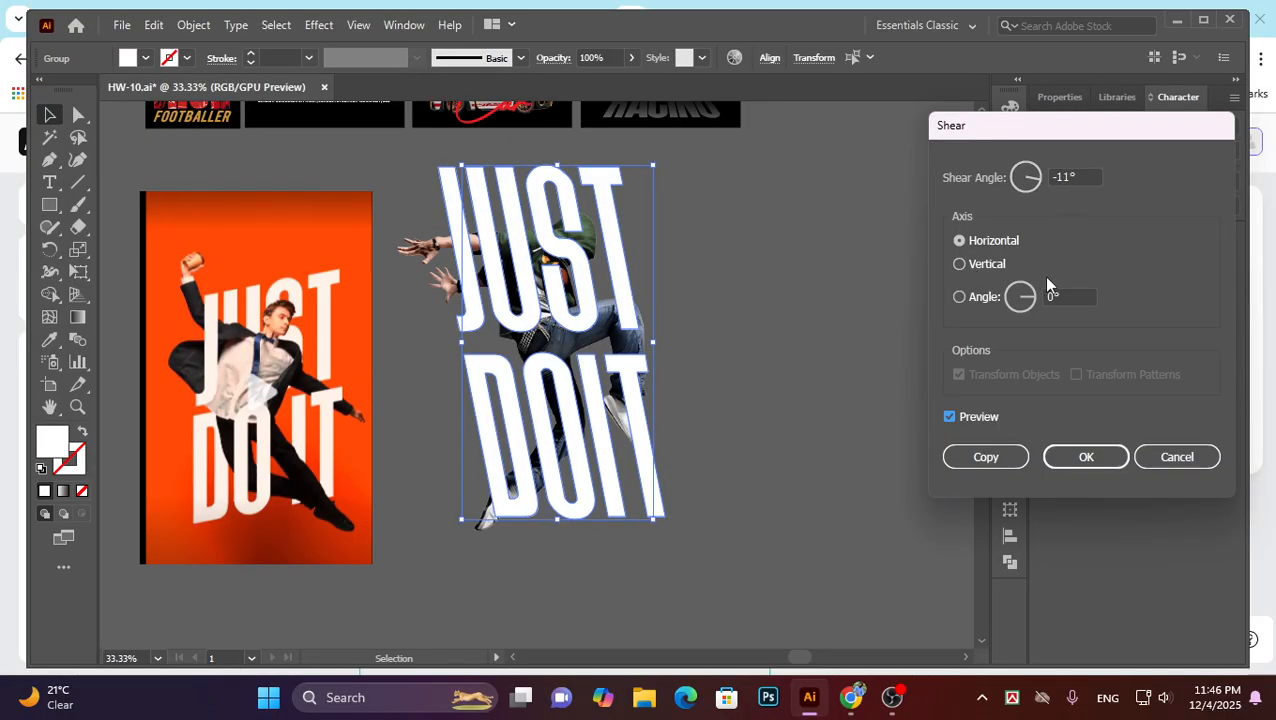
{"action": "left_click", "coordinate": [1070, 177]}
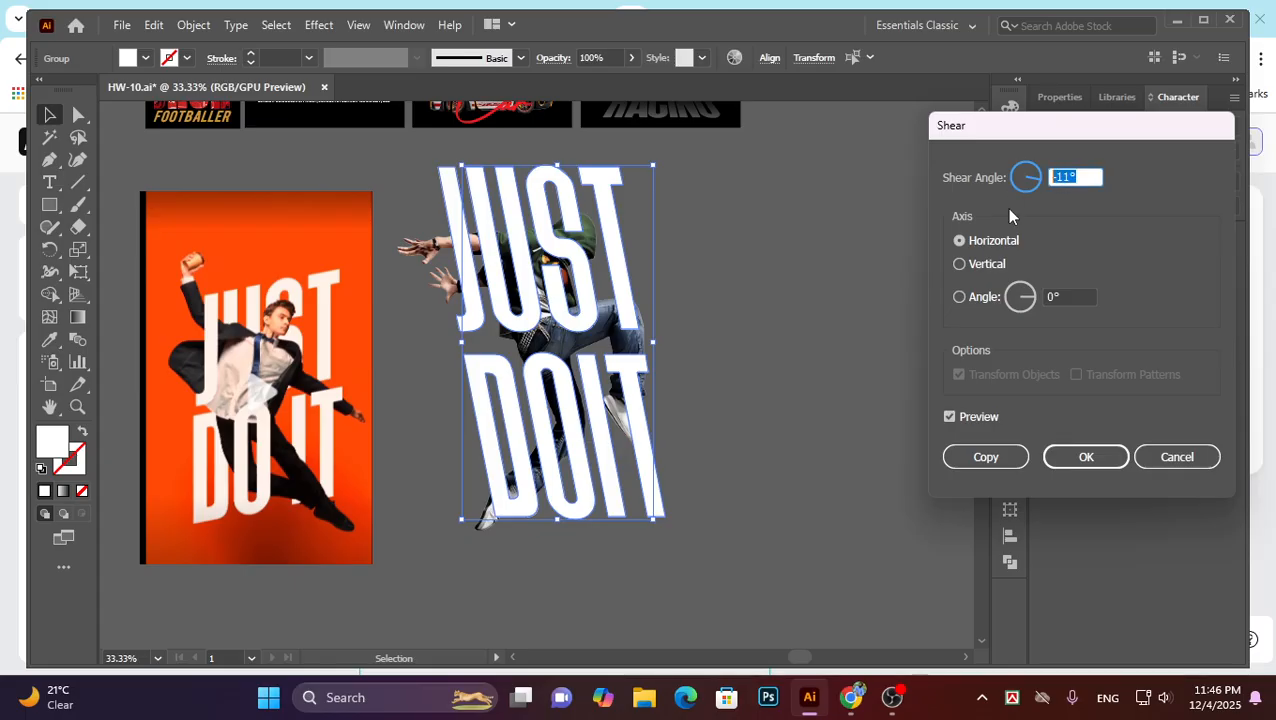
{"action": "type", "text": "0"}
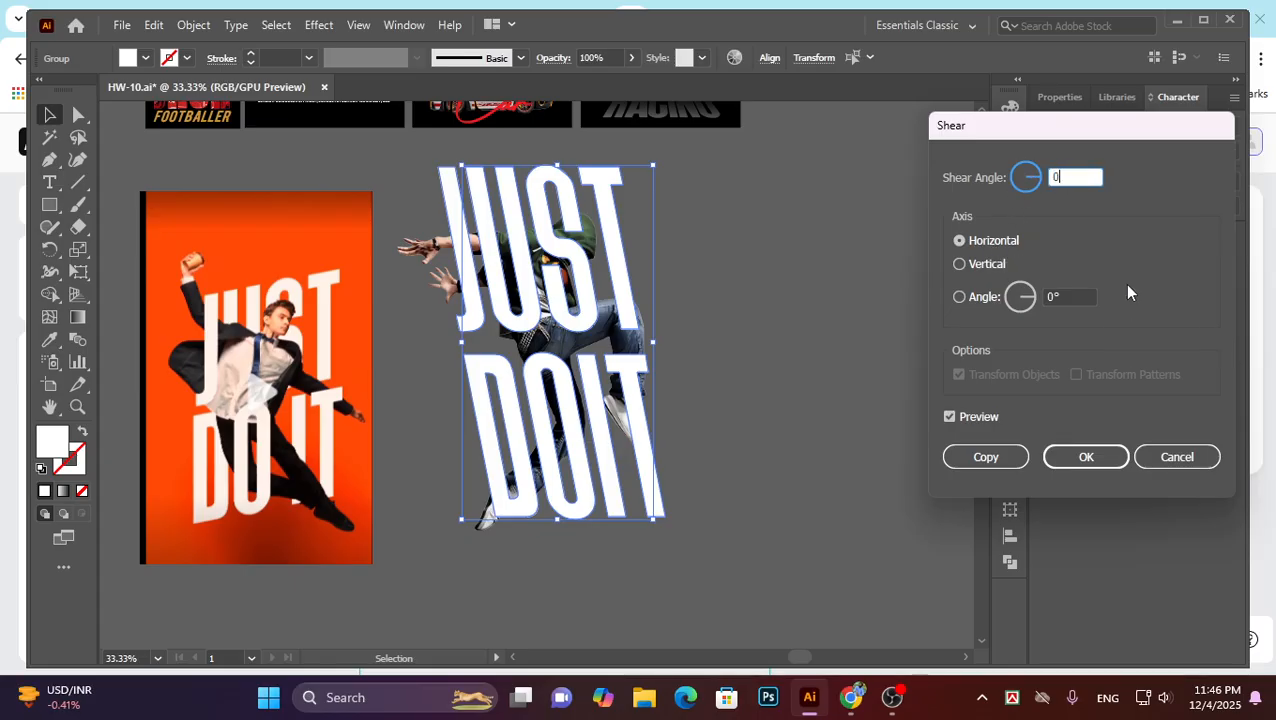
{"action": "key", "text": "Tab"}
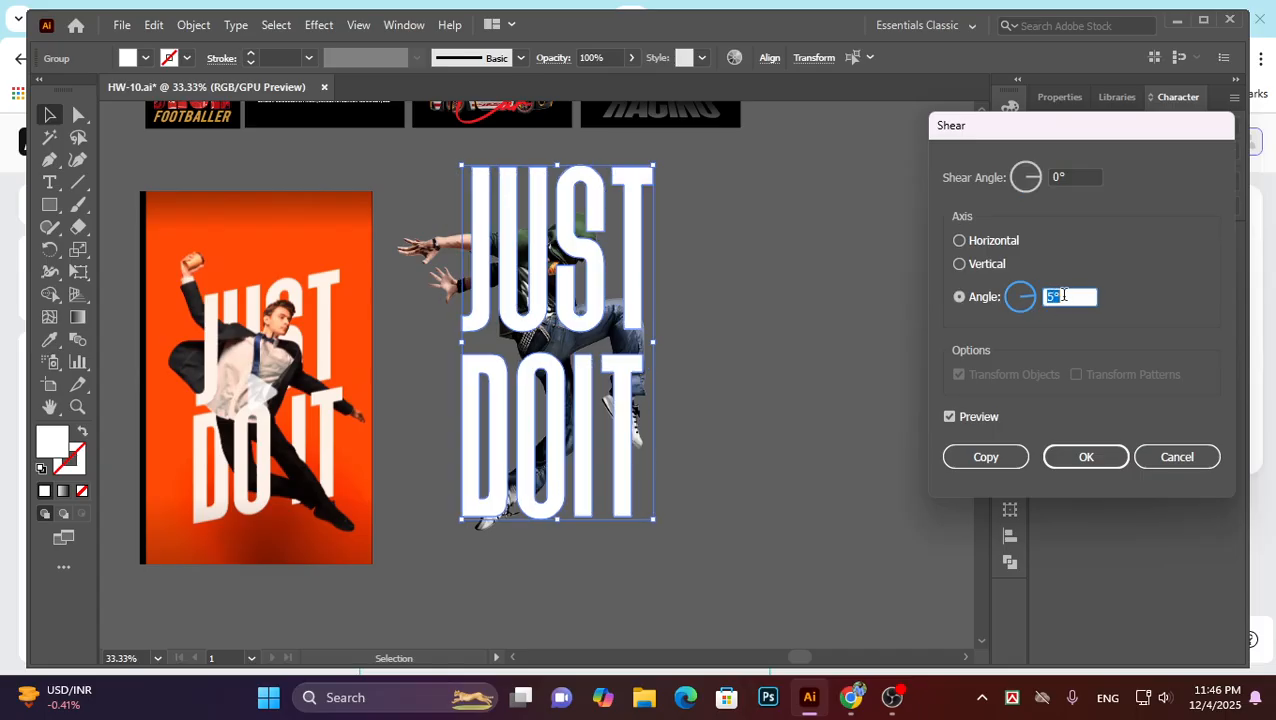
Shear both words along the vertical axis by -17° so their baselines slant upward.
{"action": "left_click", "coordinate": [960, 265]}
{"action": "double_click", "coordinate": [1068, 177]}
{"action": "key", "text": "Down"}
{"action": "key", "text": "Down"}
{"action": "key", "text": "Down"}
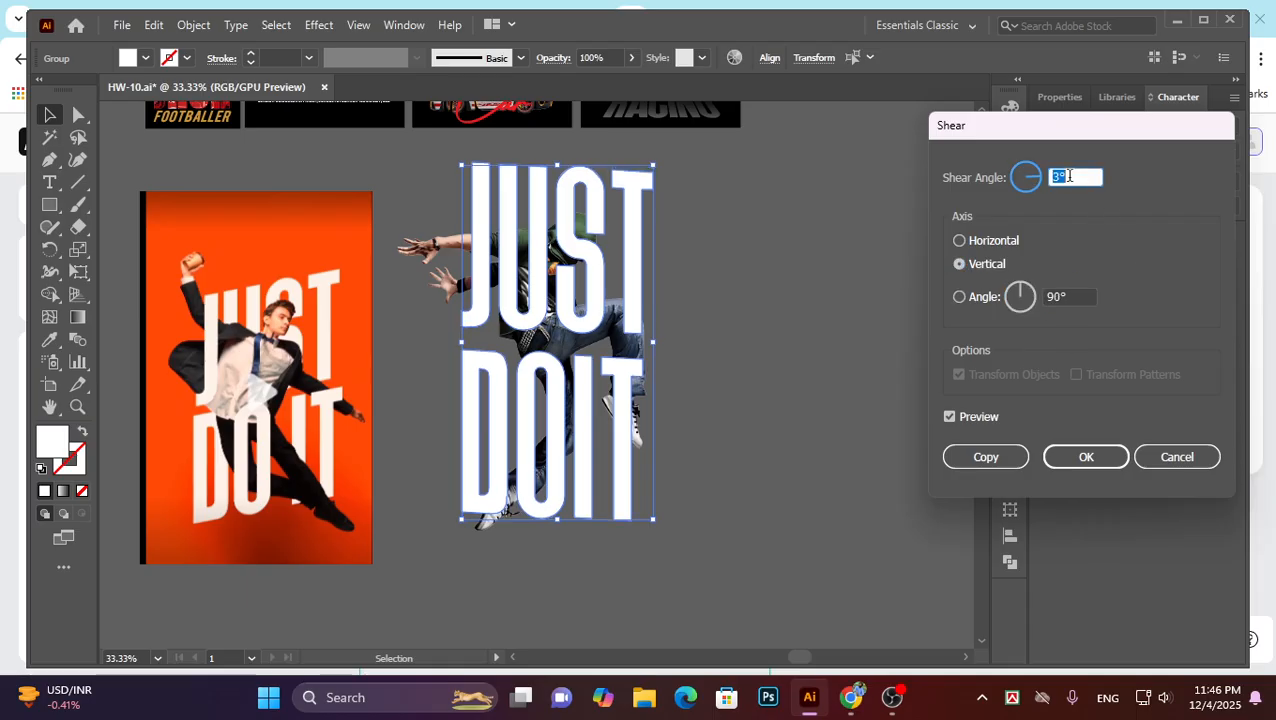
{"action": "key", "text": "Down"}
{"action": "key", "text": "Down"}
{"action": "key", "text": "Down"}
{"action": "key", "text": "Down"}
{"action": "key", "text": "Down"}
{"action": "key", "text": "Down"}
{"action": "key", "text": "Down"}
{"action": "key", "text": "Down"}
{"action": "key", "text": "Down"}
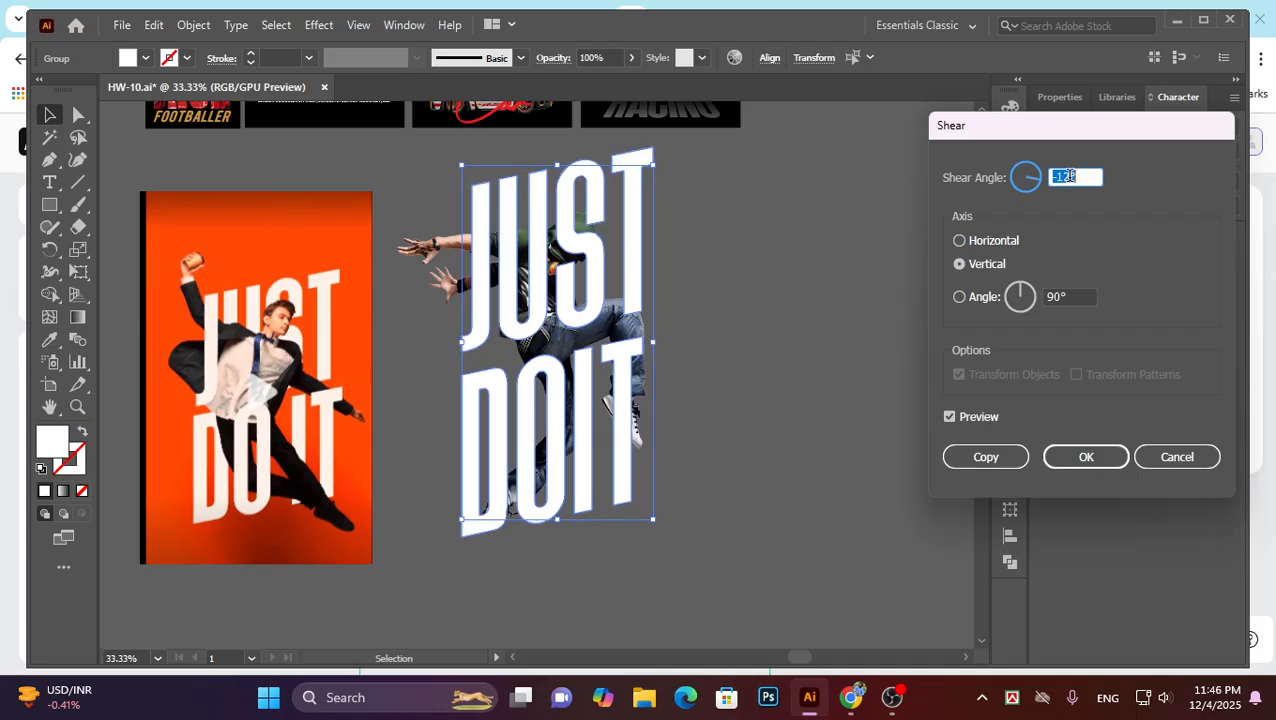
{"action": "key", "text": "Down"}
{"action": "key", "text": "Down"}
{"action": "key", "text": "Down"}
{"action": "key", "text": "Down"}
{"action": "key", "text": "Down"}
{"action": "key", "text": "Down"}
{"action": "key", "text": "Down"}
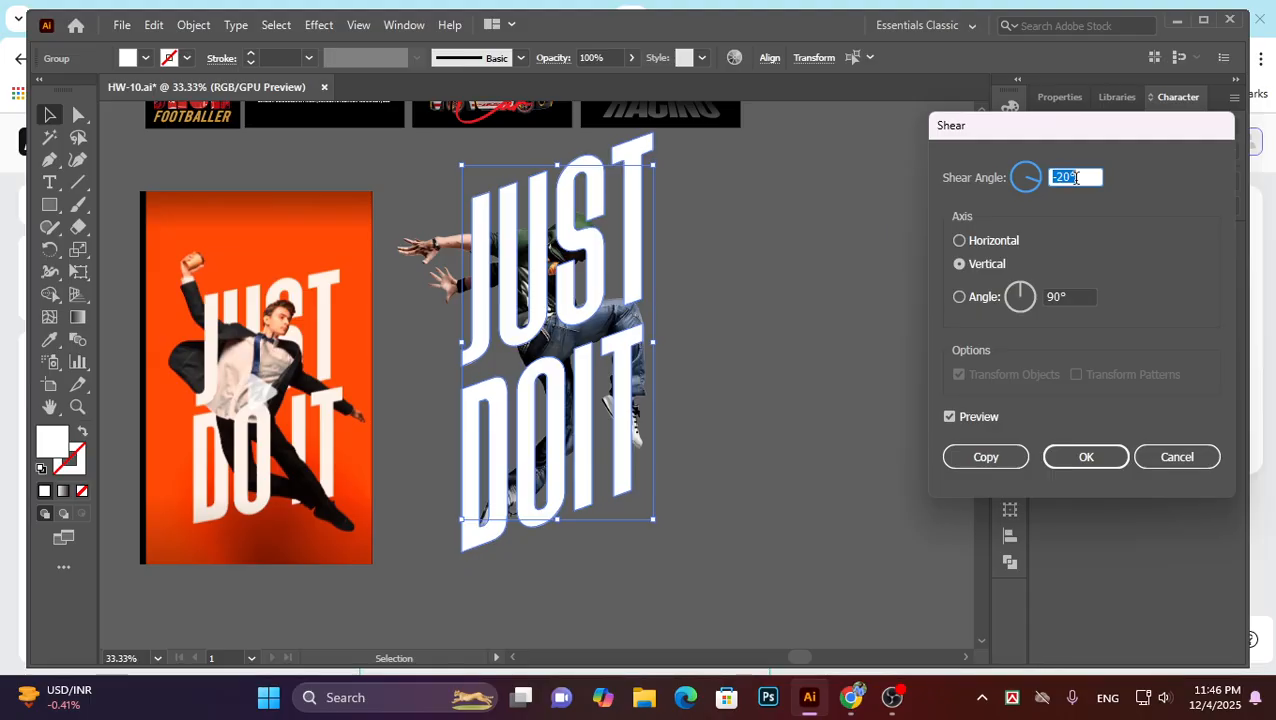
{"action": "key", "text": "Up"}
{"action": "key", "text": "Up"}
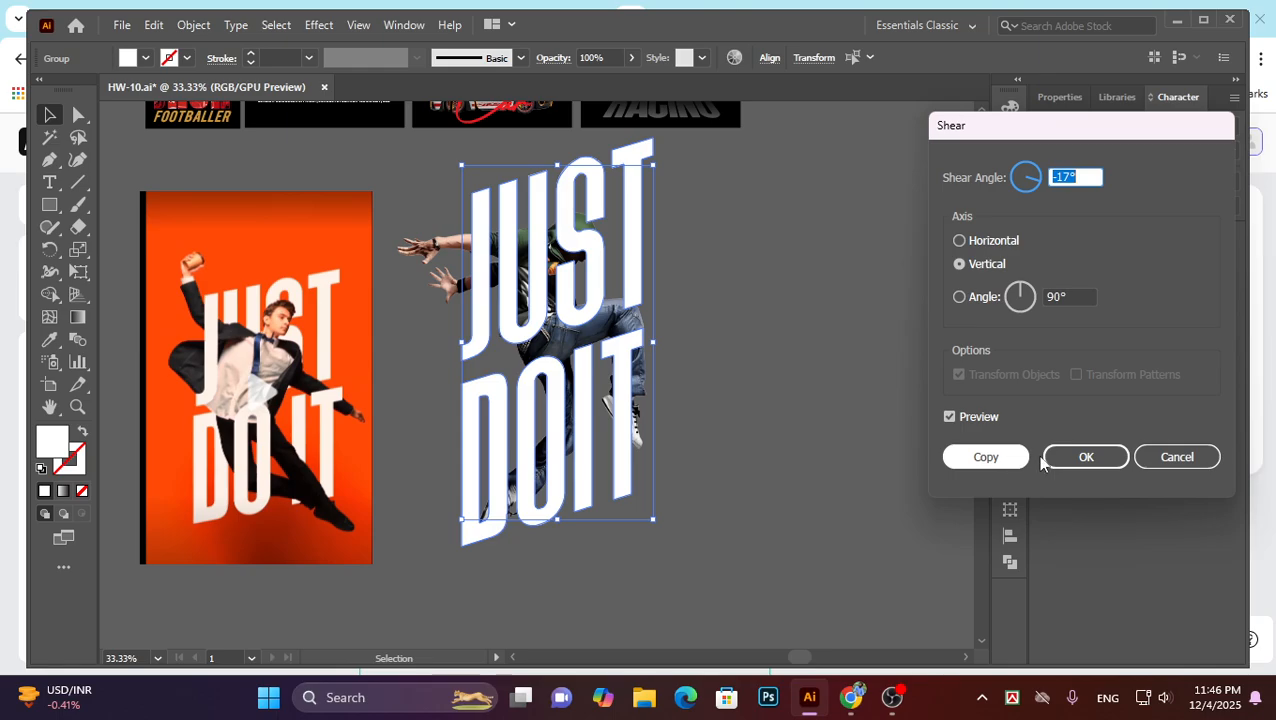
{"action": "left_click", "coordinate": [1088, 458]}
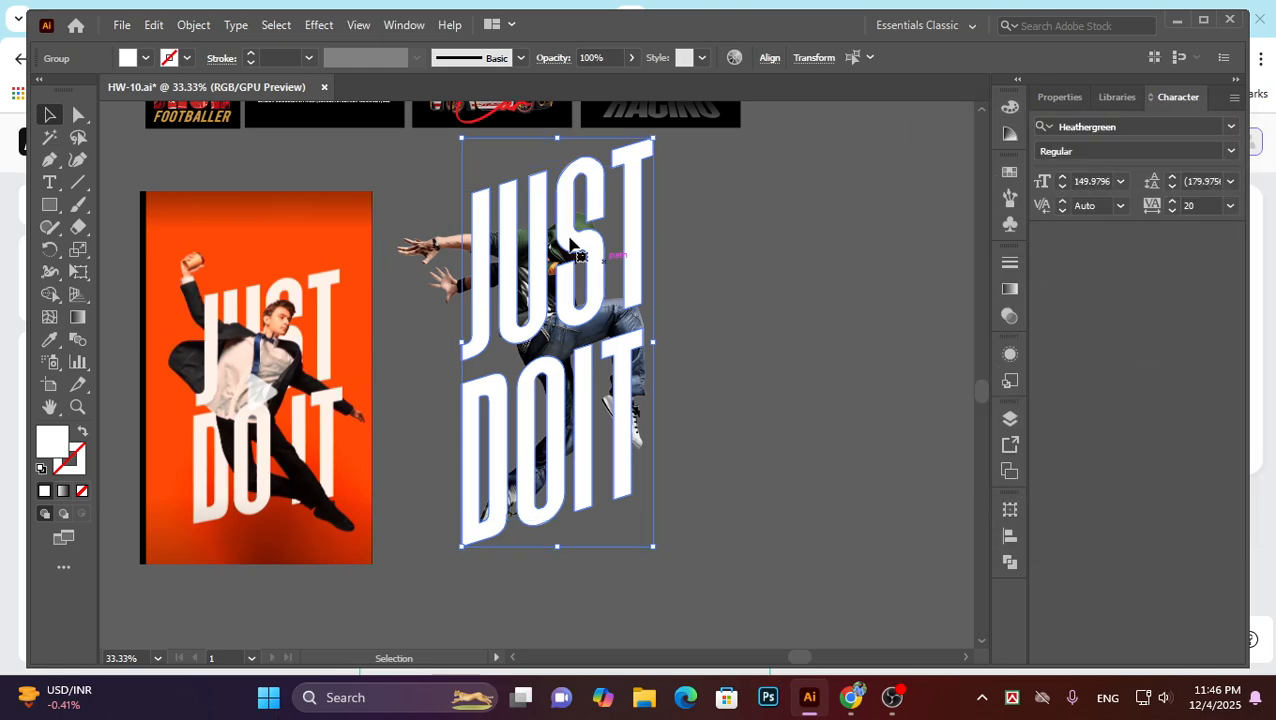
Expand the appearance of the sheared "JUST" and "DOIT" outlines and deselect them.
{"action": "left_click", "coordinate": [768, 332]}
{"action": "left_click", "coordinate": [590, 290]}
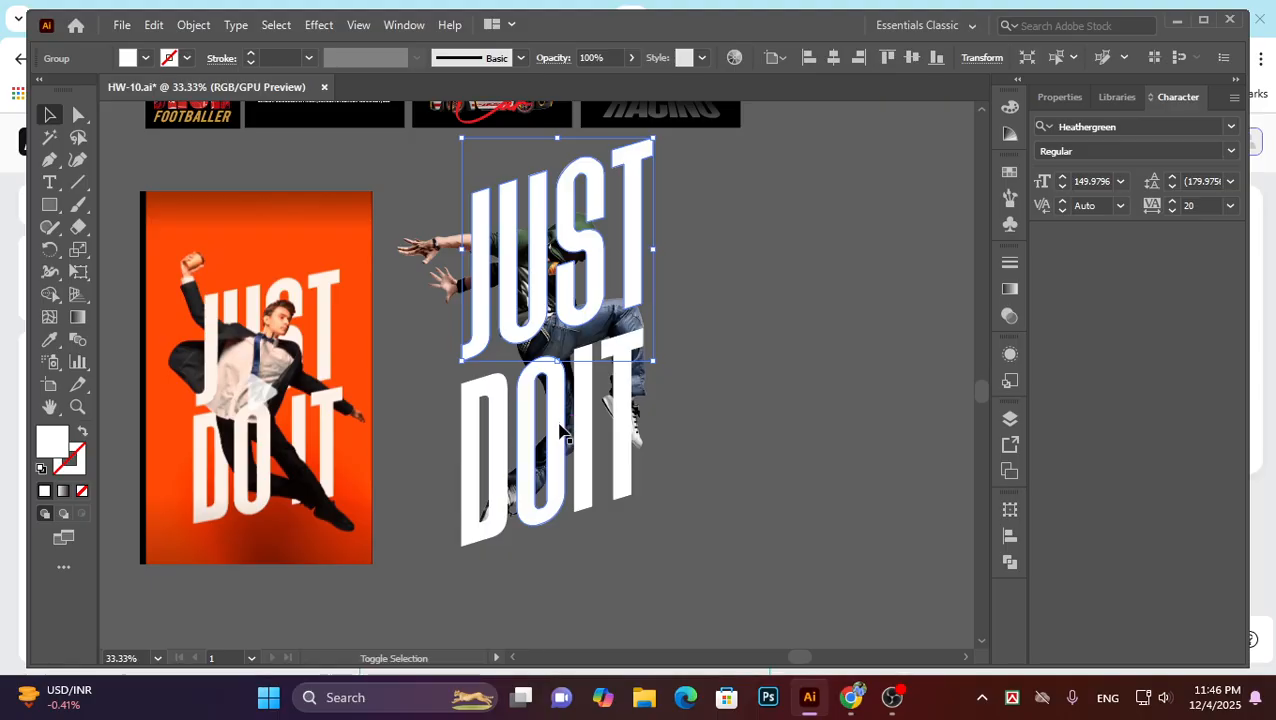
{"action": "left_click", "coordinate": [193, 24]}
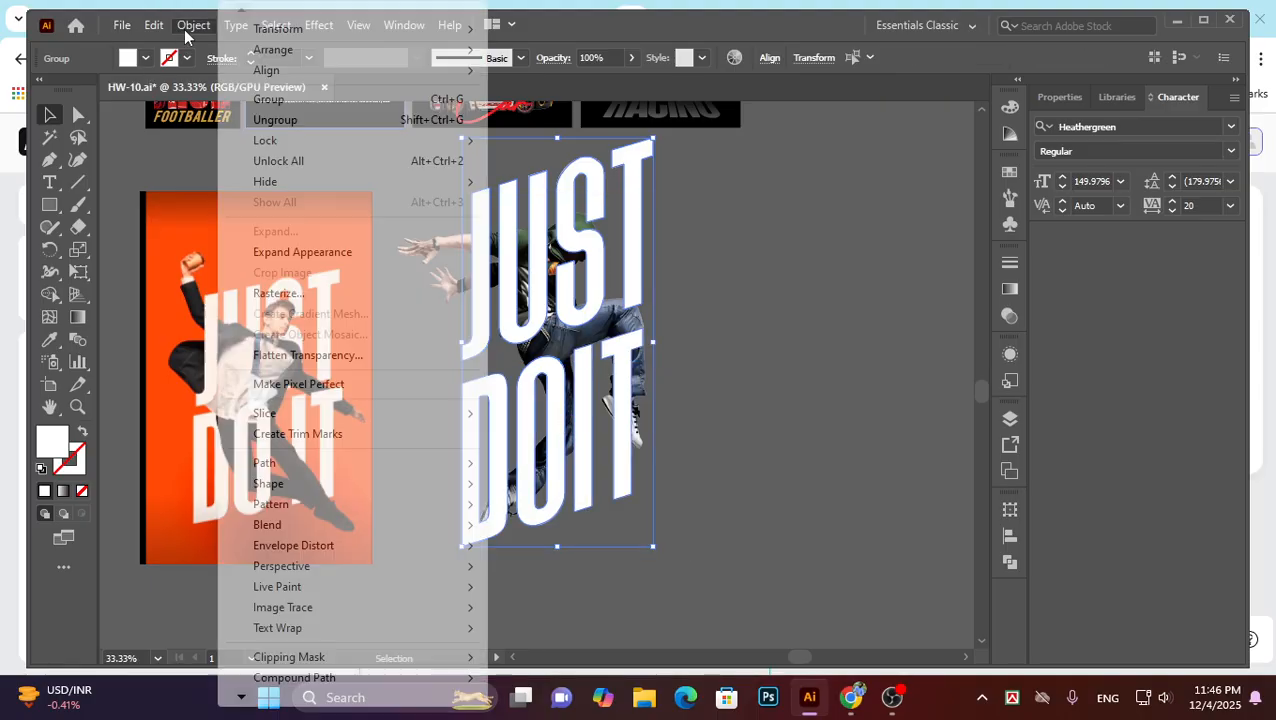
{"action": "left_click", "coordinate": [440, 252]}
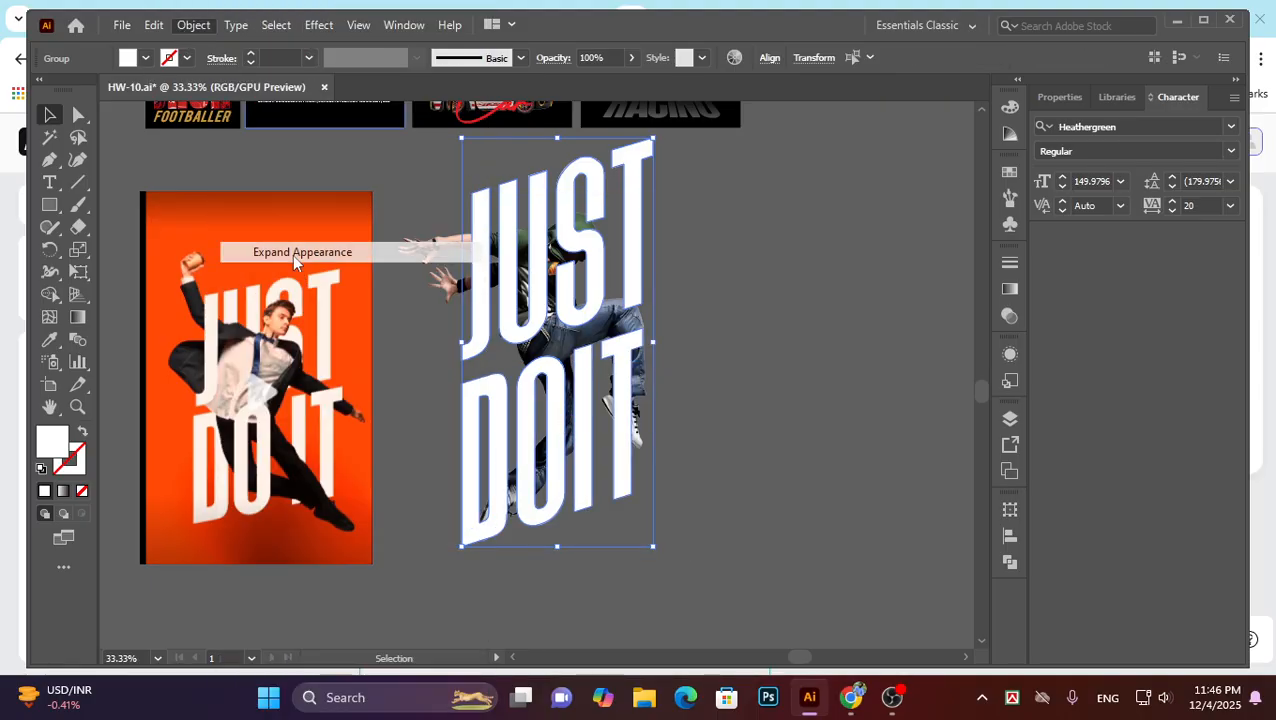
{"action": "left_click", "coordinate": [871, 253]}
{"action": "scroll", "coordinate": [716, 294], "scroll_direction": "up", "scroll_amount": 2}
{"action": "scroll", "coordinate": [716, 294], "scroll_direction": "down", "scroll_amount": 2}
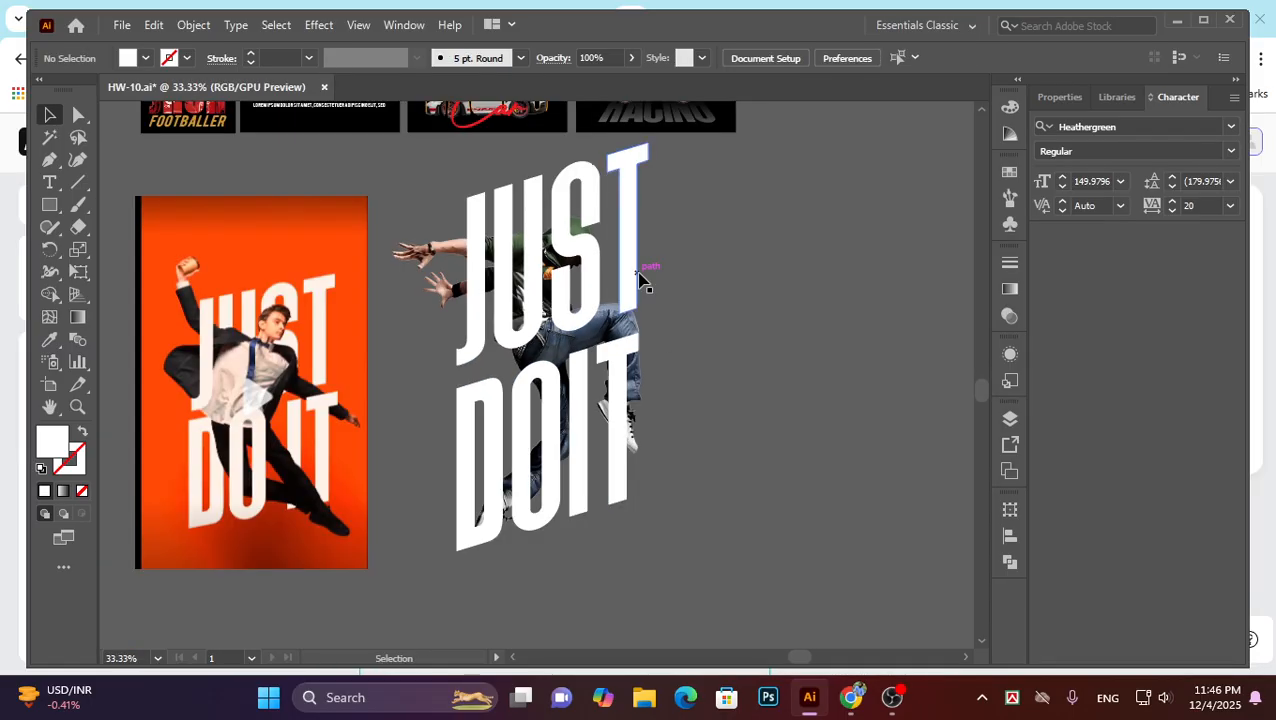
Compare the sheared words over the dancer with the reference poster, examining which letters pass in front of and behind the figure.
{"action": "left_click", "coordinate": [540, 262]}
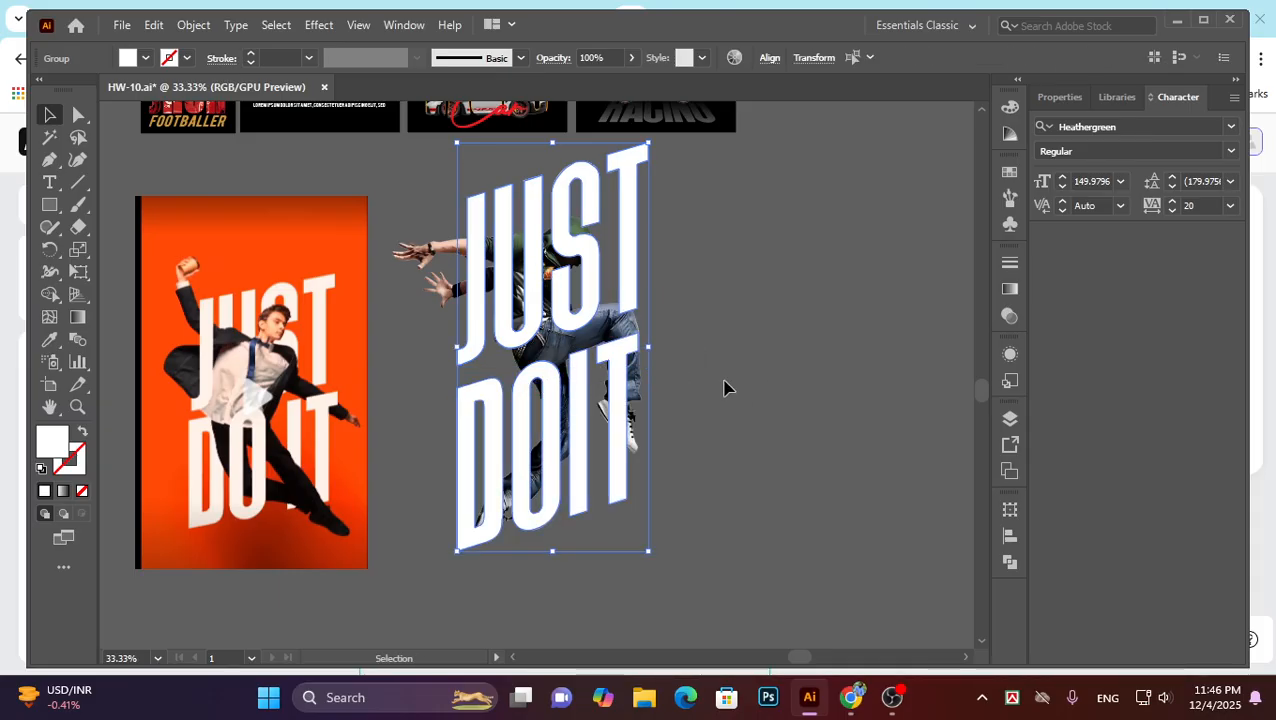
{"action": "left_click", "coordinate": [671, 369]}
{"action": "left_click", "coordinate": [767, 369]}
{"action": "left_click", "coordinate": [652, 378]}
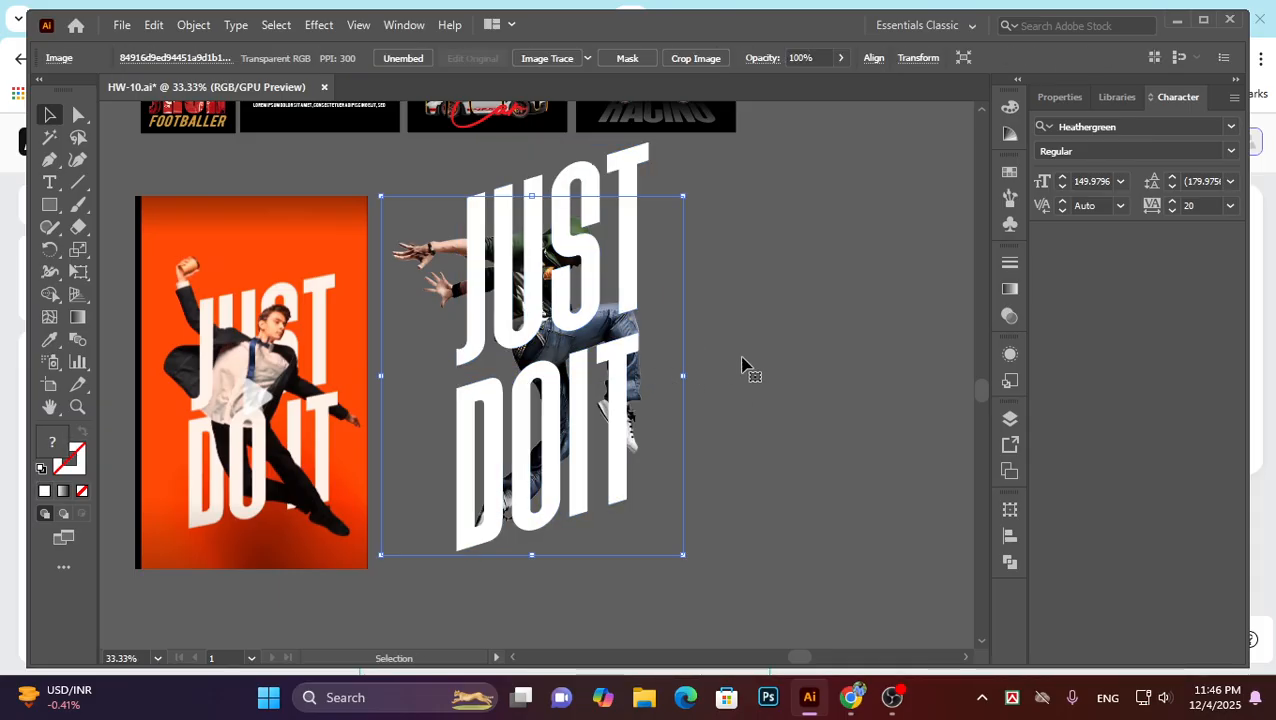
{"action": "left_click", "coordinate": [792, 356]}
{"action": "left_click", "coordinate": [670, 376]}
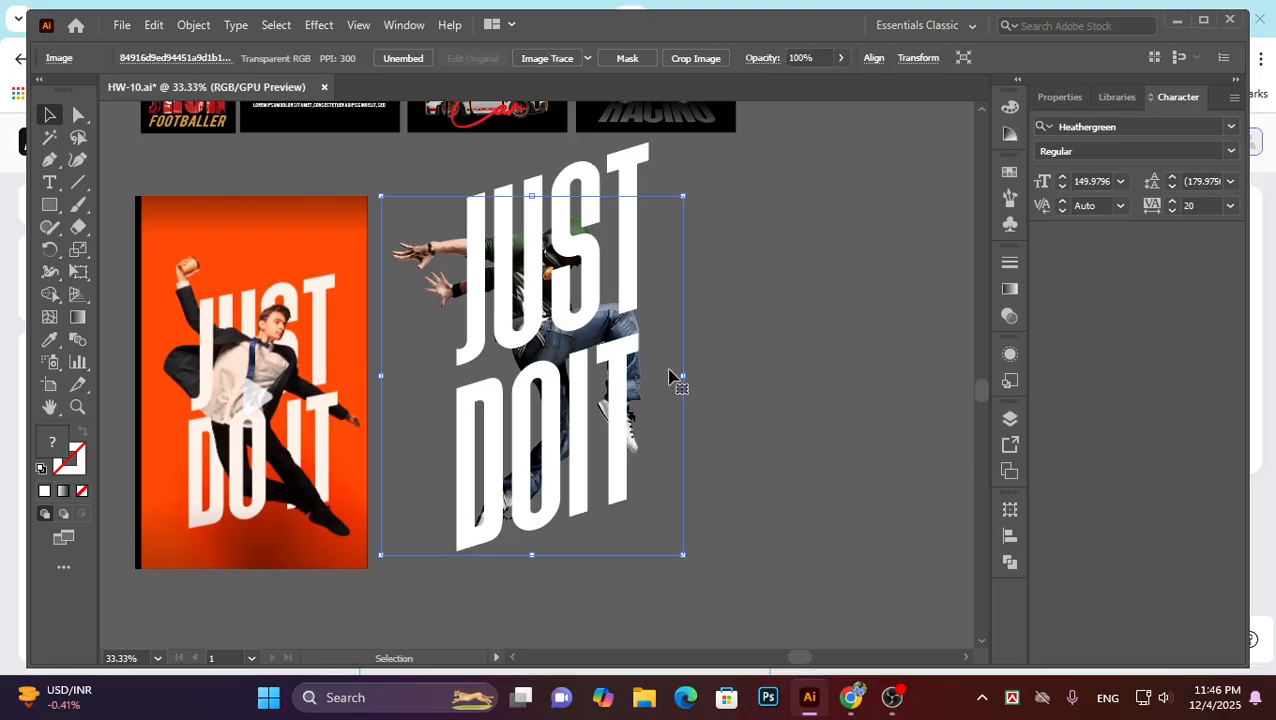
{"action": "left_click", "coordinate": [797, 373]}
{"action": "scroll", "coordinate": [253, 345], "scroll_direction": "up", "scroll_amount": 1}
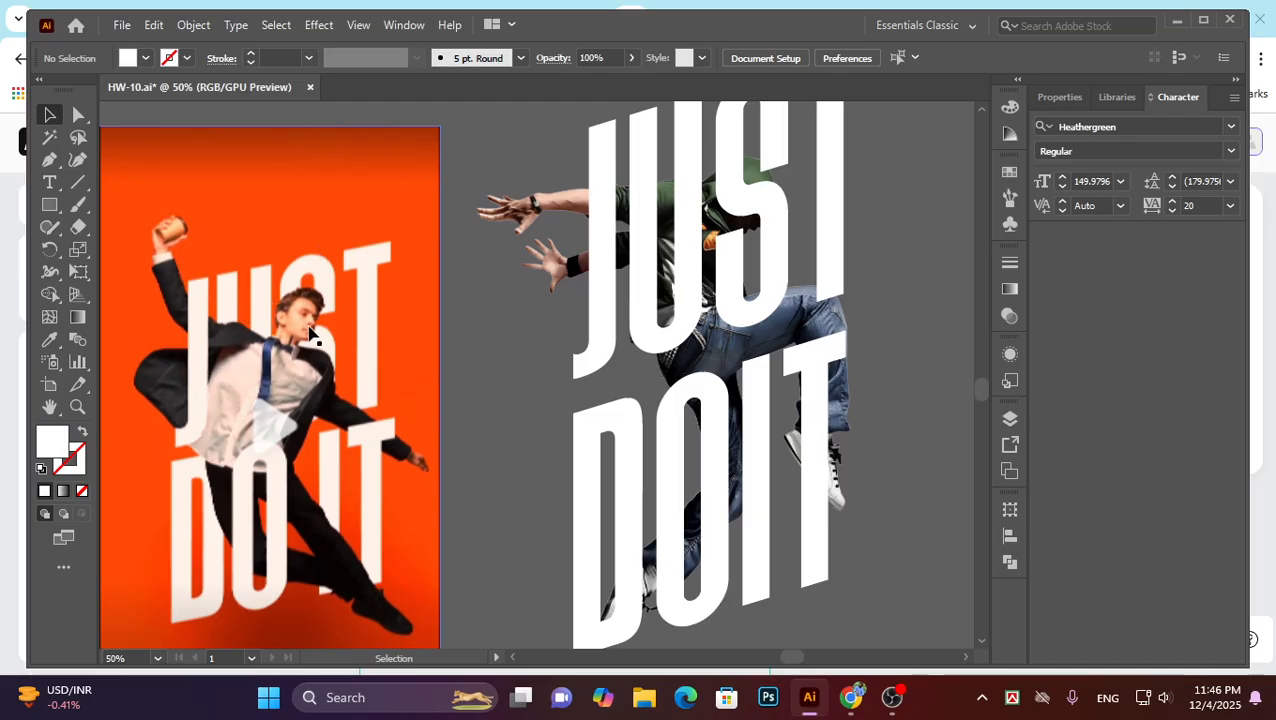
{"action": "scroll", "coordinate": [407, 388], "scroll_direction": "down", "scroll_amount": 1}
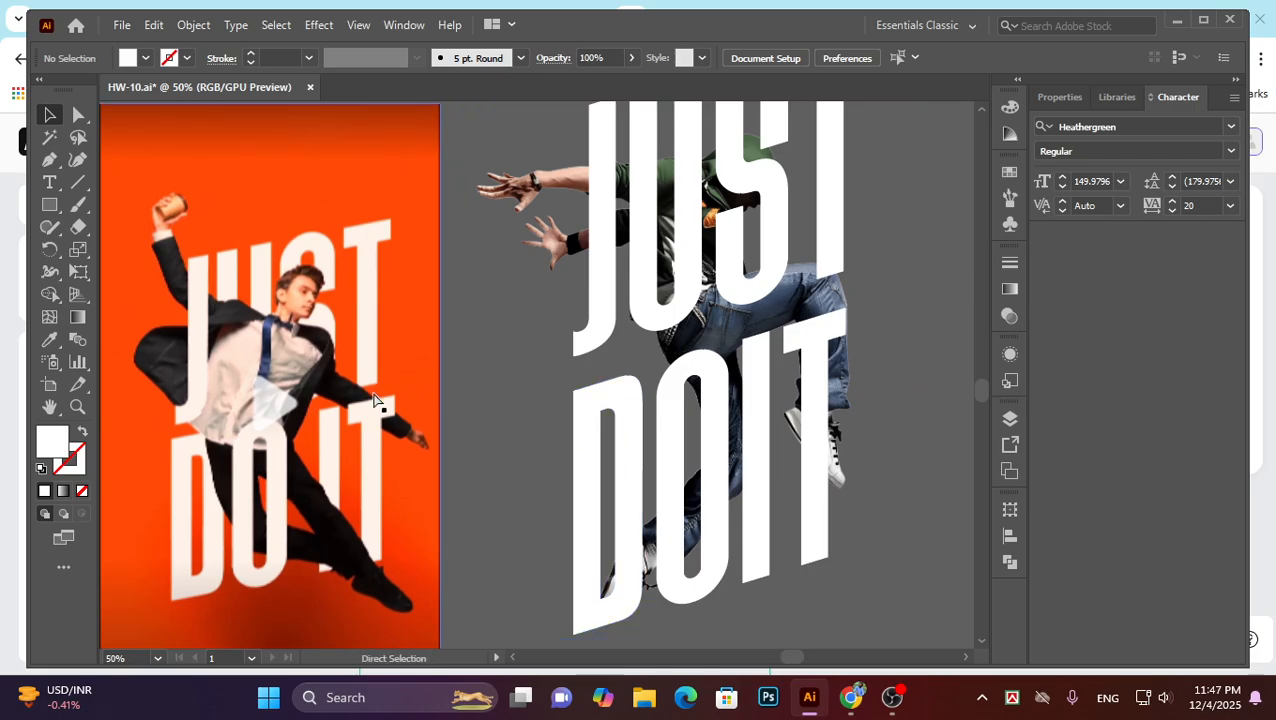
{"action": "scroll", "coordinate": [828, 447], "scroll_direction": "up", "scroll_amount": 1}
{"action": "scroll", "coordinate": [828, 447], "scroll_direction": "right", "scroll_amount": 3}
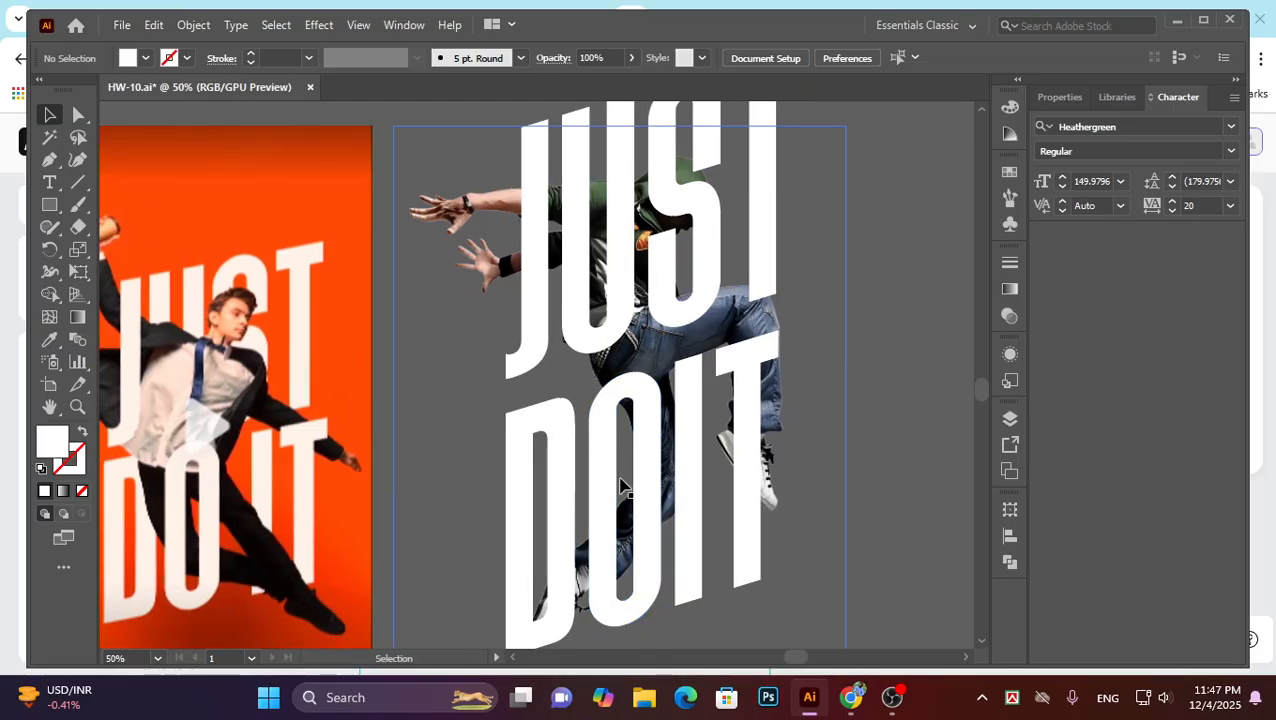
Move the "DOIT" word slightly right and up beneath "JUST" and deselect it.
{"action": "double_click", "coordinate": [760, 400]}
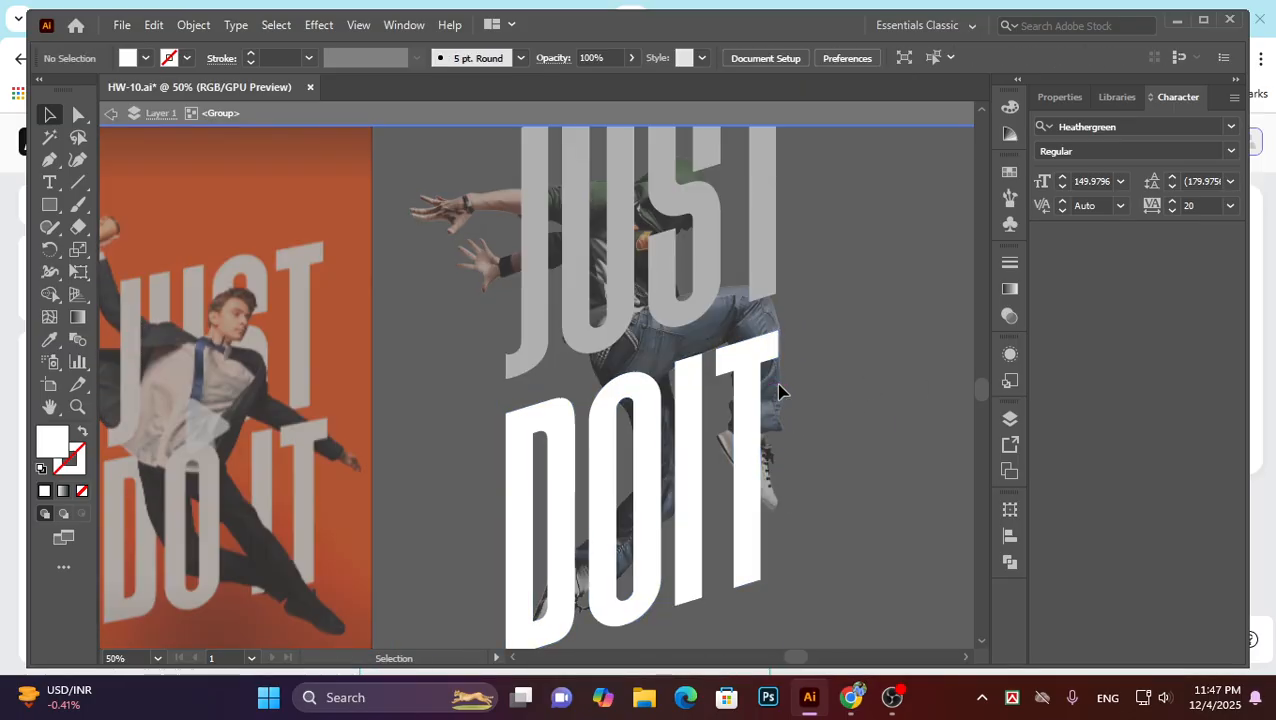
{"action": "double_click", "coordinate": [835, 369]}
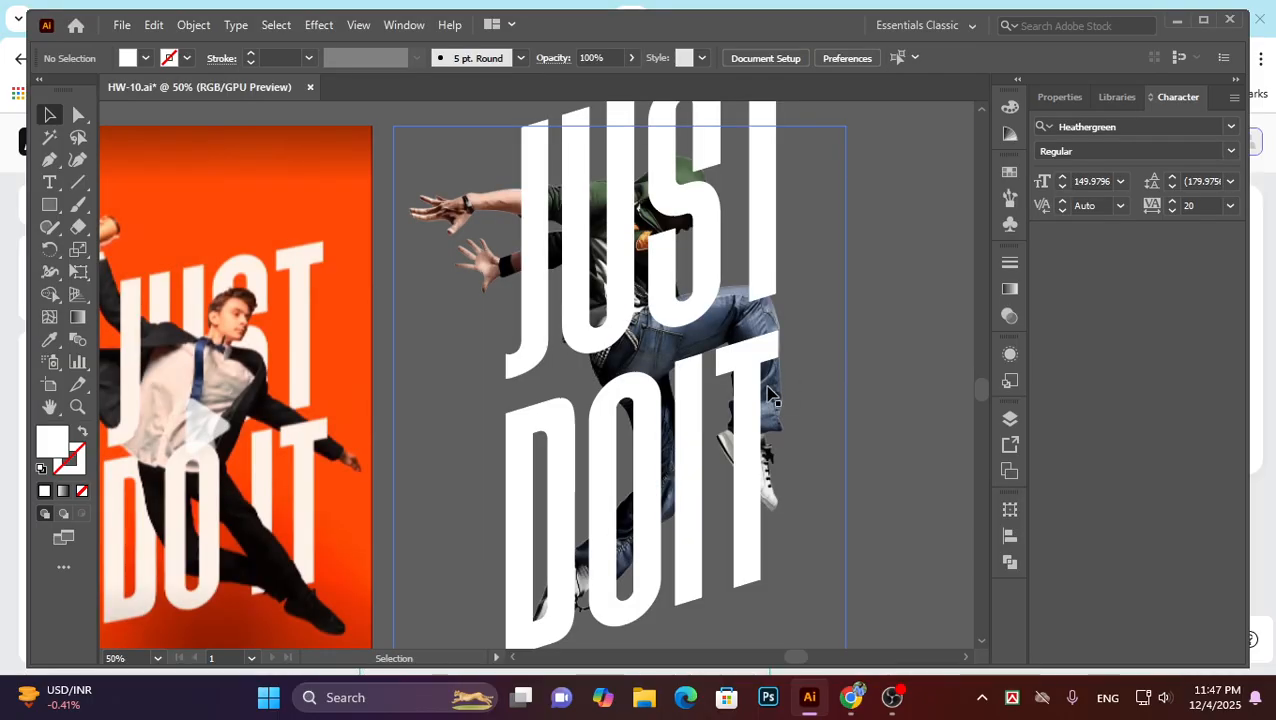
{"action": "left_click_drag", "start_coordinate": [770, 395], "coordinate": [800, 378]}
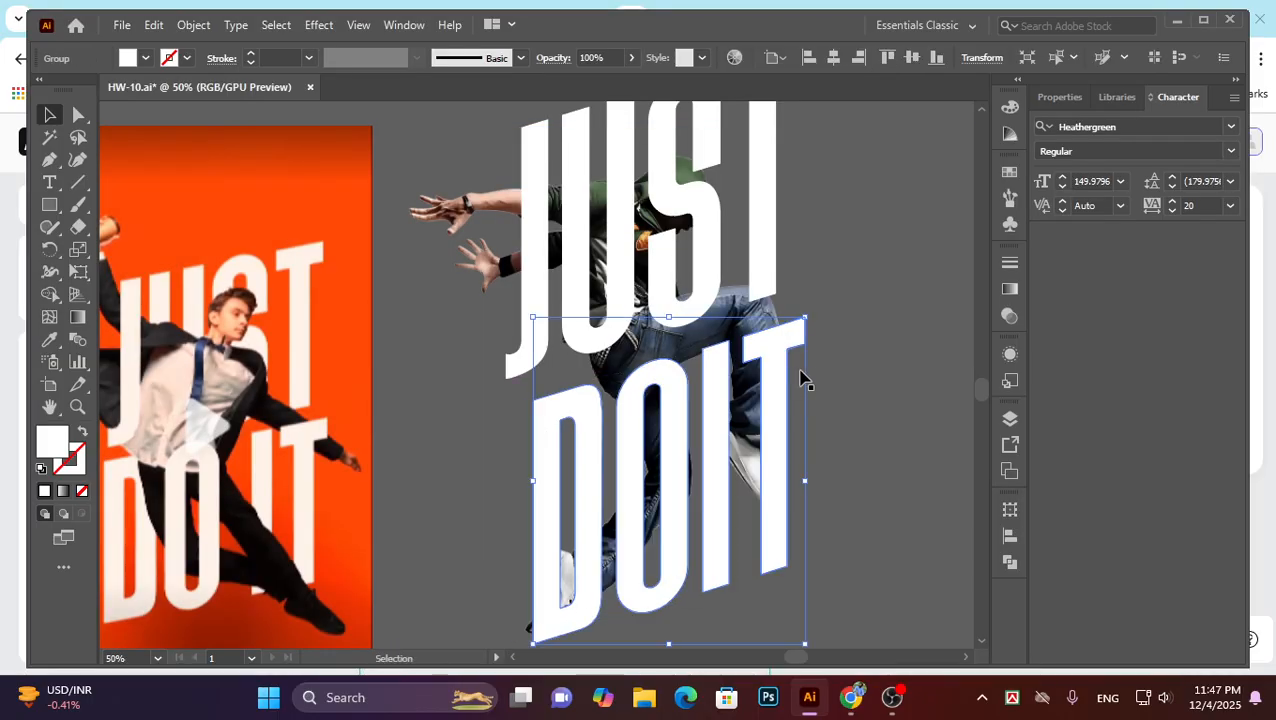
{"action": "left_click", "coordinate": [897, 390]}
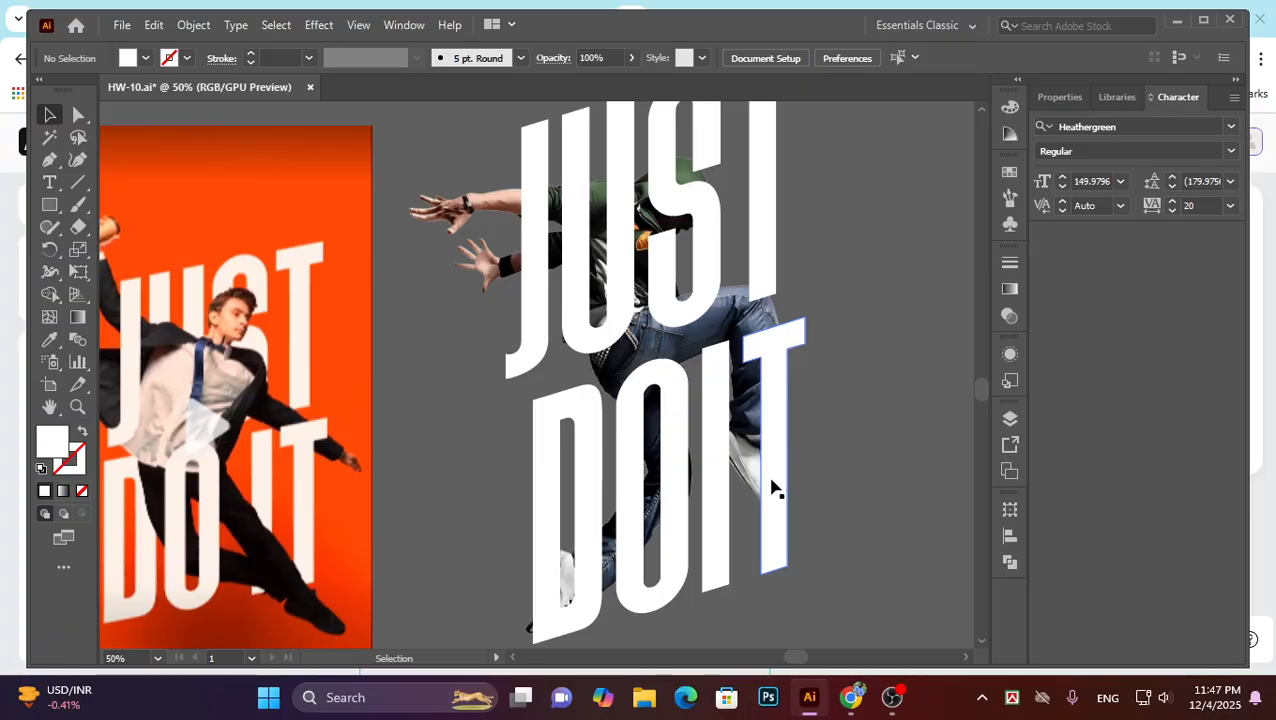
{"action": "scroll", "coordinate": [350, 428], "scroll_direction": "left", "scroll_amount": 1}
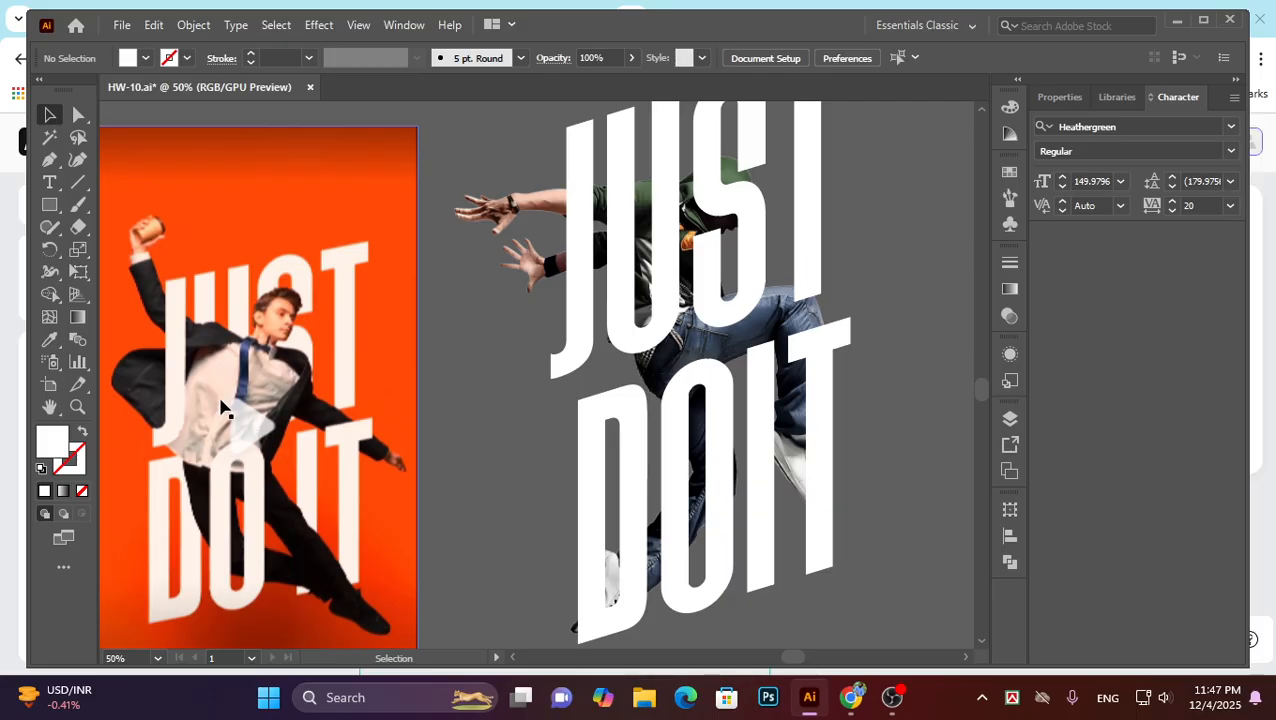
Ungroup the word "JUST" so that its letters are separate objects.
{"action": "scroll", "coordinate": [167, 375], "scroll_direction": "up", "scroll_amount": 1}
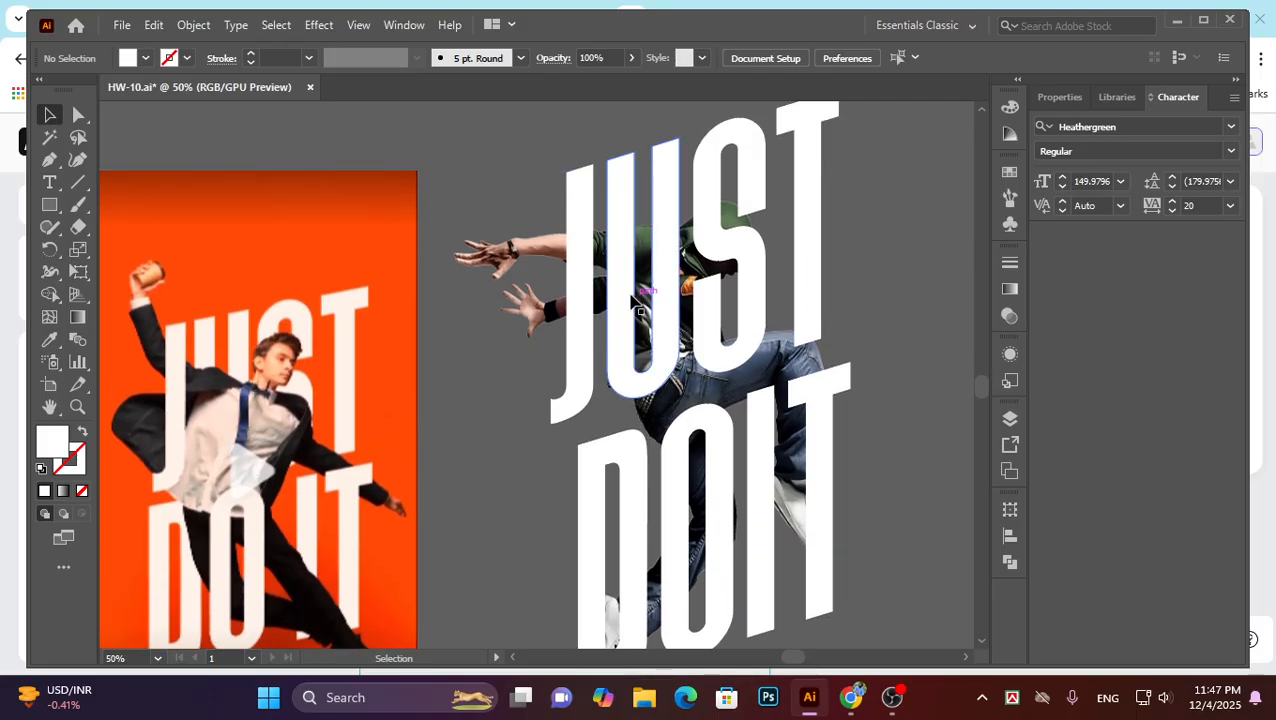
{"action": "left_click", "coordinate": [648, 300]}
{"action": "left_click", "coordinate": [672, 520], "text": "shift"}
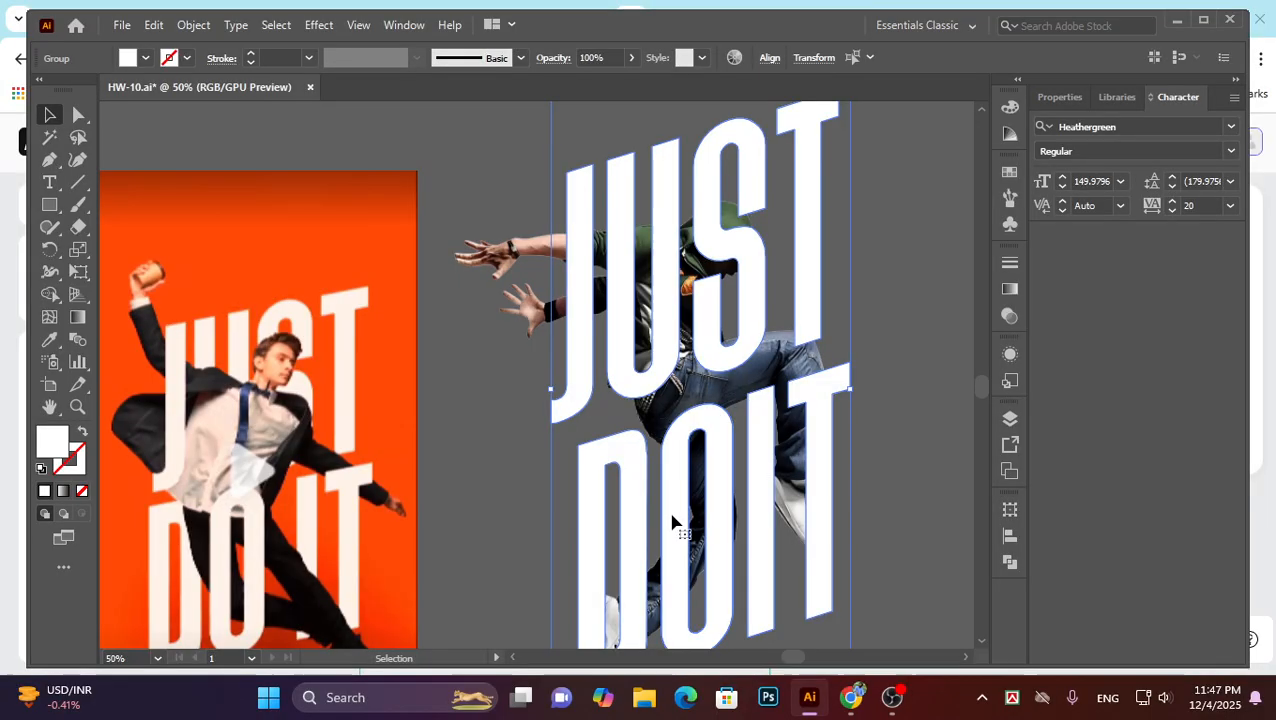
{"action": "key", "text": "ctrl+shift+b"}
{"action": "key", "text": "ctrl+h"}
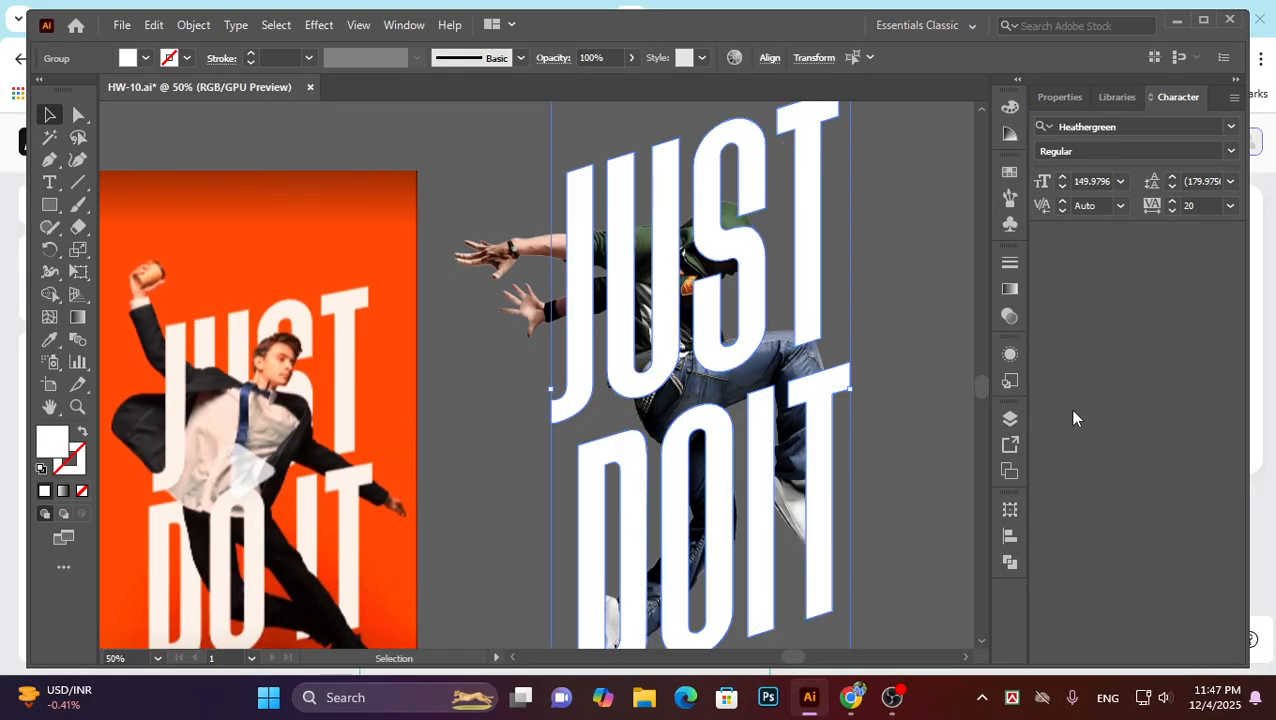
{"action": "left_click", "coordinate": [894, 276]}
{"action": "scroll", "coordinate": [758, 300], "scroll_direction": "down", "scroll_amount": 1}
{"action": "scroll", "coordinate": [695, 250], "scroll_direction": "up", "scroll_amount": 1}
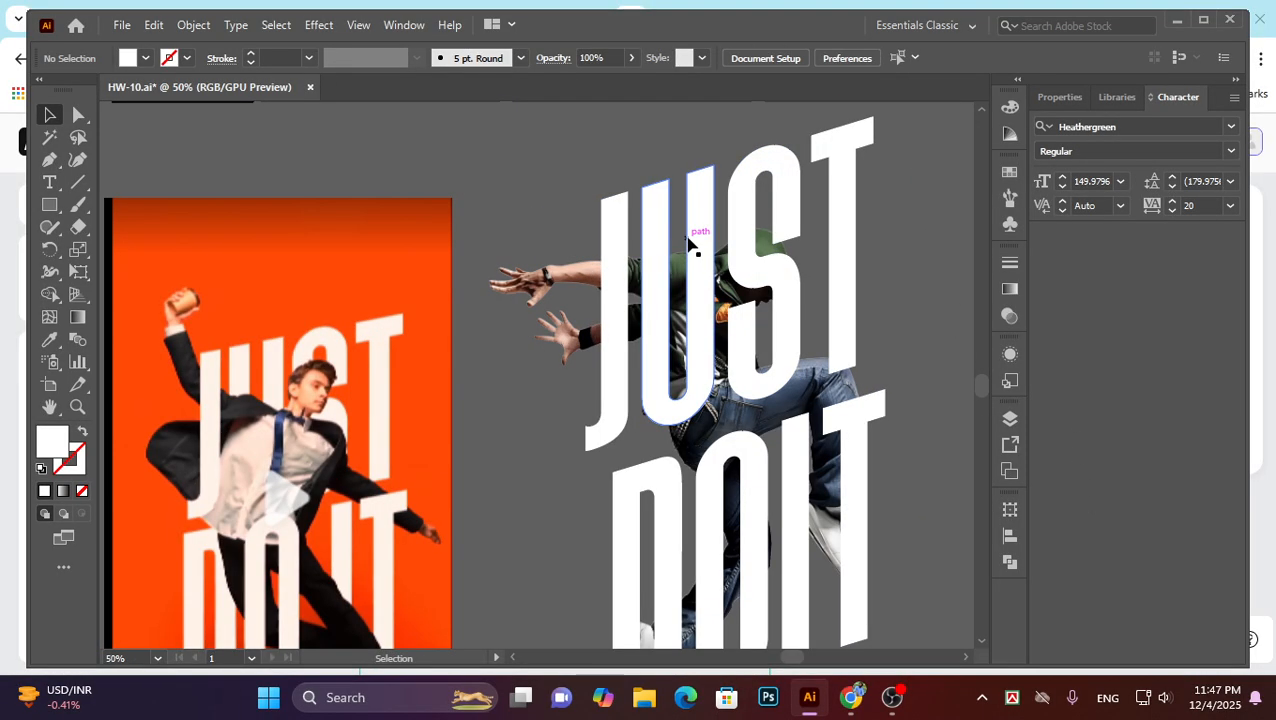
{"action": "left_click", "coordinate": [731, 245]}
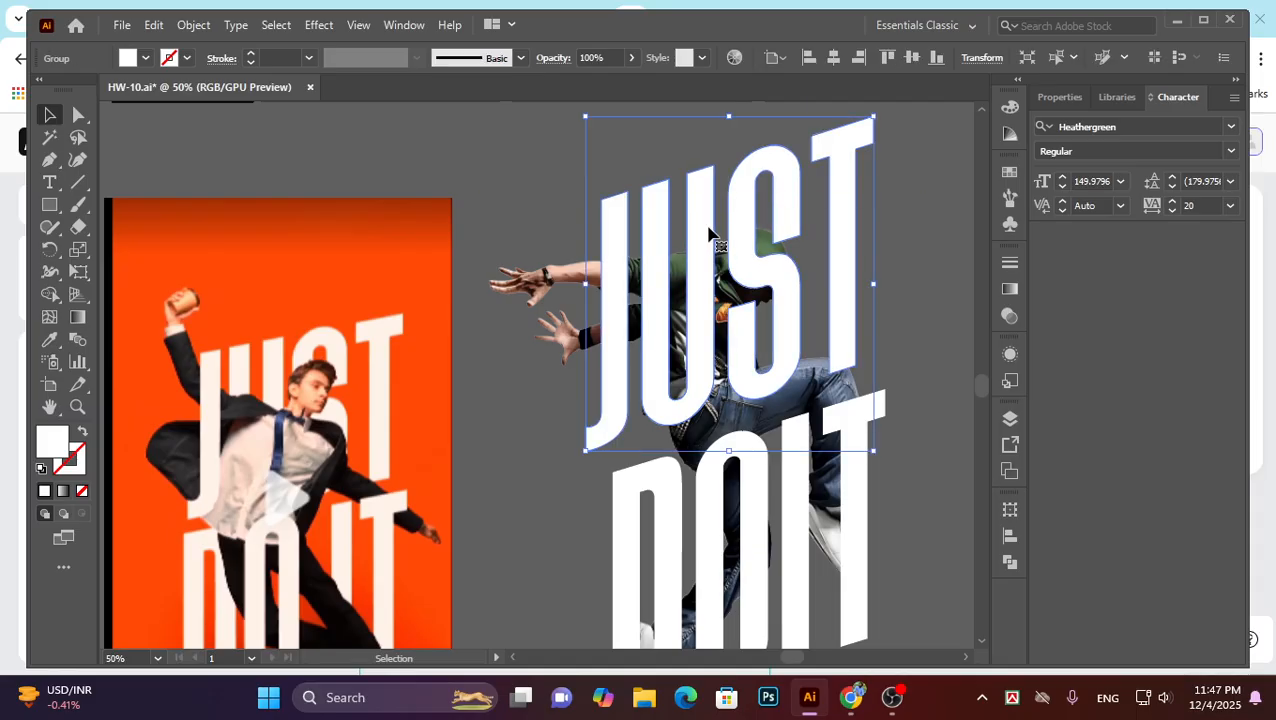
{"action": "key", "text": "a"}
{"action": "key", "text": "v"}
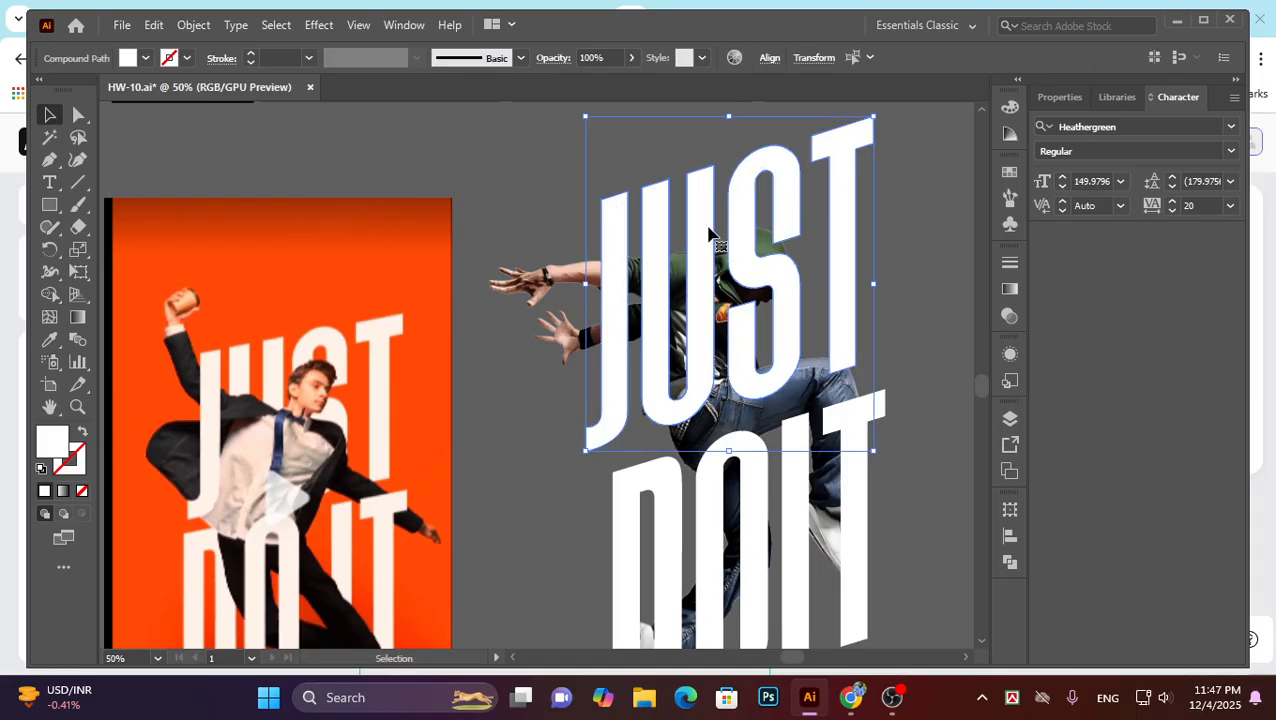
Send the letters "U" and "S" of "JUST" to the back, behind the dancer image.
{"action": "left_click", "coordinate": [820, 255]}
{"action": "left_click", "coordinate": [731, 243]}
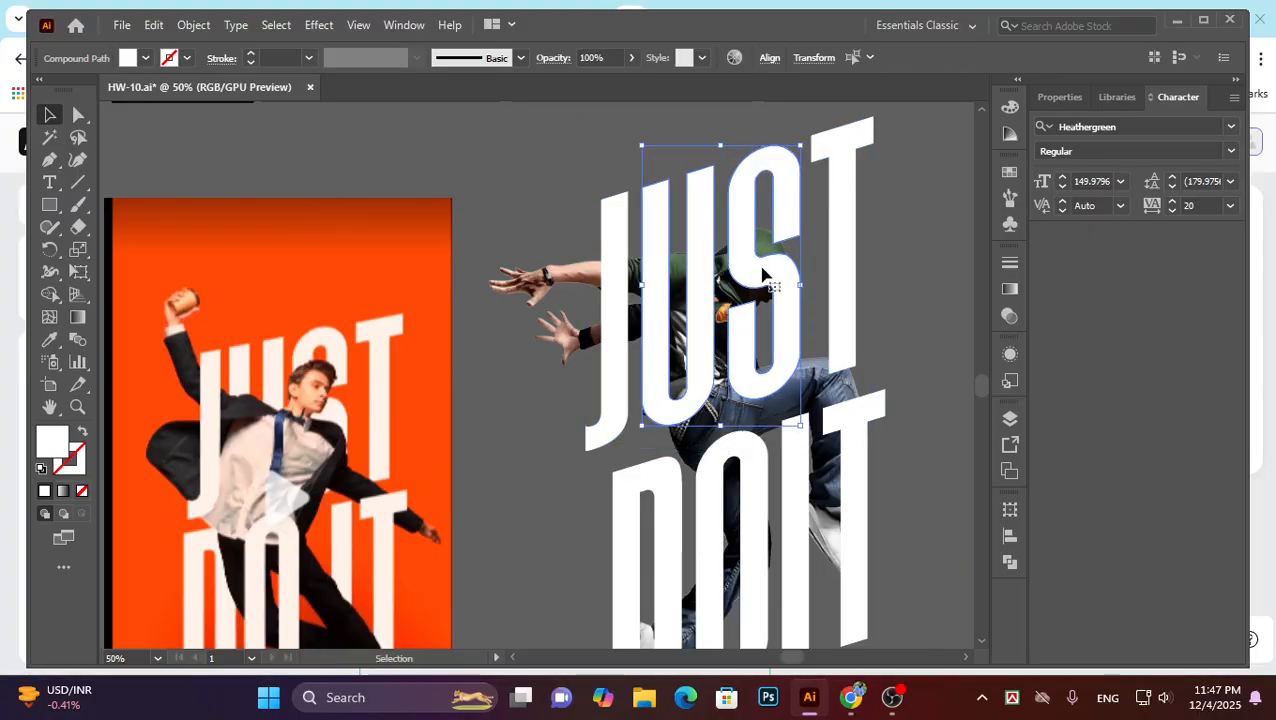
{"action": "right_click", "coordinate": [742, 252]}
{"action": "mouse_move", "coordinate": [884, 444]}
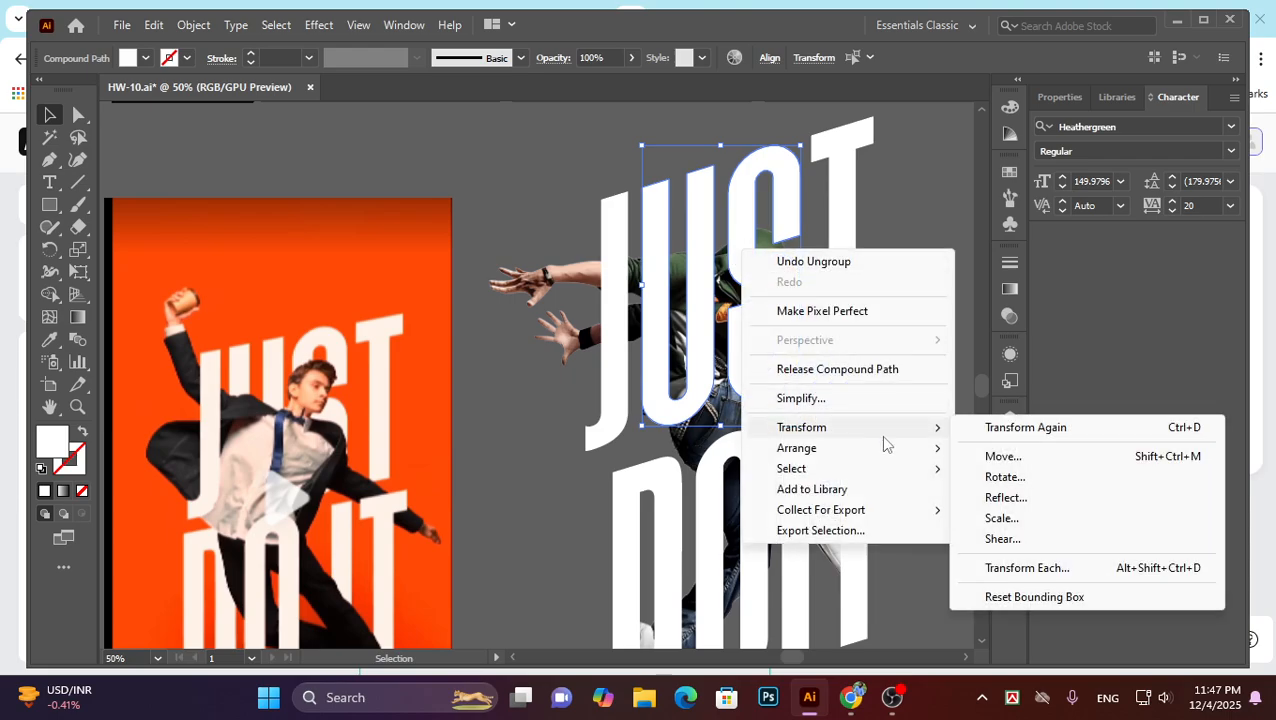
{"action": "mouse_move", "coordinate": [843, 447]}
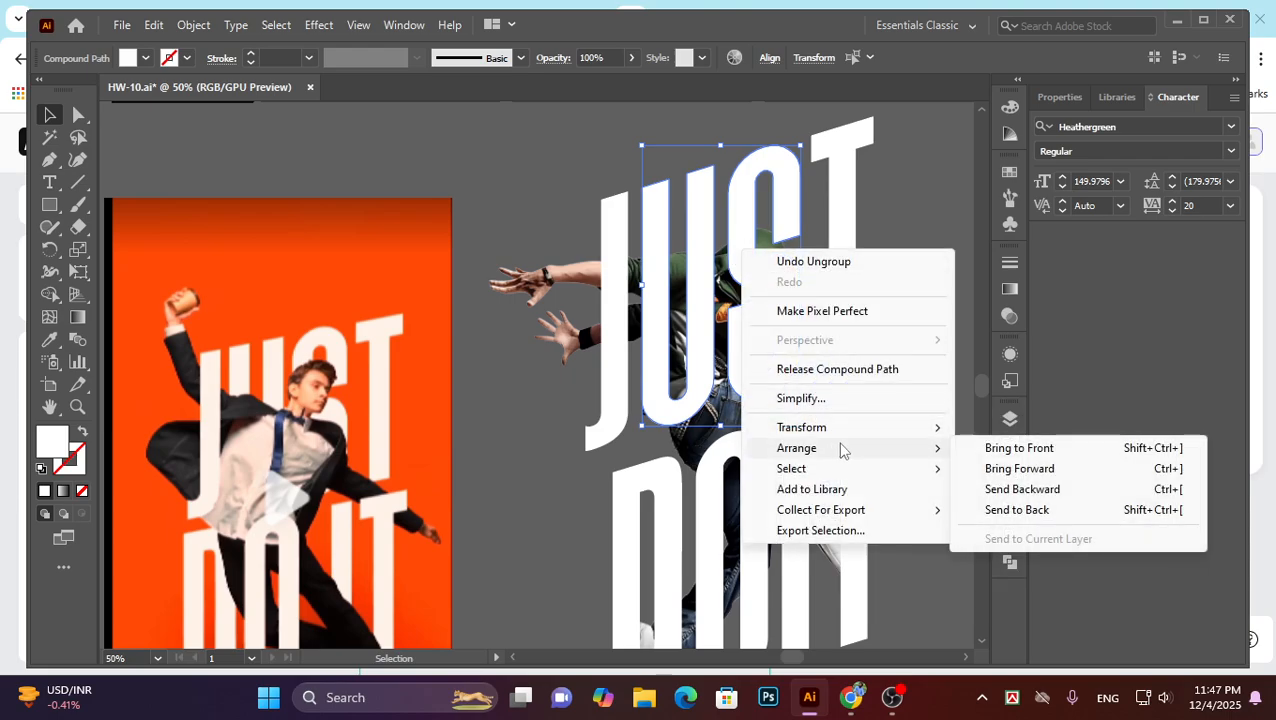
{"action": "left_click", "coordinate": [1015, 510]}
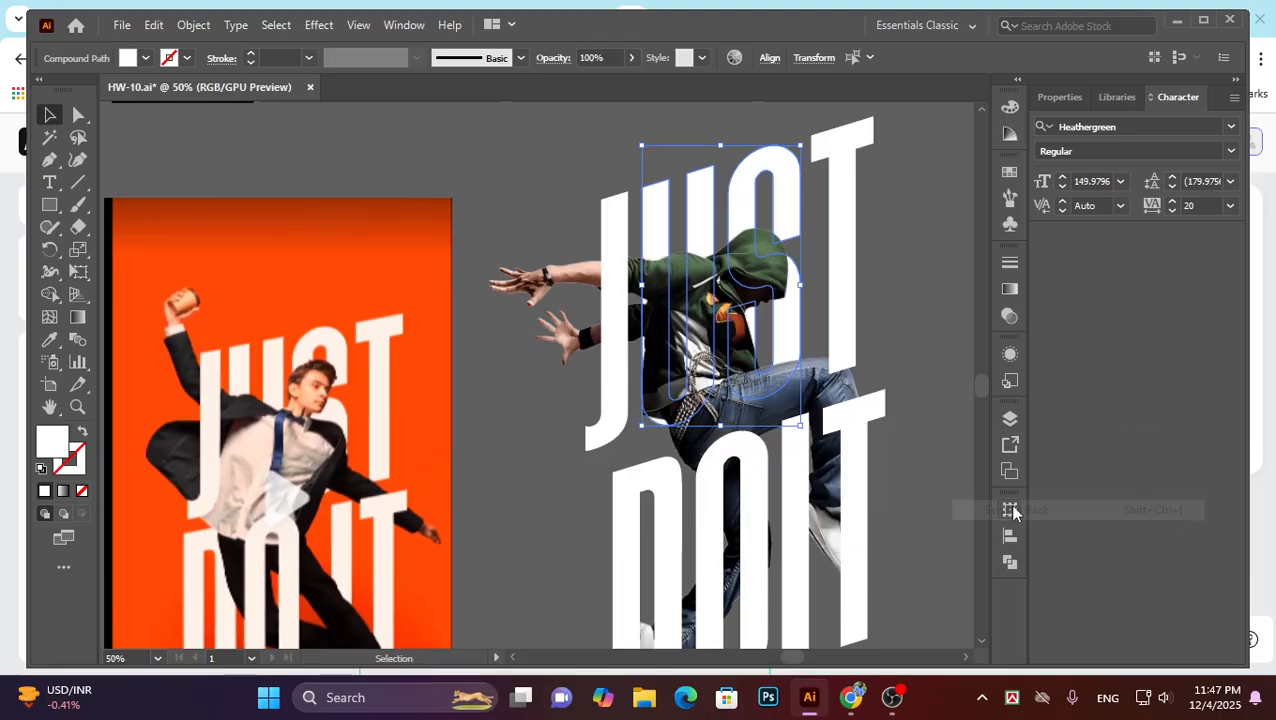
{"action": "left_click", "coordinate": [703, 325]}
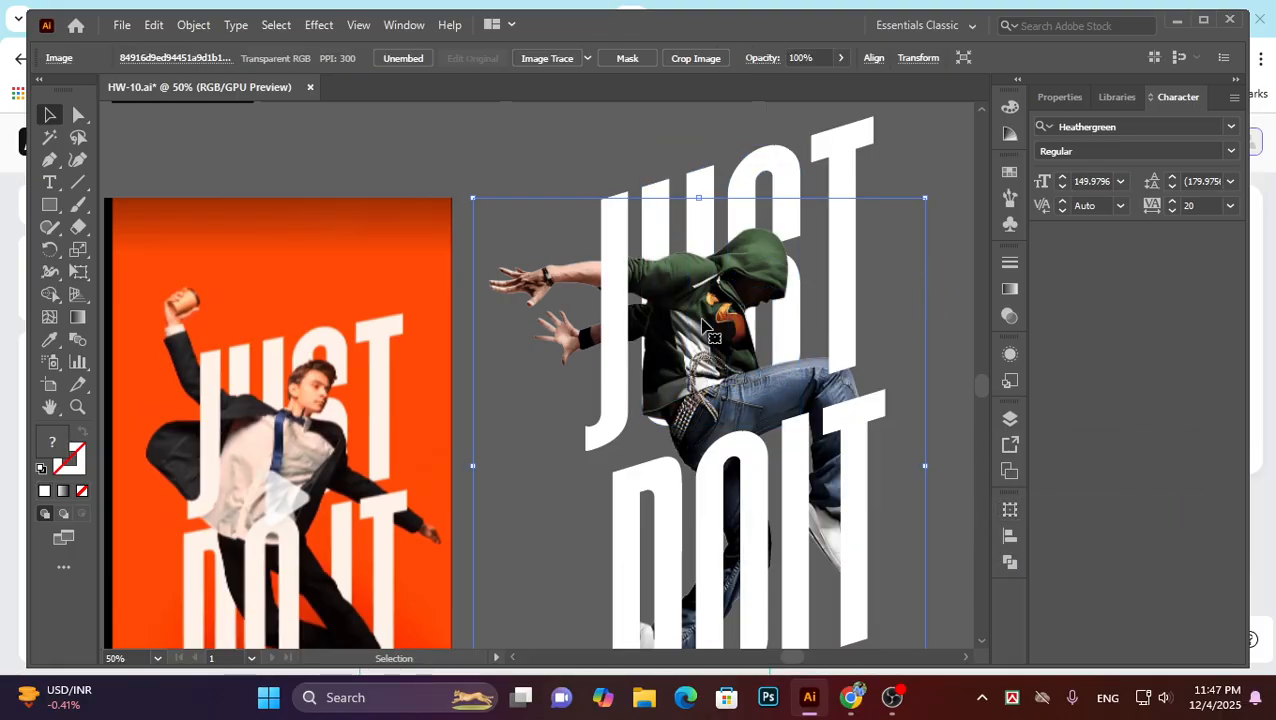
{"action": "left_click", "coordinate": [937, 158]}
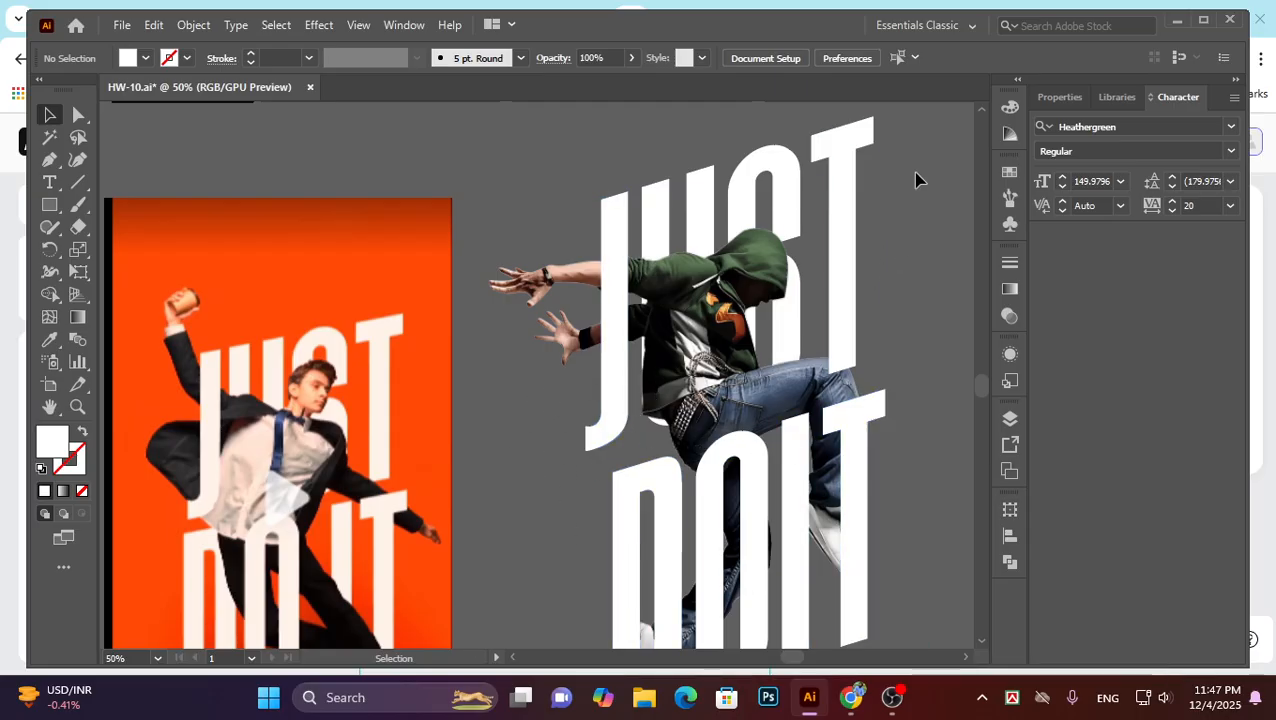
Ungroup the word "DOIT" into separate letters and deselect them.
{"action": "scroll", "coordinate": [757, 501], "scroll_direction": "down", "scroll_amount": 3}
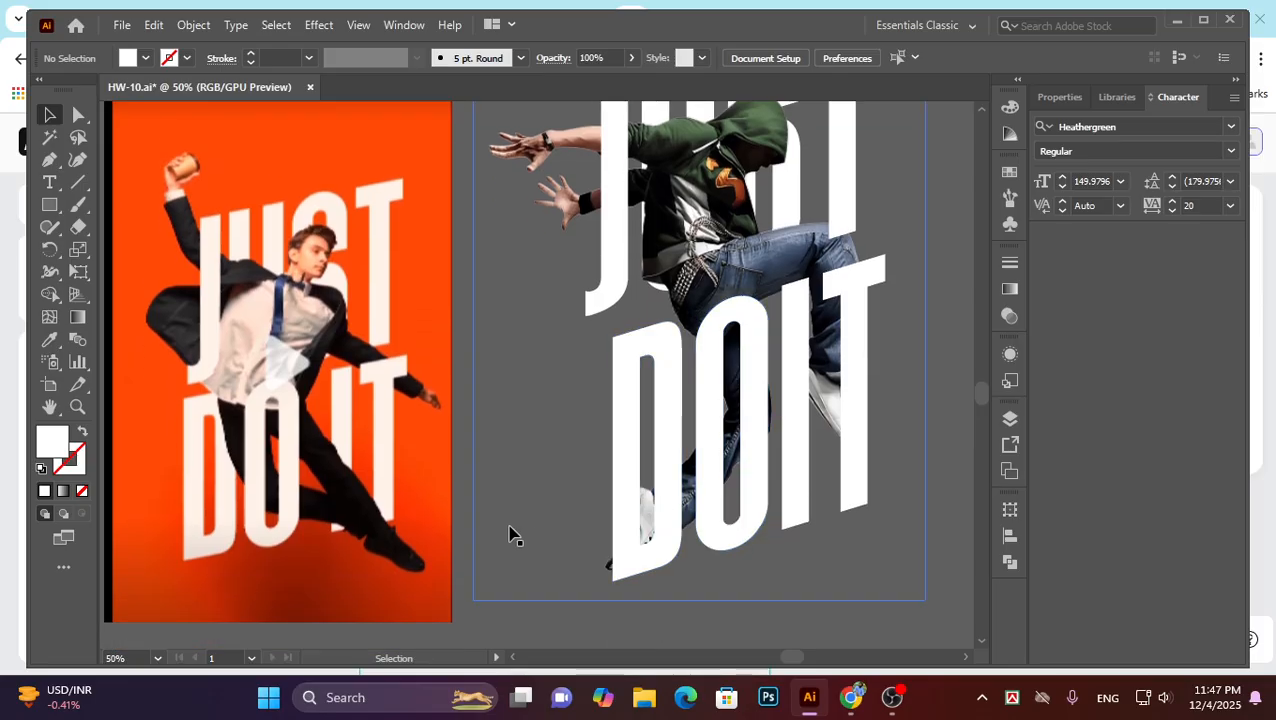
{"action": "left_click", "coordinate": [630, 455]}
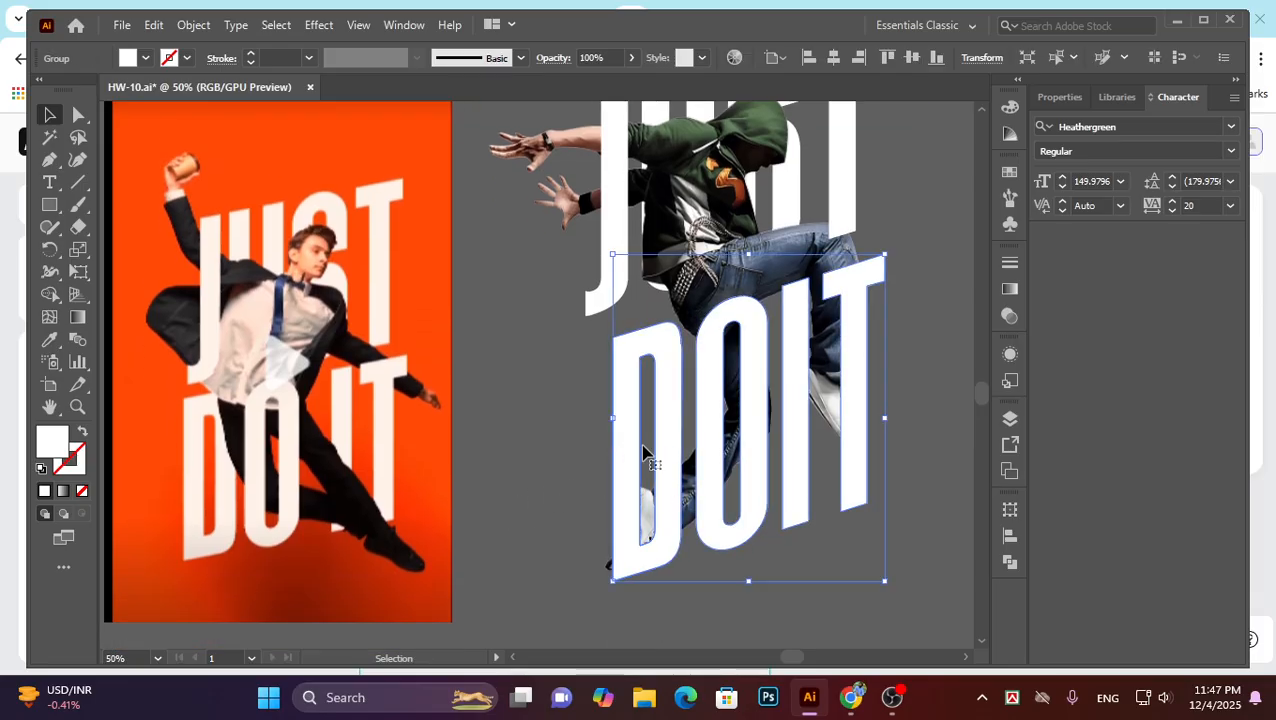
{"action": "left_click", "coordinate": [649, 527]}
{"action": "left_click", "coordinate": [628, 458]}
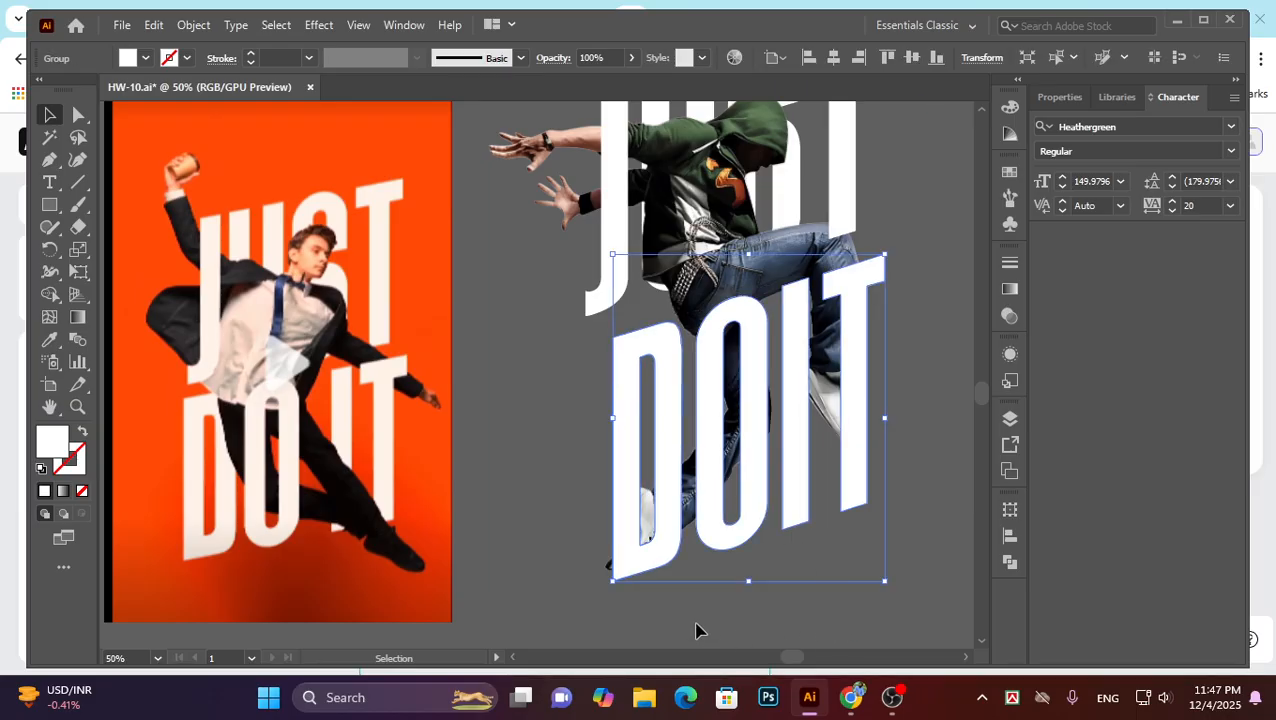
{"action": "left_click", "coordinate": [646, 621]}
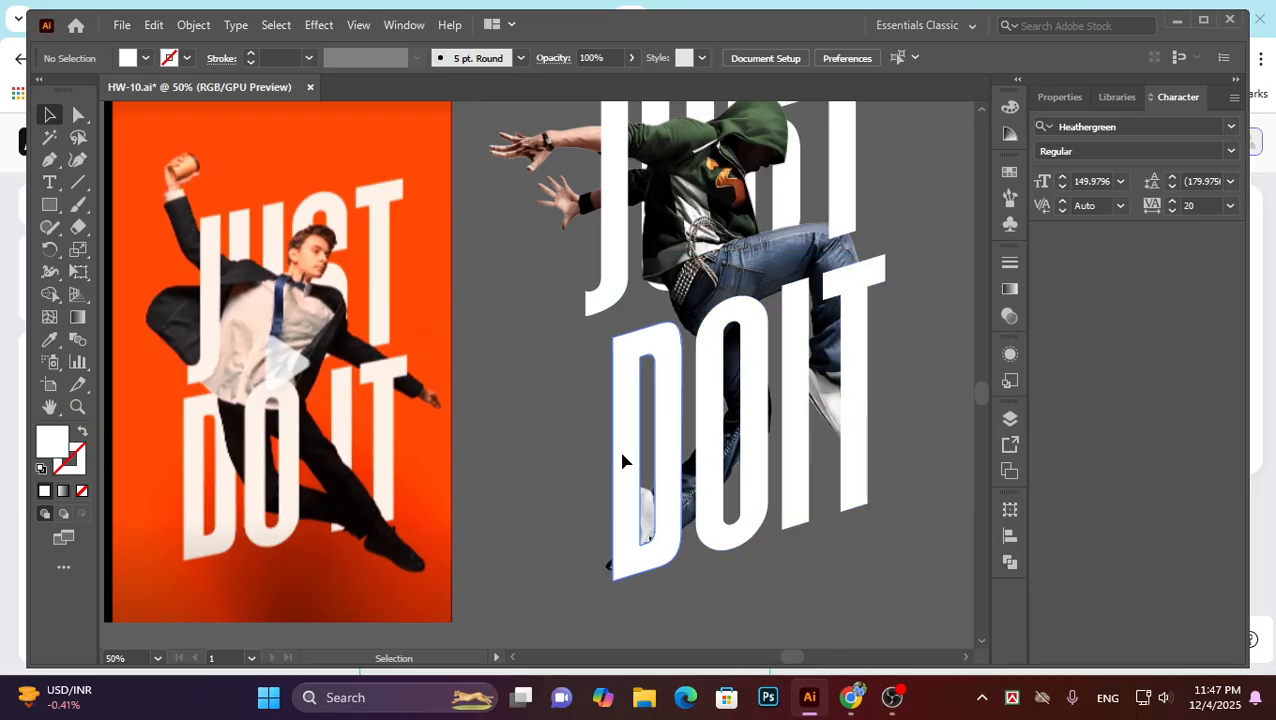
{"action": "left_click", "coordinate": [621, 459]}
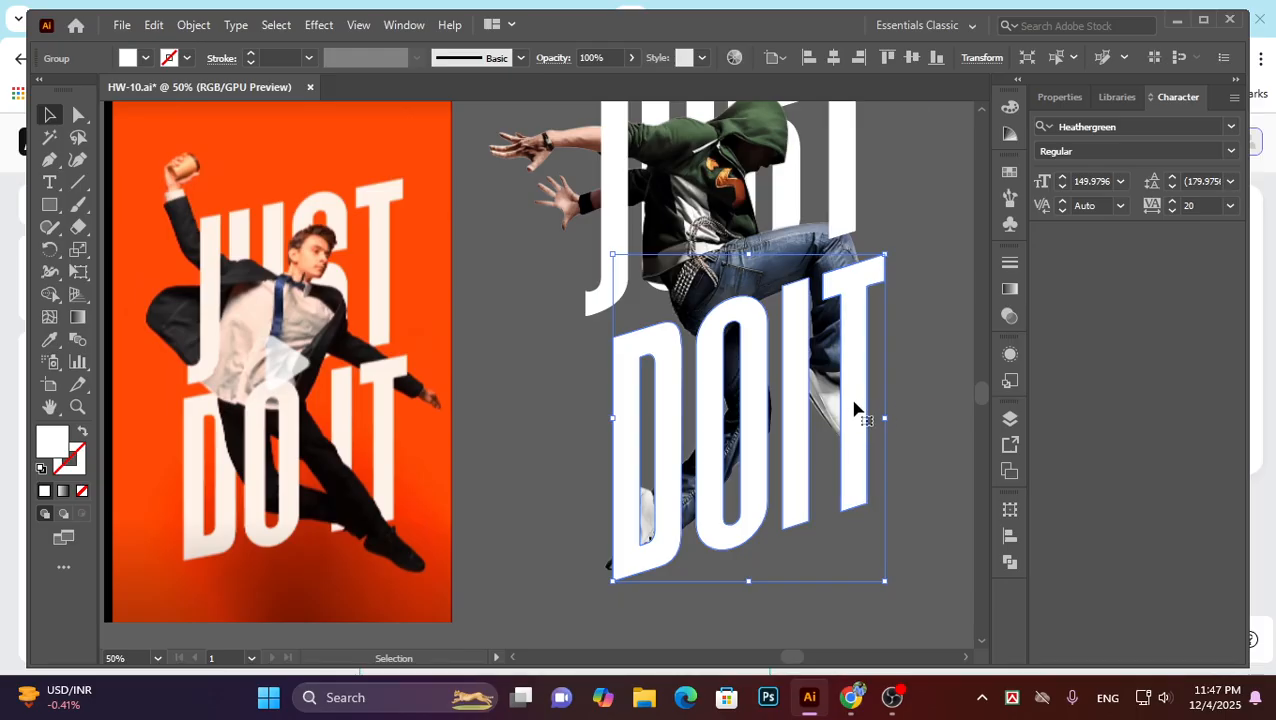
{"action": "left_click", "coordinate": [843, 292]}
{"action": "left_click", "coordinate": [846, 294]}
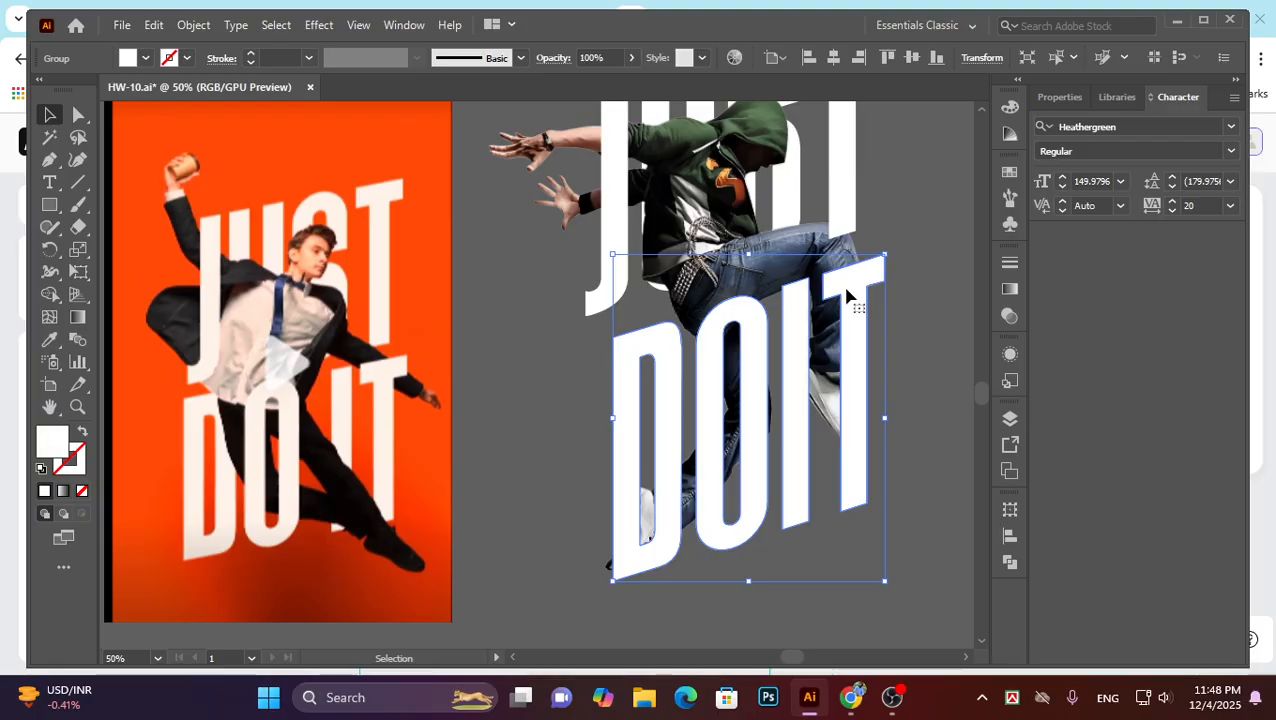
{"action": "right_click", "coordinate": [846, 294]}
{"action": "left_click", "coordinate": [898, 450]}
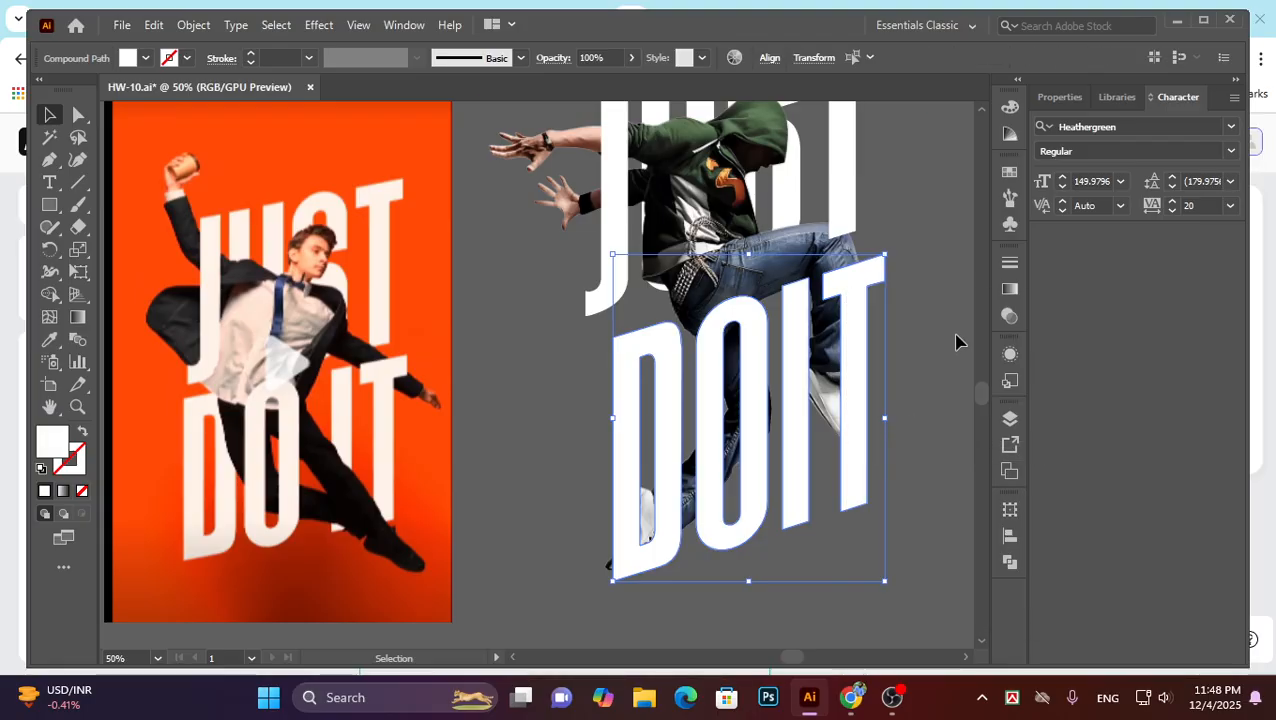
{"action": "left_click", "coordinate": [955, 338]}
Send the letter "T" of "DOIT" backward behind the dancer's bent leg and shoe.
{"action": "left_click", "coordinate": [836, 314]}
{"action": "key", "text": "ctrl+bracketleft"}
{"action": "key", "text": "ctrl+bracketleft"}
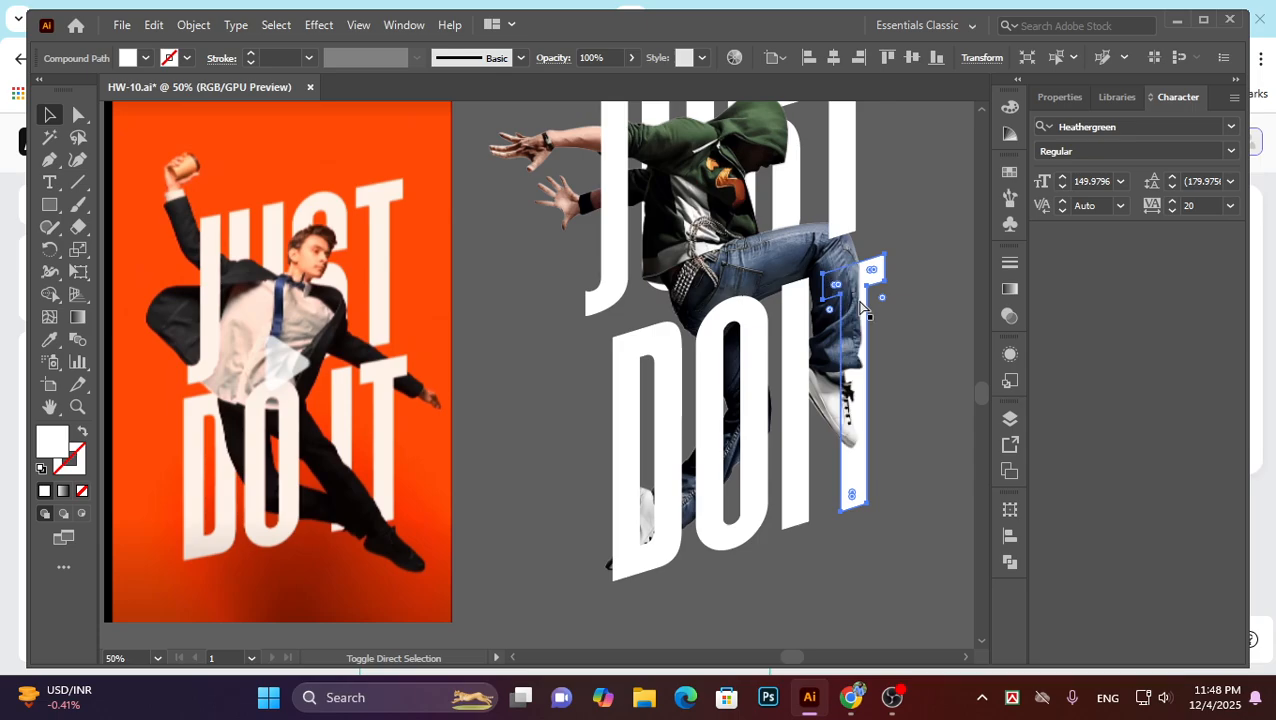
{"action": "left_click", "coordinate": [930, 256]}
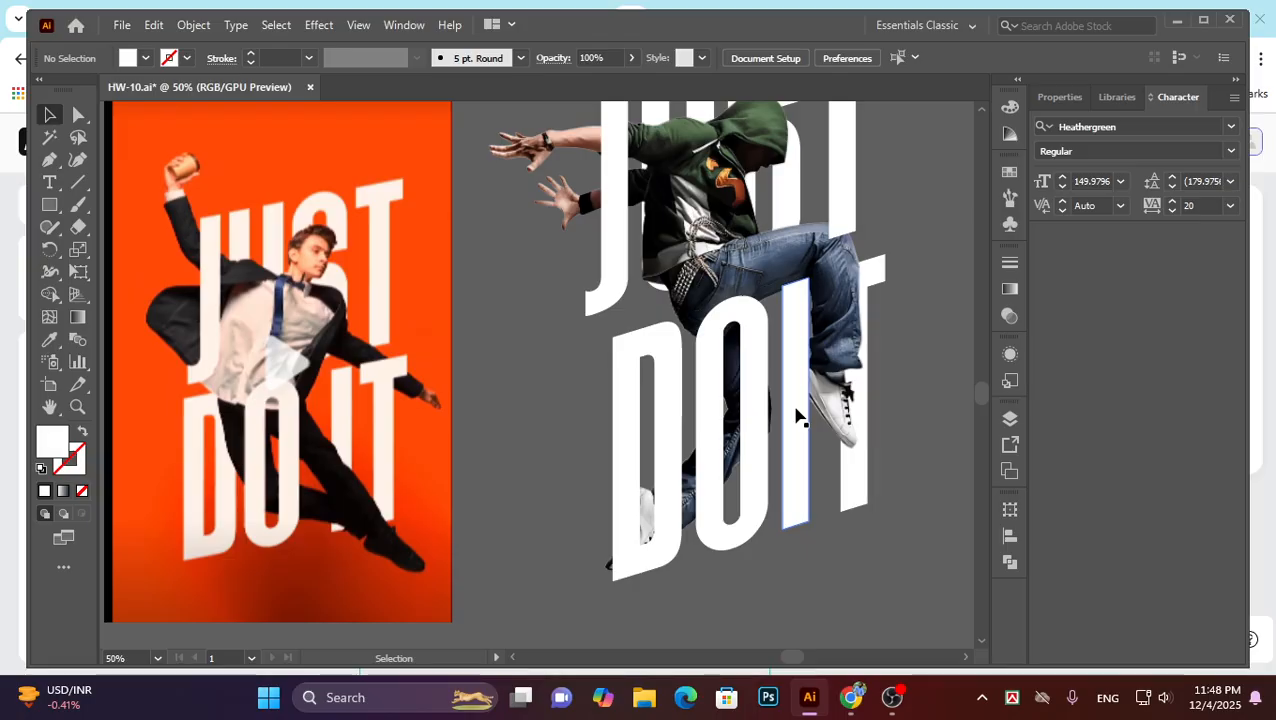
{"action": "left_click", "coordinate": [797, 414]}
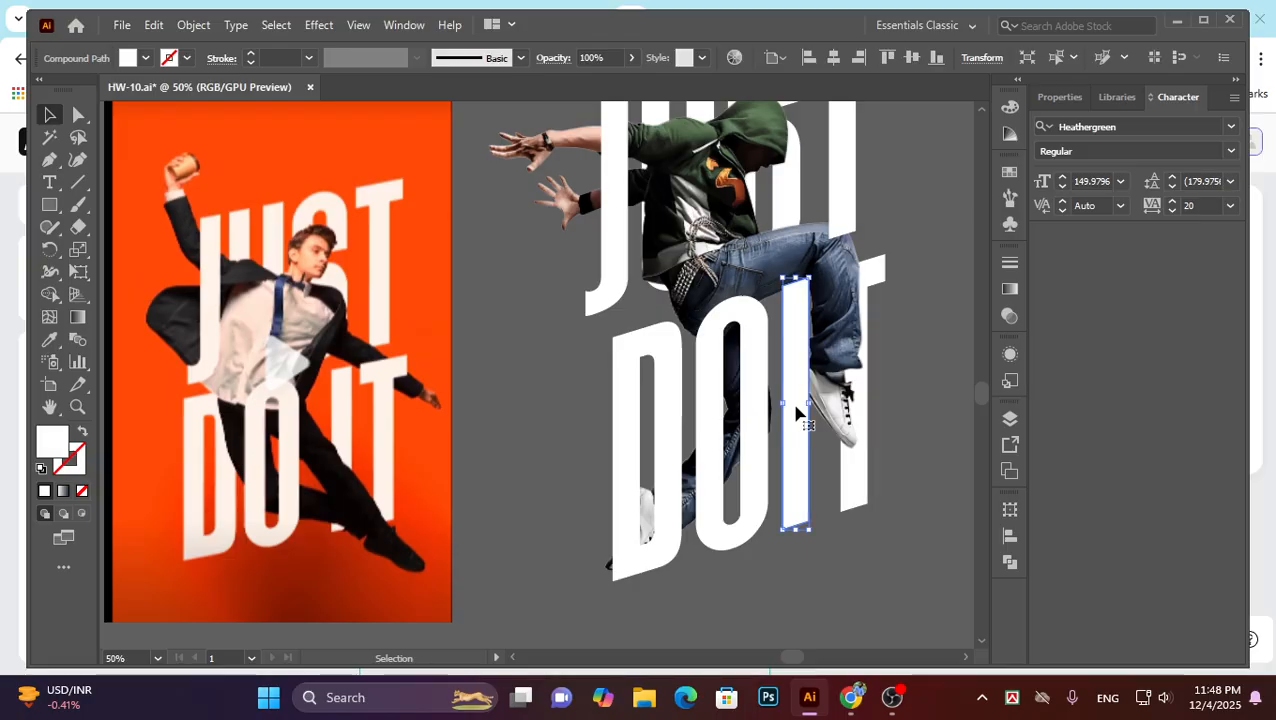
{"action": "left_click", "coordinate": [934, 268]}
{"action": "left_click", "coordinate": [757, 398]}
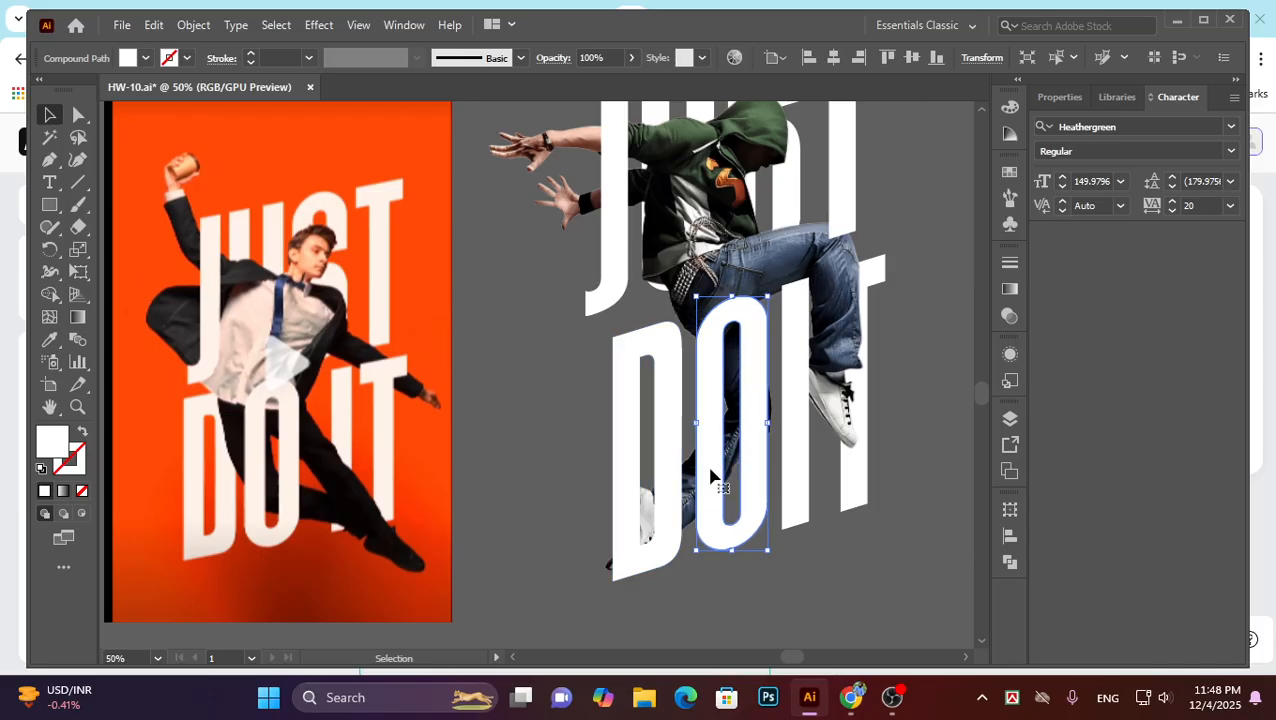
{"action": "left_click", "coordinate": [749, 618]}
{"action": "scroll", "coordinate": [720, 540], "scroll_direction": "down", "scroll_amount": 1}
{"action": "key", "text": "ctrl+alt"}
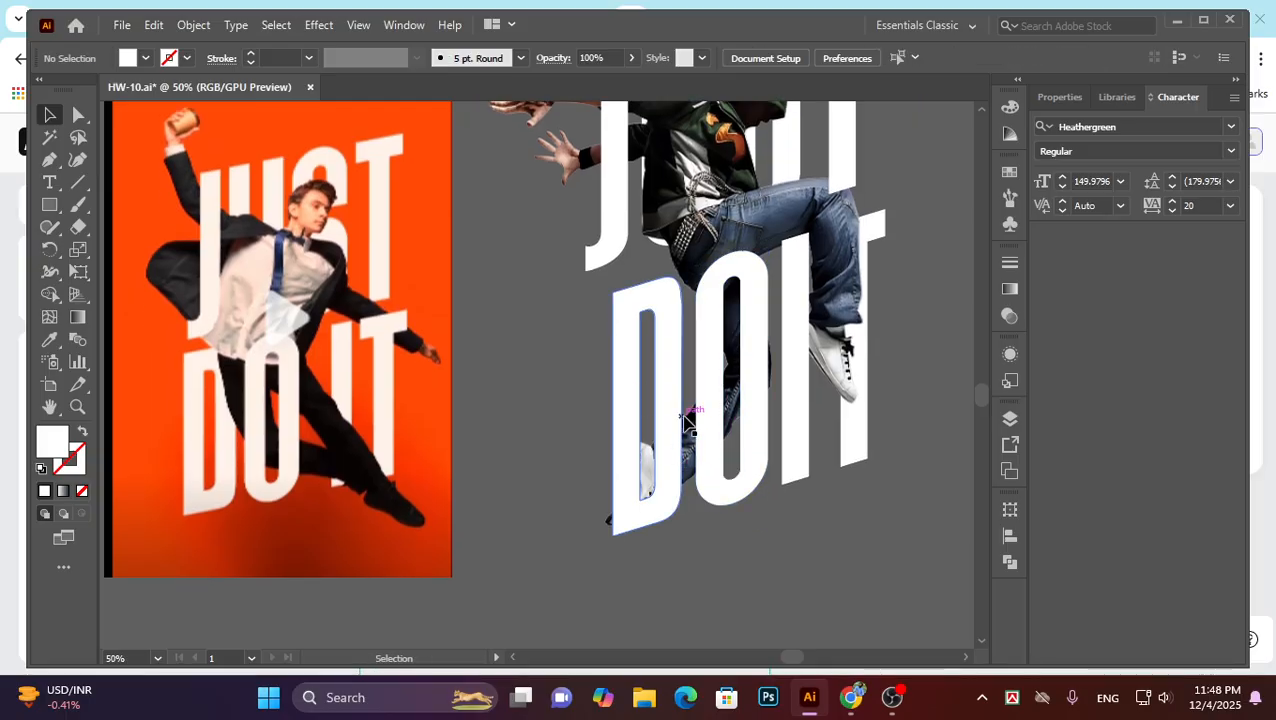
Lower the opacity of the letters "D" and "O" of "DOIT" to 46% and deselect them.
{"action": "left_click", "coordinate": [672, 441], "text": "shift"}
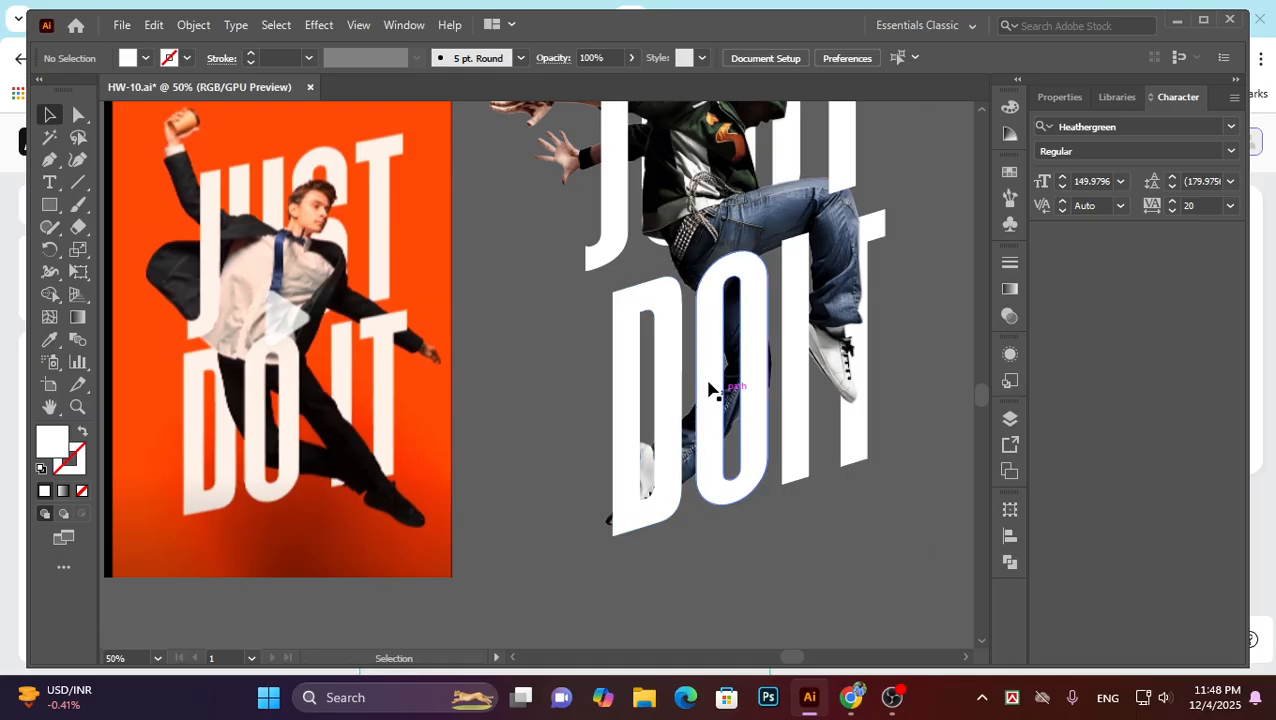
{"action": "left_click", "coordinate": [724, 352], "text": "shift"}
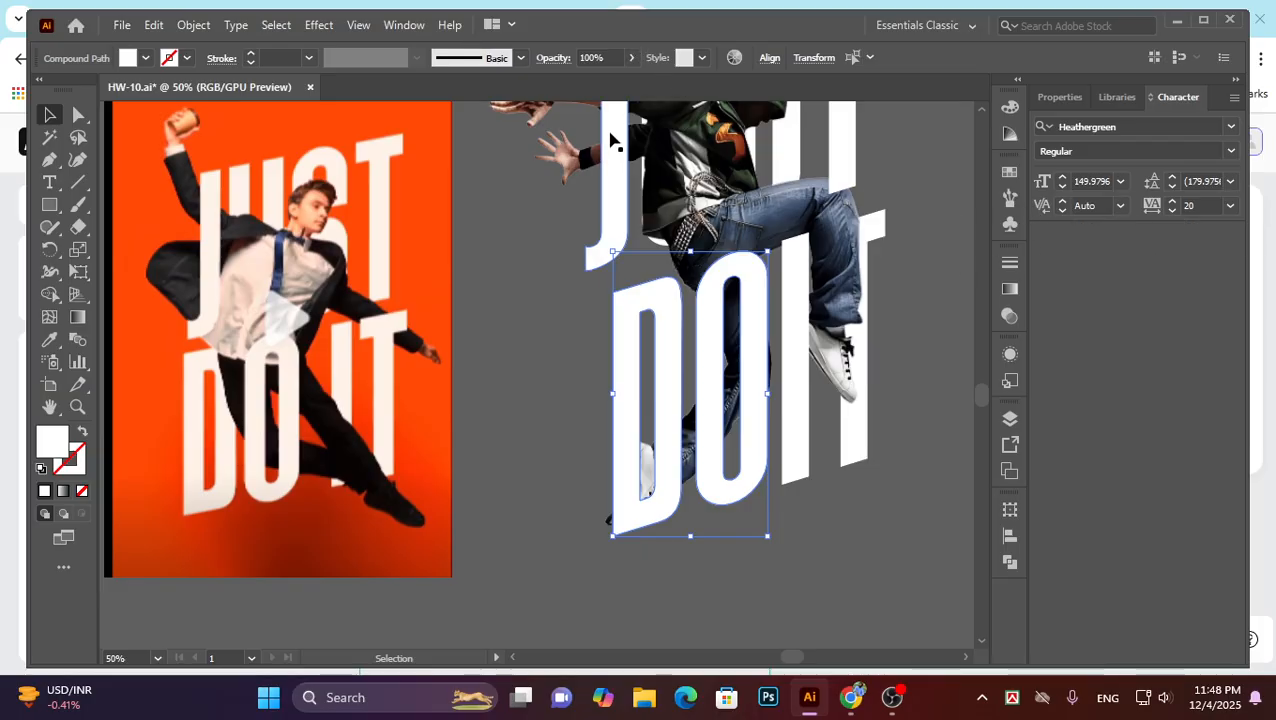
{"action": "left_click", "coordinate": [631, 58]}
{"action": "left_click", "coordinate": [596, 81]}
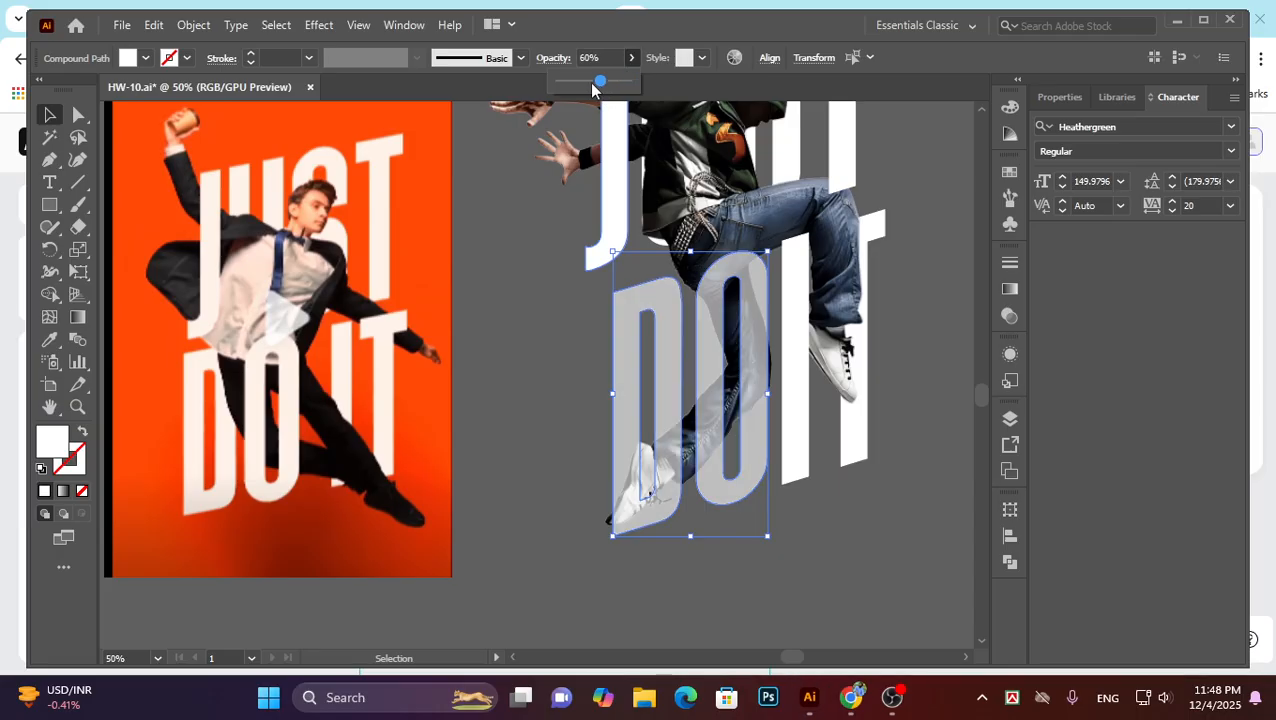
{"action": "left_click", "coordinate": [591, 81]}
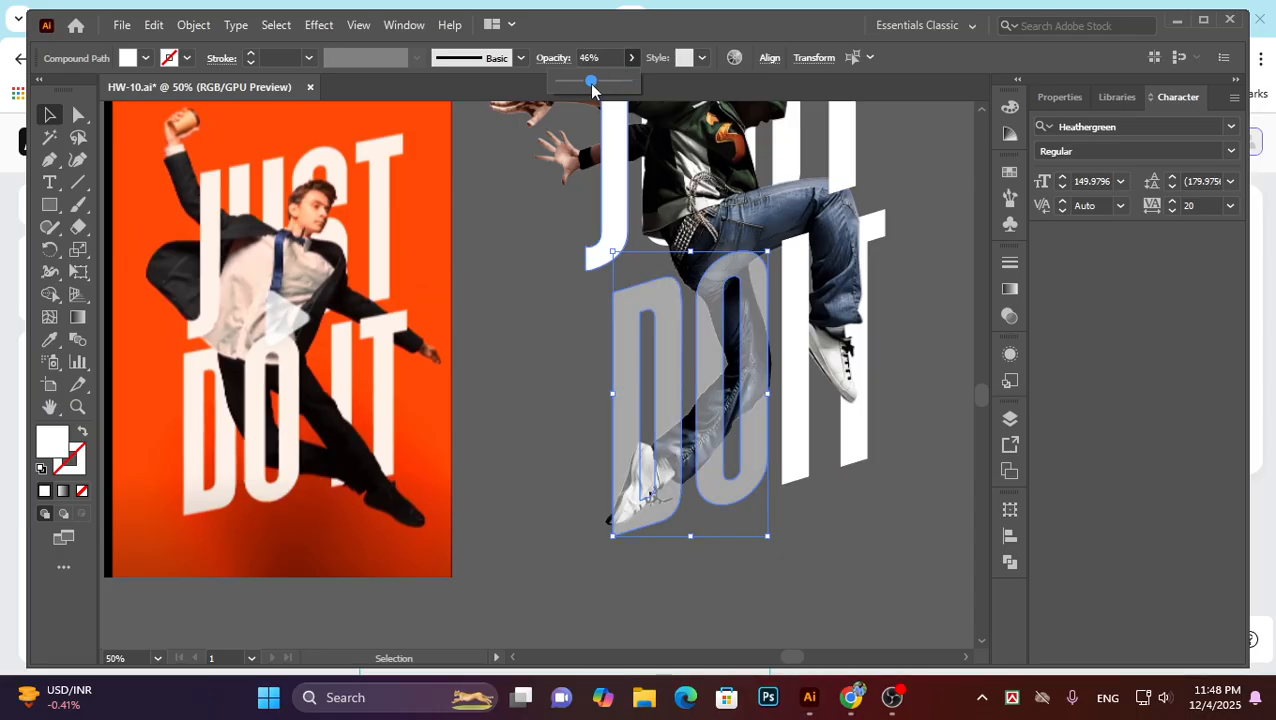
{"action": "left_click", "coordinate": [934, 185]}
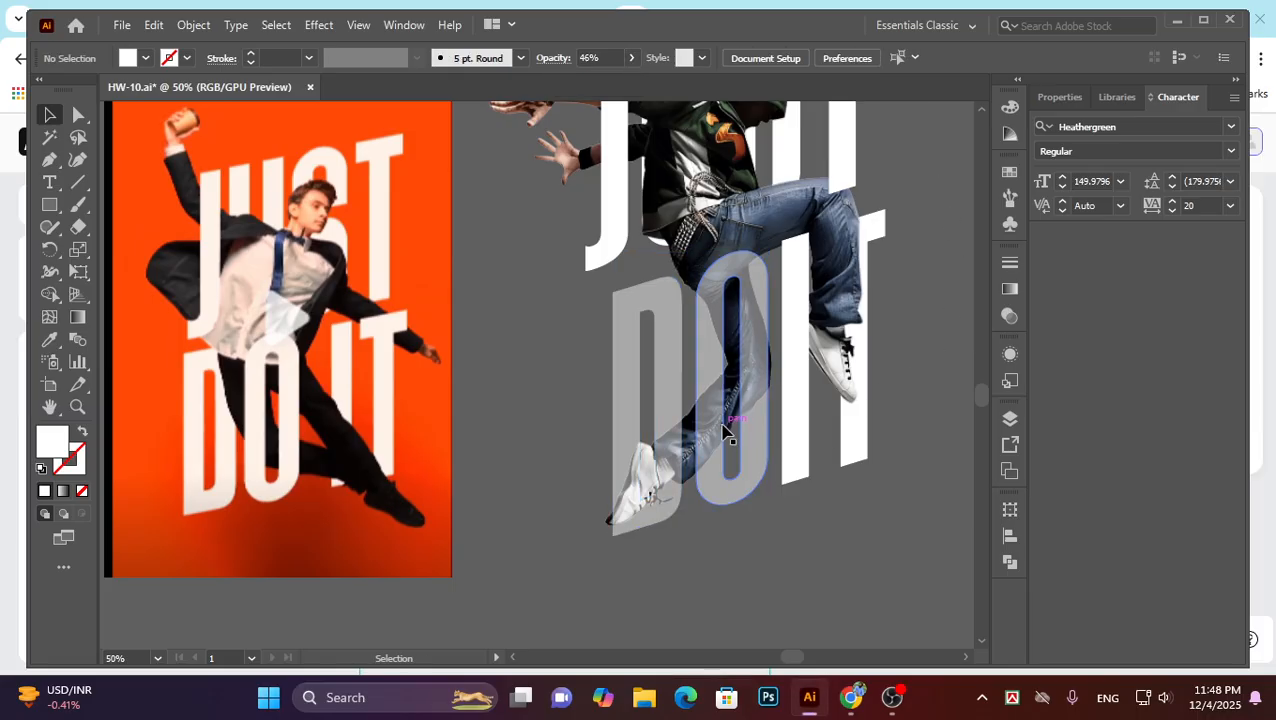
Group the semi-transparent letters "D" and "O" into one object.
{"action": "left_click", "coordinate": [683, 425]}
{"action": "left_click", "coordinate": [683, 425], "text": "shift"}
{"action": "key", "text": "a"}
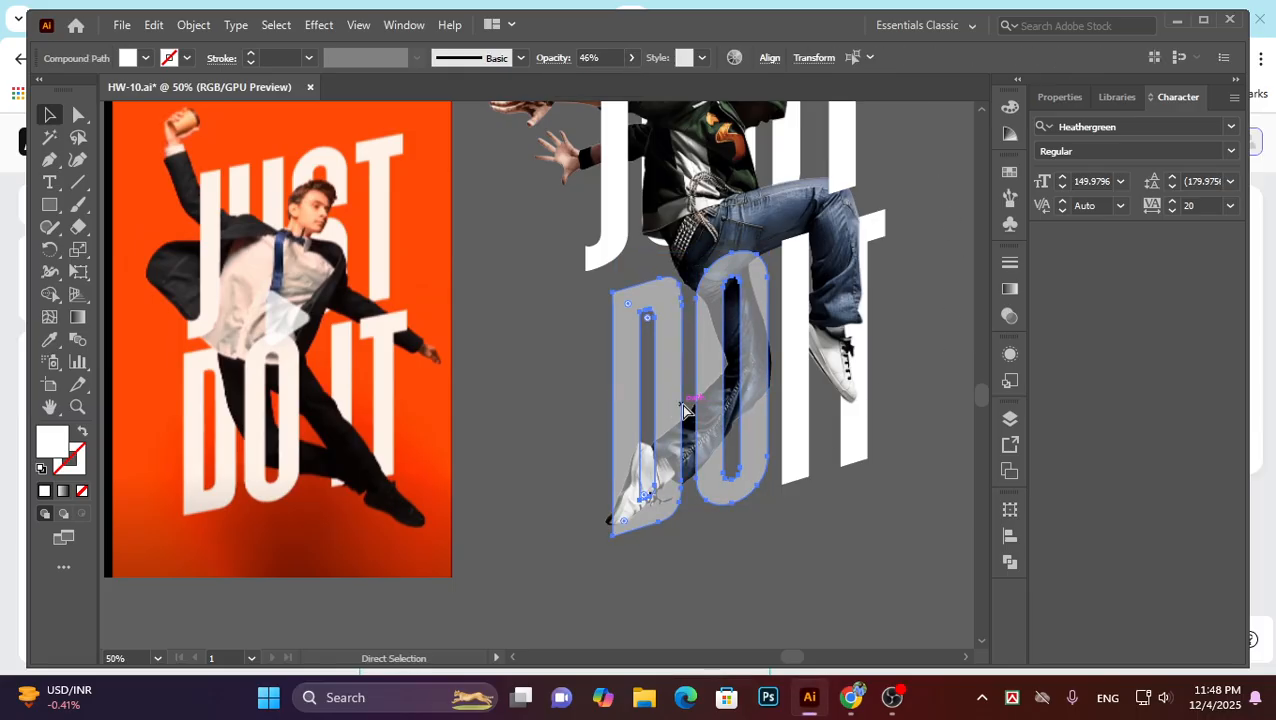
{"action": "key", "text": "ctrl+g"}
{"action": "key", "text": "v"}
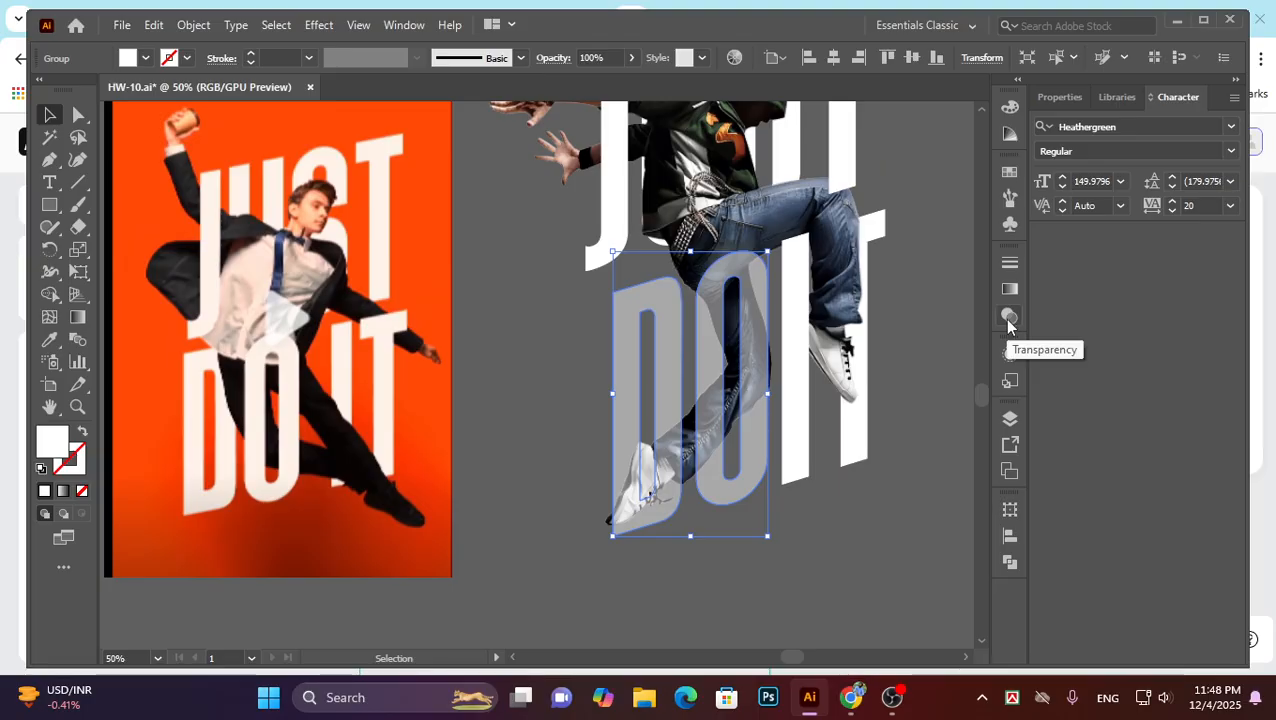
Add an opacity mask without clipping to the "DO" group and enter the mask for editing.
{"action": "left_click", "coordinate": [1009, 318]}
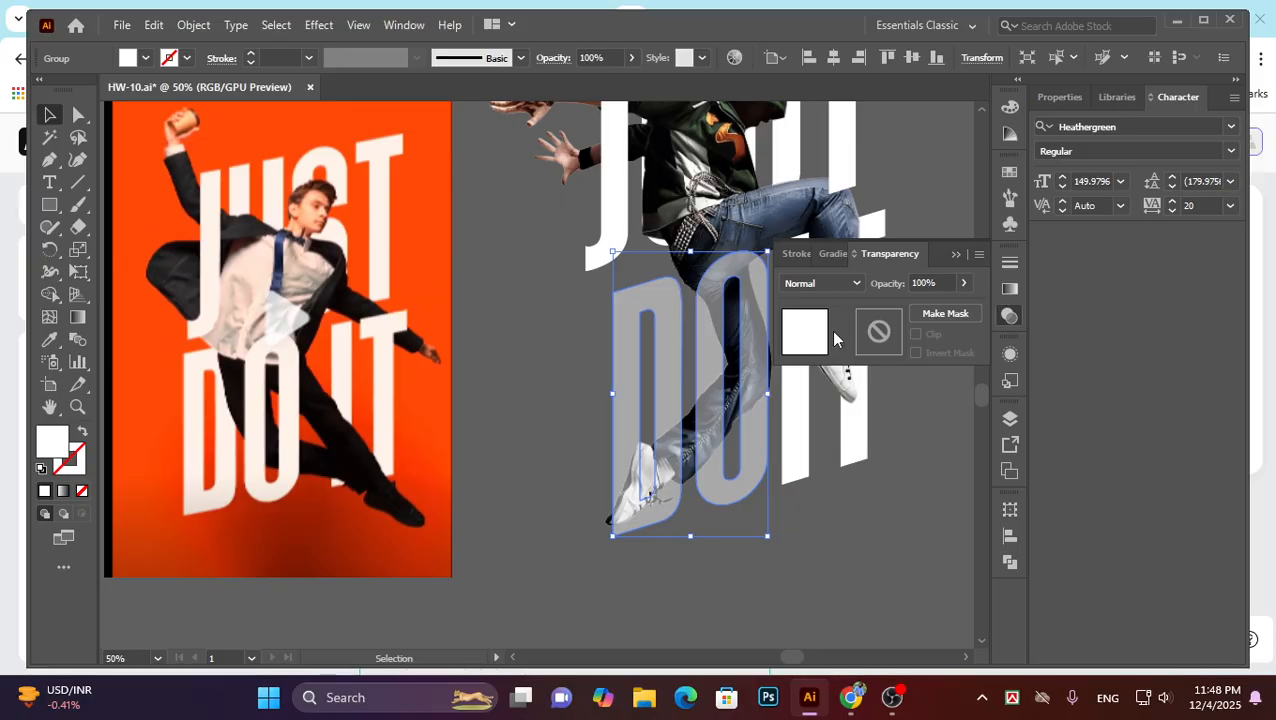
{"action": "left_click", "coordinate": [944, 313]}
{"action": "left_click", "coordinate": [916, 335]}
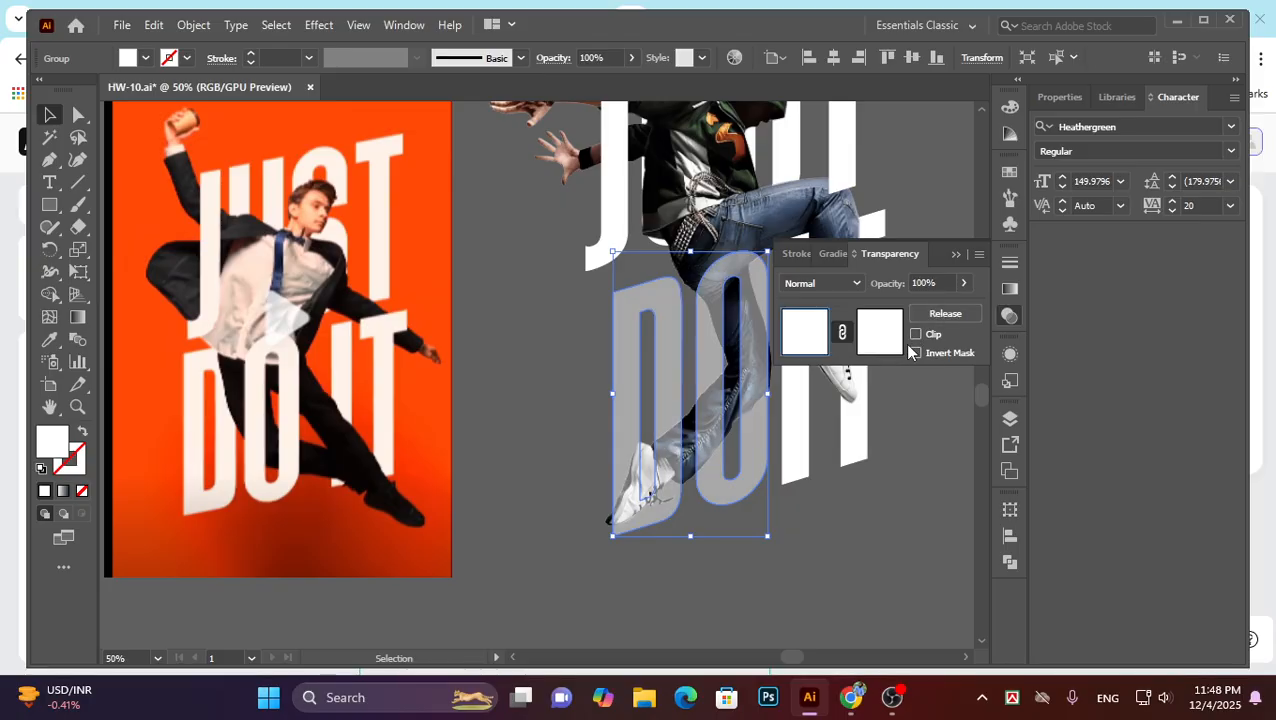
{"action": "left_click", "coordinate": [877, 336]}
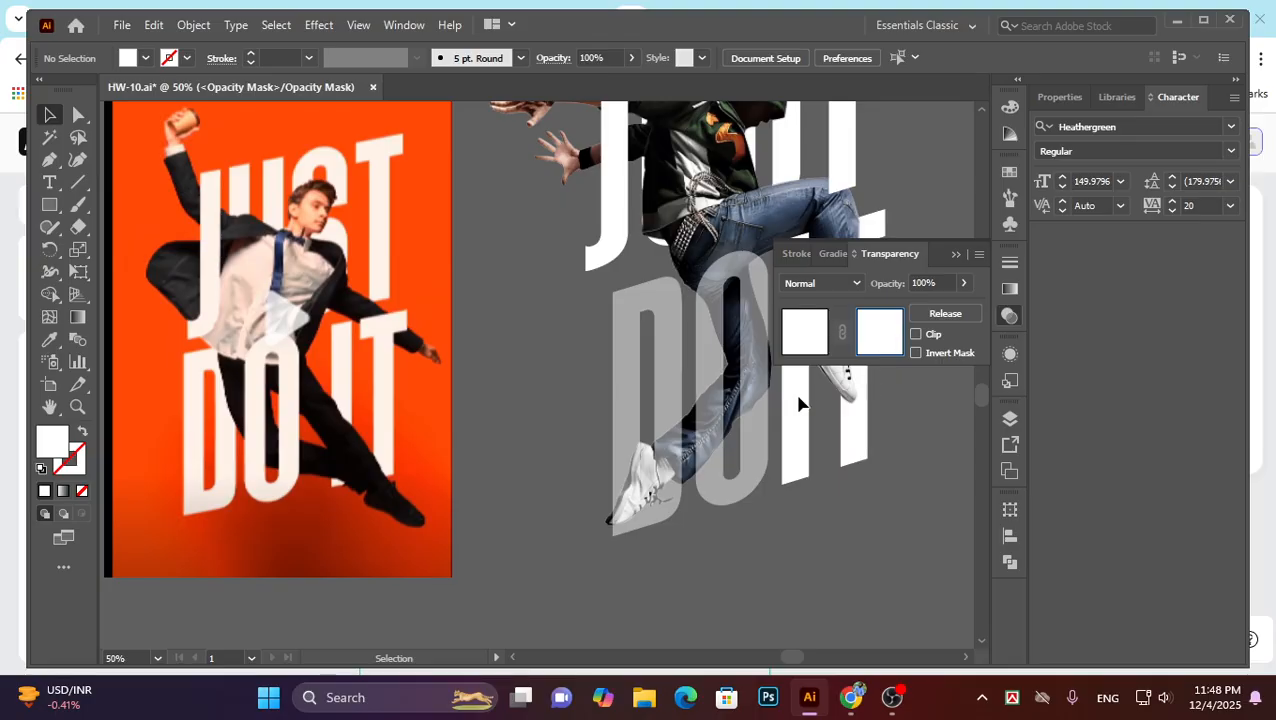
Activate the Pen tool inside the opacity mask and set its fill color to black.
{"action": "scroll", "coordinate": [434, 419], "scroll_direction": "up", "scroll_amount": 5}
{"action": "scroll", "coordinate": [326, 410], "scroll_direction": "down", "scroll_amount": 10}
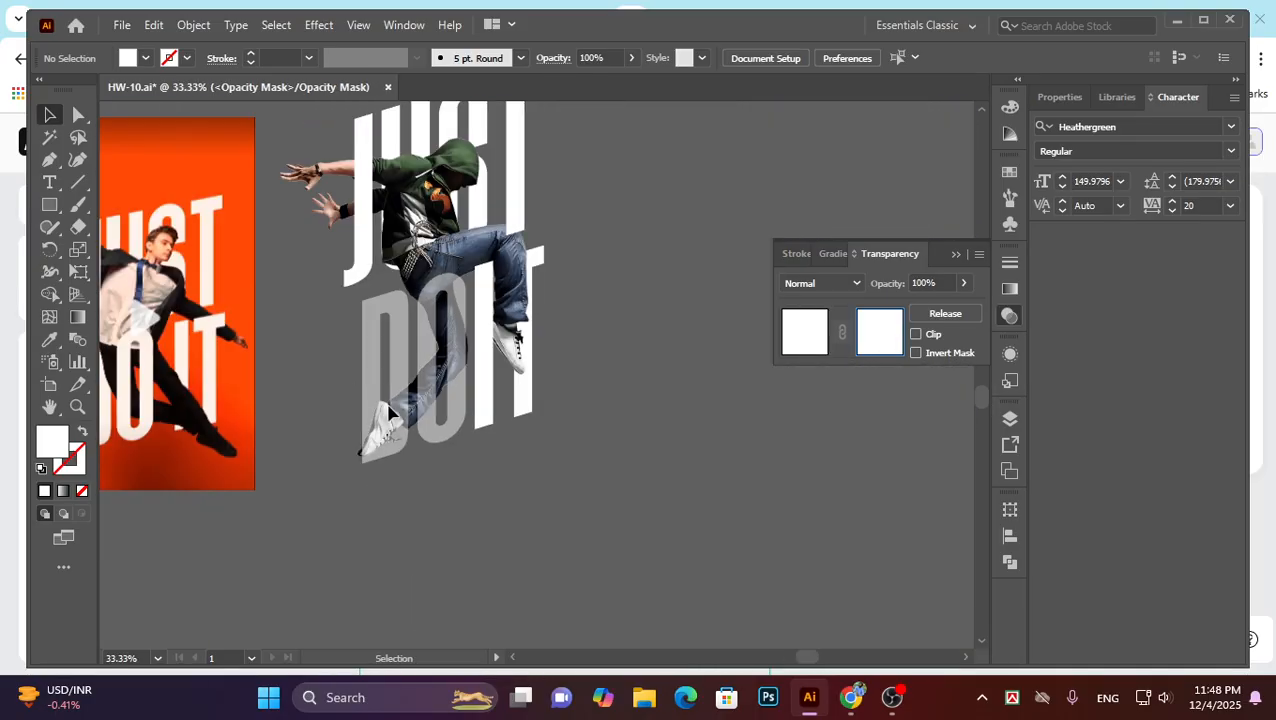
{"action": "scroll", "coordinate": [389, 413], "scroll_direction": "up", "scroll_amount": 4}
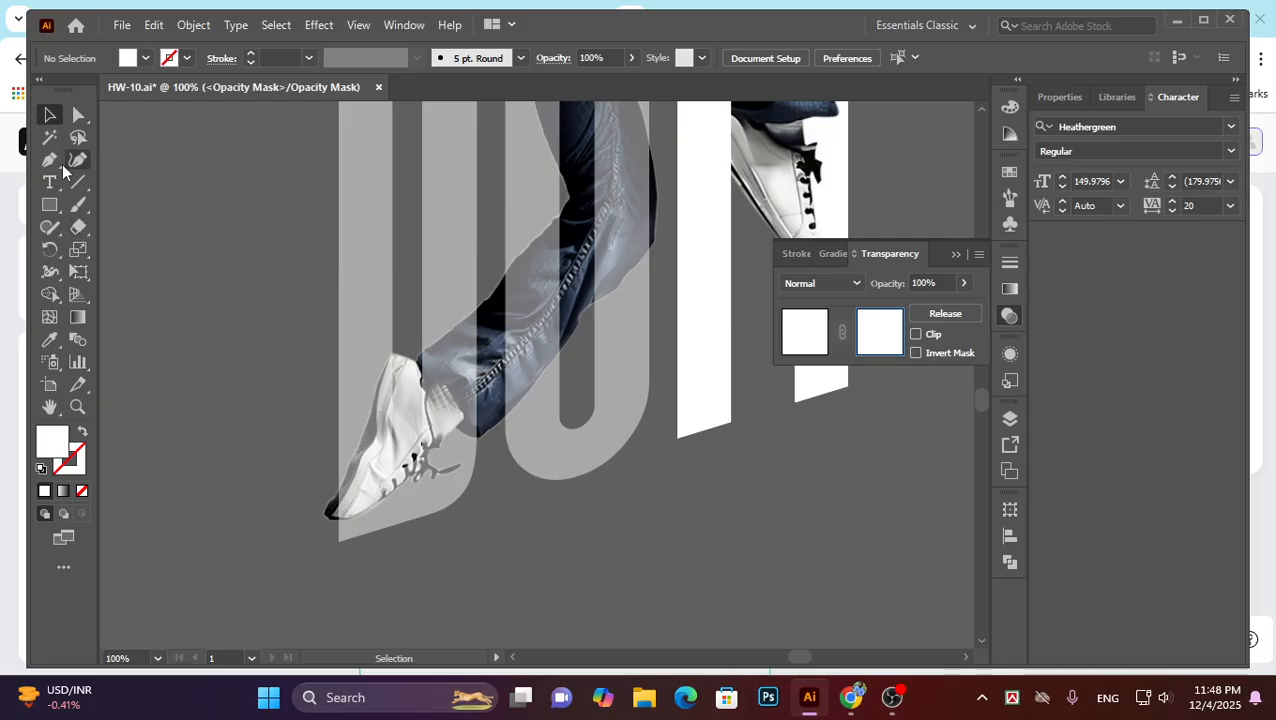
{"action": "left_click", "coordinate": [50, 160]}
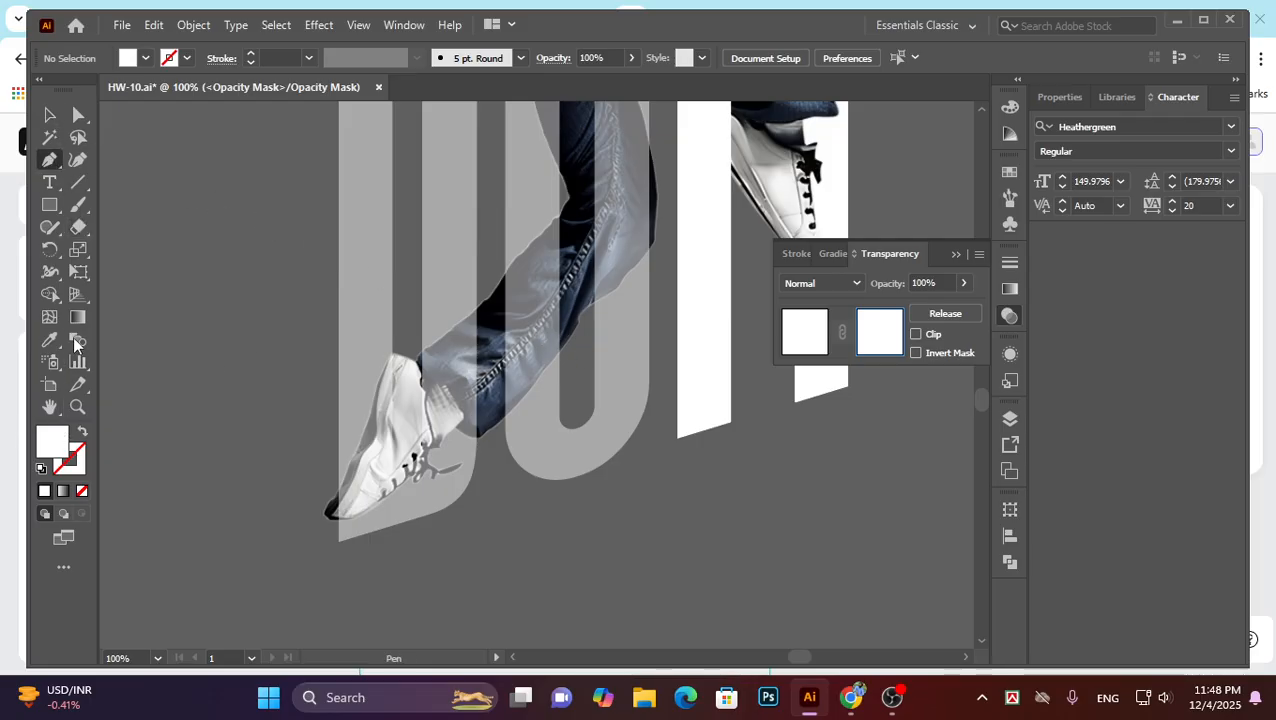
{"action": "double_click", "coordinate": [55, 447]}
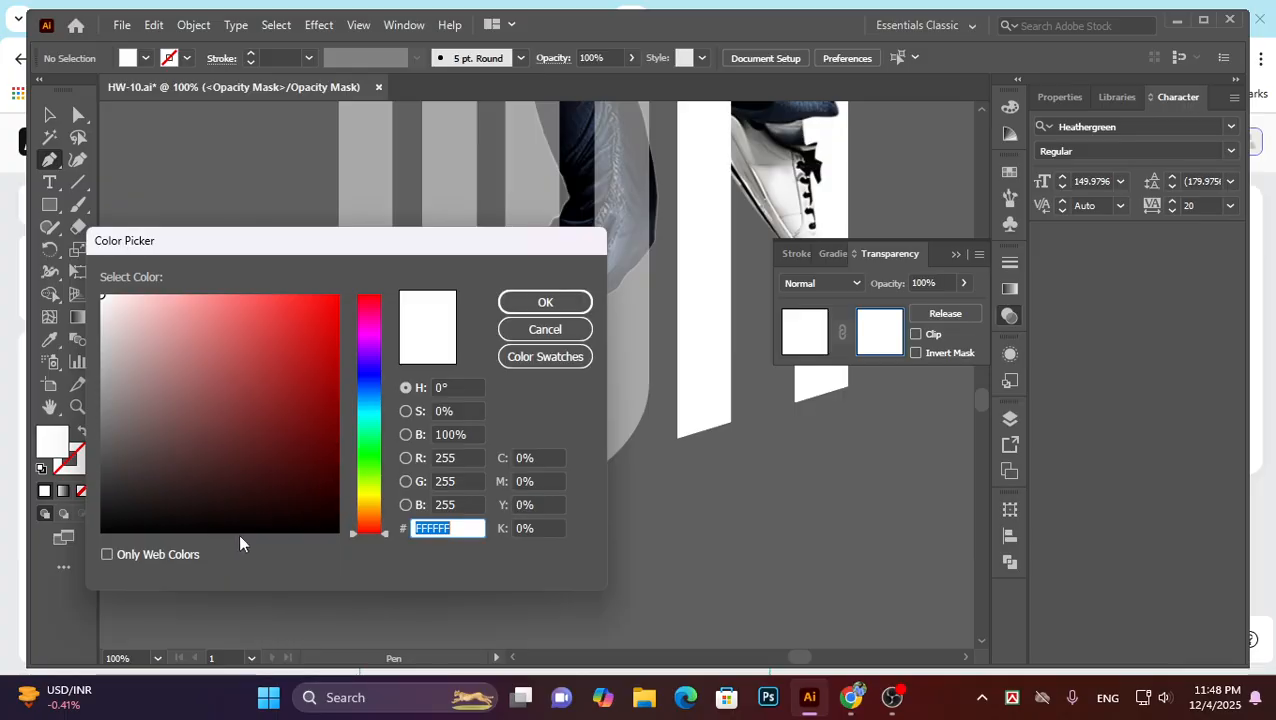
{"action": "left_click_drag", "start_coordinate": [238, 533], "coordinate": [154, 533]}
{"action": "left_click", "coordinate": [545, 302]}
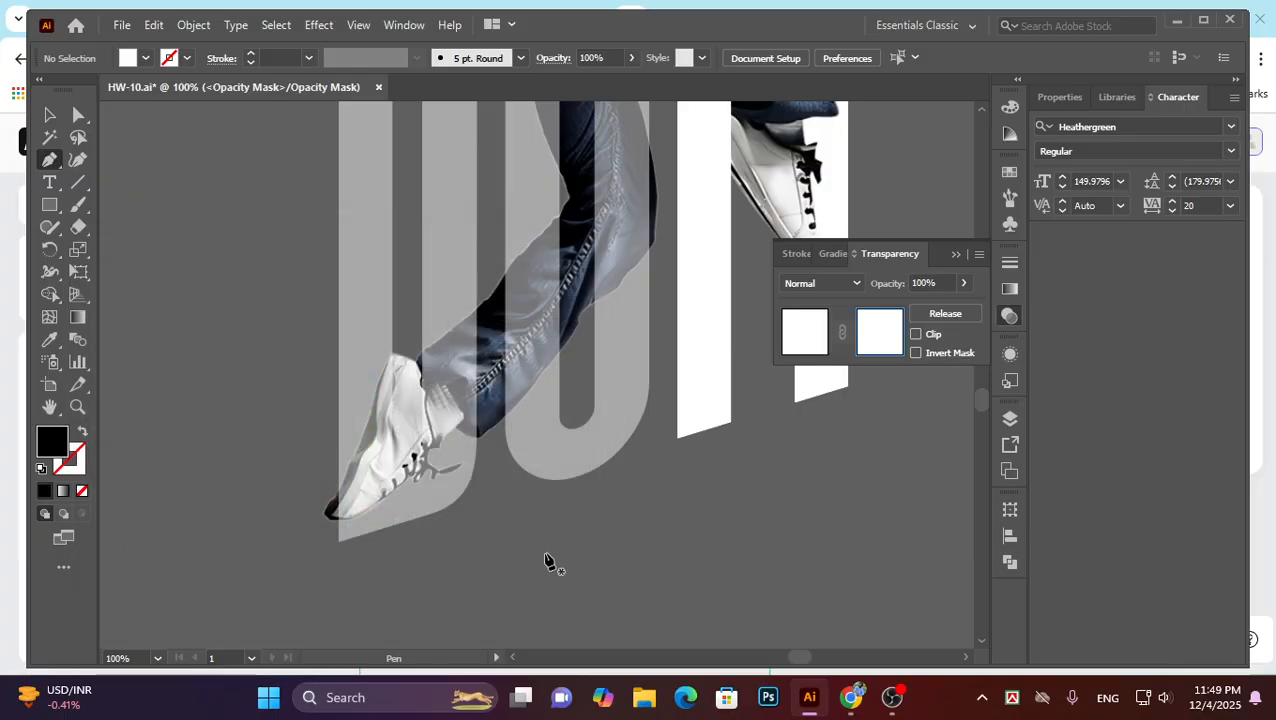
Examine where the dancer's straight leg and shoe overlap the letters "D" and "O".
{"action": "scroll", "coordinate": [412, 440], "scroll_direction": "up", "scroll_amount": 3}
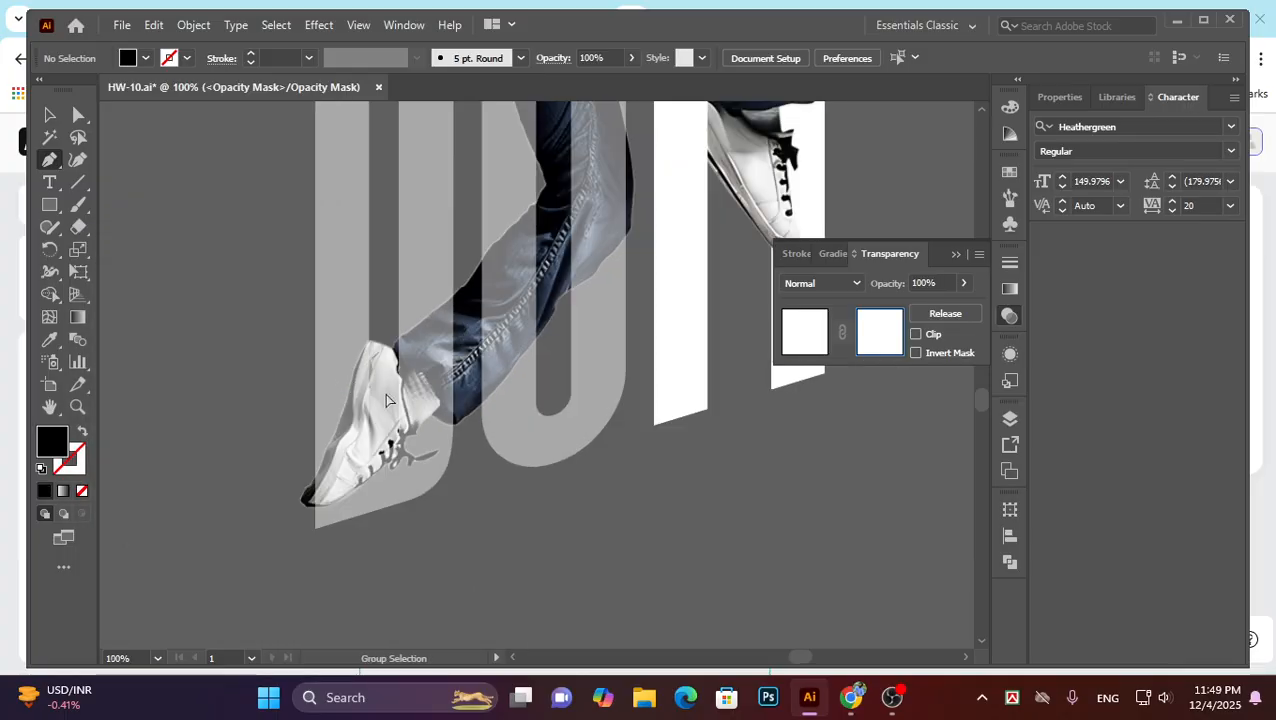
{"action": "scroll", "coordinate": [470, 480], "scroll_direction": "up", "scroll_amount": 1}
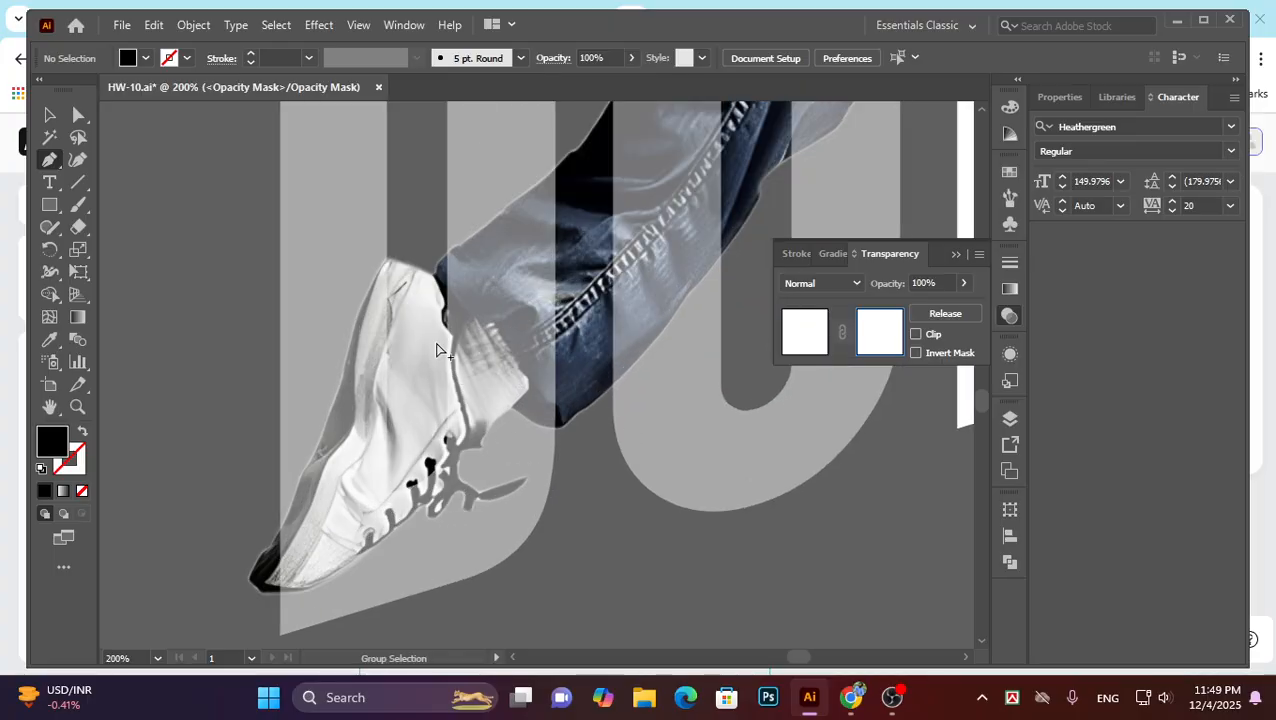
{"action": "scroll", "coordinate": [507, 433], "scroll_direction": "down", "scroll_amount": 3}
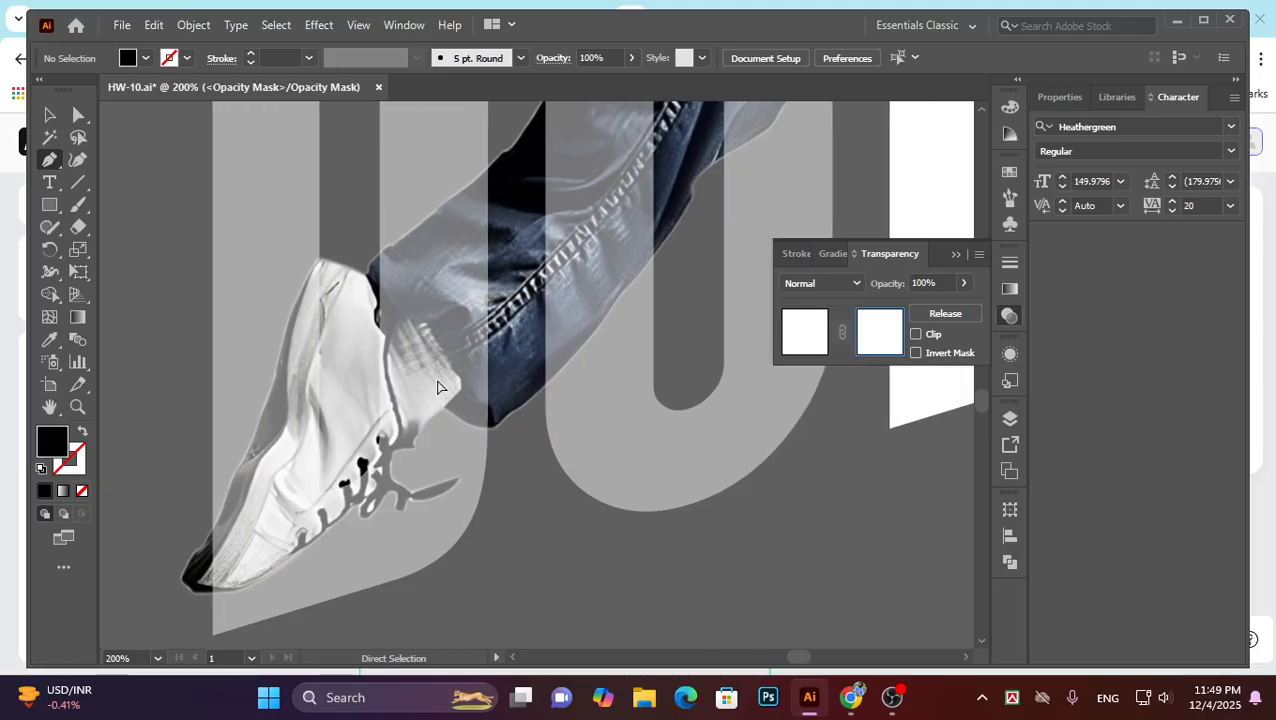
{"action": "scroll", "coordinate": [527, 379], "scroll_direction": "up", "scroll_amount": 1}
{"action": "scroll", "coordinate": [530, 305], "scroll_direction": "up", "scroll_amount": 2}
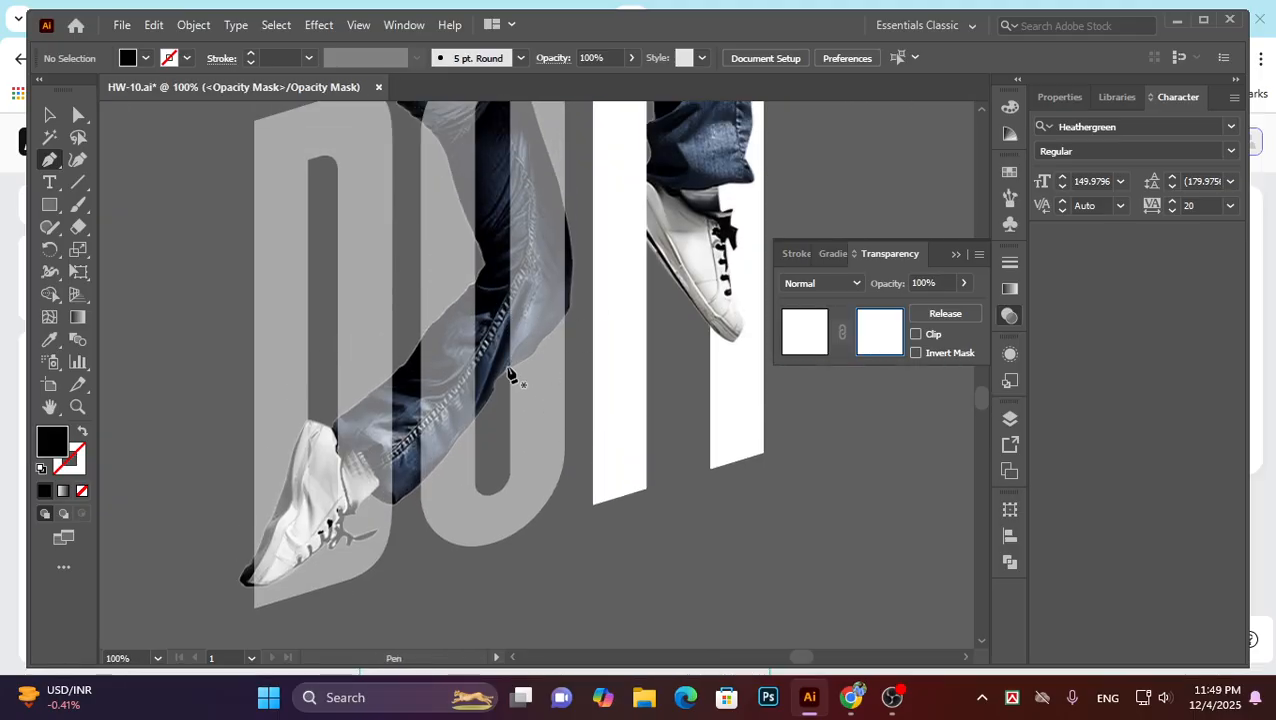
{"action": "scroll", "coordinate": [515, 360], "scroll_direction": "up", "scroll_amount": 2}
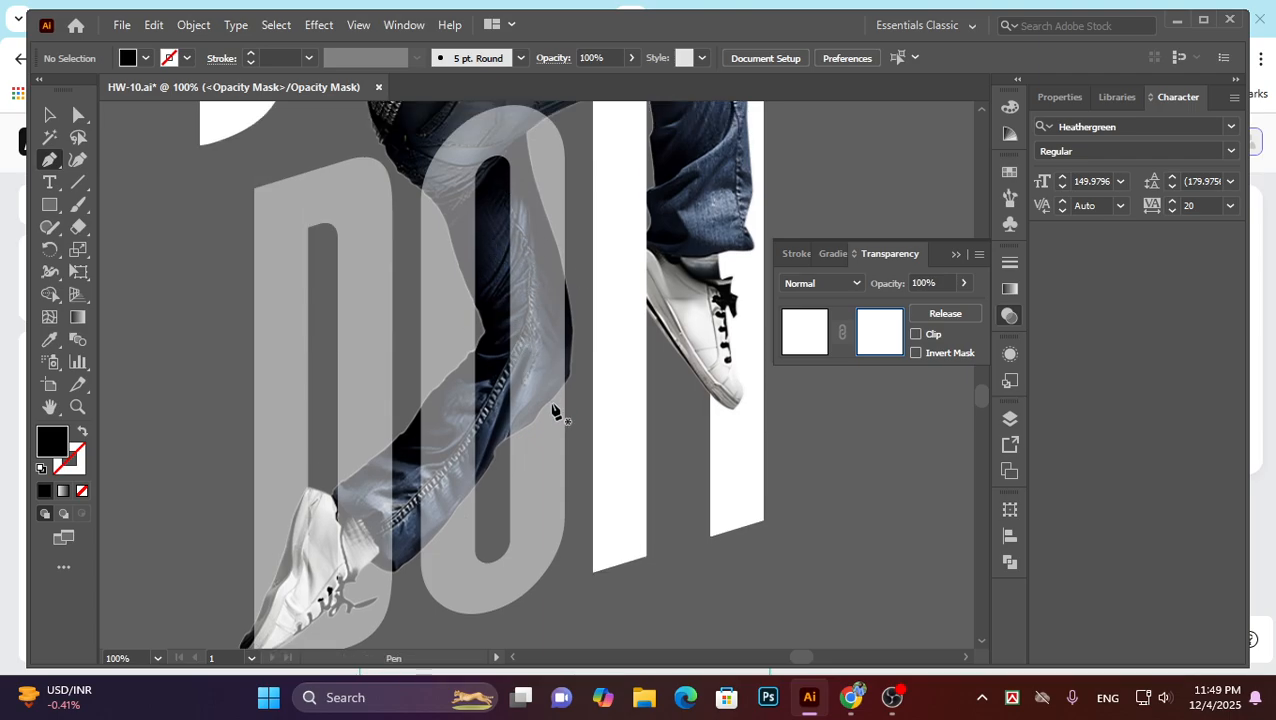
{"action": "scroll", "coordinate": [530, 345], "scroll_direction": "up", "scroll_amount": 1}
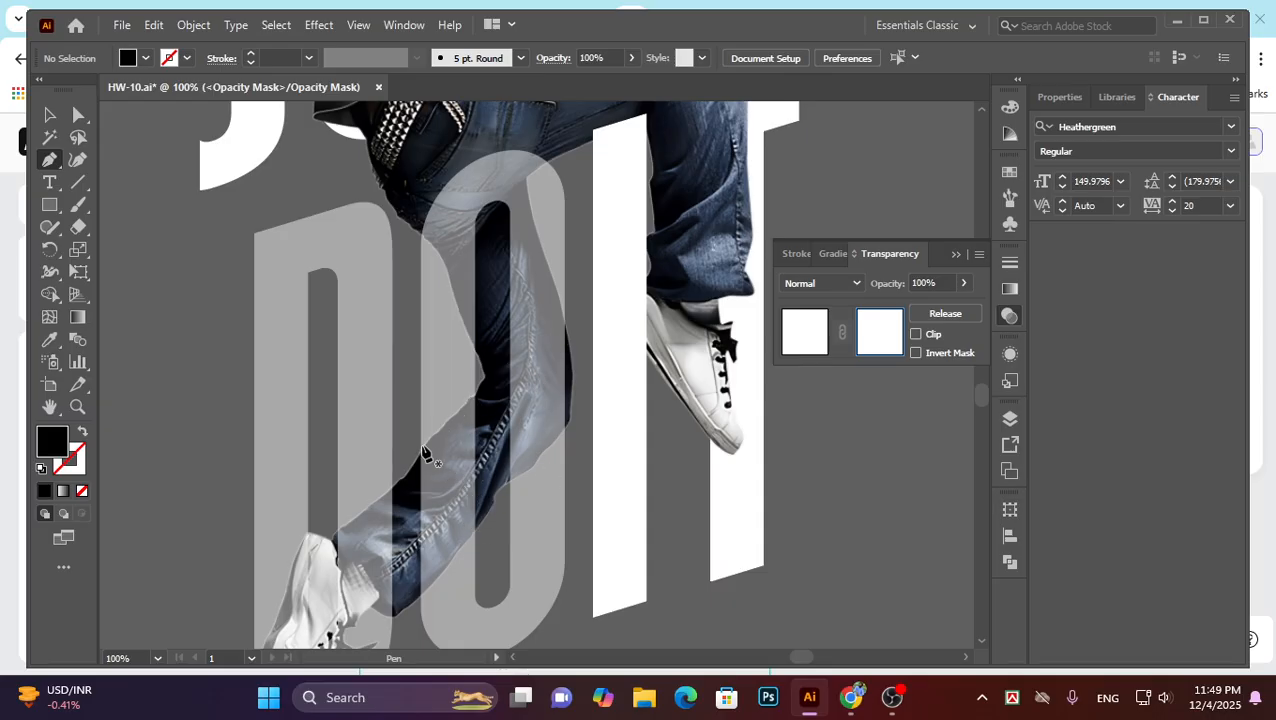
{"action": "scroll", "coordinate": [440, 445], "scroll_direction": "down", "scroll_amount": 2}
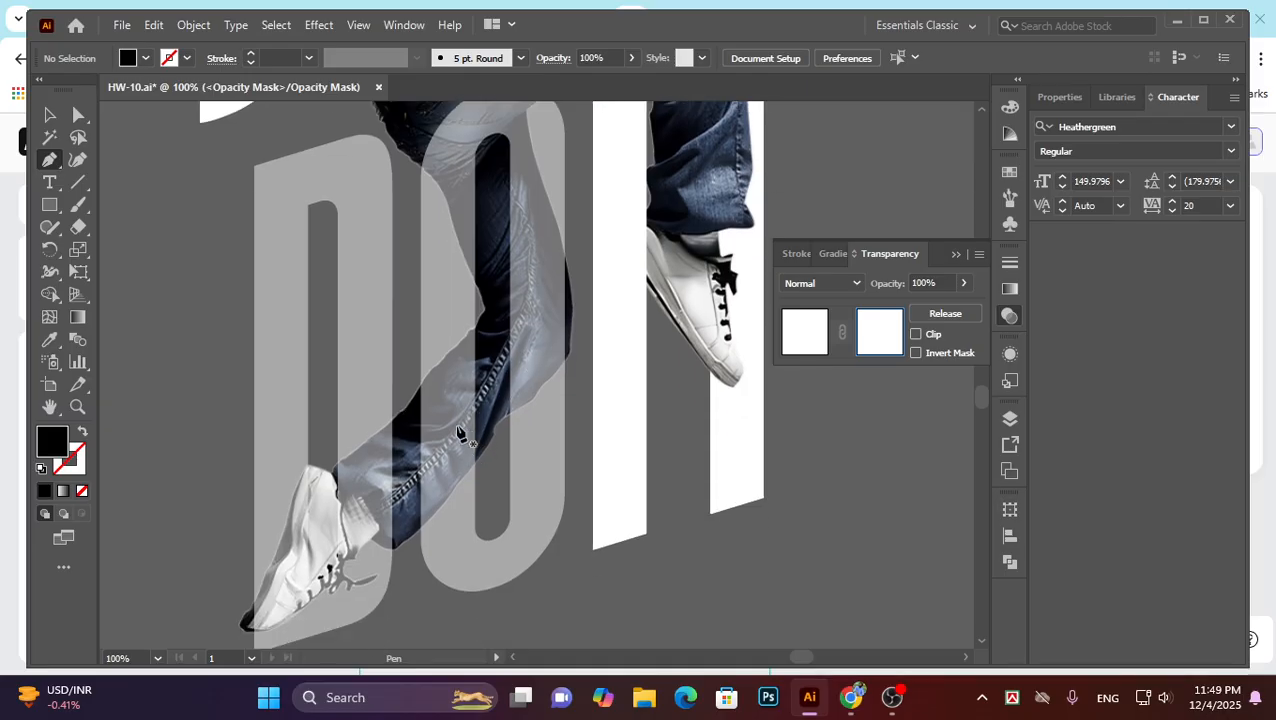
{"action": "scroll", "coordinate": [533, 200], "scroll_direction": "up", "scroll_amount": 2}
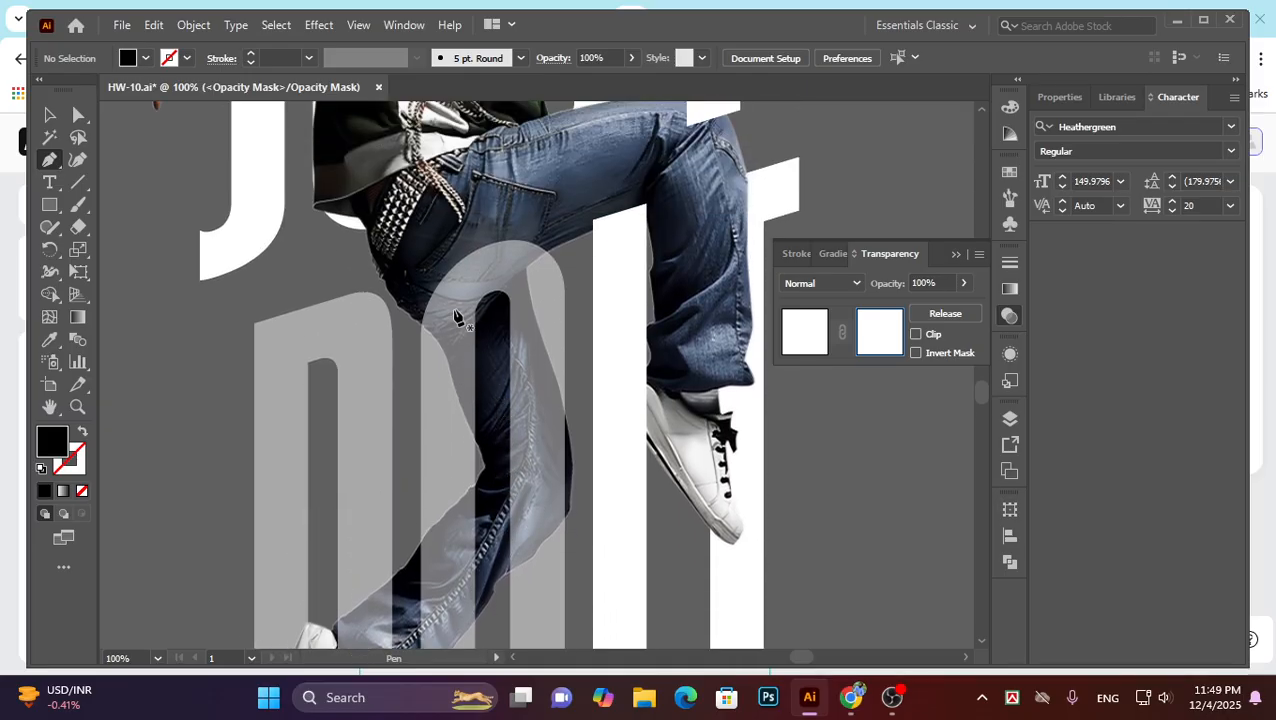
{"action": "scroll", "coordinate": [484, 452], "scroll_direction": "down", "scroll_amount": 3}
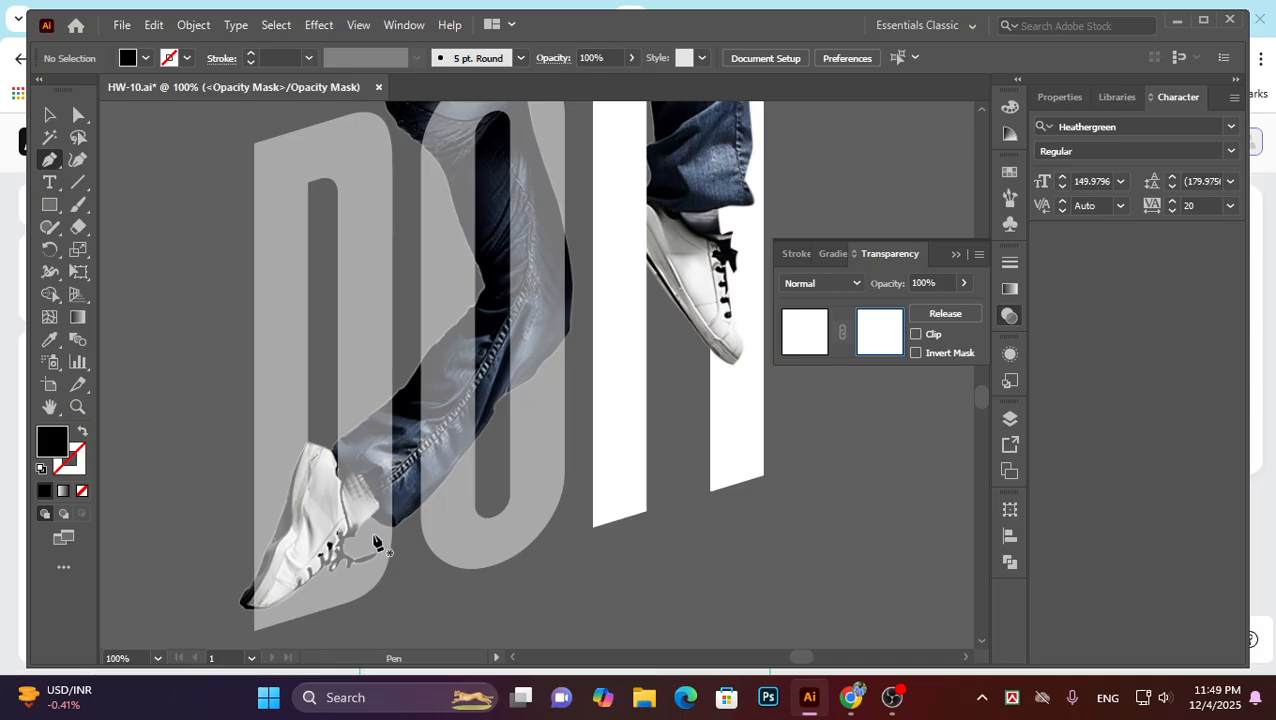
{"action": "scroll", "coordinate": [455, 422], "scroll_direction": "up", "scroll_amount": 1}
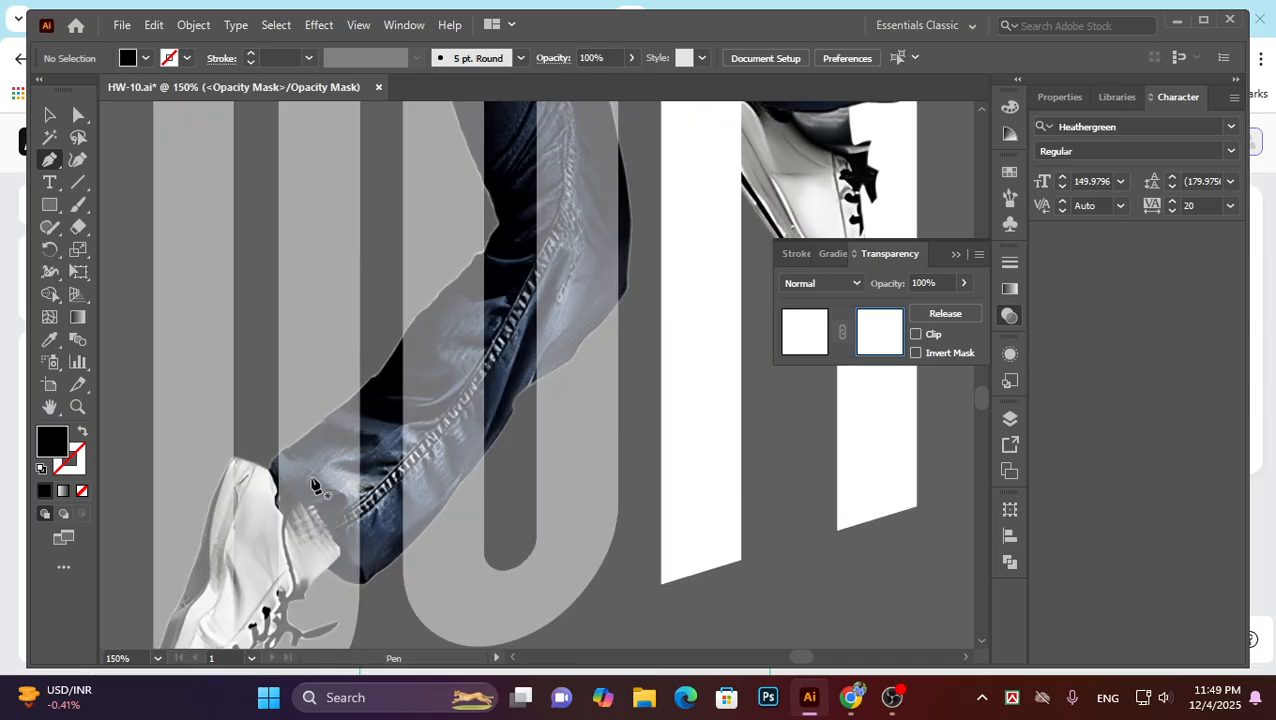
{"action": "scroll", "coordinate": [330, 450], "scroll_direction": "down", "scroll_amount": 1}
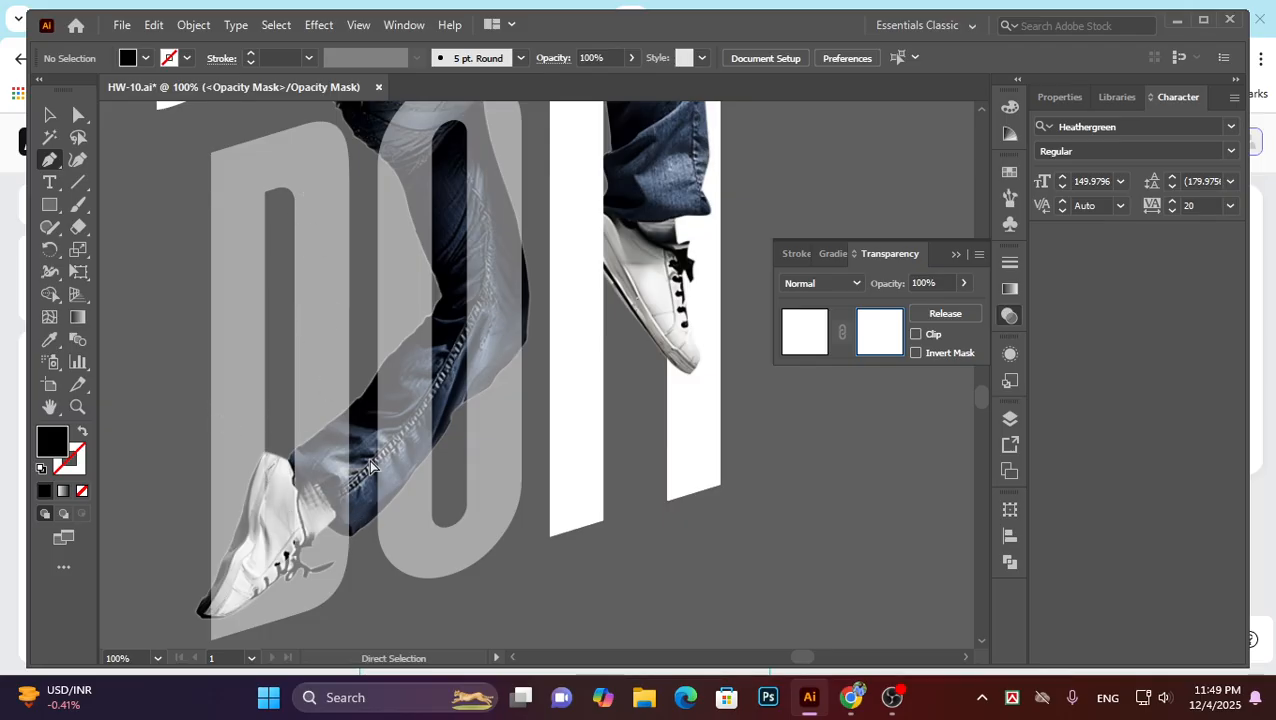
Start a Pen path where the trouser leg's upper edge meets the outer side of the "O", and undo the second anchor point.
{"action": "scroll", "coordinate": [370, 465], "scroll_direction": "up", "scroll_amount": 3}
{"action": "scroll", "coordinate": [413, 282], "scroll_direction": "down", "scroll_amount": 2}
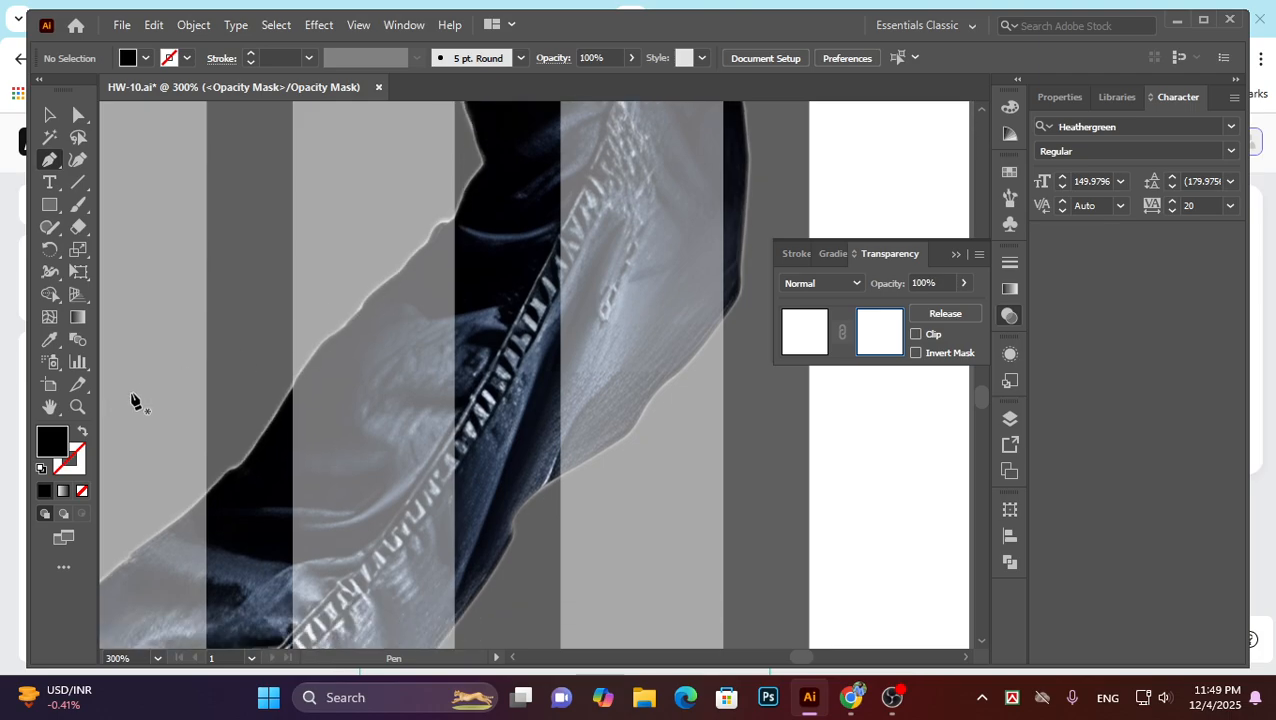
{"action": "scroll", "coordinate": [253, 427], "scroll_direction": "up", "scroll_amount": 4}
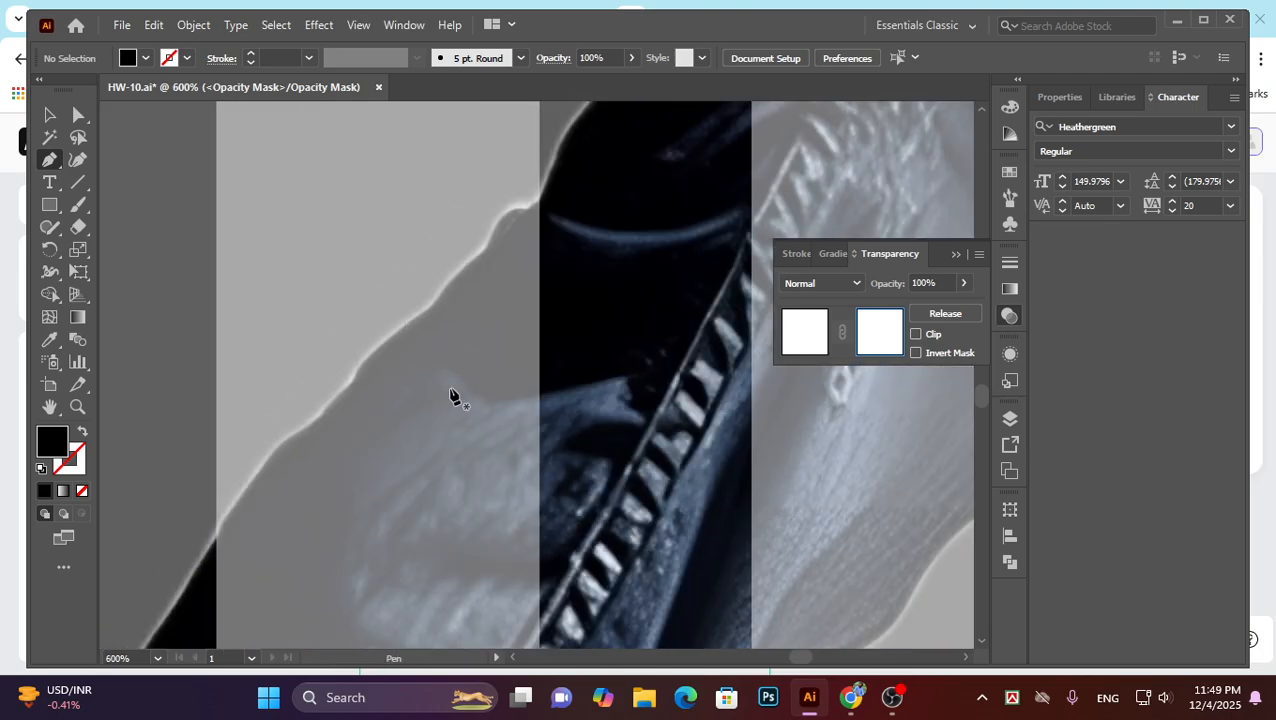
{"action": "scroll", "coordinate": [195, 518], "scroll_direction": "down", "scroll_amount": 2}
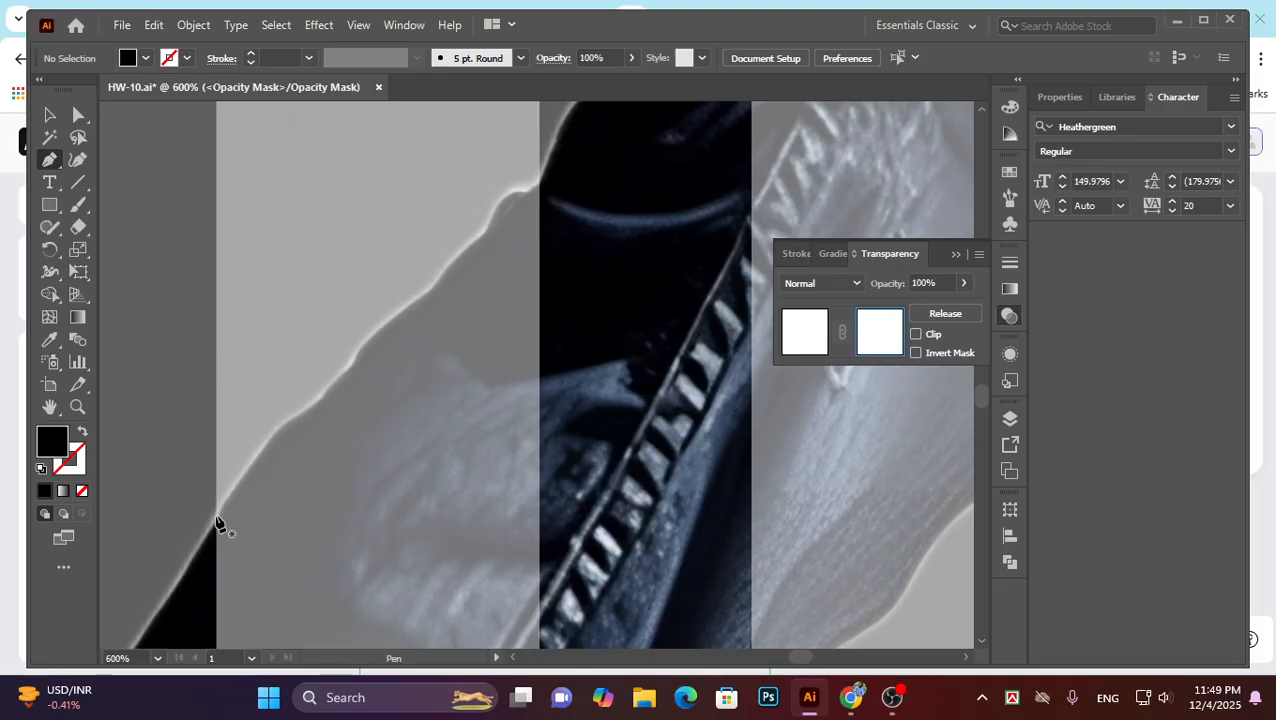
{"action": "left_click_drag", "start_coordinate": [215, 518], "coordinate": [273, 442]}
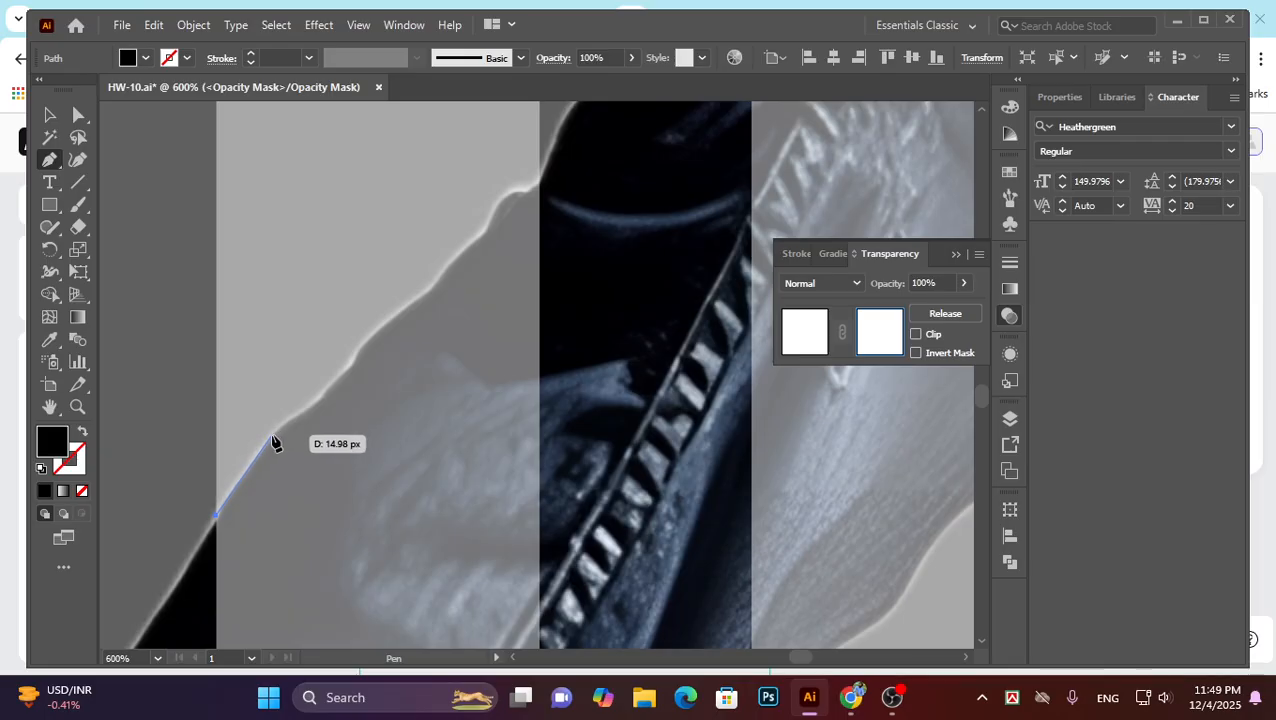
{"action": "left_click", "coordinate": [277, 440]}
{"action": "scroll", "coordinate": [293, 424], "scroll_direction": "up", "scroll_amount": 4}
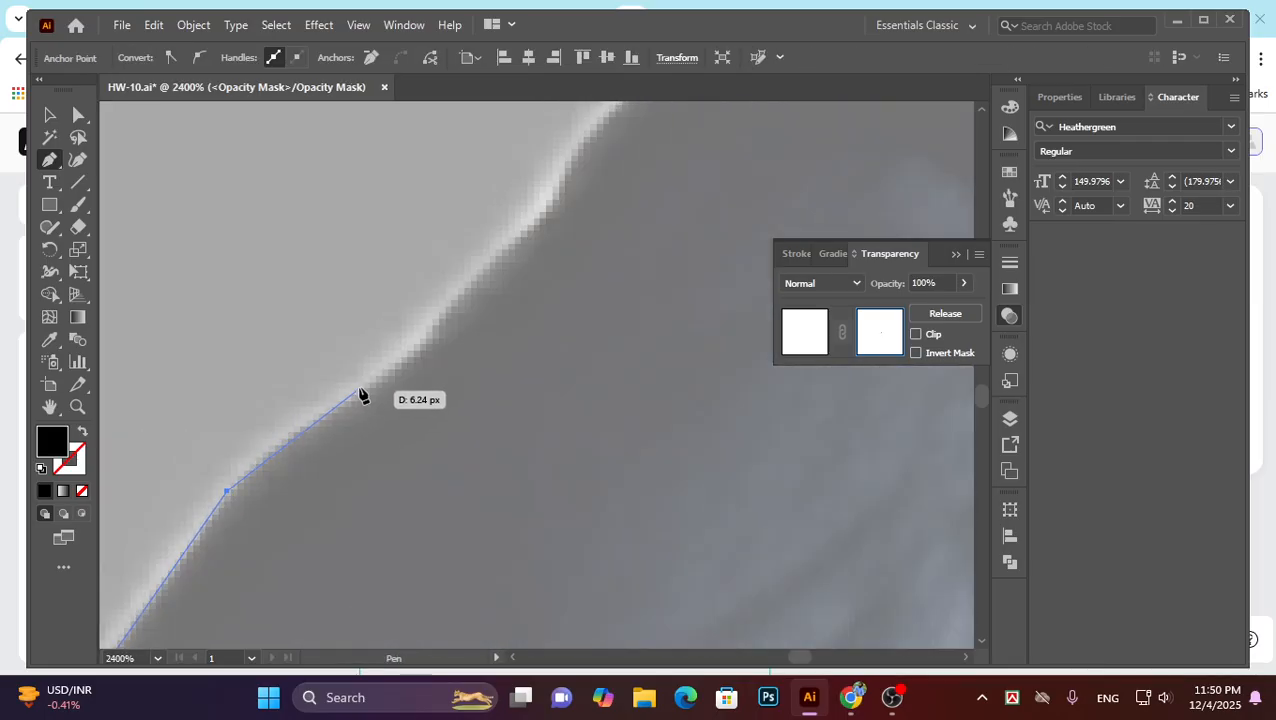
{"action": "key", "text": "ctrl+z"}
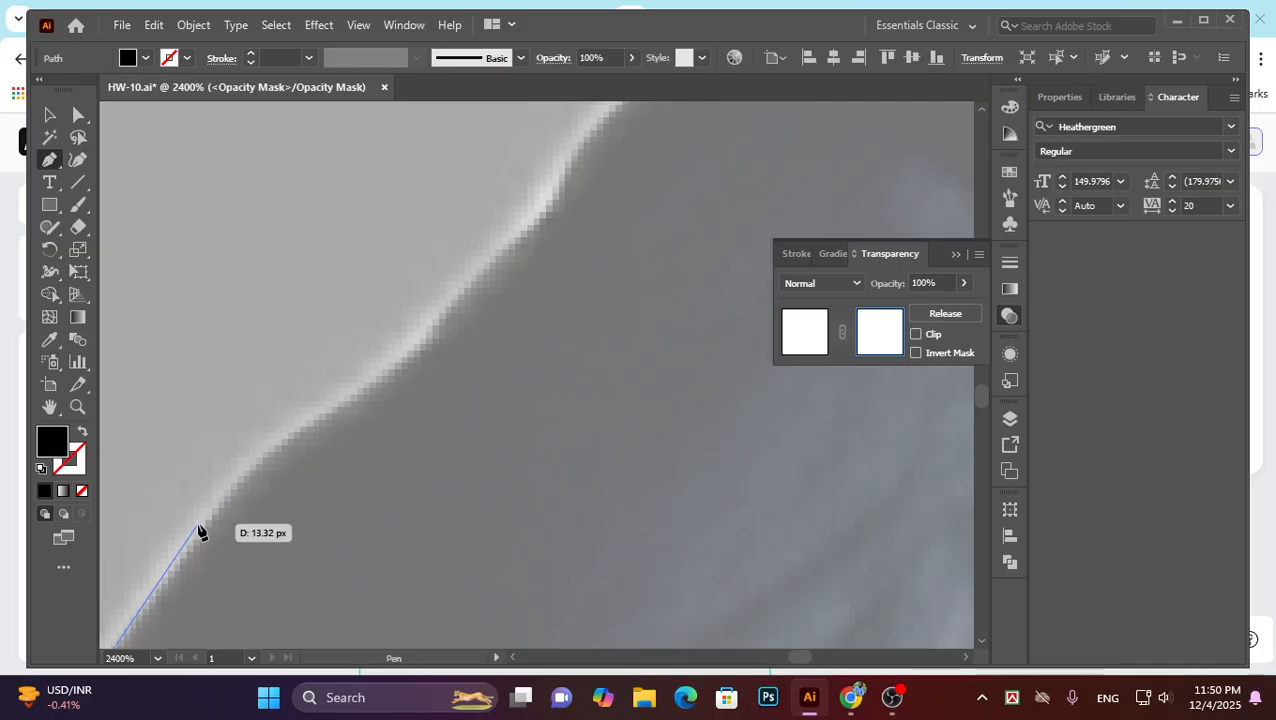
Trace the trouser leg's upper edge partway across the O's left stroke with corner and curved Pen anchor points.
{"action": "left_click", "coordinate": [198, 523]}
{"action": "left_click_drag", "start_coordinate": [312, 414], "coordinate": [618, 259]}
{"action": "scroll", "coordinate": [384, 375], "scroll_direction": "up", "scroll_amount": 2}
{"action": "scroll", "coordinate": [538, 293], "scroll_direction": "up", "scroll_amount": 2}
{"action": "scroll", "coordinate": [610, 258], "scroll_direction": "down", "scroll_amount": 3}
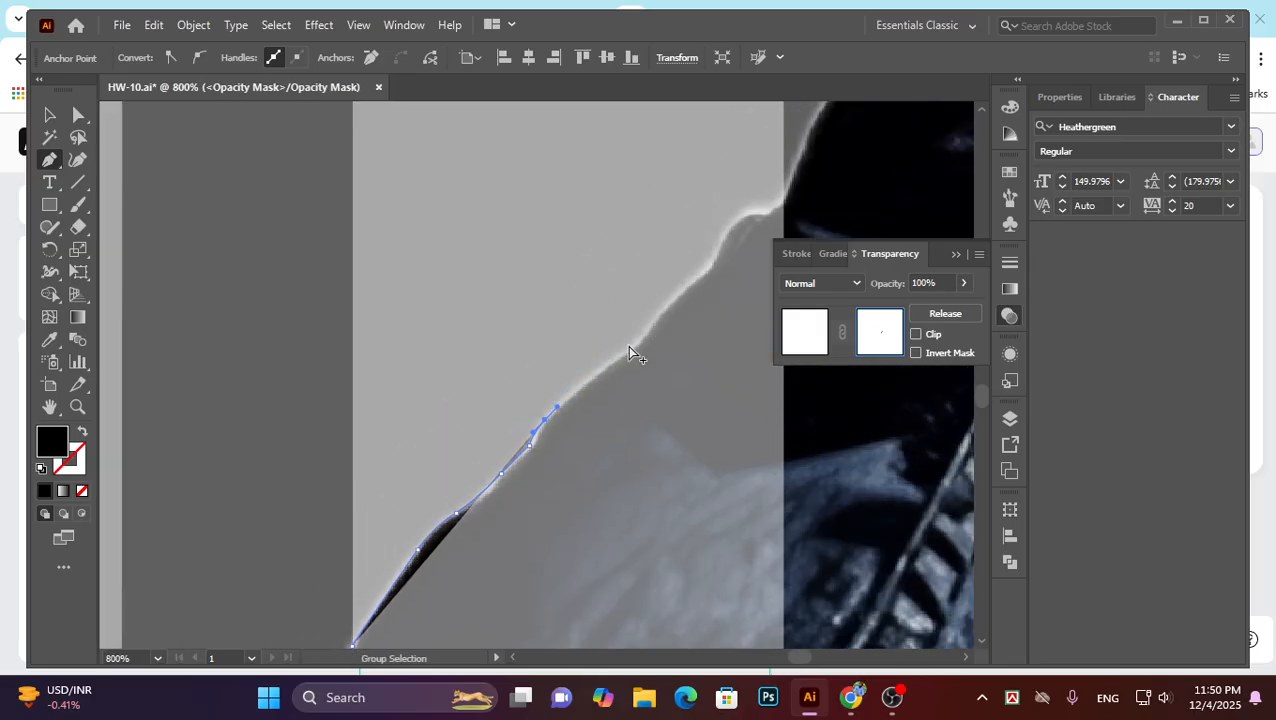
{"action": "scroll", "coordinate": [629, 352], "scroll_direction": "up", "scroll_amount": 3}
{"action": "left_click_drag", "start_coordinate": [614, 326], "coordinate": [703, 279]}
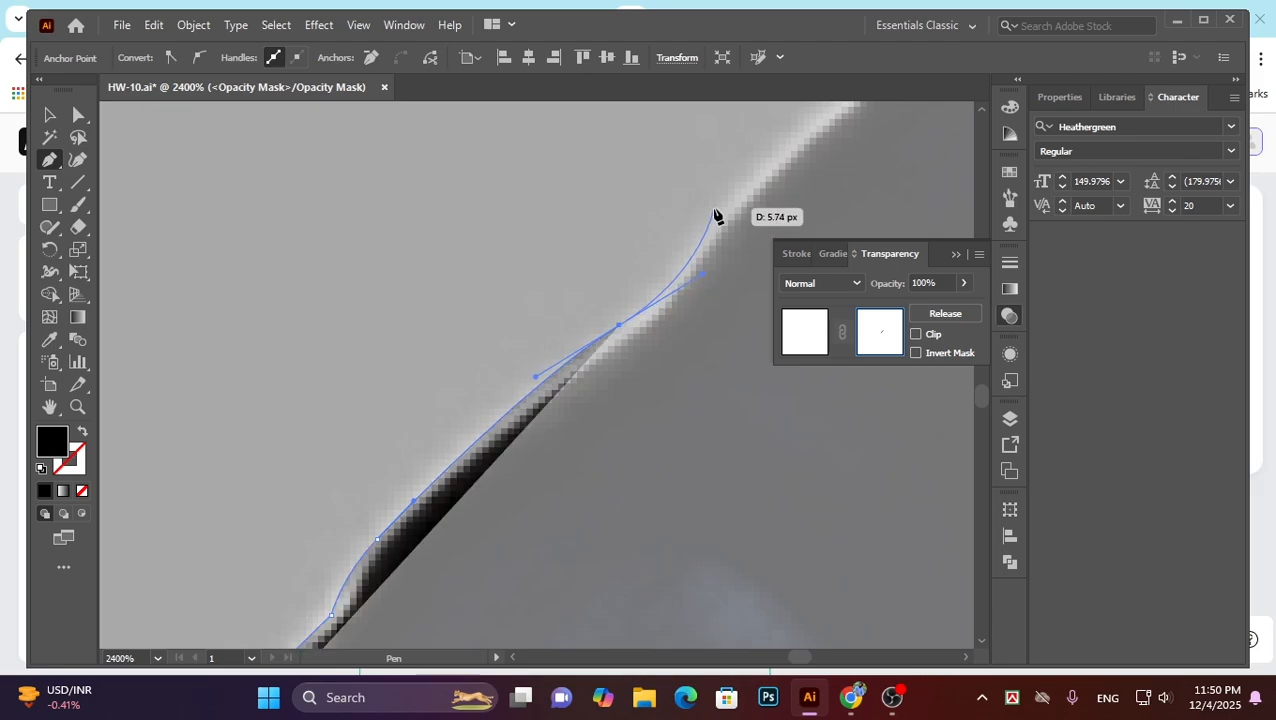
Continue the mask path along the trouser's upper edge to the foot of the fabric bump near the O's inner opening.
{"action": "scroll", "coordinate": [727, 198], "scroll_direction": "down", "scroll_amount": 2}
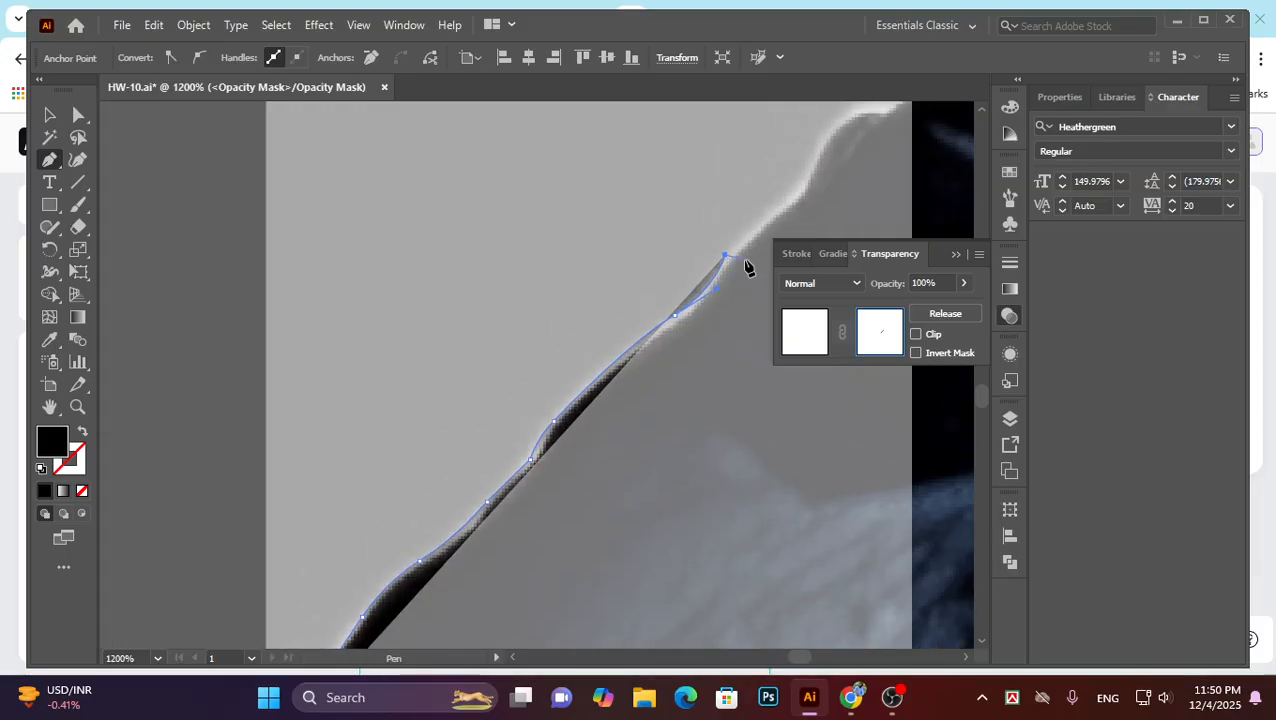
{"action": "scroll", "coordinate": [780, 260], "scroll_direction": "up", "scroll_amount": 1}
{"action": "scroll", "coordinate": [825, 230], "scroll_direction": "left", "scroll_amount": 2}
{"action": "scroll", "coordinate": [587, 302], "scroll_direction": "up", "scroll_amount": 2}
{"action": "scroll", "coordinate": [545, 203], "scroll_direction": "right", "scroll_amount": 2}
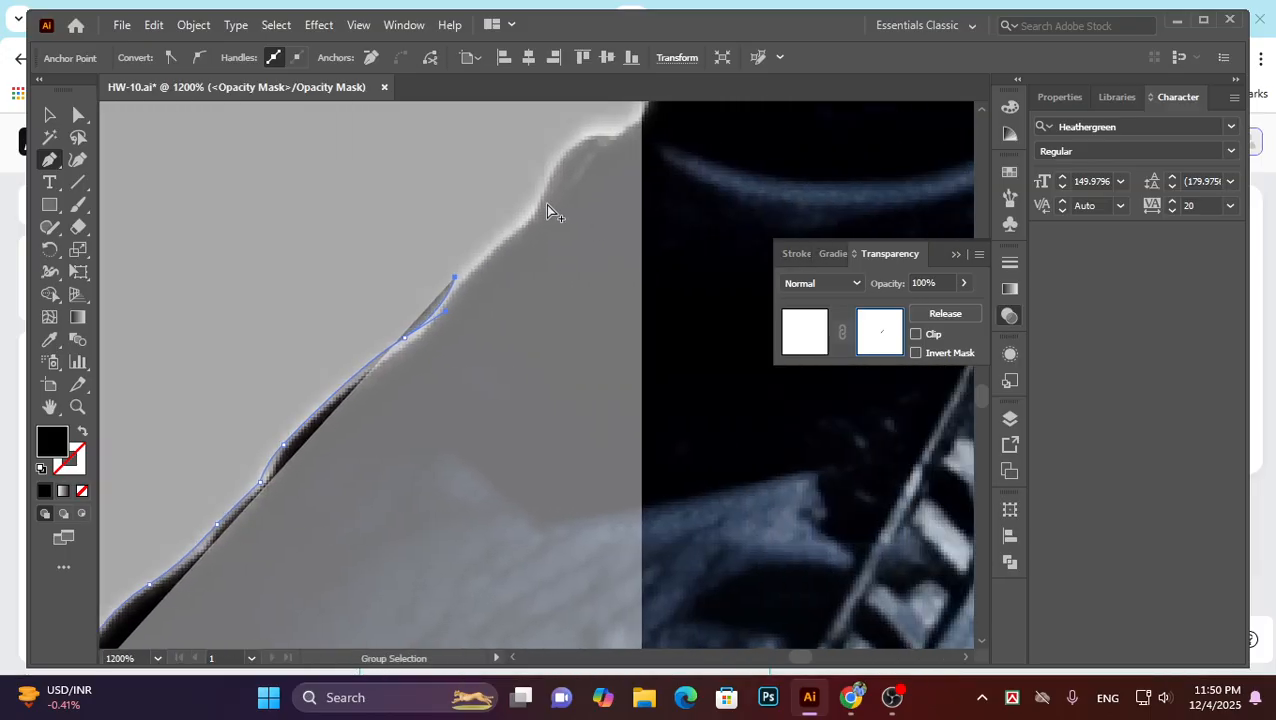
{"action": "scroll", "coordinate": [532, 199], "scroll_direction": "left", "scroll_amount": 1}
{"action": "scroll", "coordinate": [500, 260], "scroll_direction": "up", "scroll_amount": 1}
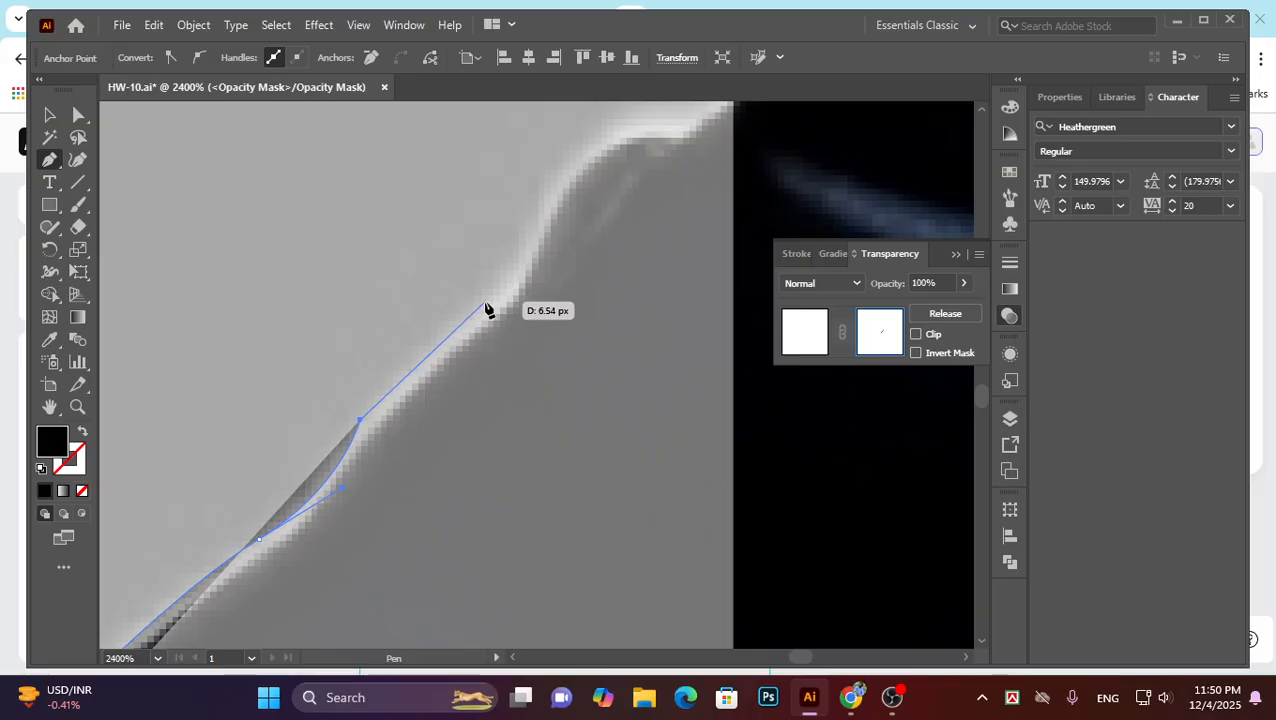
{"action": "left_click_drag", "start_coordinate": [488, 299], "coordinate": [511, 286]}
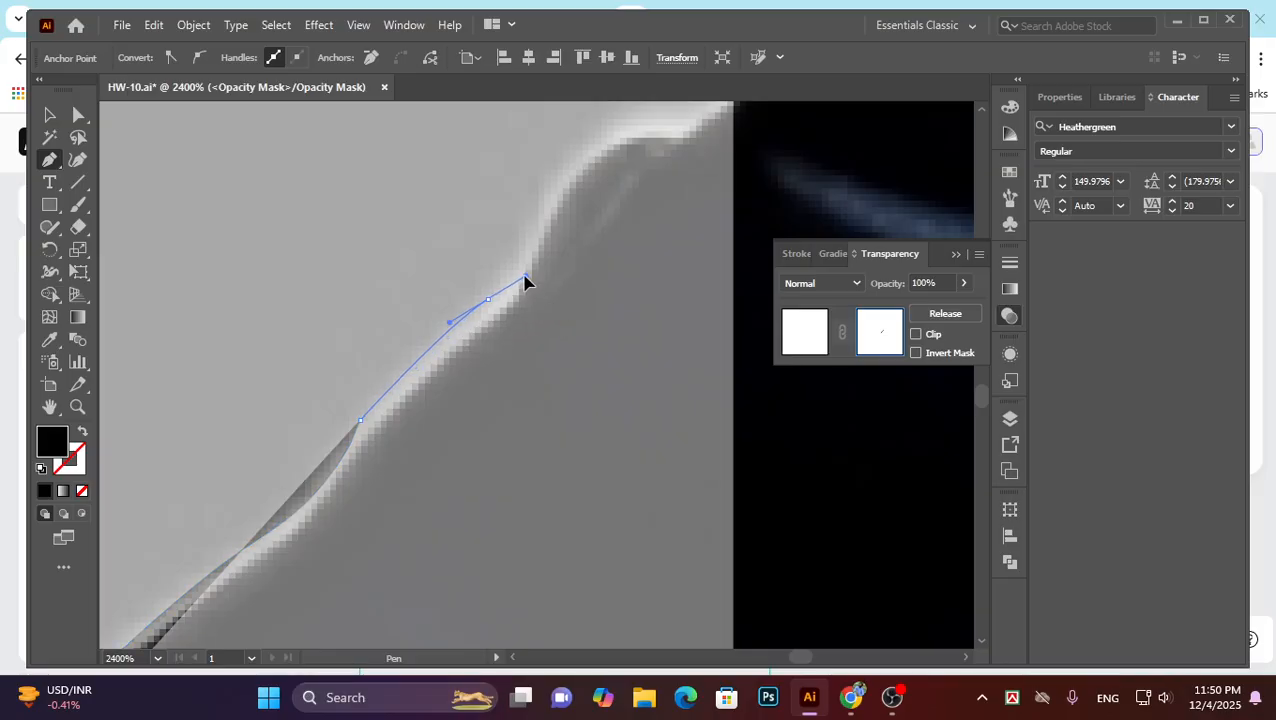
{"action": "left_click", "coordinate": [530, 221]}
Curve the path over the fabric bump, remove the last outgoing handle, and add straight segments ending at the O's inner opening.
{"action": "scroll", "coordinate": [545, 224], "scroll_direction": "up", "scroll_amount": 3}
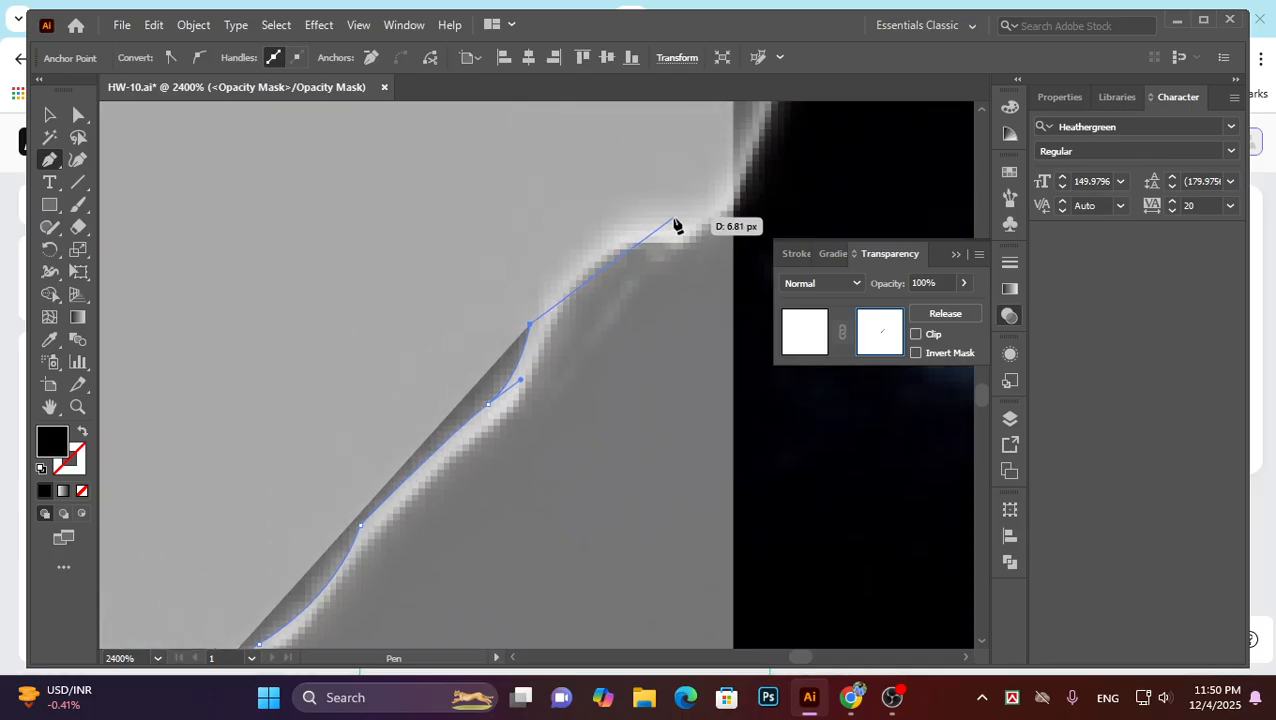
{"action": "left_click_drag", "start_coordinate": [678, 222], "coordinate": [795, 211]}
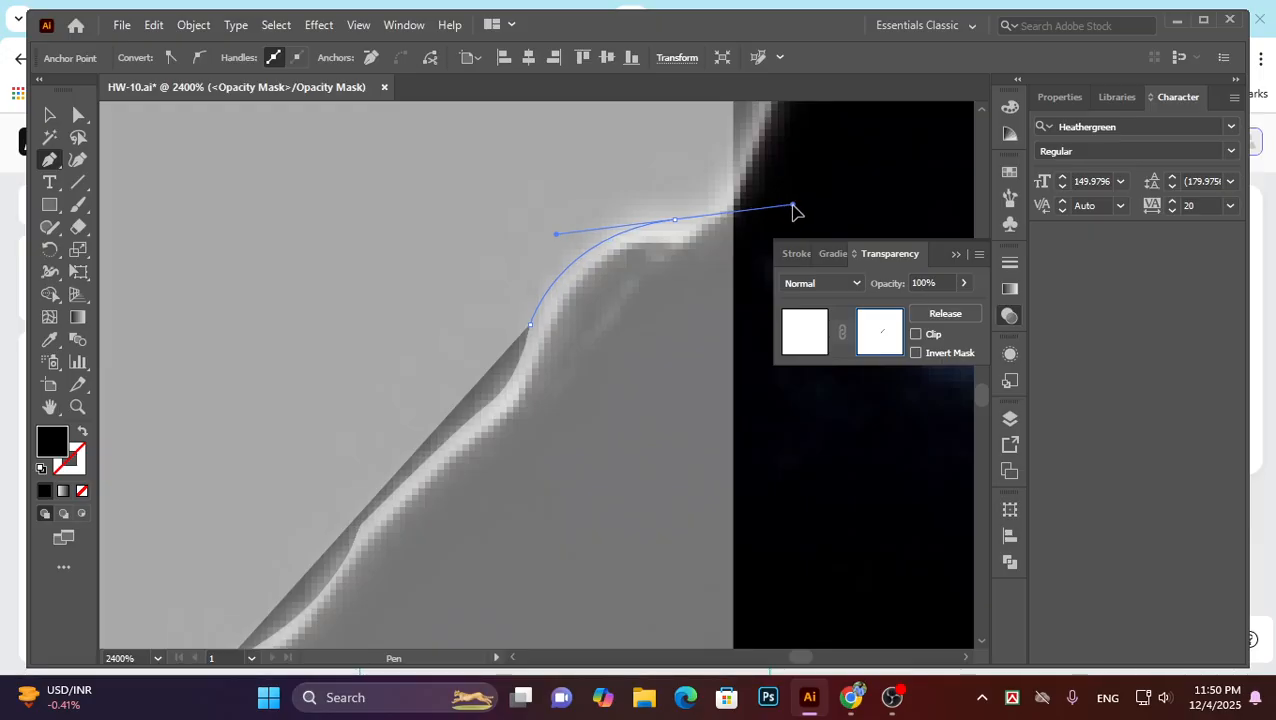
{"action": "scroll", "coordinate": [780, 218], "scroll_direction": "up", "scroll_amount": 2}
{"action": "scroll", "coordinate": [700, 250], "scroll_direction": "right", "scroll_amount": 3}
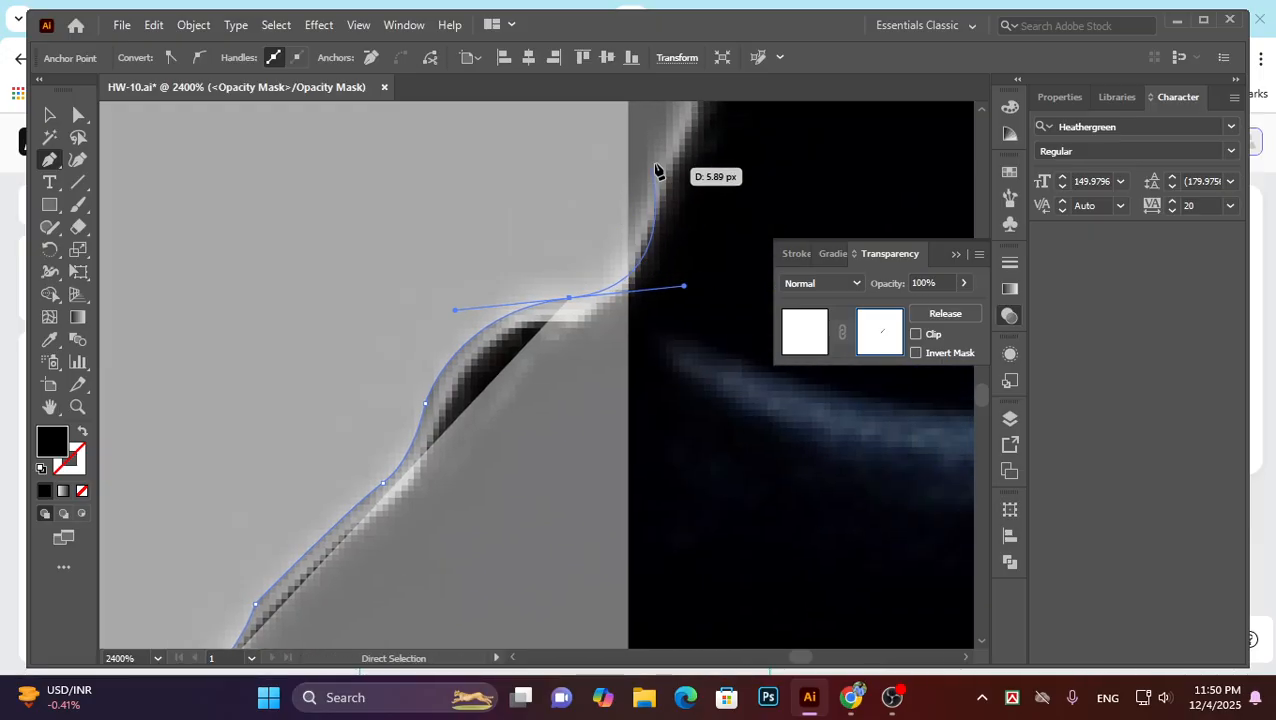
{"action": "scroll", "coordinate": [652, 213], "scroll_direction": "down", "scroll_amount": 3}
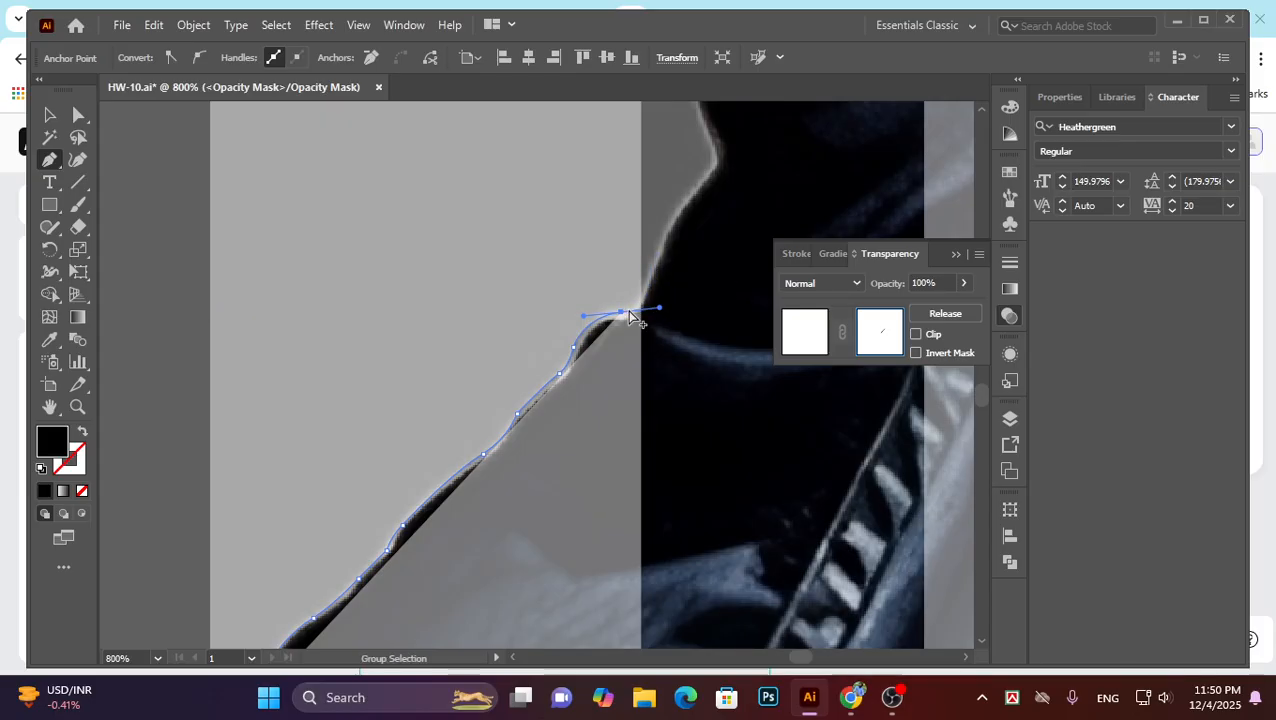
{"action": "scroll", "coordinate": [627, 310], "scroll_direction": "up", "scroll_amount": 4}
{"action": "scroll", "coordinate": [618, 364], "scroll_direction": "right", "scroll_amount": 4}
{"action": "scroll", "coordinate": [437, 354], "scroll_direction": "up", "scroll_amount": 2}
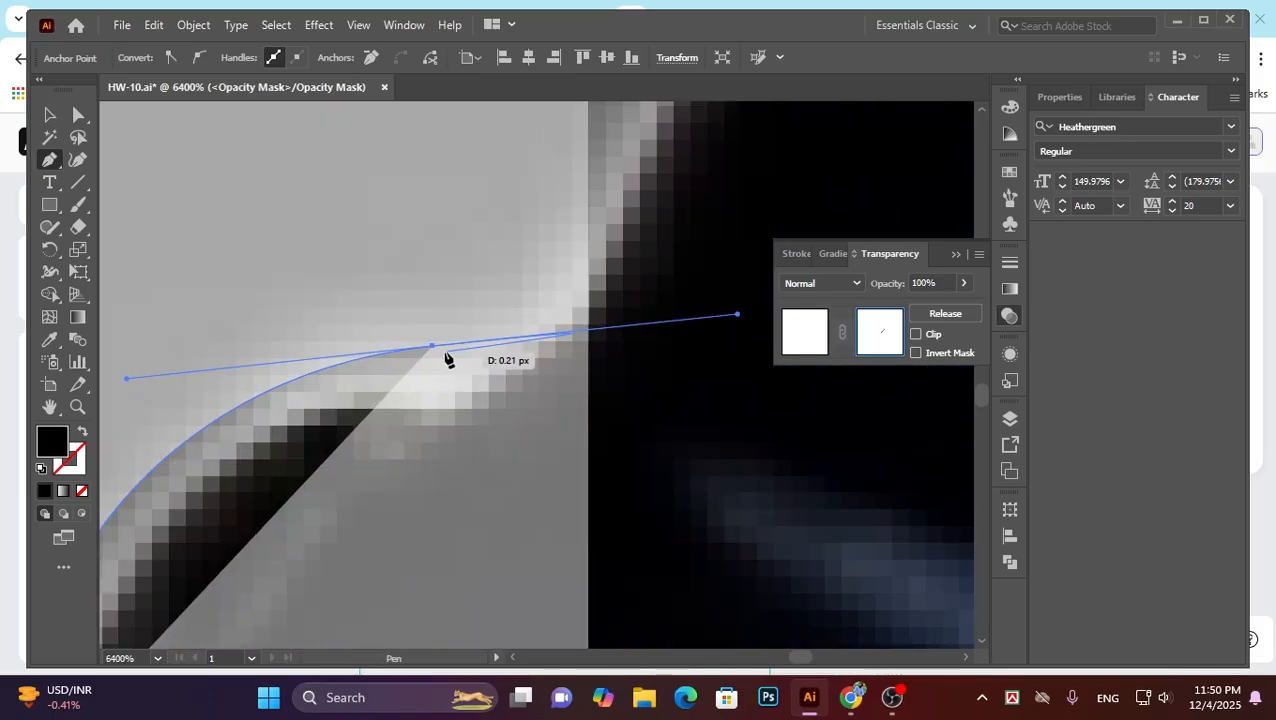
{"action": "left_click", "coordinate": [432, 346]}
{"action": "left_click", "coordinate": [499, 346]}
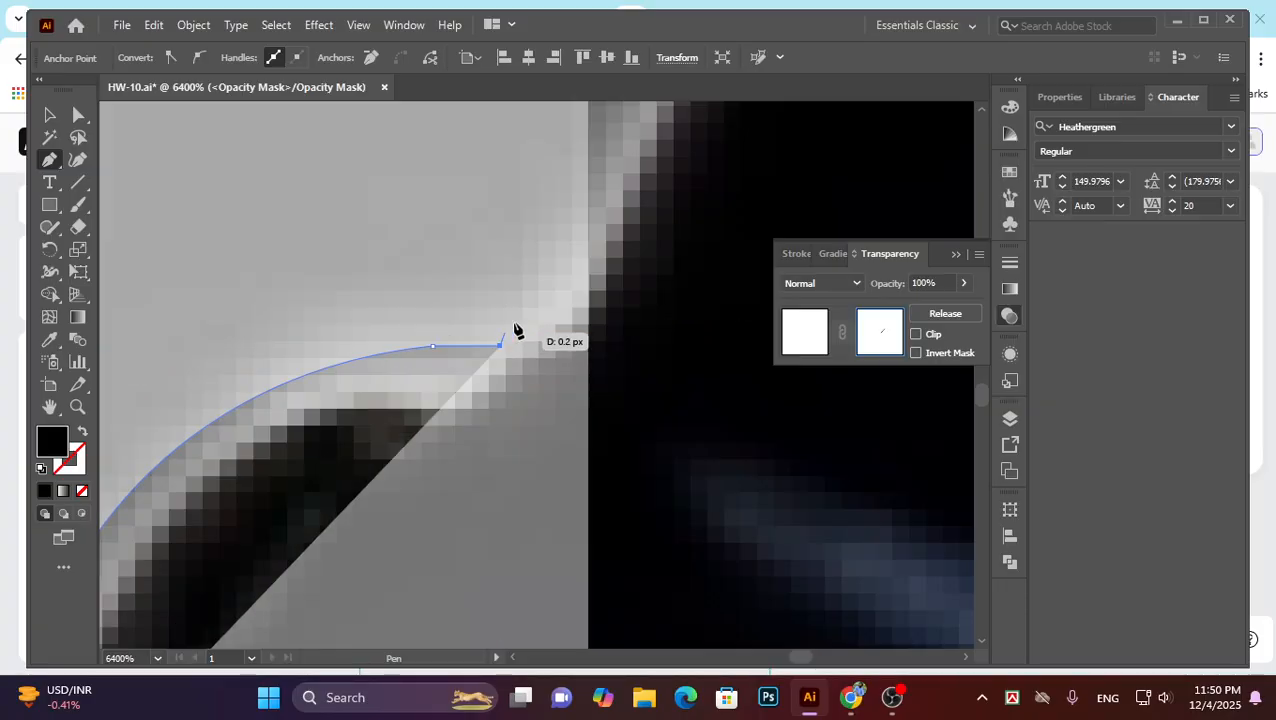
{"action": "left_click", "coordinate": [593, 196]}
Add a straight vertical segment about 126 px long down the O's inner edge to the trouser's lower edge.
{"action": "scroll", "coordinate": [593, 210], "scroll_direction": "down", "scroll_amount": 8}
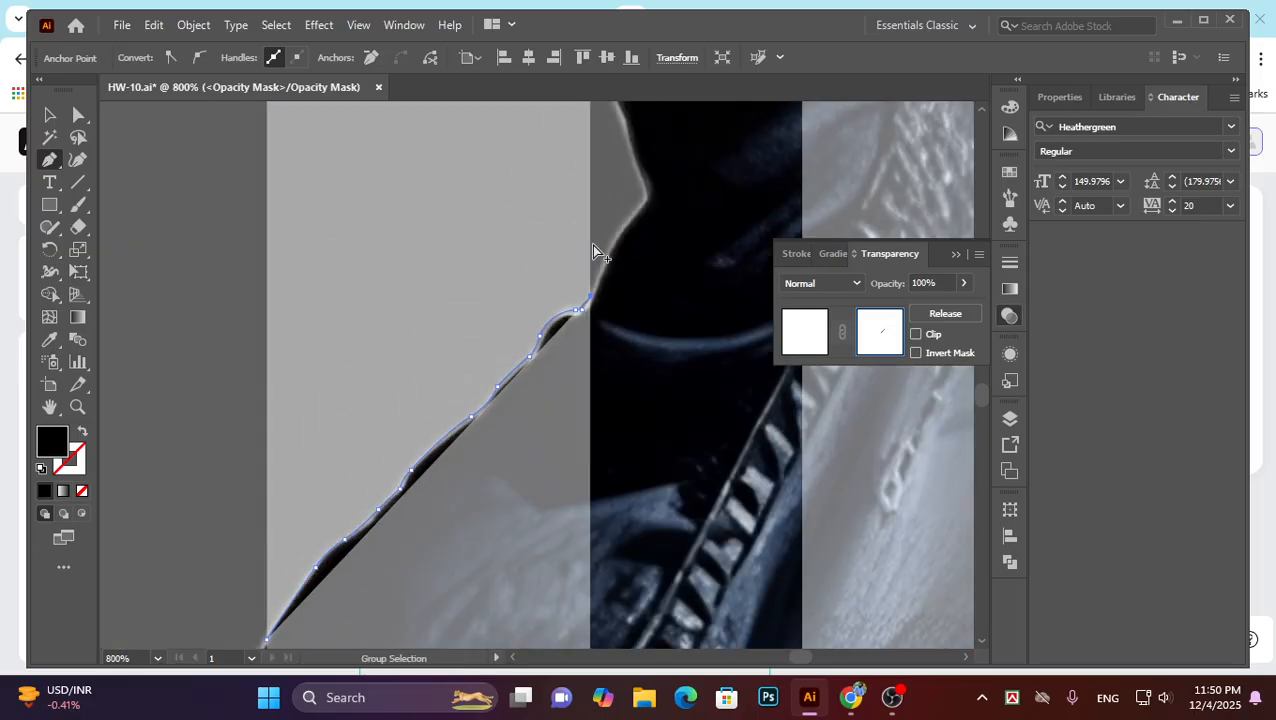
{"action": "scroll", "coordinate": [596, 330], "scroll_direction": "down", "scroll_amount": 5}
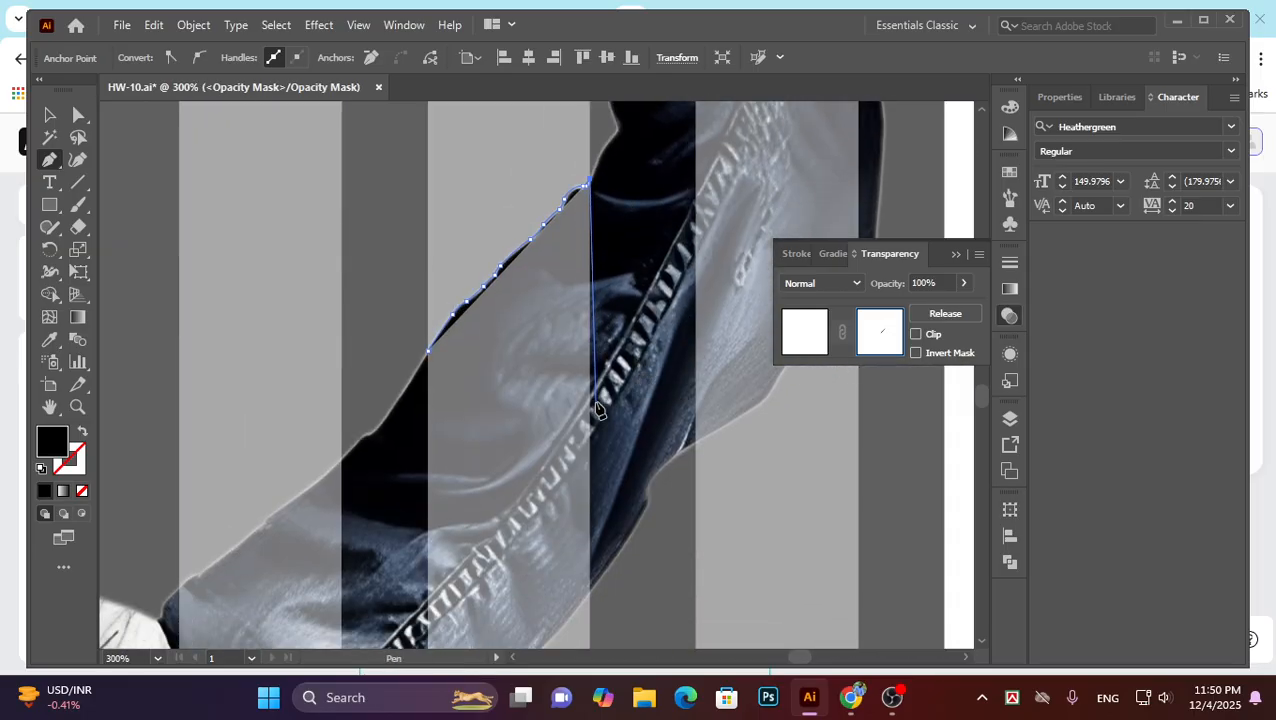
{"action": "scroll", "coordinate": [594, 428], "scroll_direction": "down", "scroll_amount": 1}
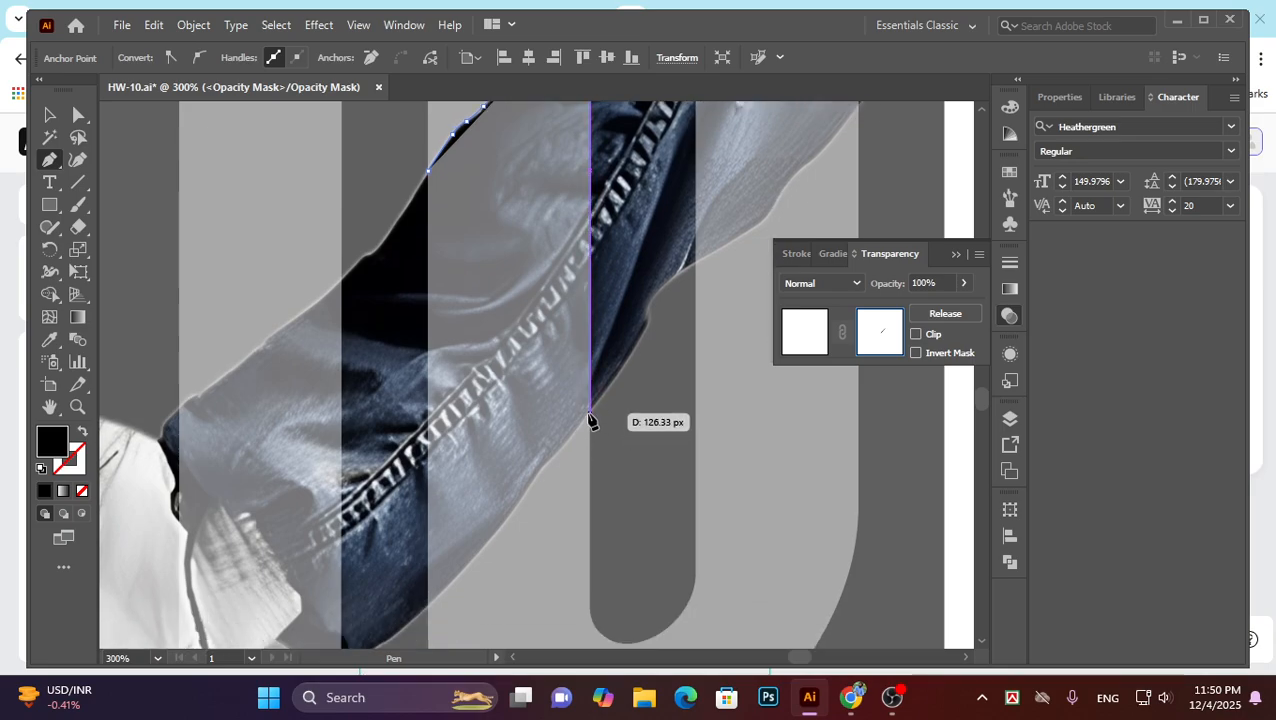
{"action": "left_click", "coordinate": [590, 420]}
Trace the trouser's lower edge back across the O's left stroke with curved anchors, removing the first one's outgoing handle.
{"action": "scroll", "coordinate": [590, 422], "scroll_direction": "up", "scroll_amount": 5}
{"action": "scroll", "coordinate": [584, 433], "scroll_direction": "down", "scroll_amount": 4}
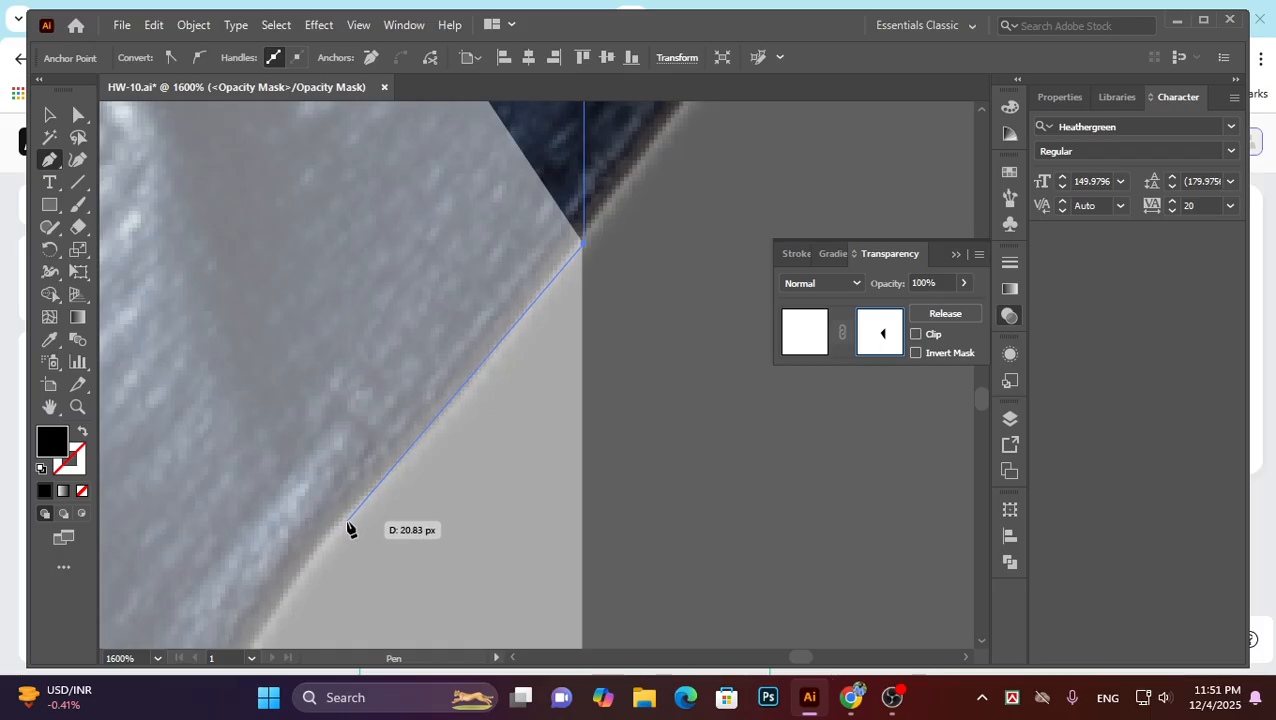
{"action": "left_click_drag", "start_coordinate": [346, 521], "coordinate": [266, 588]}
{"action": "scroll", "coordinate": [256, 584], "scroll_direction": "down", "scroll_amount": 6}
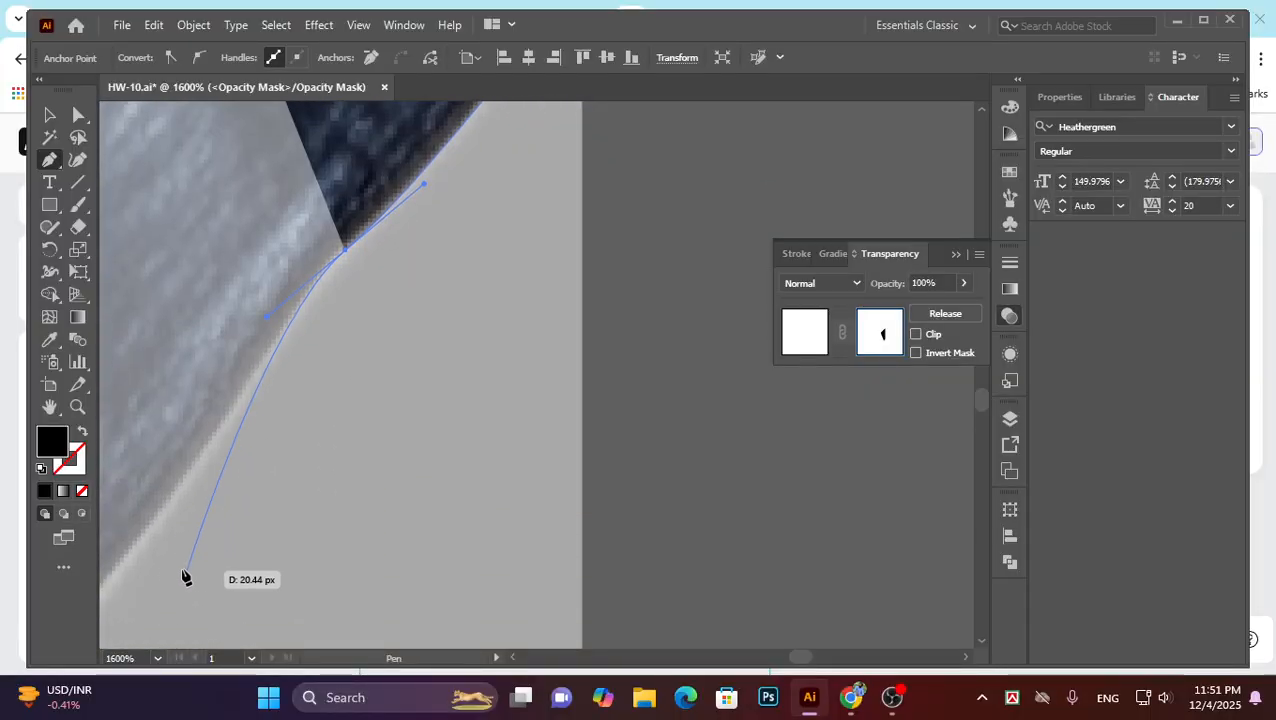
{"action": "left_click", "coordinate": [345, 251]}
{"action": "left_click", "coordinate": [201, 460]}
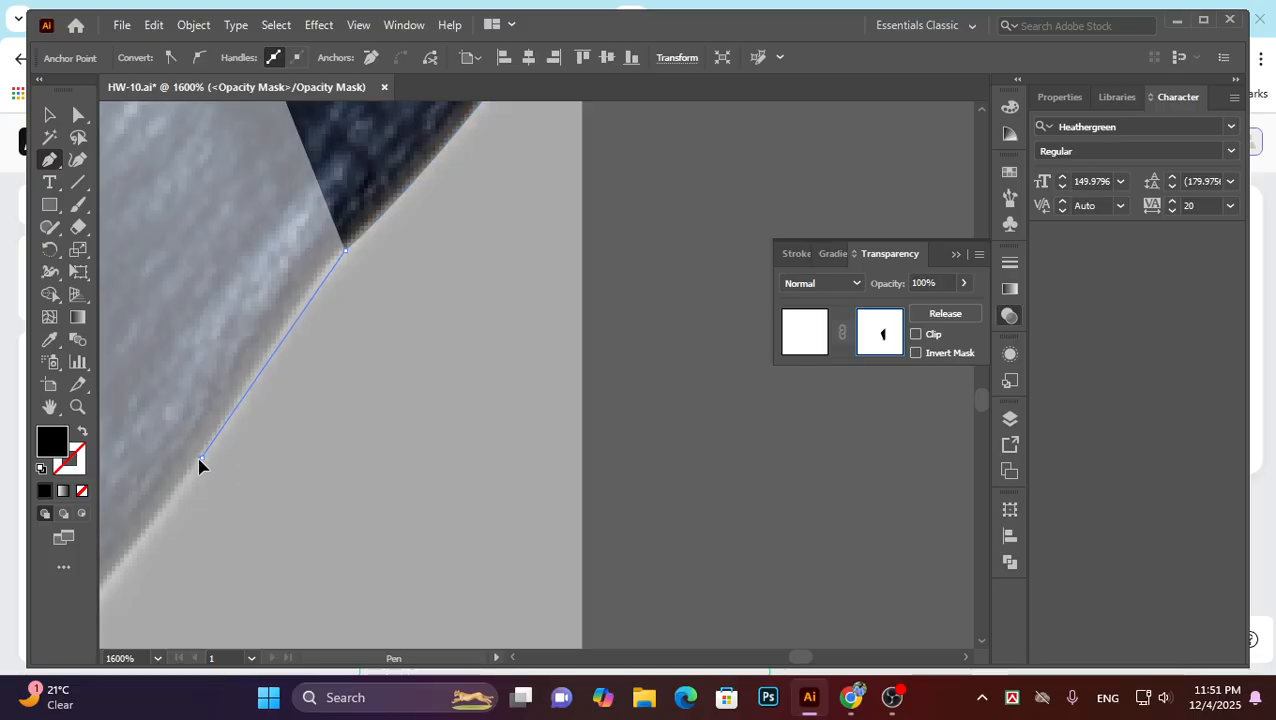
{"action": "left_click", "coordinate": [157, 534]}
Extend the path with a curved segment about 42 px long to the O's outer edge, and close it at the starting anchor.
{"action": "key", "text": "ctrl+minus"}
{"action": "key", "text": "ctrl+minus"}
{"action": "key", "text": "ctrl+minus"}
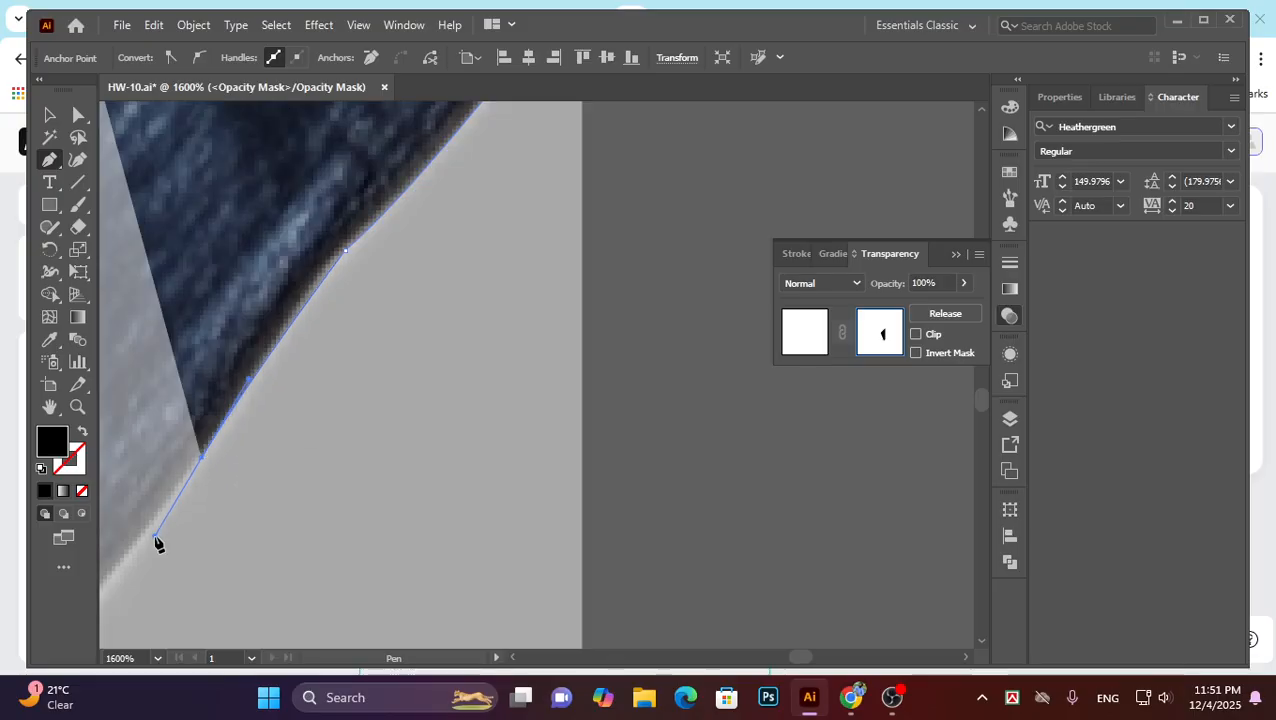
{"action": "scroll", "coordinate": [238, 473], "scroll_direction": "up", "scroll_amount": 3}
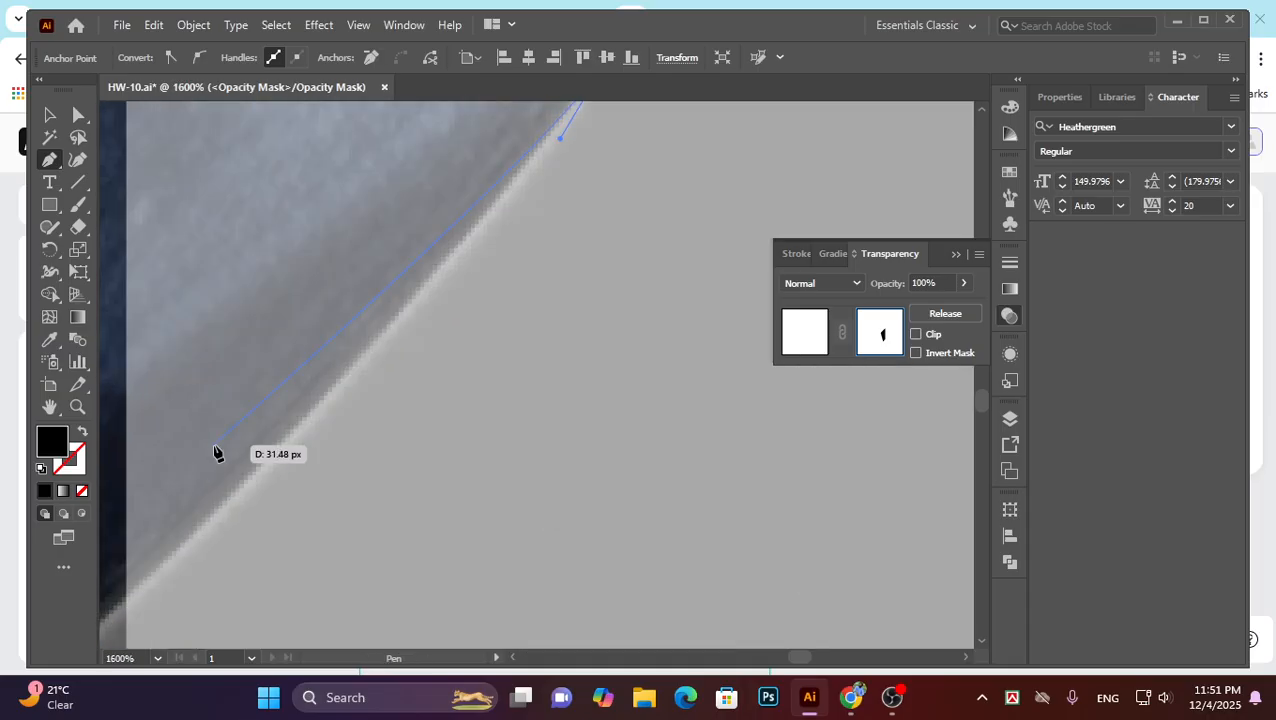
{"action": "scroll", "coordinate": [217, 450], "scroll_direction": "down", "scroll_amount": 2}
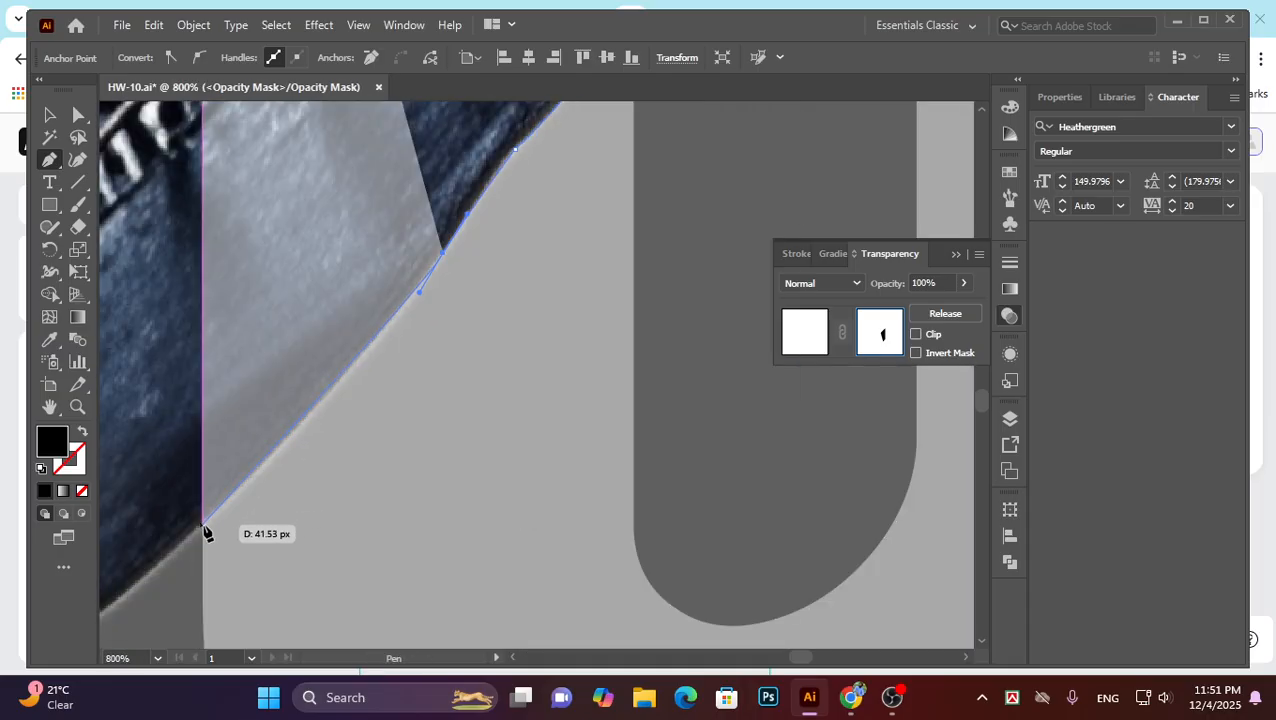
{"action": "left_click_drag", "start_coordinate": [187, 510], "coordinate": [180, 535]}
{"action": "key", "text": "ctrl+z"}
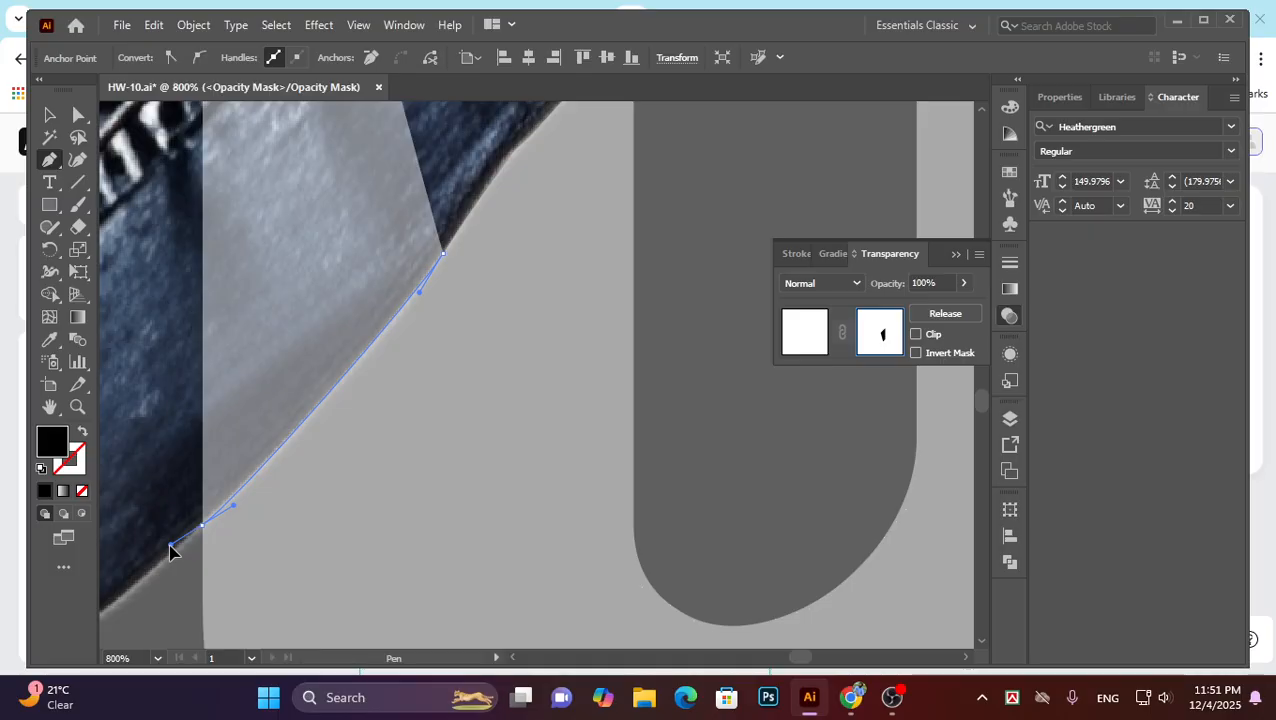
{"action": "left_click_drag", "start_coordinate": [157, 558], "coordinate": [203, 529]}
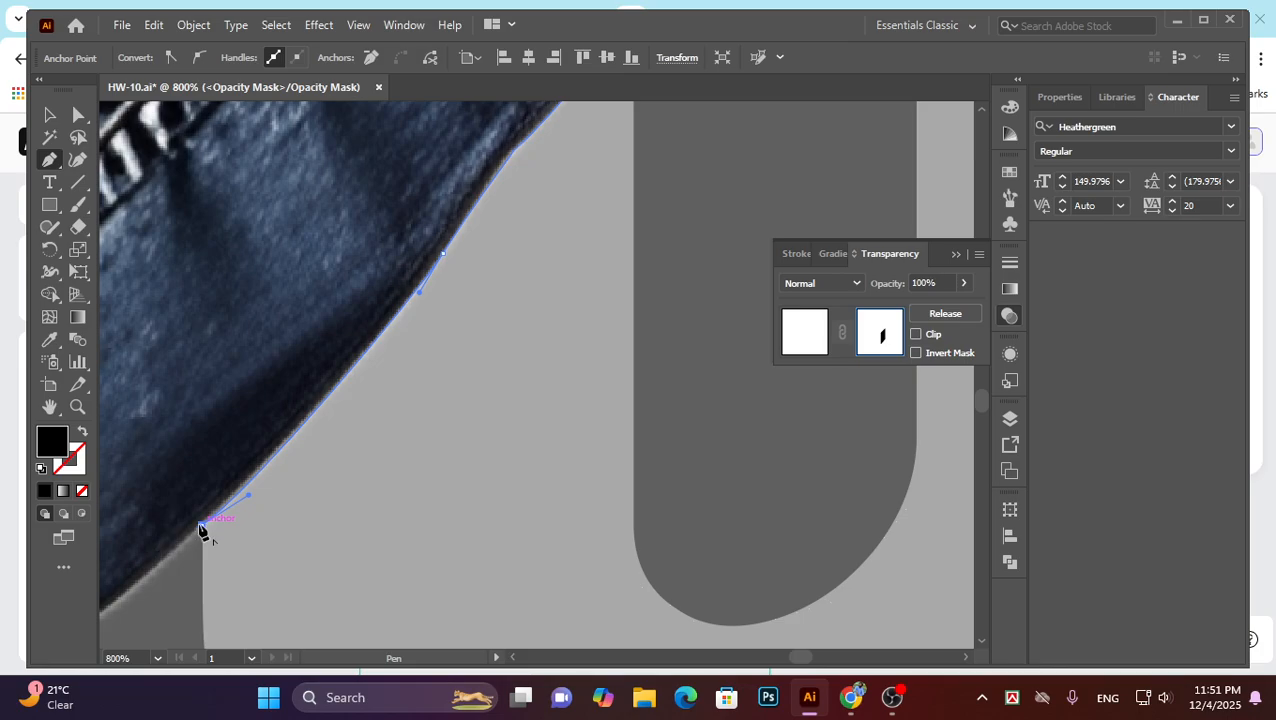
{"action": "scroll", "coordinate": [231, 493], "scroll_direction": "down", "scroll_amount": 4}
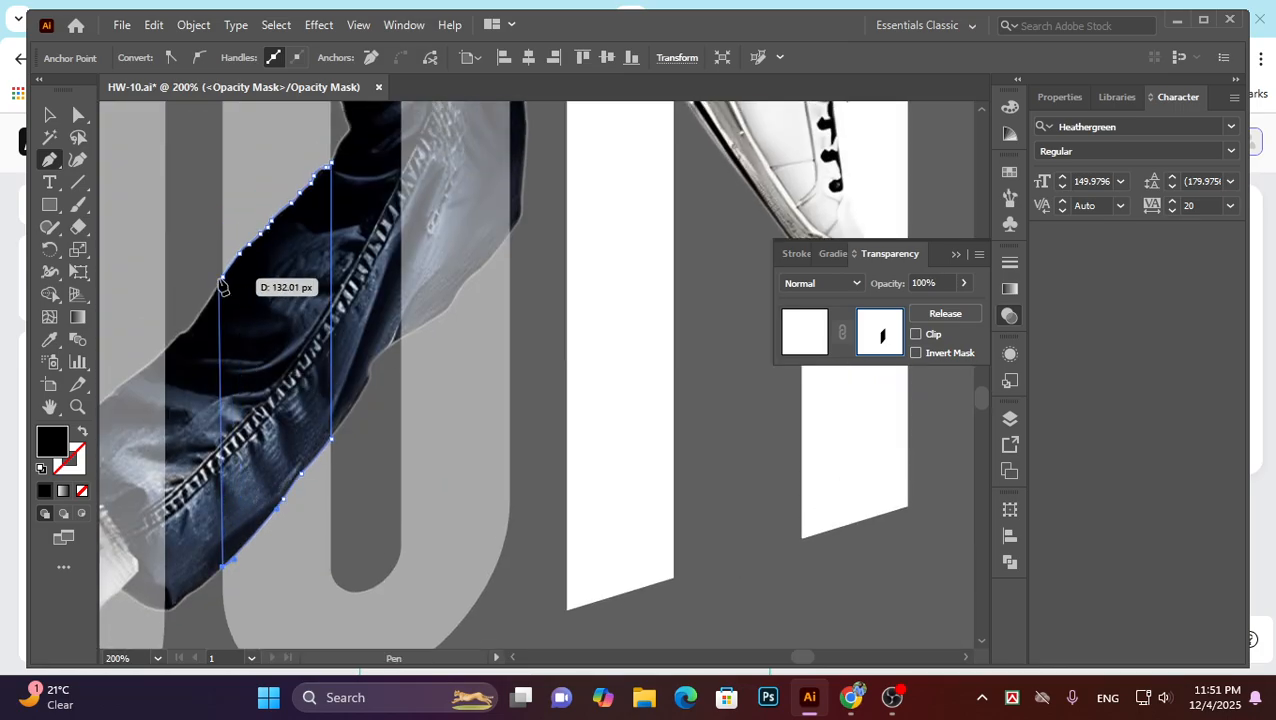
{"action": "left_click", "coordinate": [221, 278]}
Deselect and reselect the finished mask shape to check how it reveals the trouser leg over the O.
{"action": "left_click", "coordinate": [50, 117]}
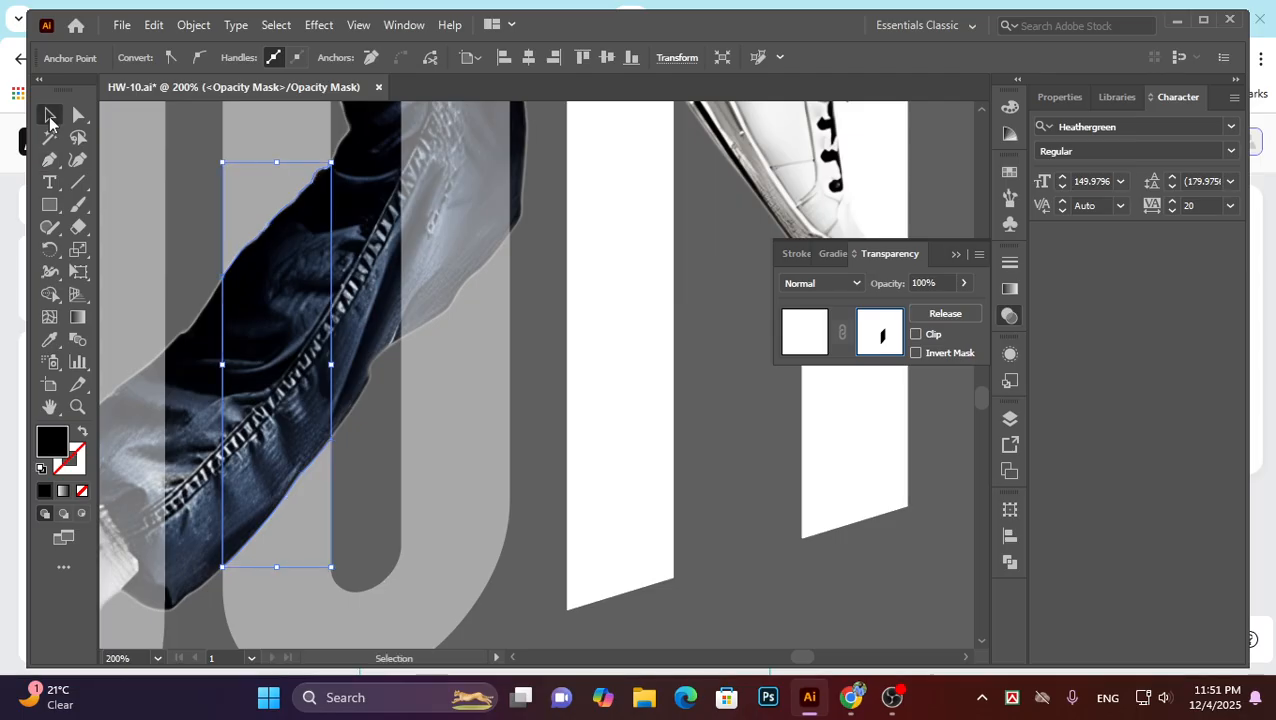
{"action": "left_click", "coordinate": [366, 485]}
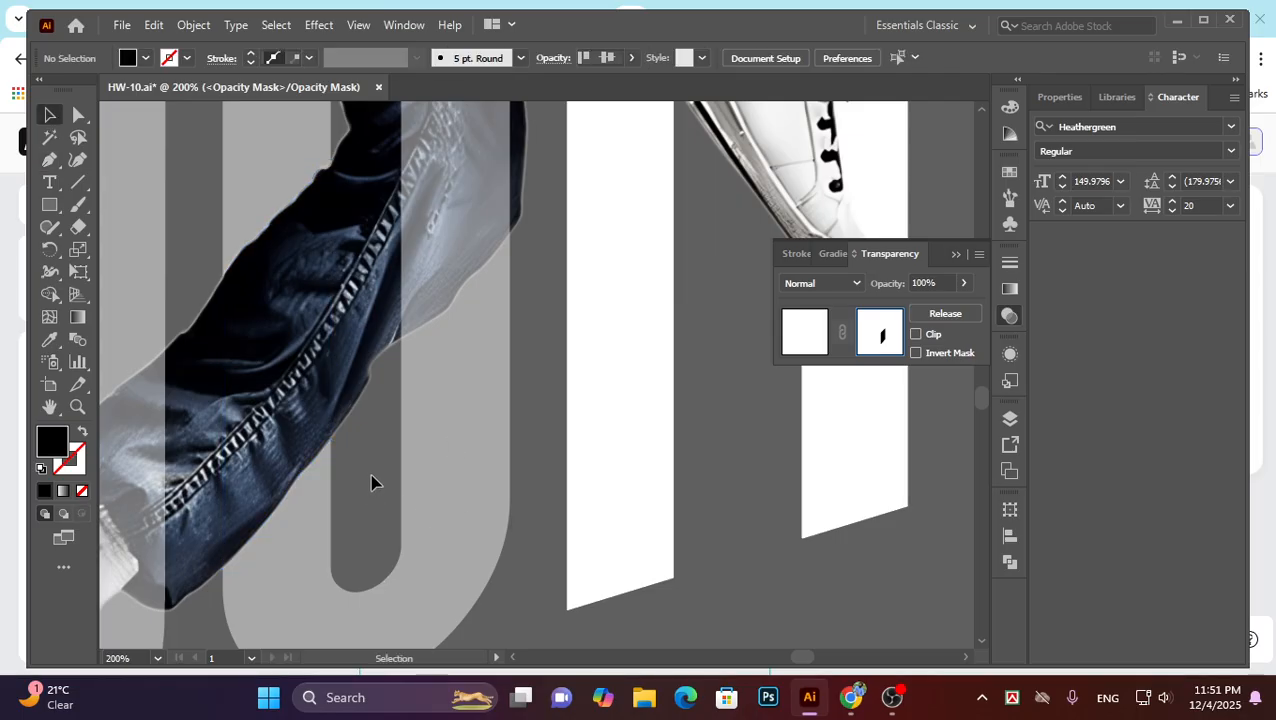
{"action": "left_click", "coordinate": [289, 359]}
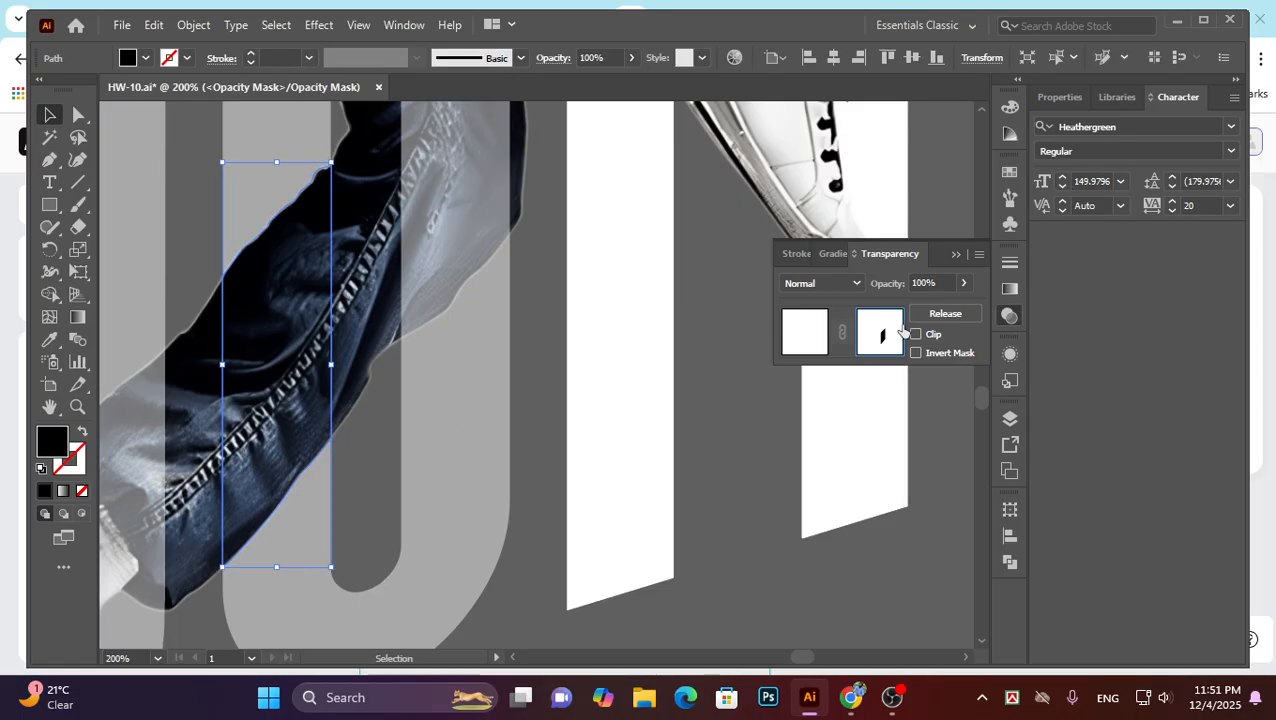
{"action": "key", "text": "a"}
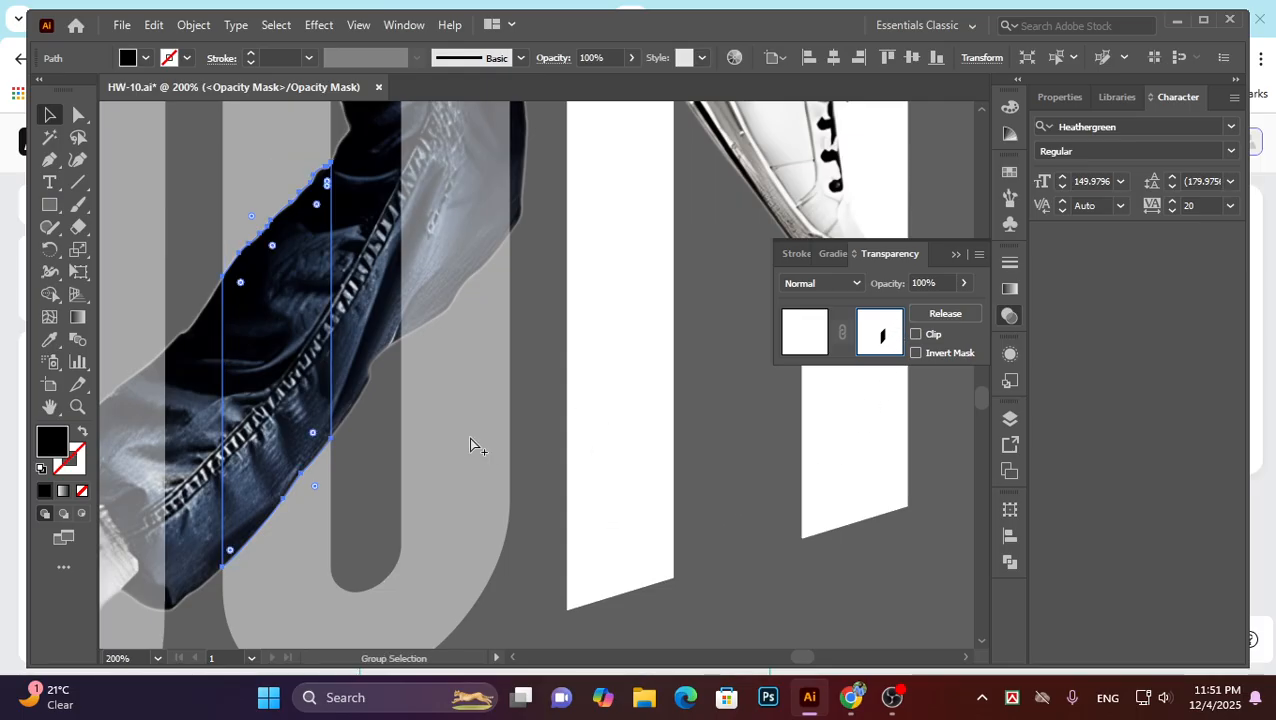
Start a new Pen path where the D's inner edge meets the trouser's upper edge, adding a curved anchor without an outgoing handle.
{"action": "scroll", "coordinate": [470, 440], "scroll_direction": "down", "scroll_amount": 2}
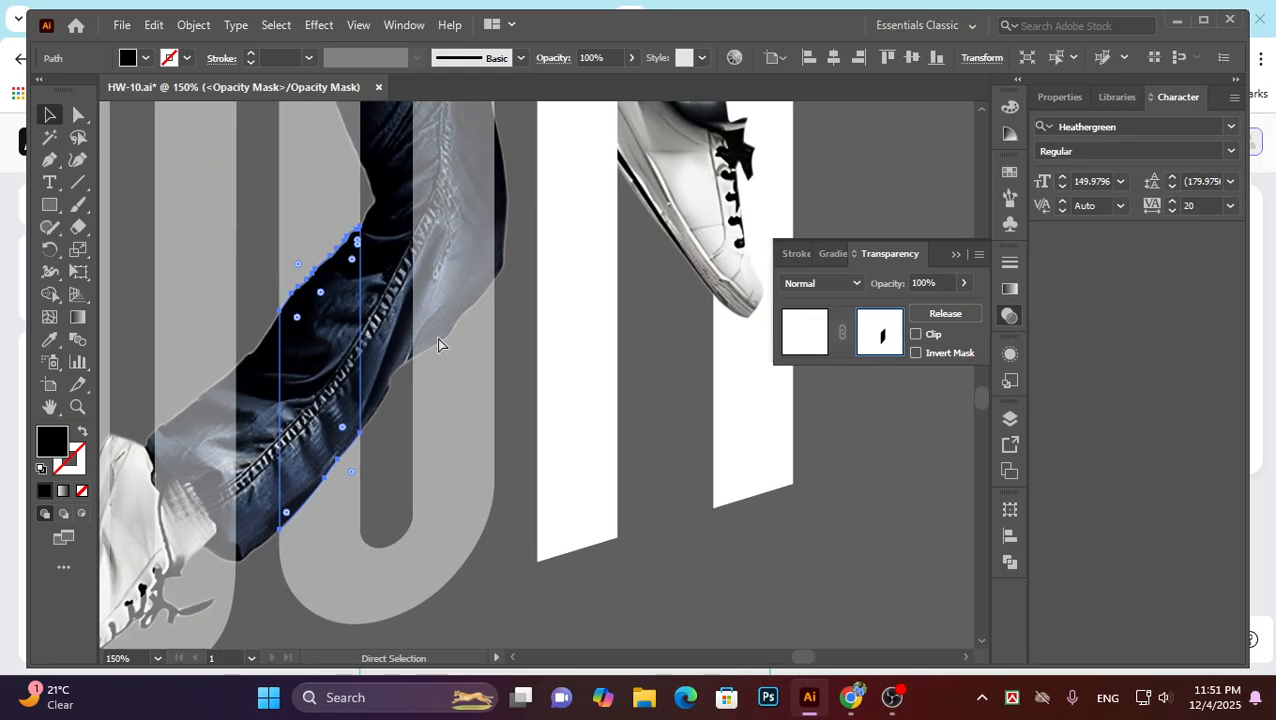
{"action": "scroll", "coordinate": [174, 513], "scroll_direction": "left", "scroll_amount": 3}
{"action": "scroll", "coordinate": [373, 547], "scroll_direction": "up", "scroll_amount": 2}
{"action": "scroll", "coordinate": [220, 530], "scroll_direction": "left", "scroll_amount": 3}
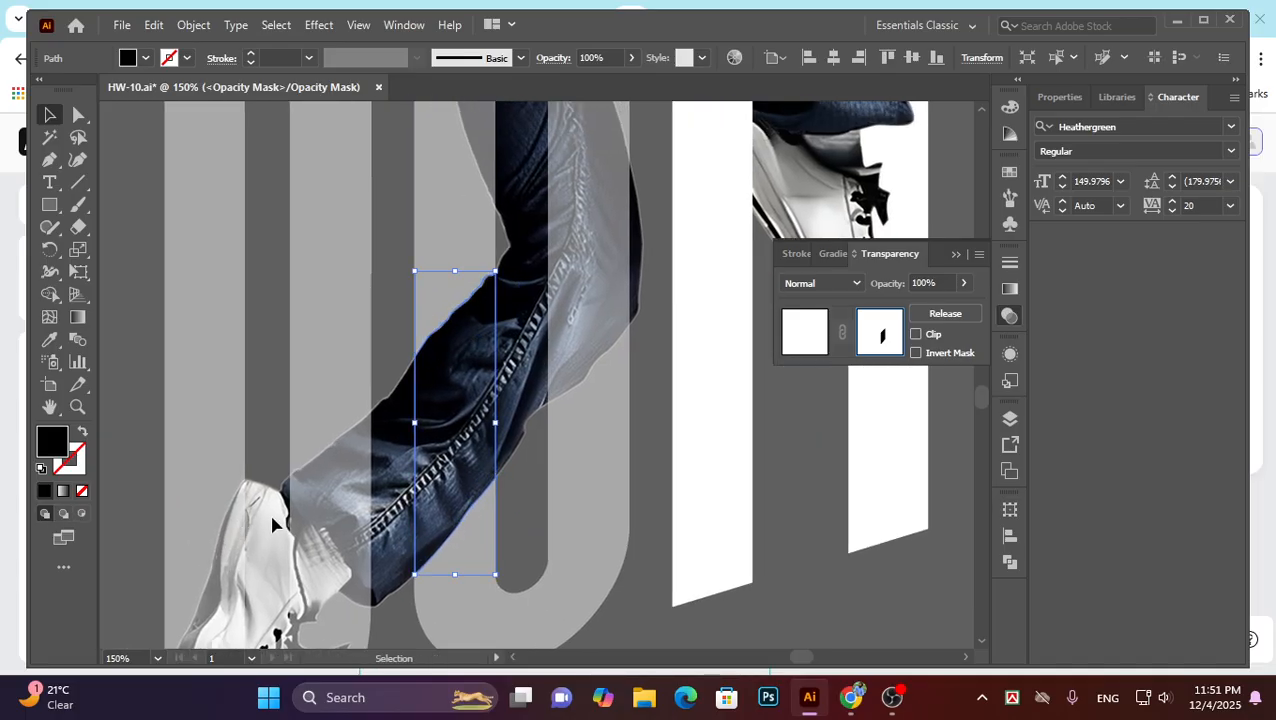
{"action": "scroll", "coordinate": [285, 475], "scroll_direction": "up", "scroll_amount": 2}
{"action": "scroll", "coordinate": [330, 468], "scroll_direction": "up", "scroll_amount": 2}
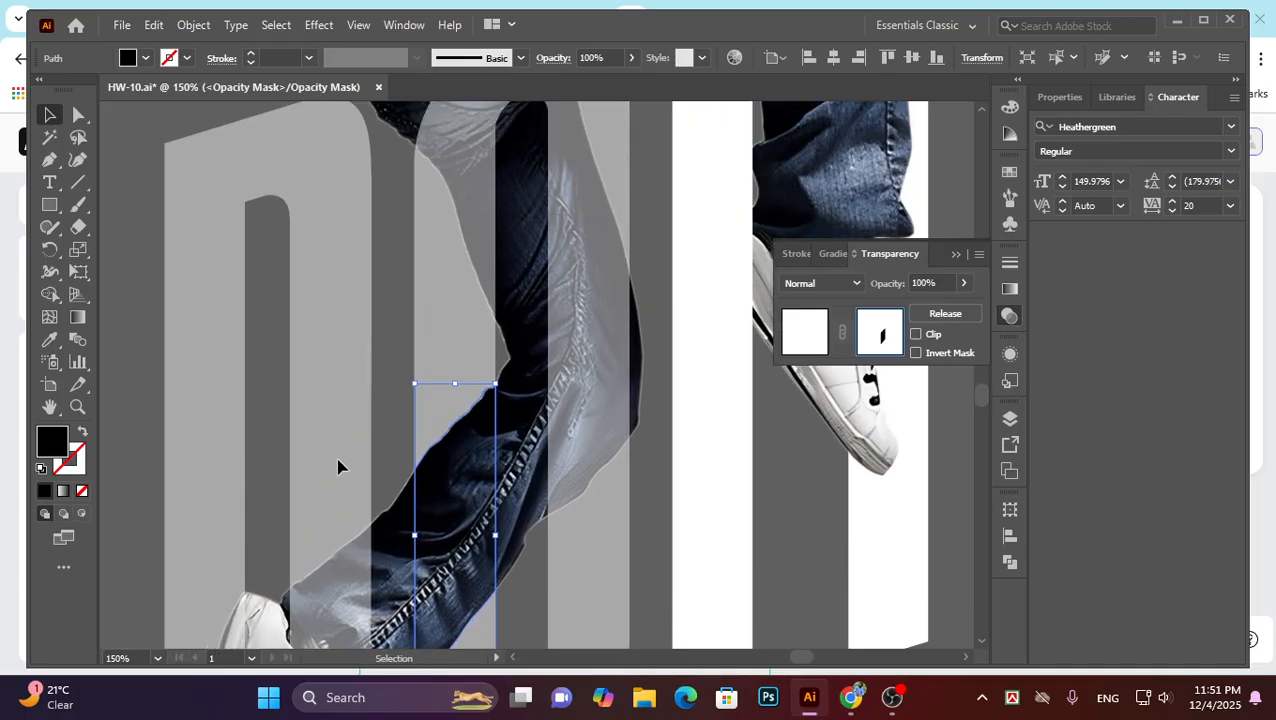
{"action": "scroll", "coordinate": [333, 464], "scroll_direction": "down", "scroll_amount": 3}
{"action": "scroll", "coordinate": [273, 460], "scroll_direction": "up", "scroll_amount": 3}
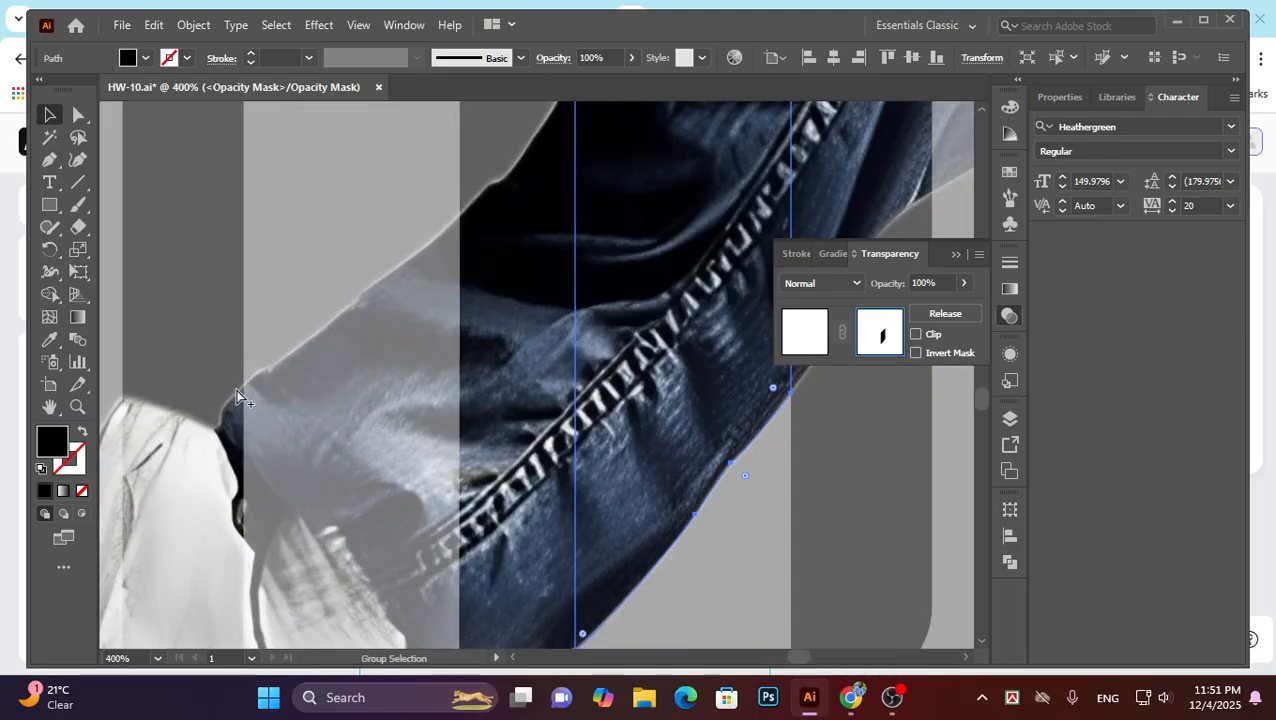
{"action": "scroll", "coordinate": [255, 398], "scroll_direction": "up", "scroll_amount": 2}
{"action": "left_click", "coordinate": [50, 160]}
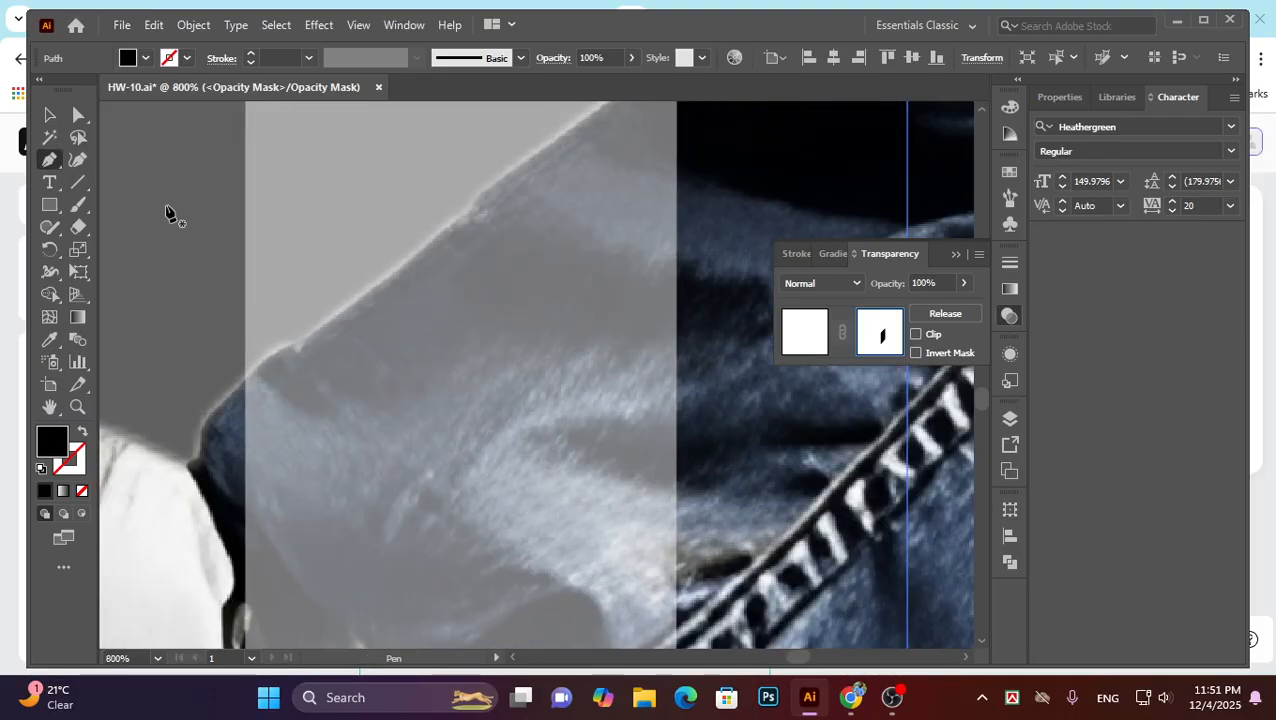
{"action": "scroll", "coordinate": [285, 505], "scroll_direction": "up", "scroll_amount": 2}
{"action": "scroll", "coordinate": [255, 455], "scroll_direction": "up", "scroll_amount": 1}
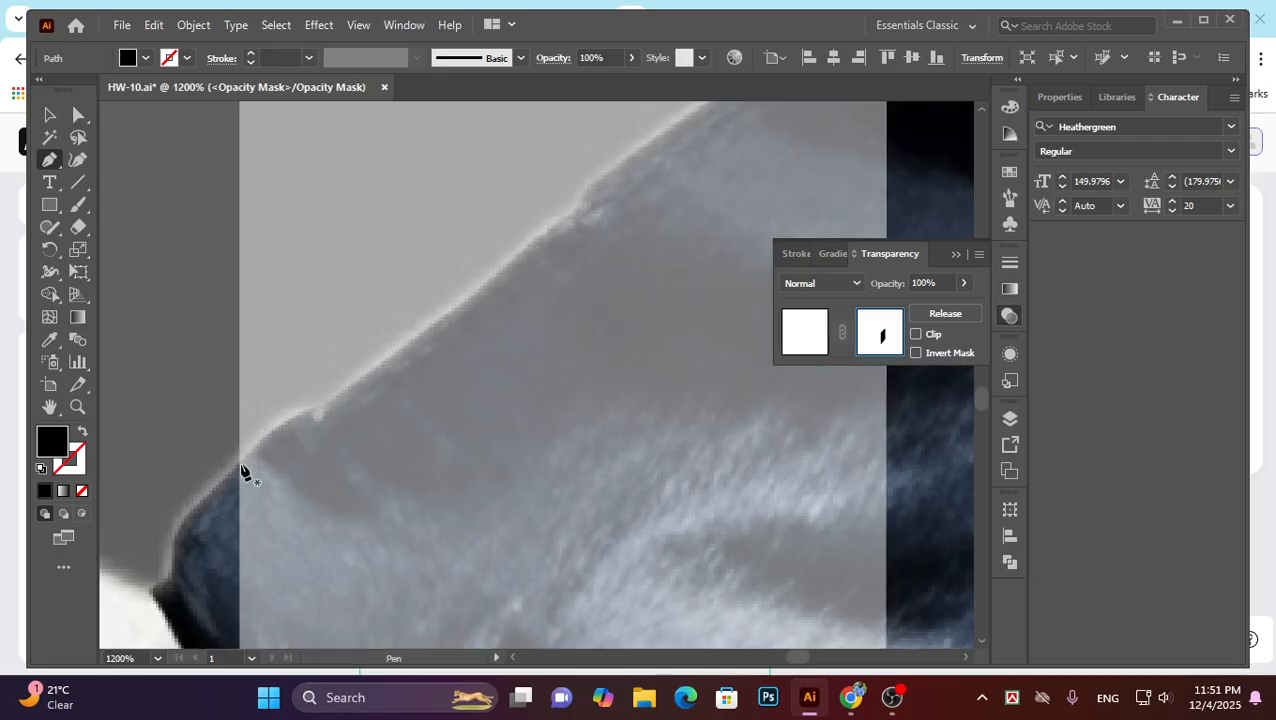
{"action": "left_click_drag", "start_coordinate": [315, 407], "coordinate": [346, 406]}
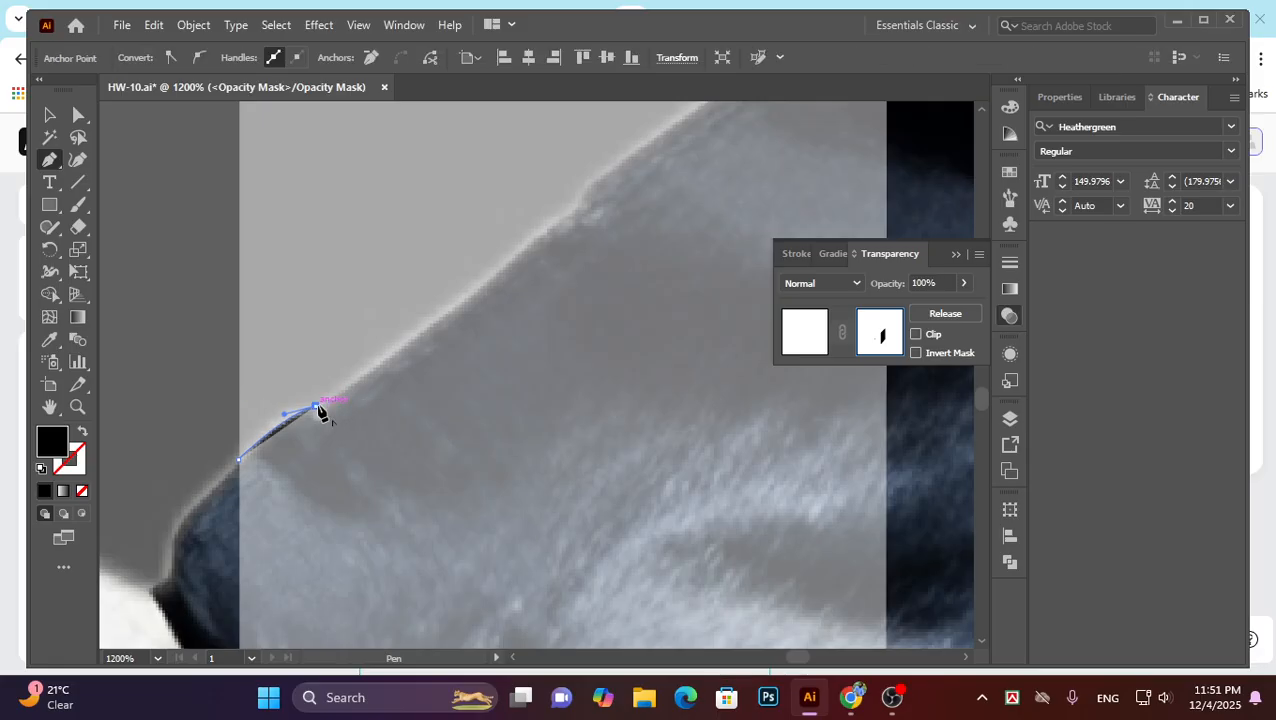
{"action": "left_click", "coordinate": [317, 407]}
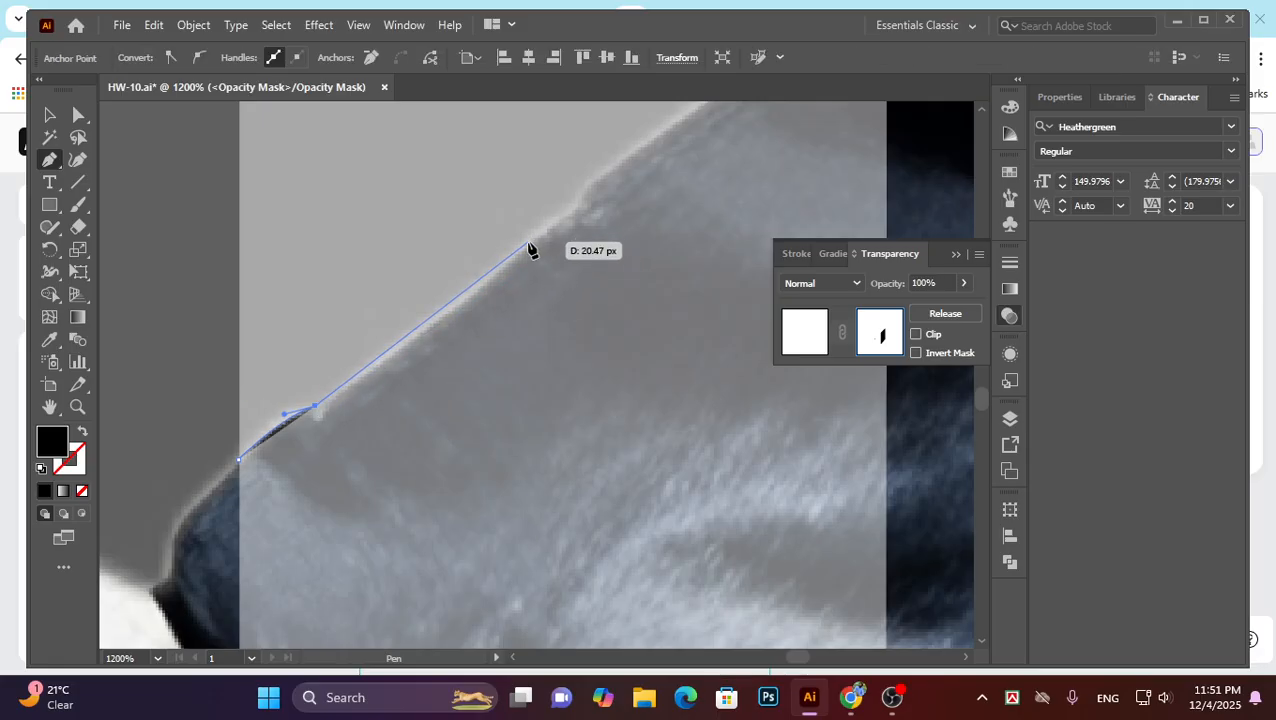
Continue along the trouser's upper edge with a curved segment about 20 px long and two short segments following the fabric's small notch.
{"action": "left_click_drag", "start_coordinate": [528, 242], "coordinate": [557, 212]}
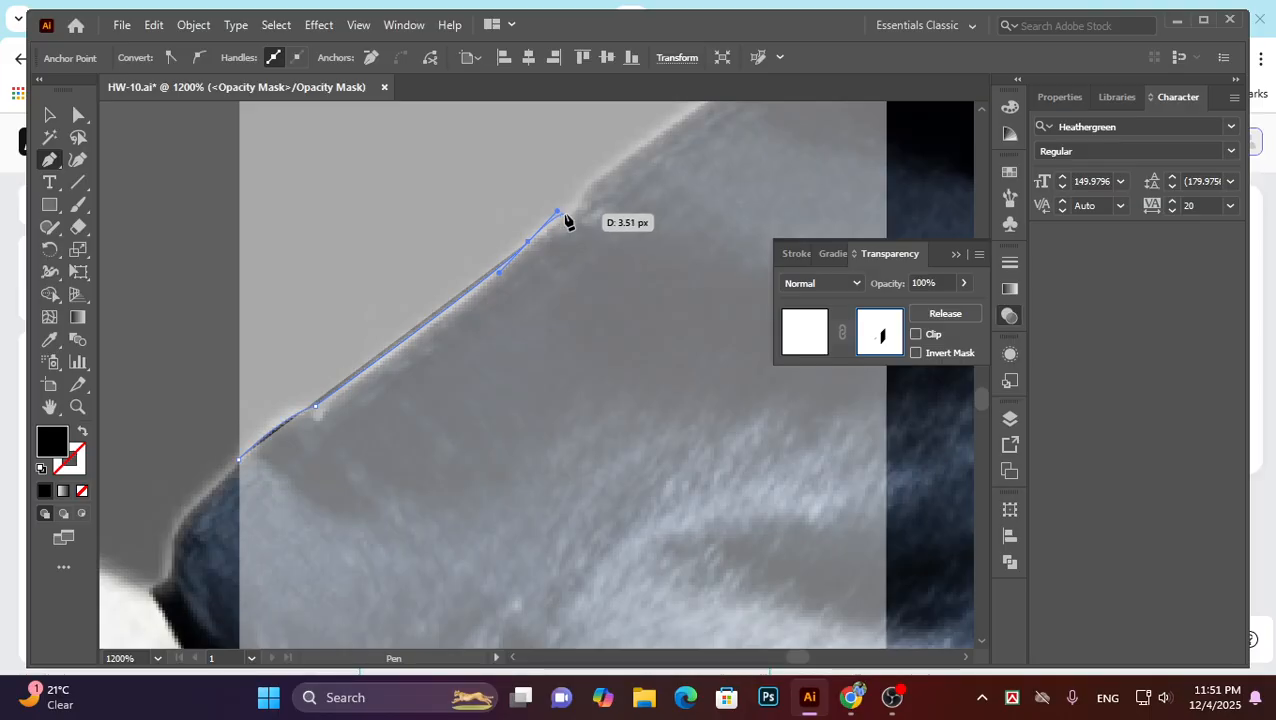
{"action": "left_click", "coordinate": [569, 216]}
{"action": "left_click", "coordinate": [583, 187]}
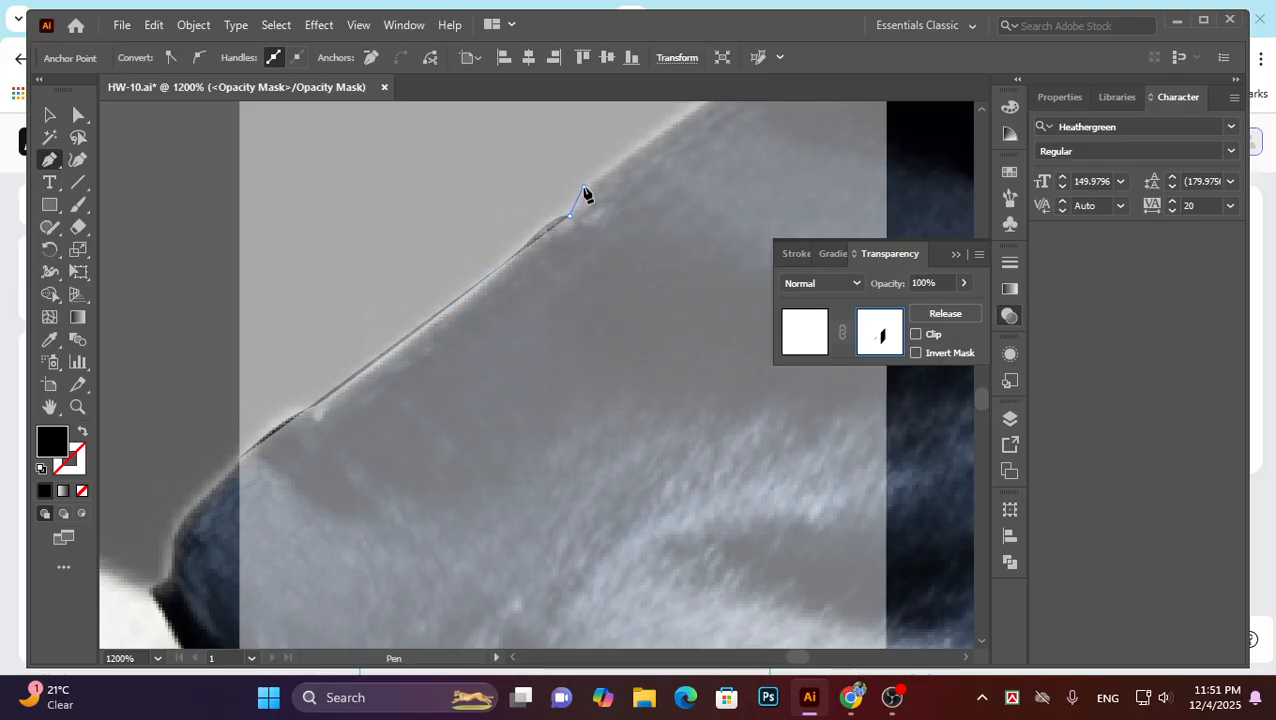
Extend the path along the trouser's upper edge to the D's outer edge, ending with a curved segment about 14.5 px long.
{"action": "scroll", "coordinate": [601, 188], "scroll_direction": "up", "scroll_amount": 1}
{"action": "scroll", "coordinate": [689, 219], "scroll_direction": "right", "scroll_amount": 3}
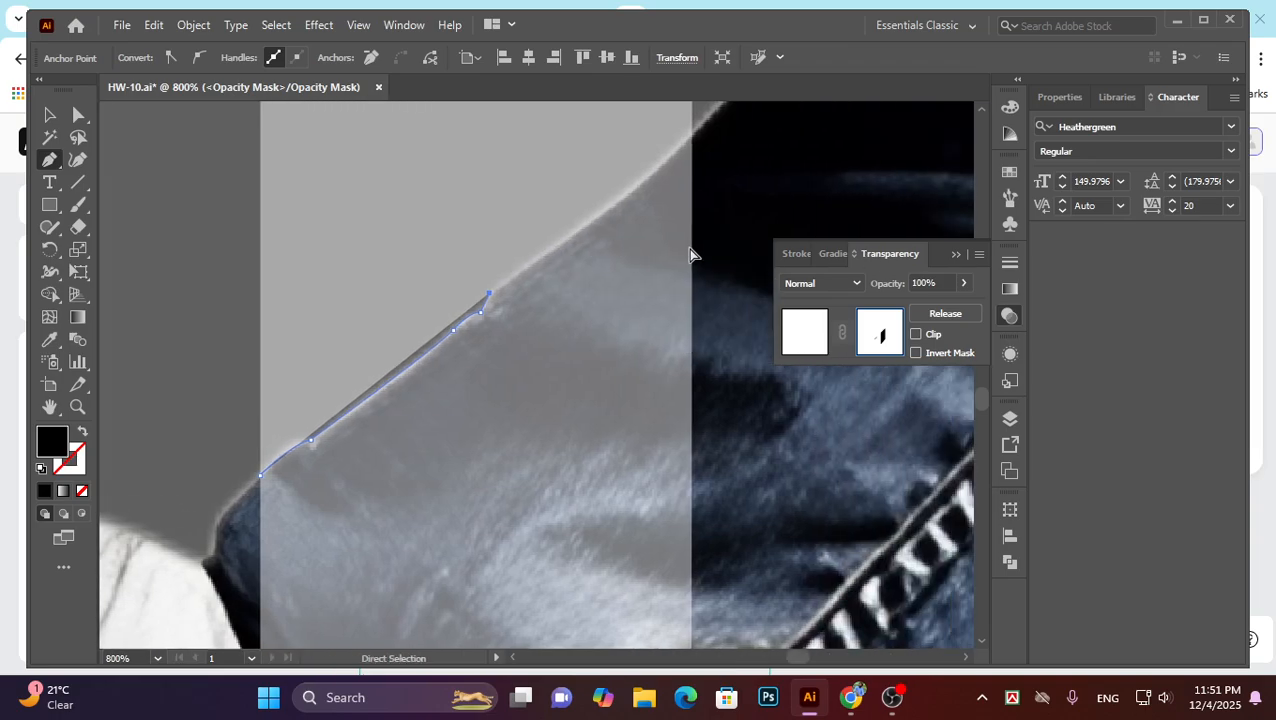
{"action": "scroll", "coordinate": [561, 288], "scroll_direction": "down", "scroll_amount": 1}
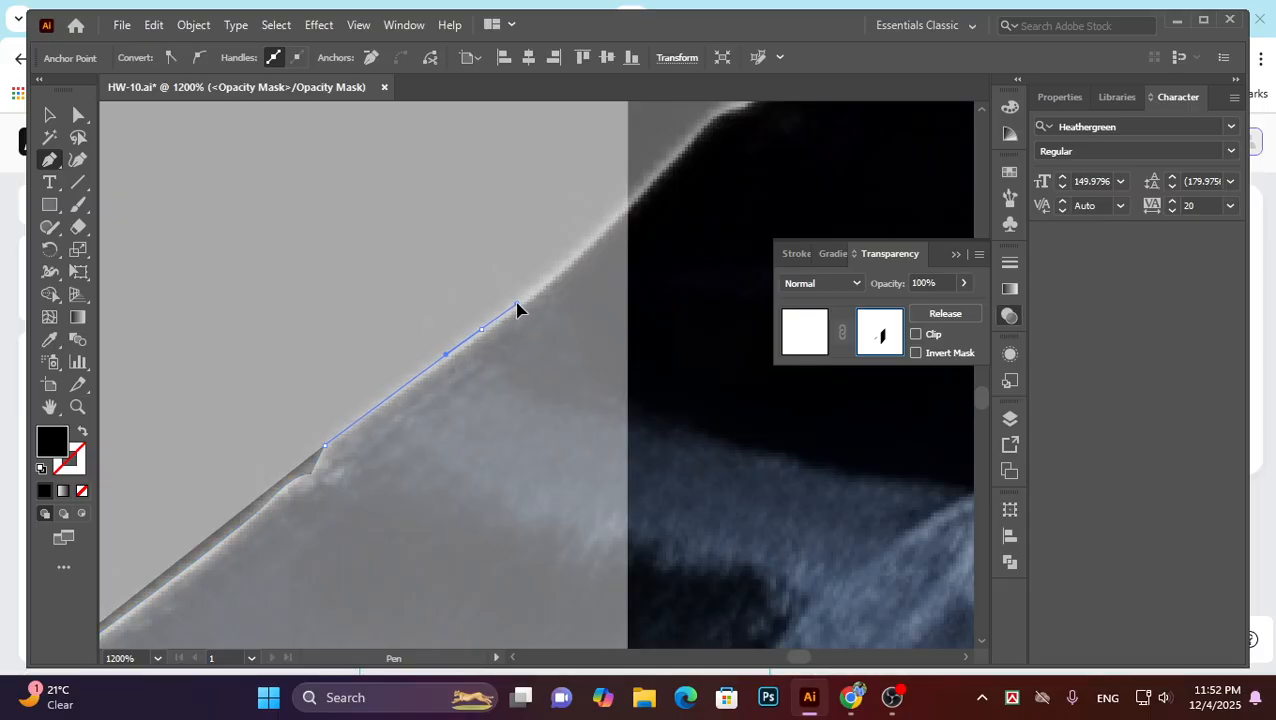
{"action": "scroll", "coordinate": [550, 288], "scroll_direction": "up", "scroll_amount": 1}
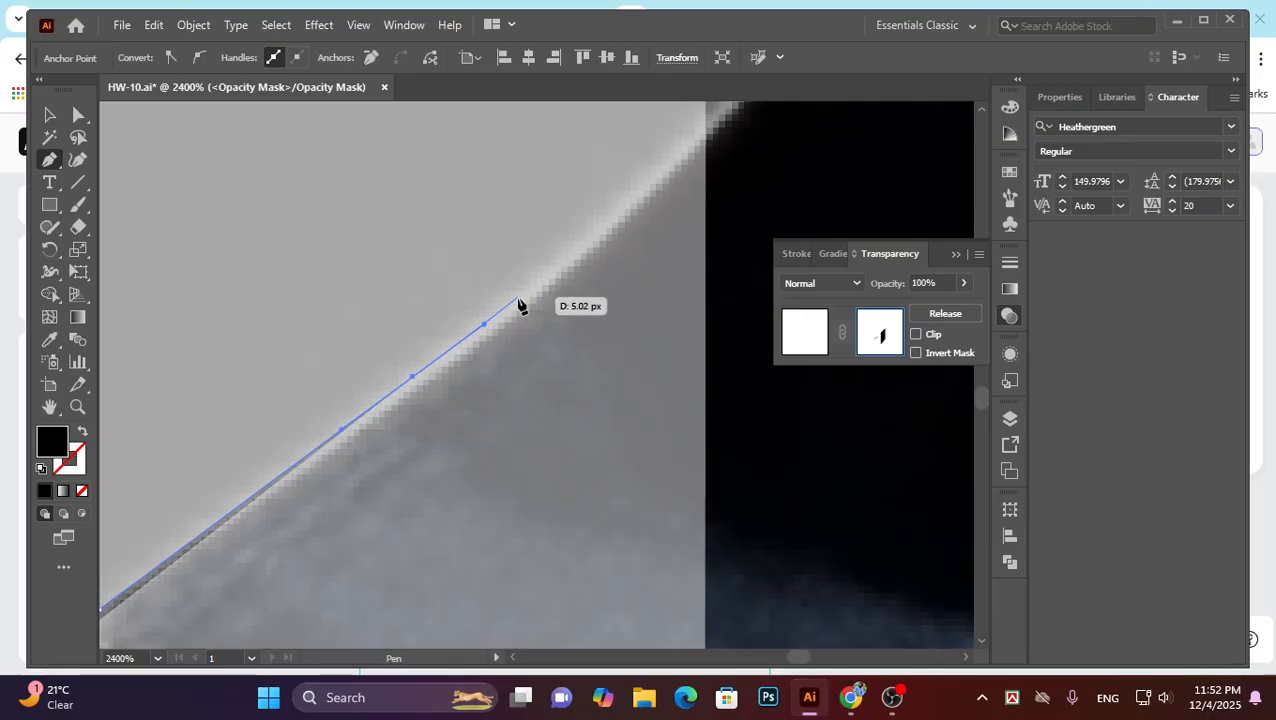
{"action": "scroll", "coordinate": [460, 370], "scroll_direction": "down", "scroll_amount": 1}
{"action": "scroll", "coordinate": [470, 368], "scroll_direction": "up", "scroll_amount": 1}
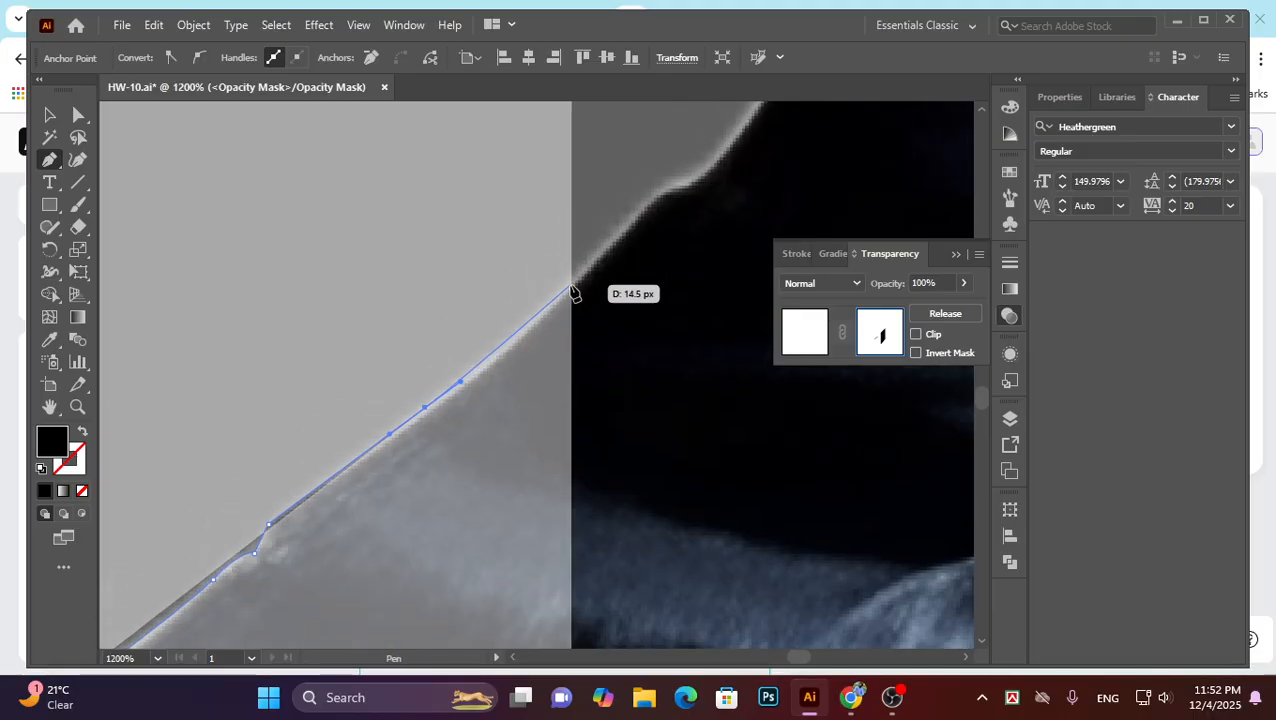
{"action": "left_click_drag", "start_coordinate": [571, 288], "coordinate": [607, 245]}
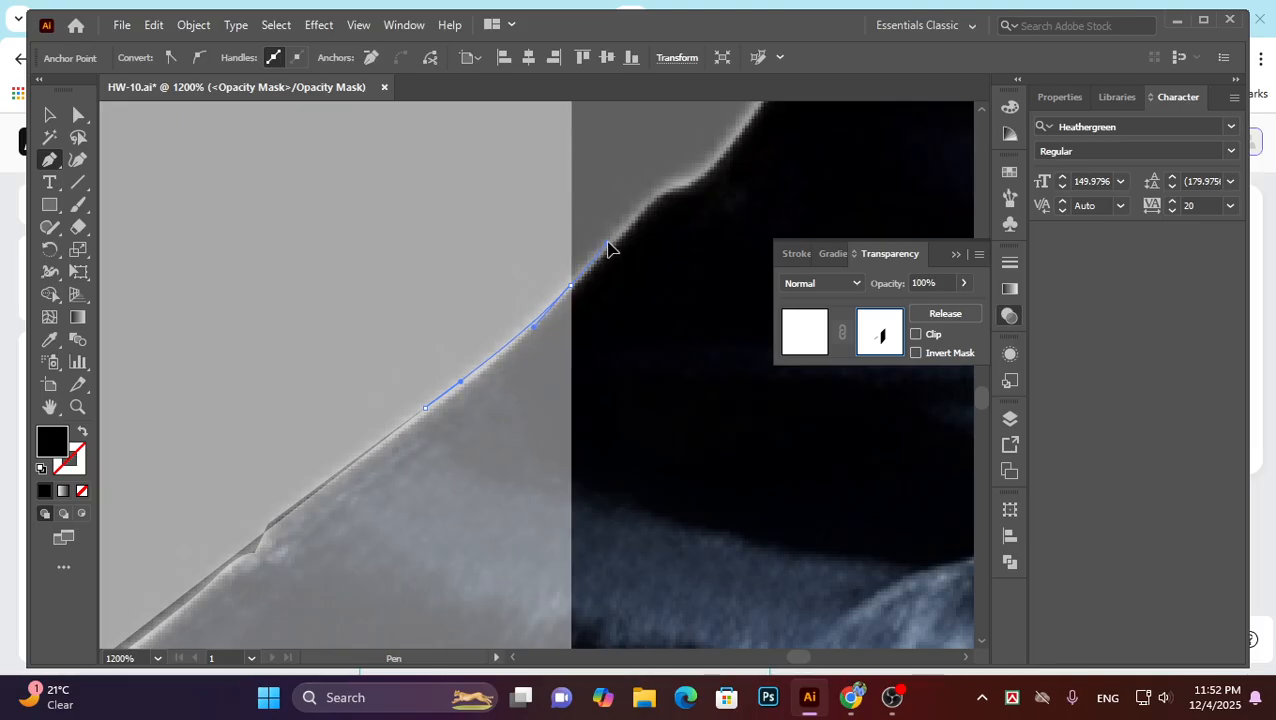
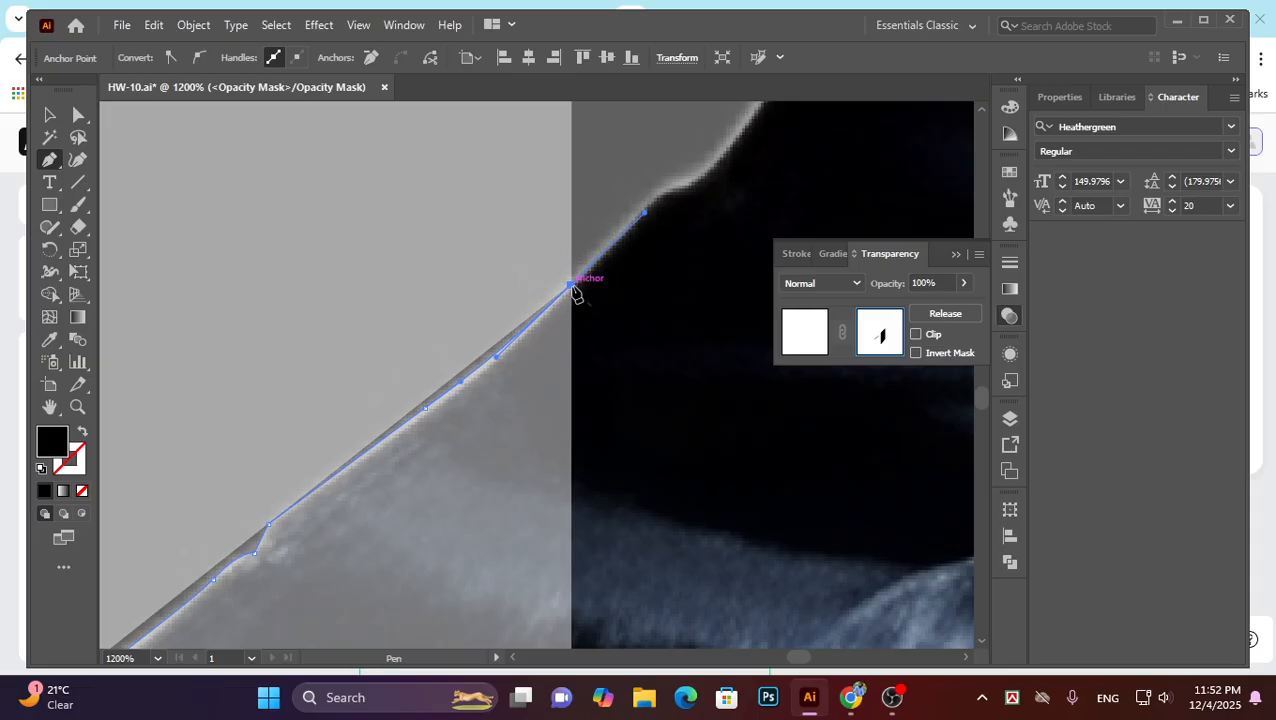
Add a straight vertical segment about 120 px long down the D's outer edge to the trouser's lower hem.
{"action": "key", "text": "ctrl+minus"}
{"action": "key", "text": "ctrl+minus"}
{"action": "key", "text": "ctrl+minus"}
{"action": "key", "text": "ctrl+minus"}
{"action": "key", "text": "ctrl+minus"}
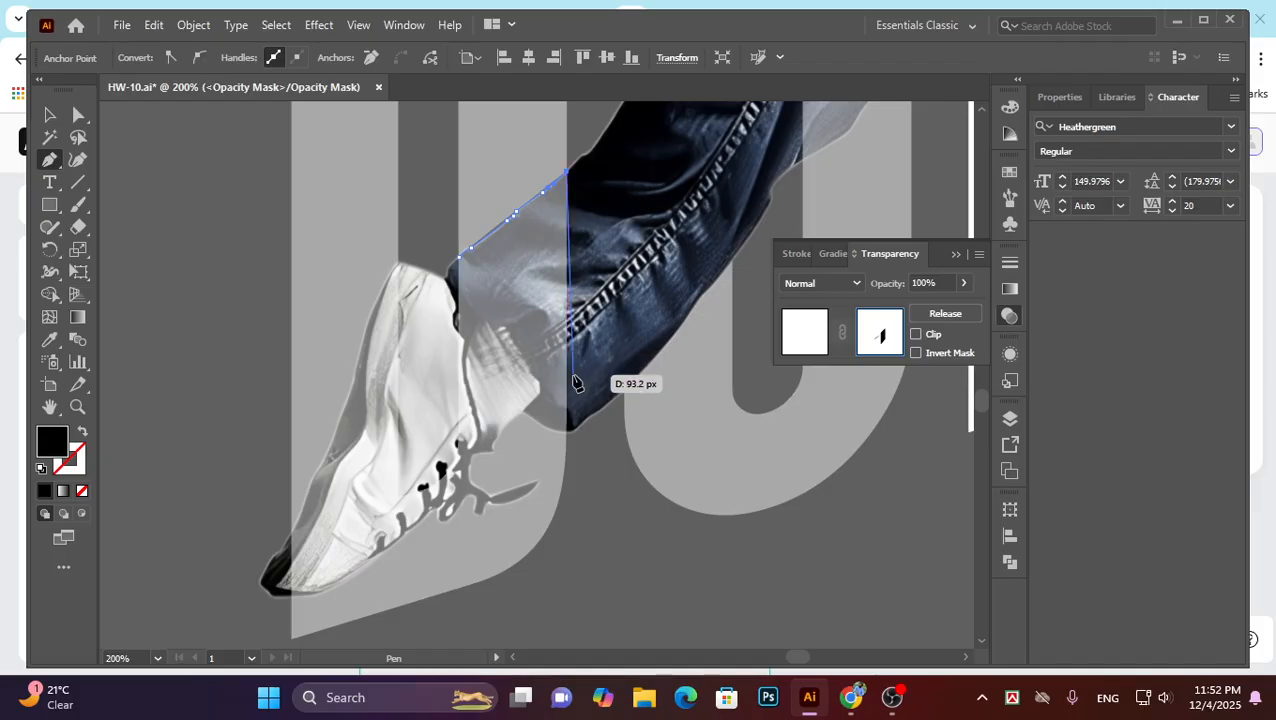
{"action": "key", "text": "ctrl+plus"}
{"action": "key", "text": "ctrl+plus"}
{"action": "key", "text": "ctrl+plus"}
{"action": "key", "text": "ctrl+plus"}
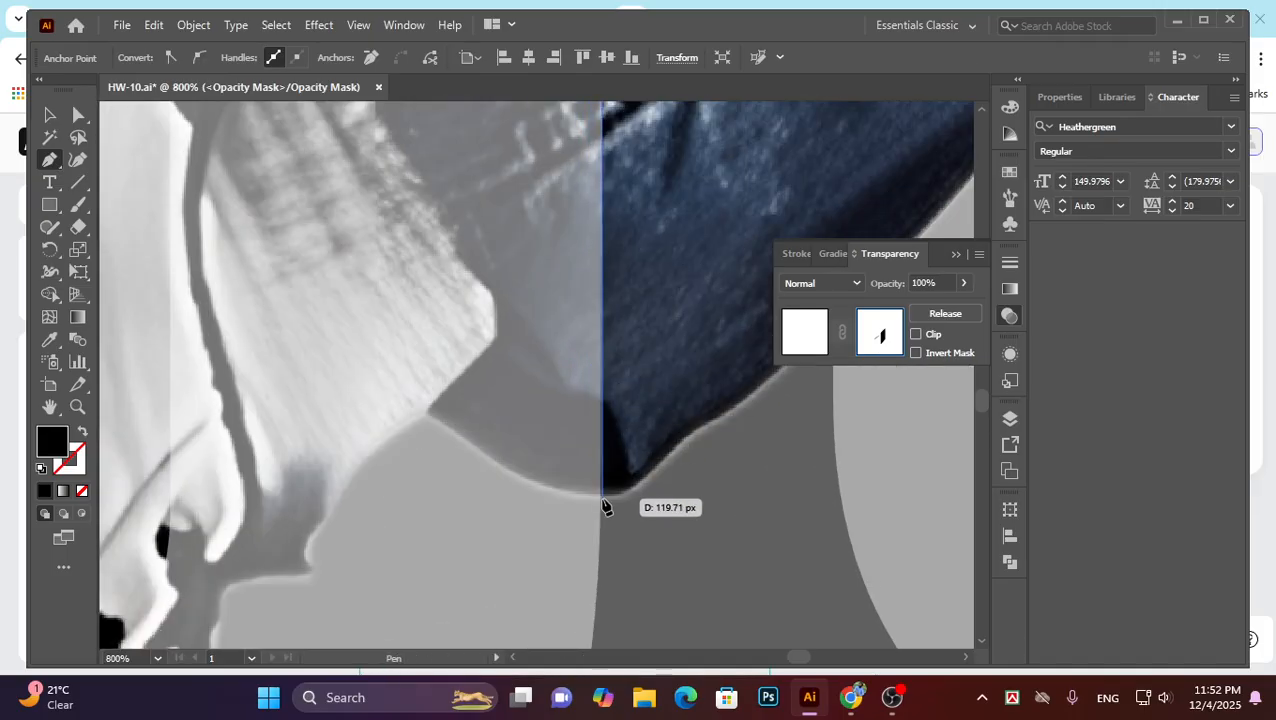
{"action": "left_click", "coordinate": [601, 497]}
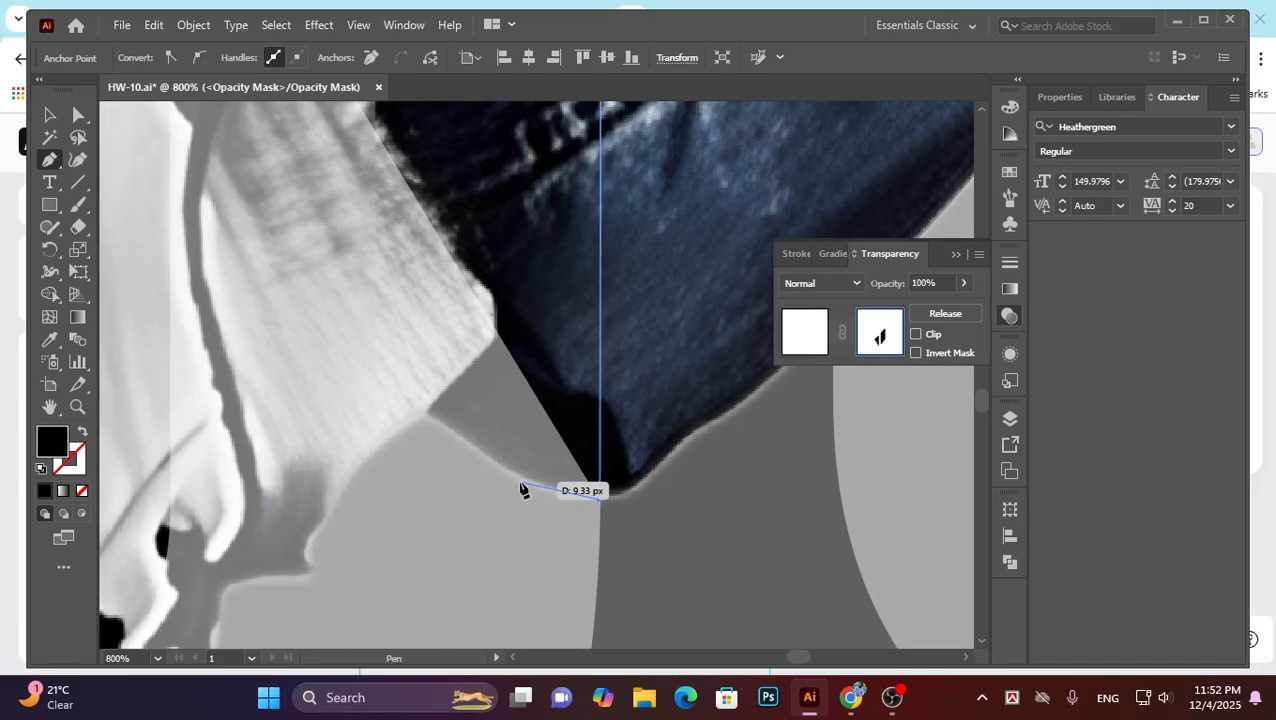
Trace the trouser hem's lower edge back to the corner where it meets the sock, using a curved anchor.
{"action": "key", "text": "ctrl+plus"}
{"action": "left_click_drag", "start_coordinate": [468, 485], "coordinate": [373, 422]}
{"action": "left_click", "coordinate": [323, 382]}
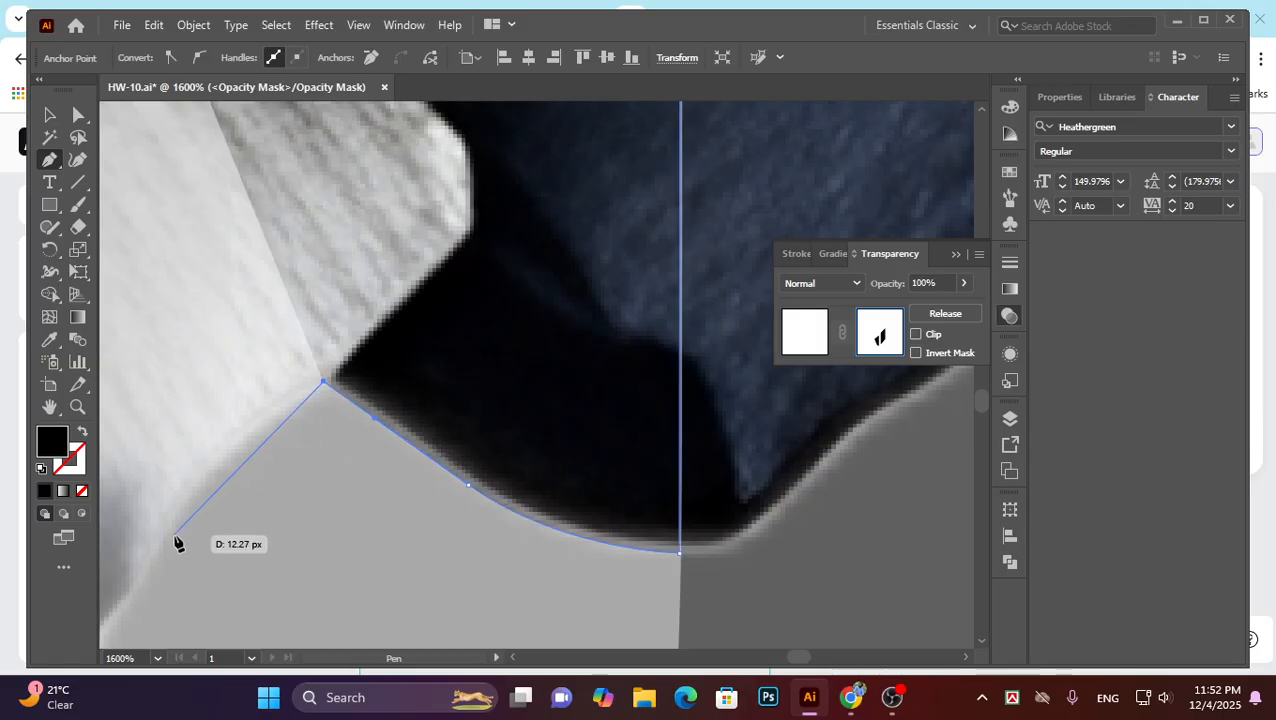
Trace the sock's lower edge down to the tip of the shoe's dark collar with curved anchors, removing the first one's outgoing handle.
{"action": "scroll", "coordinate": [175, 541], "scroll_direction": "down", "scroll_amount": 1}
{"action": "left_click_drag", "start_coordinate": [149, 496], "coordinate": [363, 617]}
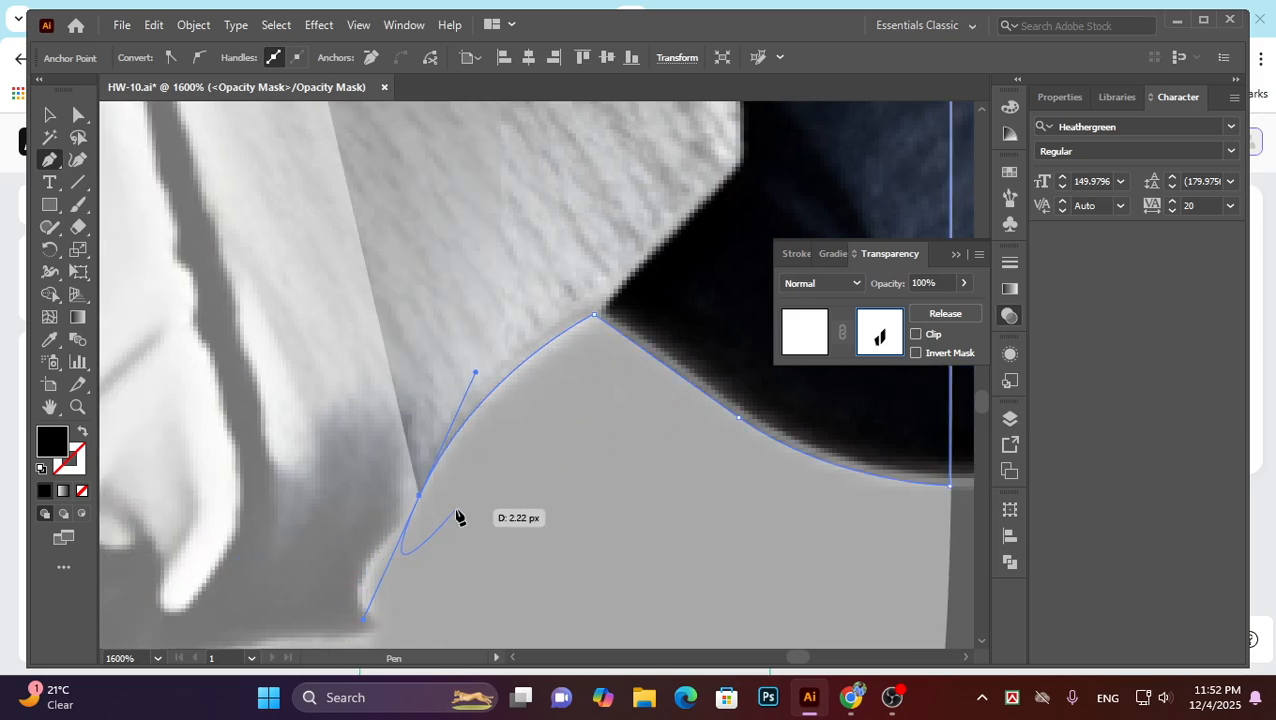
{"action": "left_click", "coordinate": [419, 496]}
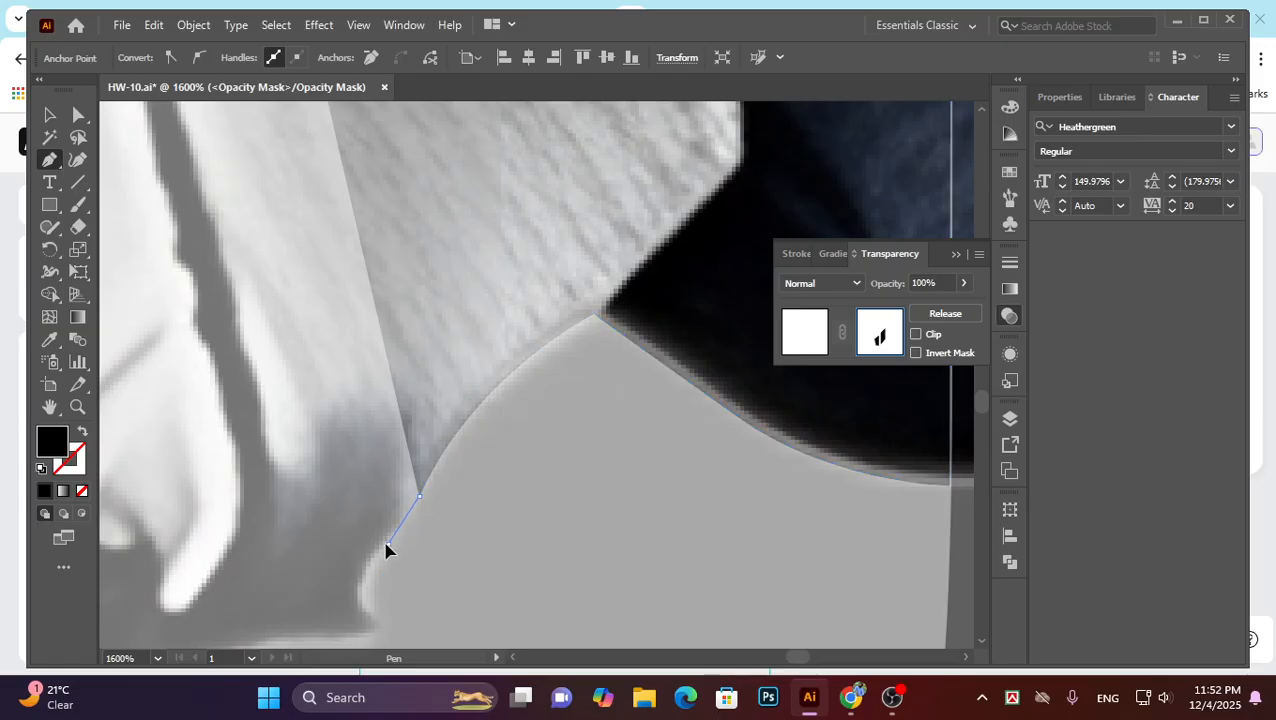
{"action": "left_click_drag", "start_coordinate": [376, 560], "coordinate": [322, 529]}
{"action": "scroll", "coordinate": [352, 527], "scroll_direction": "down", "scroll_amount": 2}
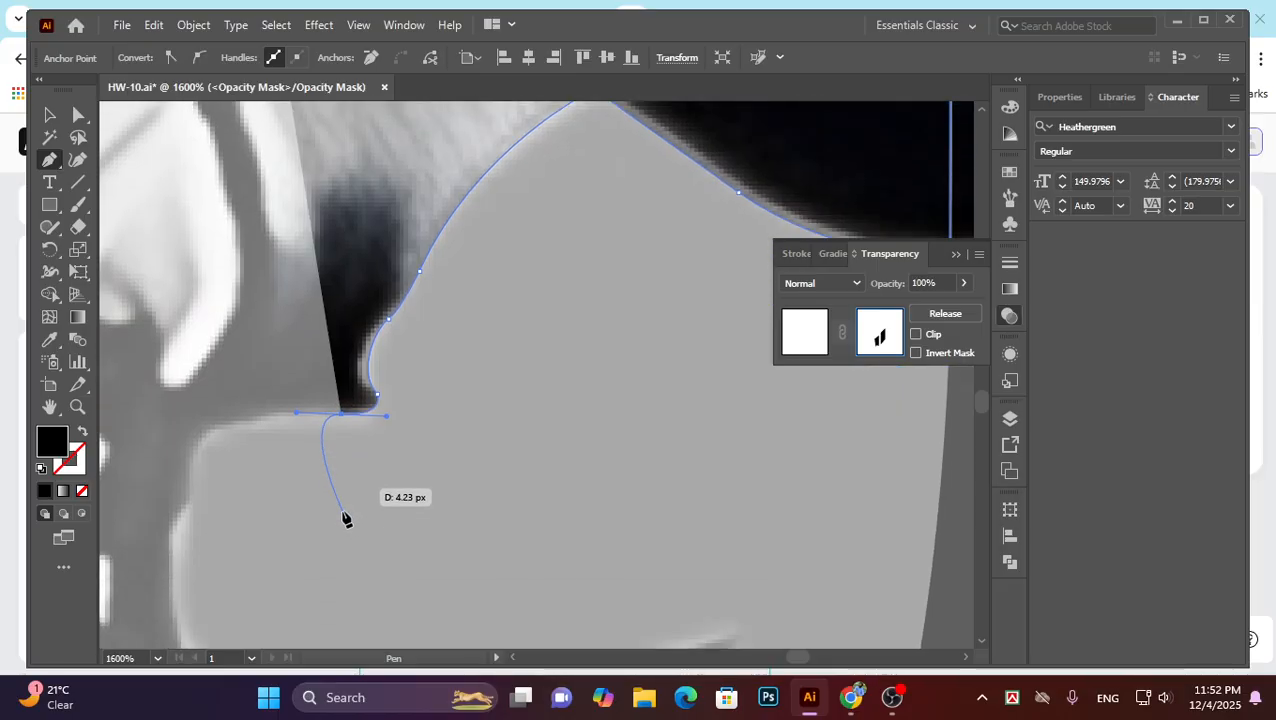
Extend the path from the collar tip across the top of the shoelaces toward the D's inner edge.
{"action": "key", "text": "ctrl+minus"}
{"action": "key", "text": "ctrl+minus"}
{"action": "key", "text": "ctrl+minus"}
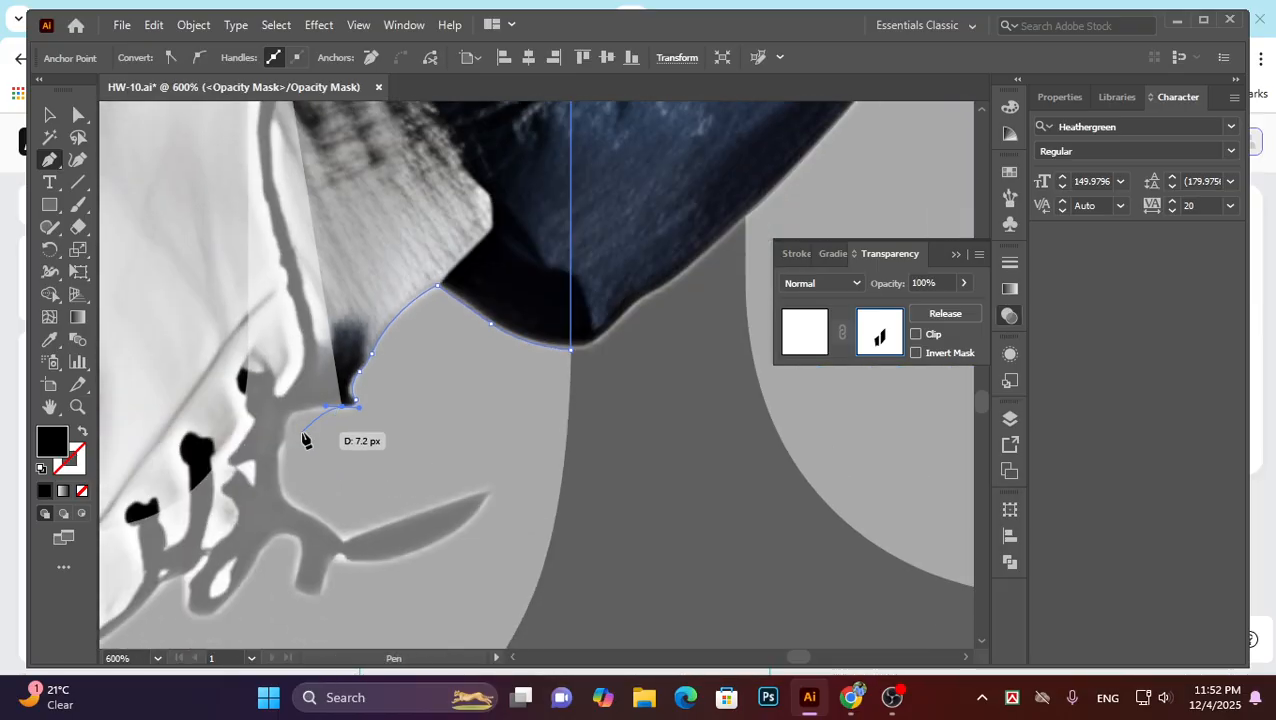
{"action": "scroll", "coordinate": [300, 445], "scroll_direction": "up", "scroll_amount": 1}
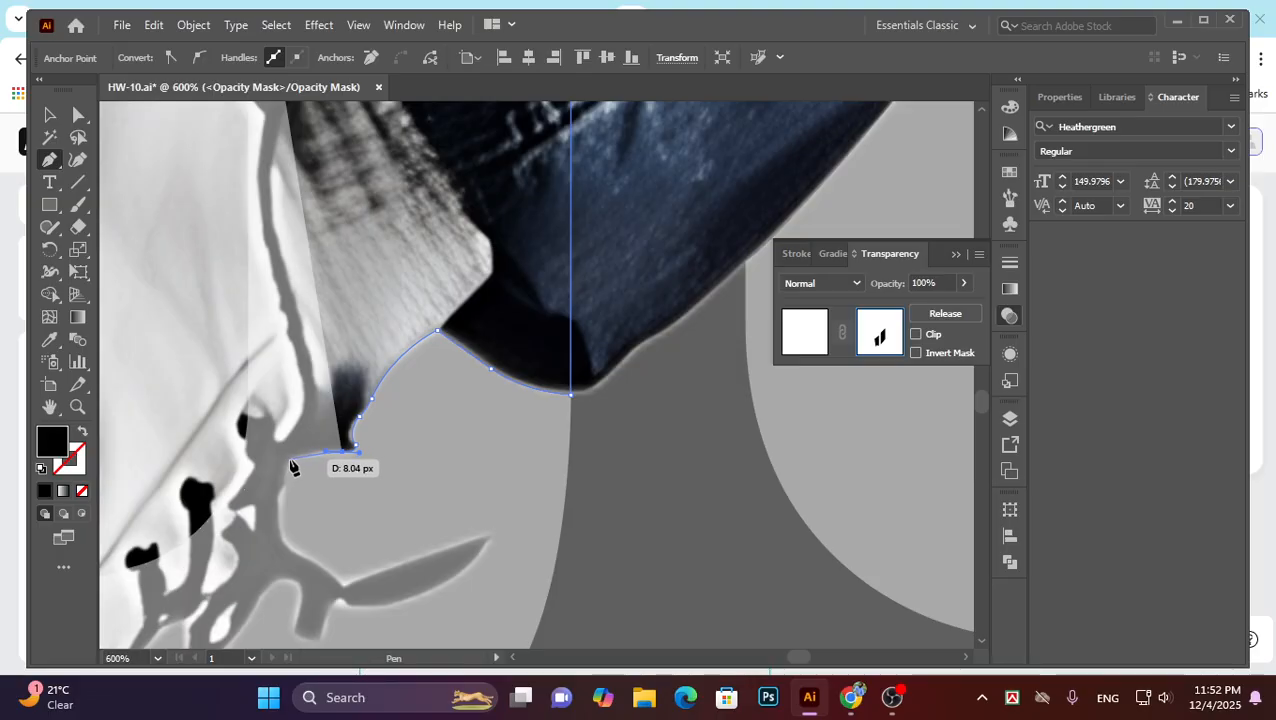
{"action": "left_click_drag", "start_coordinate": [290, 463], "coordinate": [263, 403]}
{"action": "left_click", "coordinate": [228, 476]}
Close the mask path with a segment about 92 px long up the D's inner edge to the starting anchor.
{"action": "scroll", "coordinate": [239, 484], "scroll_direction": "up", "scroll_amount": 5}
{"action": "scroll", "coordinate": [262, 467], "scroll_direction": "down", "scroll_amount": 3}
{"action": "scroll", "coordinate": [277, 415], "scroll_direction": "down", "scroll_amount": 2}
{"action": "scroll", "coordinate": [263, 403], "scroll_direction": "up", "scroll_amount": 2}
{"action": "scroll", "coordinate": [266, 400], "scroll_direction": "up", "scroll_amount": 4}
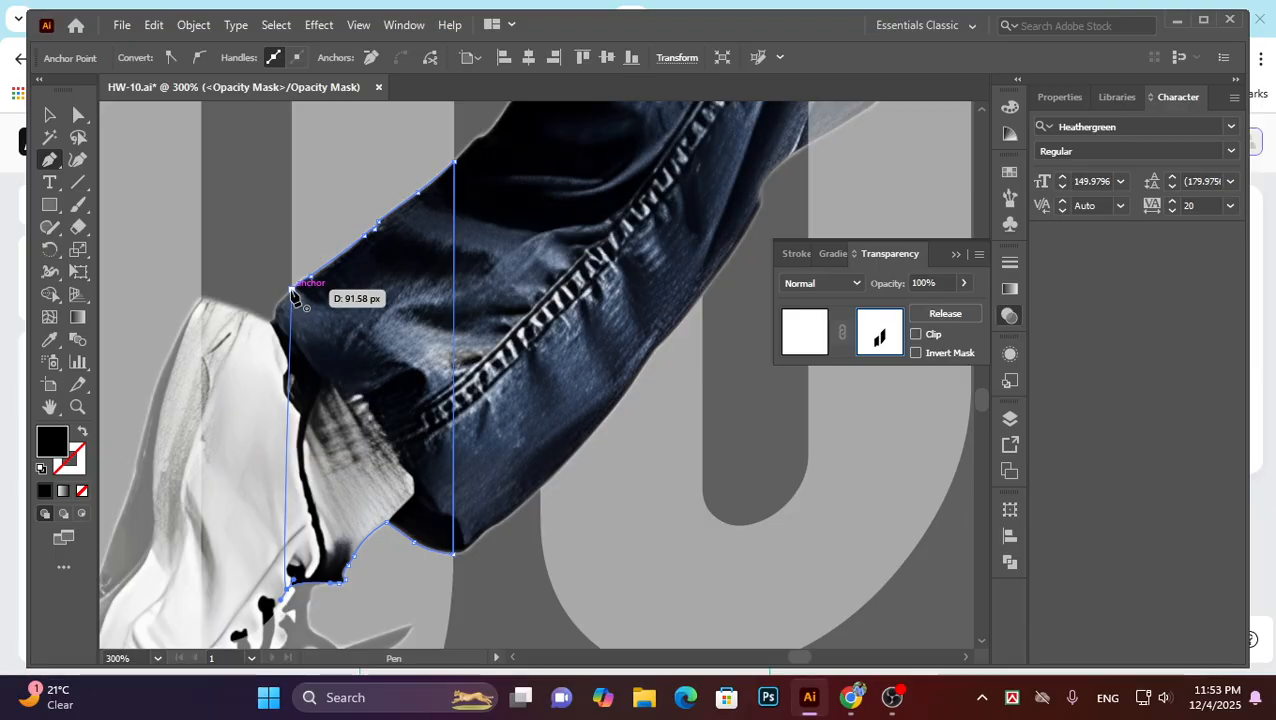
{"action": "left_click", "coordinate": [291, 292]}
Deselect the finished mask shape and check how it reveals the trouser leg and sock over the D.
{"action": "scroll", "coordinate": [381, 326], "scroll_direction": "up", "scroll_amount": 2}
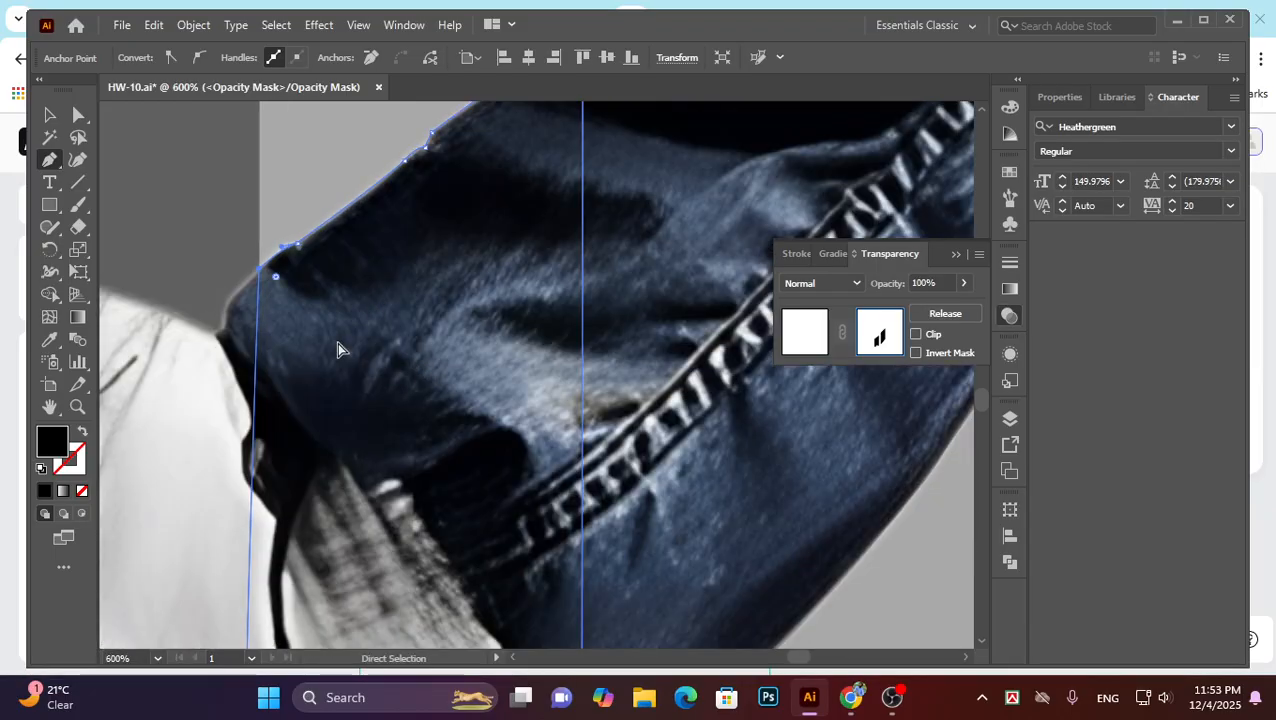
{"action": "scroll", "coordinate": [337, 348], "scroll_direction": "down", "scroll_amount": 2}
{"action": "left_click", "coordinate": [50, 115]}
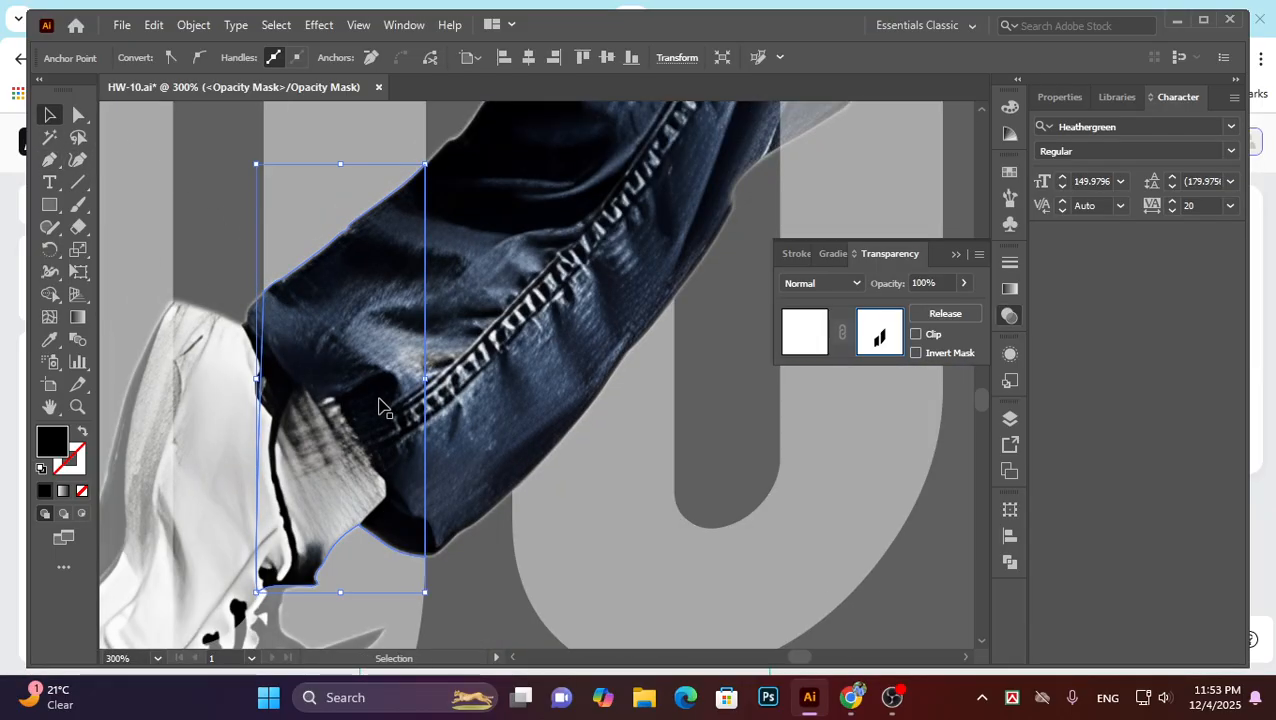
{"action": "scroll", "coordinate": [392, 421], "scroll_direction": "down", "scroll_amount": 2}
{"action": "left_click", "coordinate": [437, 549]}
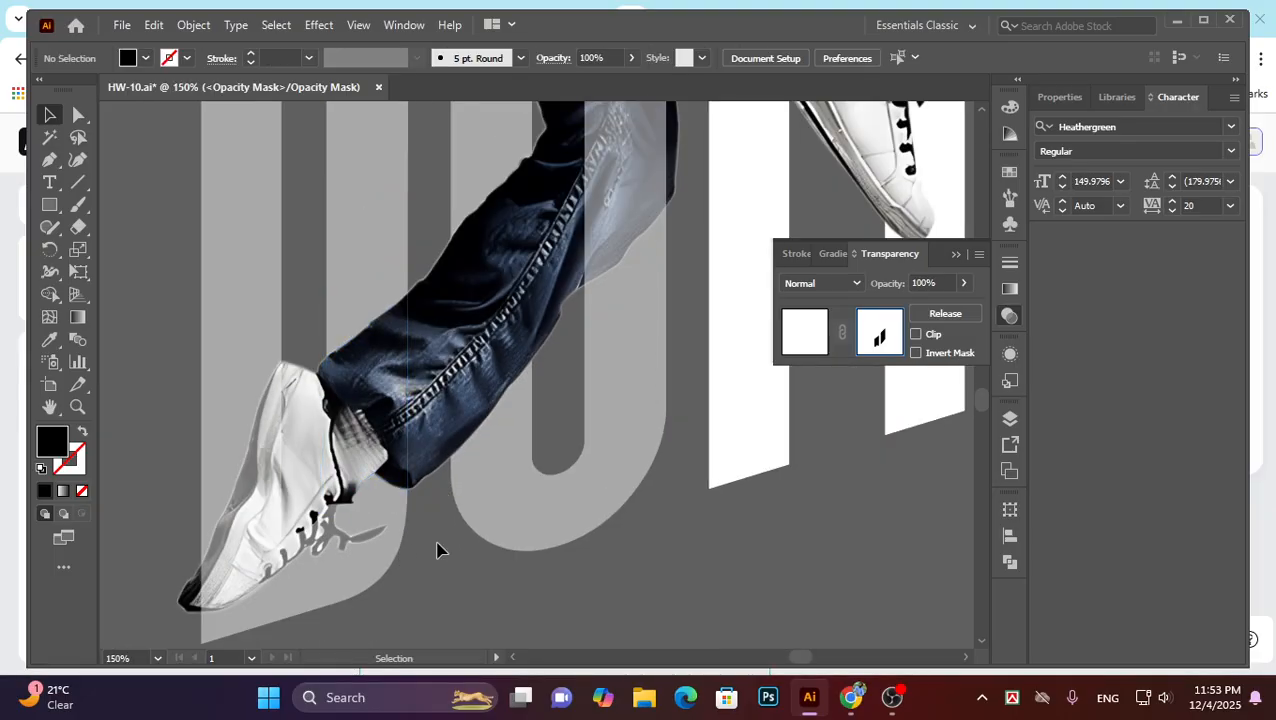
Move the mask shape's upper anchor slightly outward with Direct Selection to meet the D's outer edge.
{"action": "scroll", "coordinate": [416, 288], "scroll_direction": "up", "scroll_amount": 2}
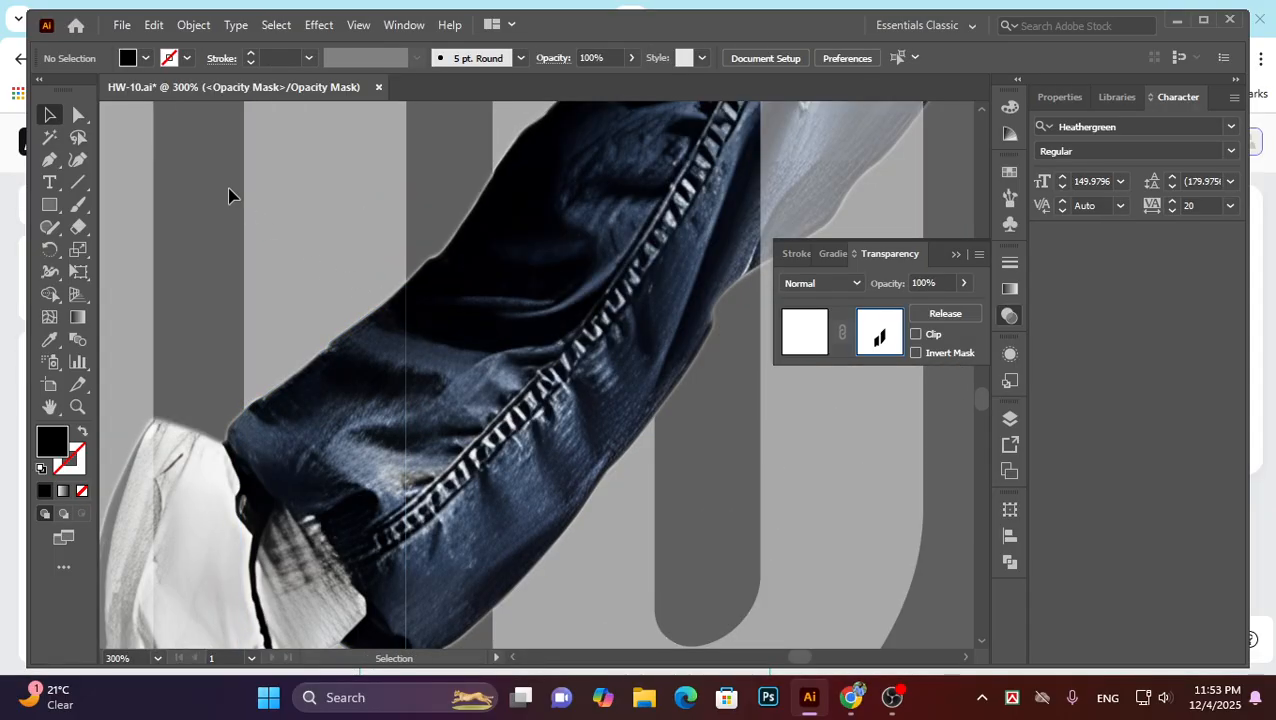
{"action": "left_click", "coordinate": [80, 116]}
{"action": "scroll", "coordinate": [416, 347], "scroll_direction": "up", "scroll_amount": 3}
{"action": "scroll", "coordinate": [421, 345], "scroll_direction": "down", "scroll_amount": 2}
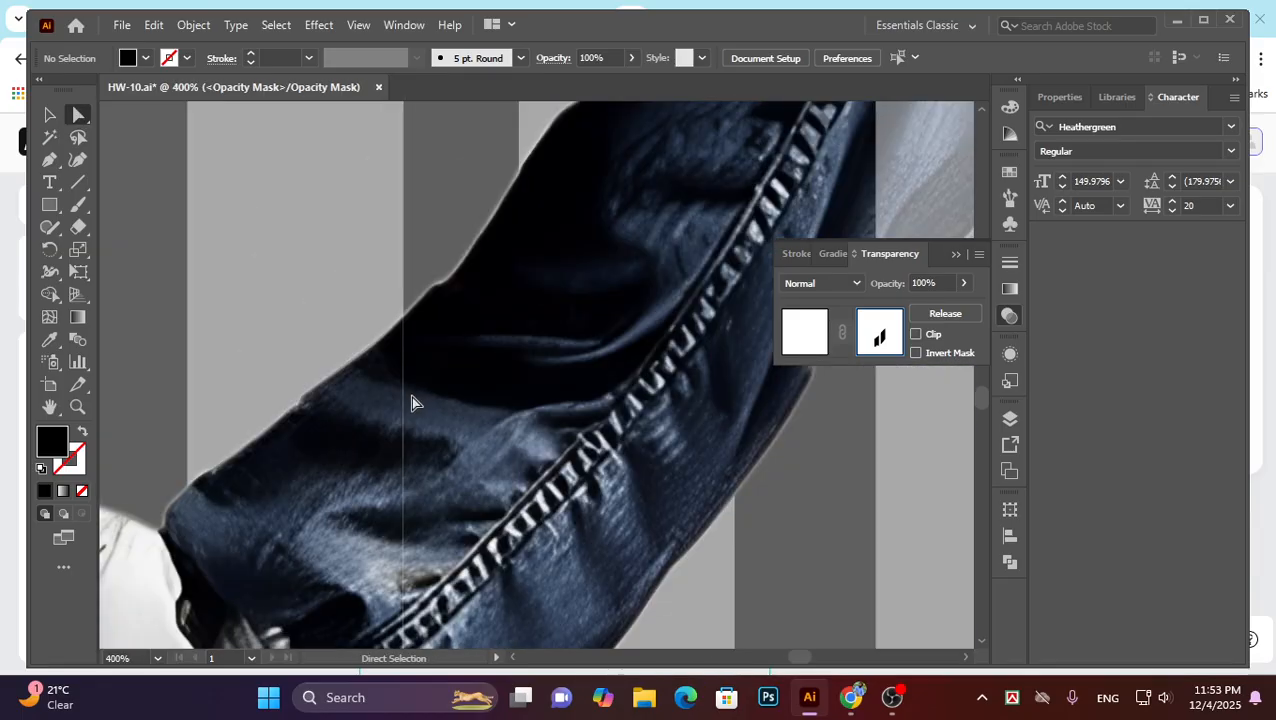
{"action": "scroll", "coordinate": [404, 362], "scroll_direction": "up", "scroll_amount": 4}
{"action": "left_click", "coordinate": [382, 316]}
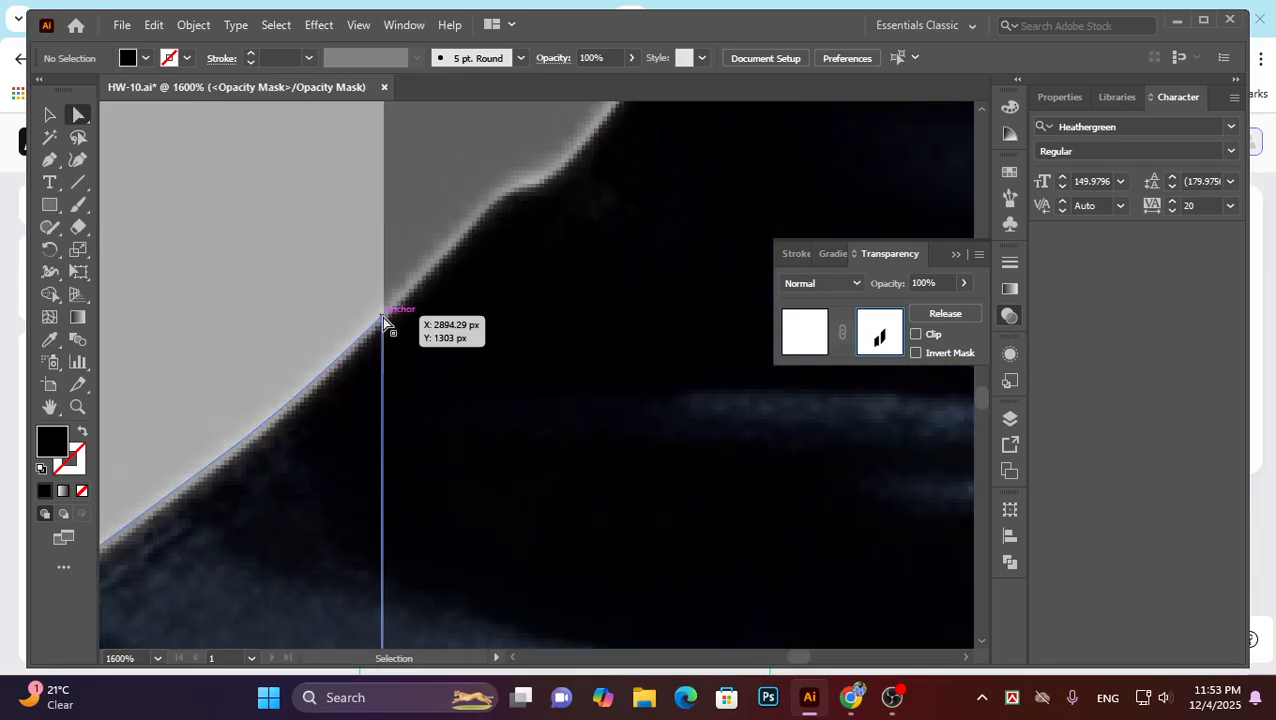
{"action": "left_click_drag", "start_coordinate": [382, 316], "coordinate": [386, 312]}
Move the mask shape's lower anchor at the trouser hem slightly outward past the D's outer edge.
{"action": "scroll", "coordinate": [472, 353], "scroll_direction": "down", "scroll_amount": 10}
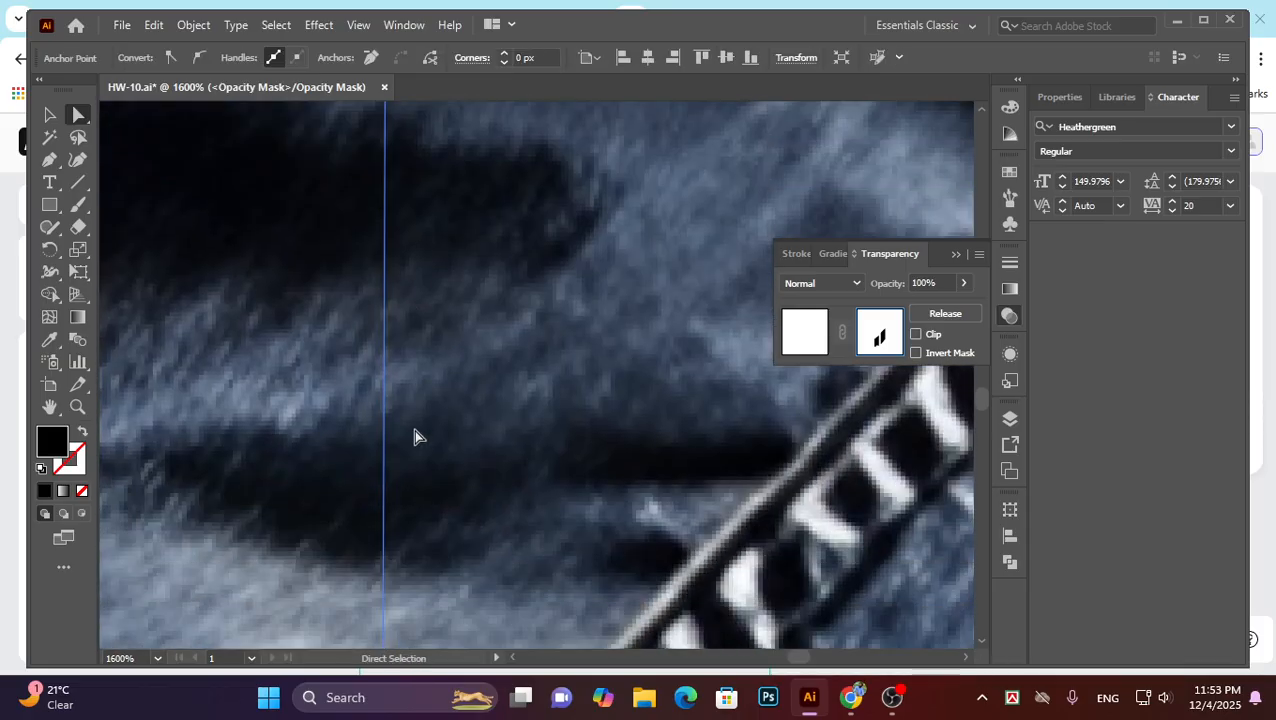
{"action": "scroll", "coordinate": [397, 500], "scroll_direction": "down", "scroll_amount": 10}
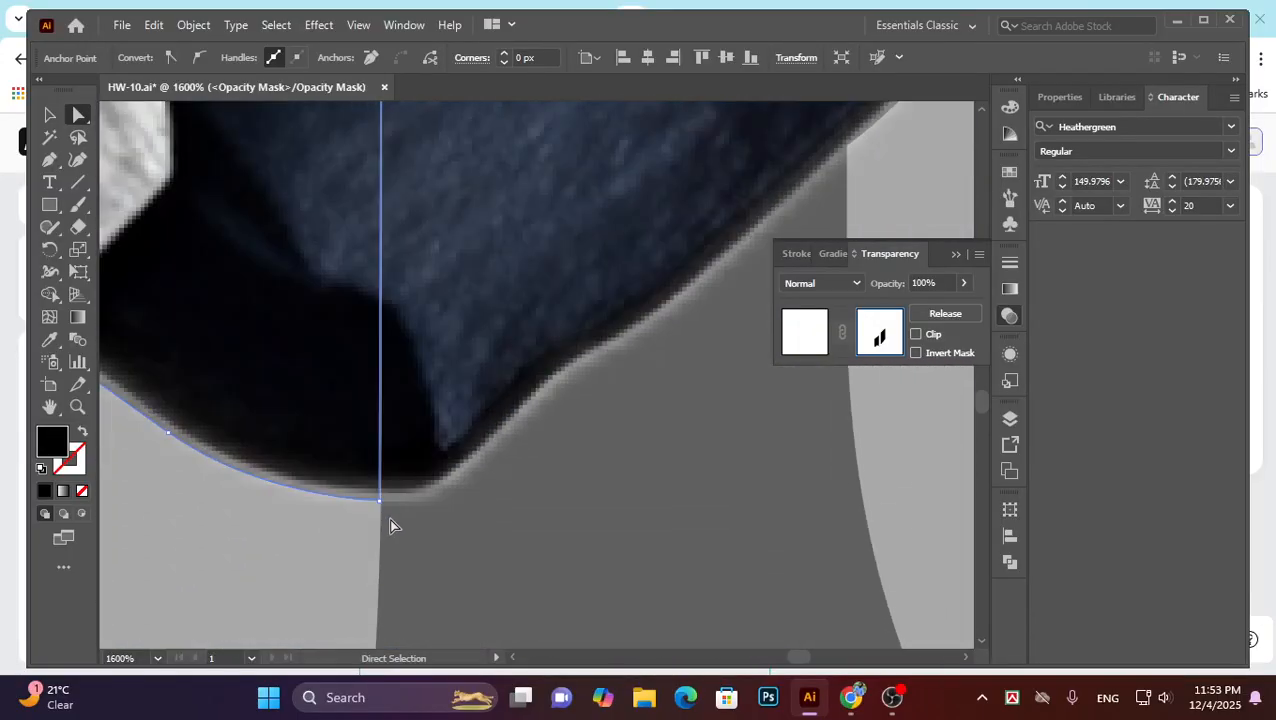
{"action": "left_click_drag", "start_coordinate": [382, 501], "coordinate": [386, 502]}
{"action": "key", "text": "ctrl+minus"}
{"action": "key", "text": "ctrl+minus"}
{"action": "key", "text": "ctrl+minus"}
{"action": "key", "text": "ctrl+minus"}
{"action": "scroll", "coordinate": [444, 518], "scroll_direction": "up", "scroll_amount": 2}
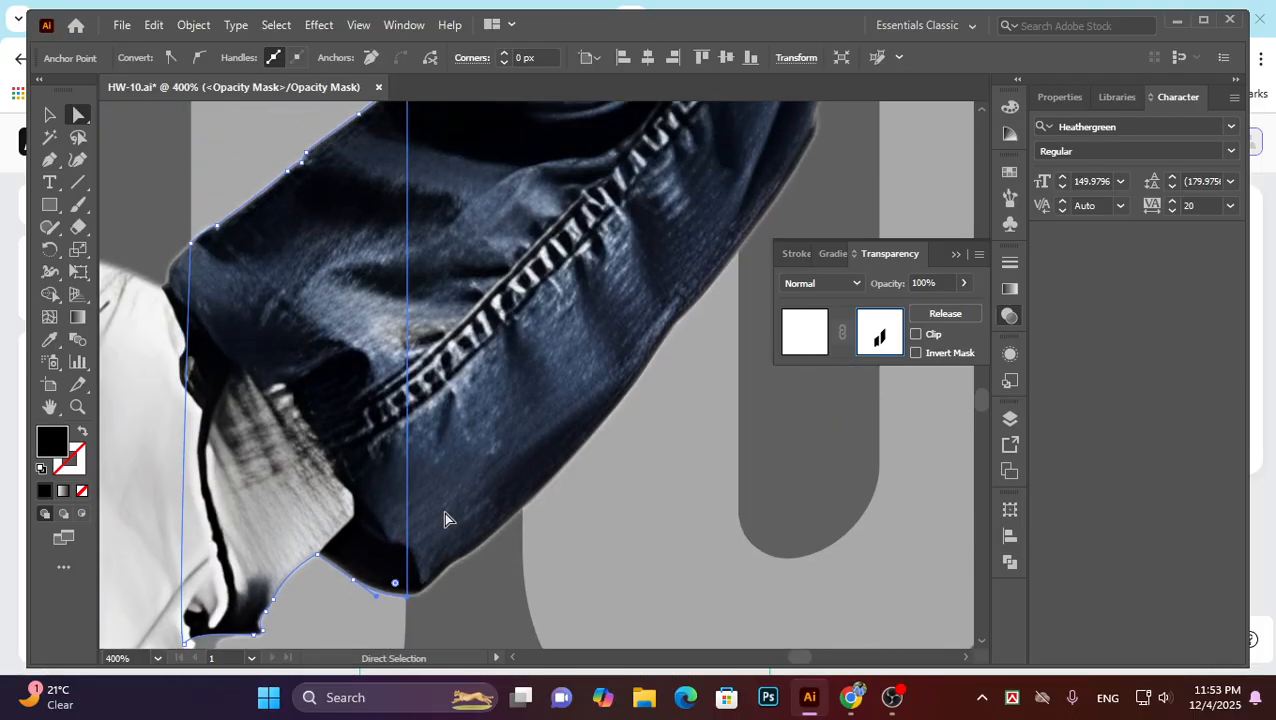
Deselect the mask shape and check how the trouser leg and shoe overlap the D and O.
{"action": "key", "text": "ctrl+minus"}
{"action": "key", "text": "ctrl+minus"}
{"action": "key", "text": "ctrl+minus"}
{"action": "left_click", "coordinate": [445, 520]}
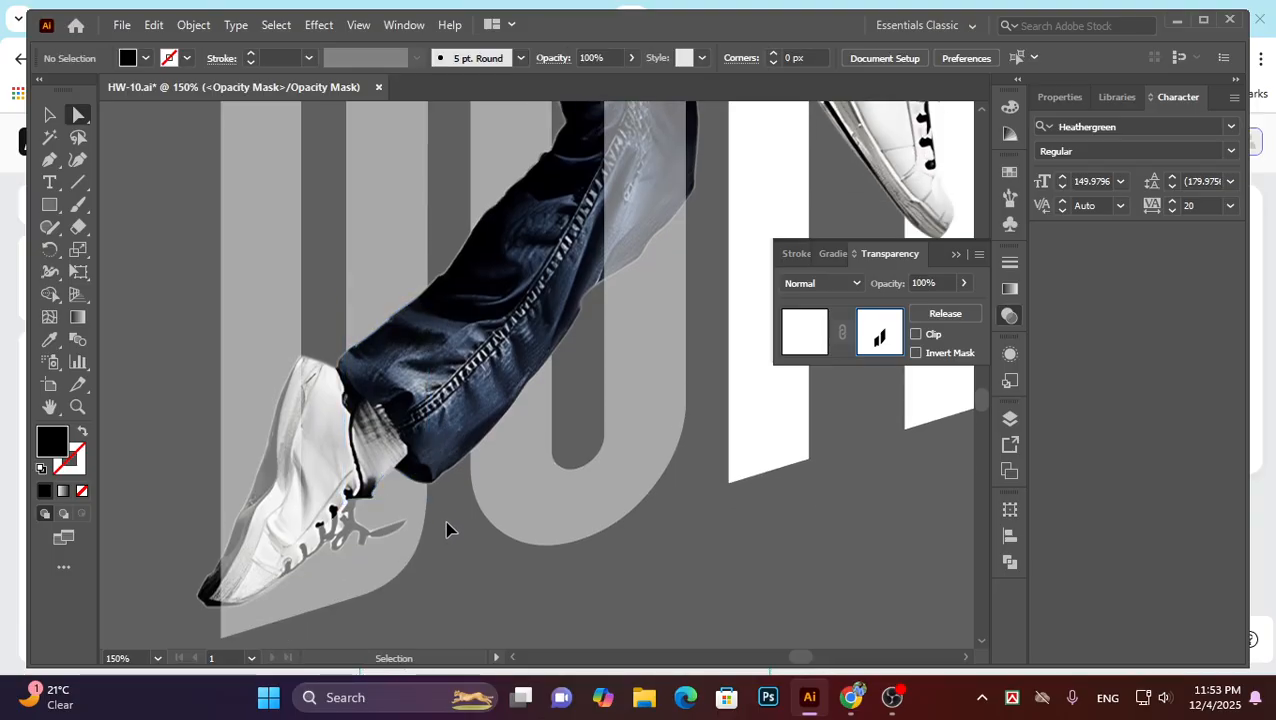
{"action": "scroll", "coordinate": [460, 527], "scroll_direction": "up", "scroll_amount": 5}
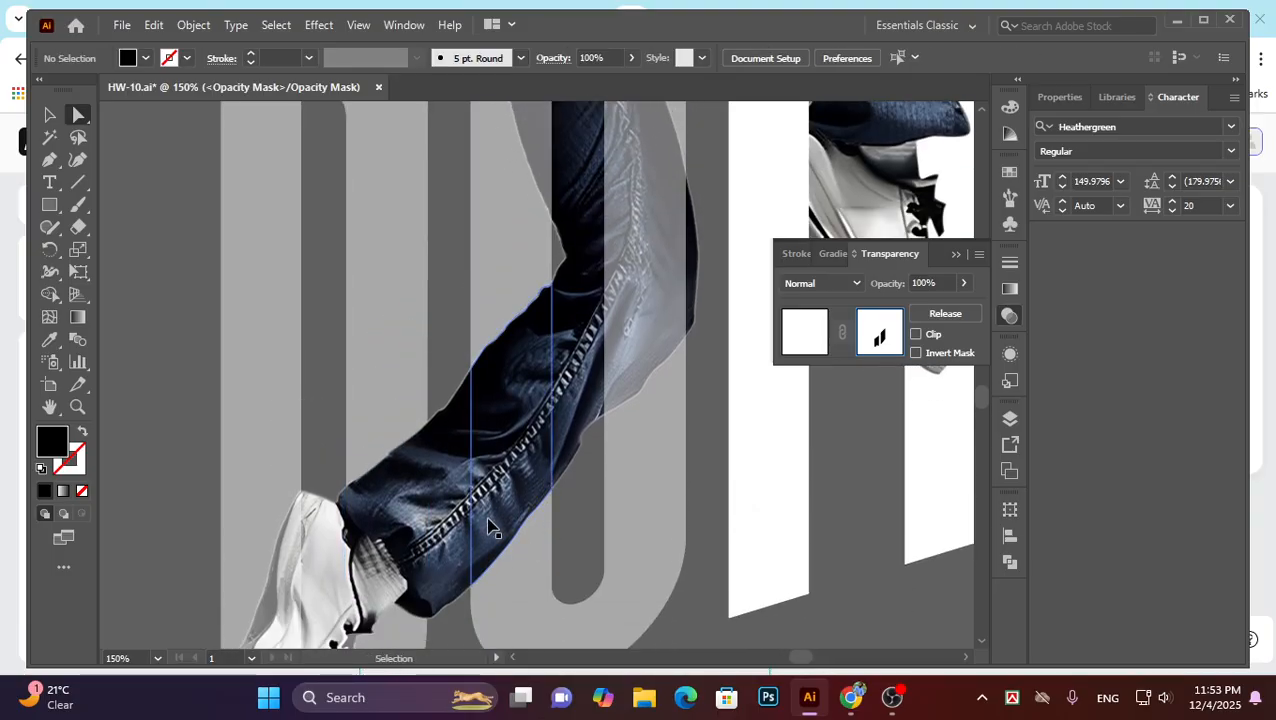
{"action": "key", "text": "ctrl+minus"}
{"action": "key", "text": "ctrl+minus"}
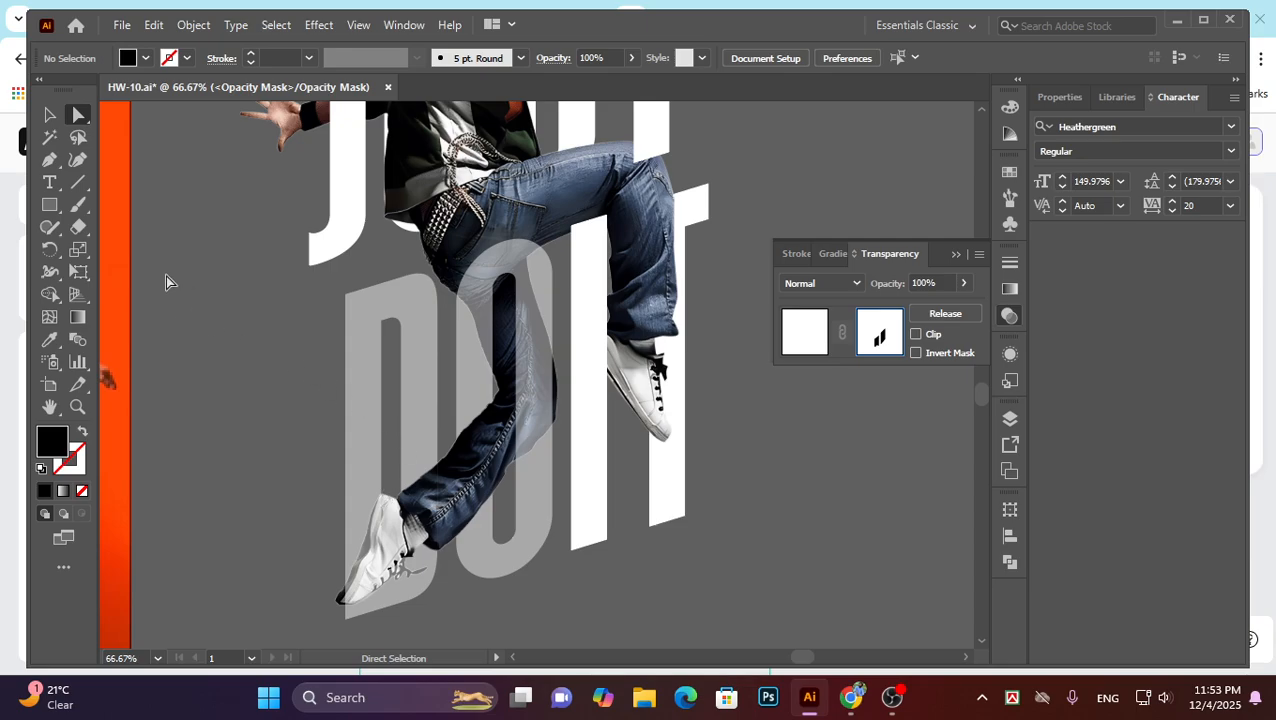
{"action": "left_click", "coordinate": [51, 115]}
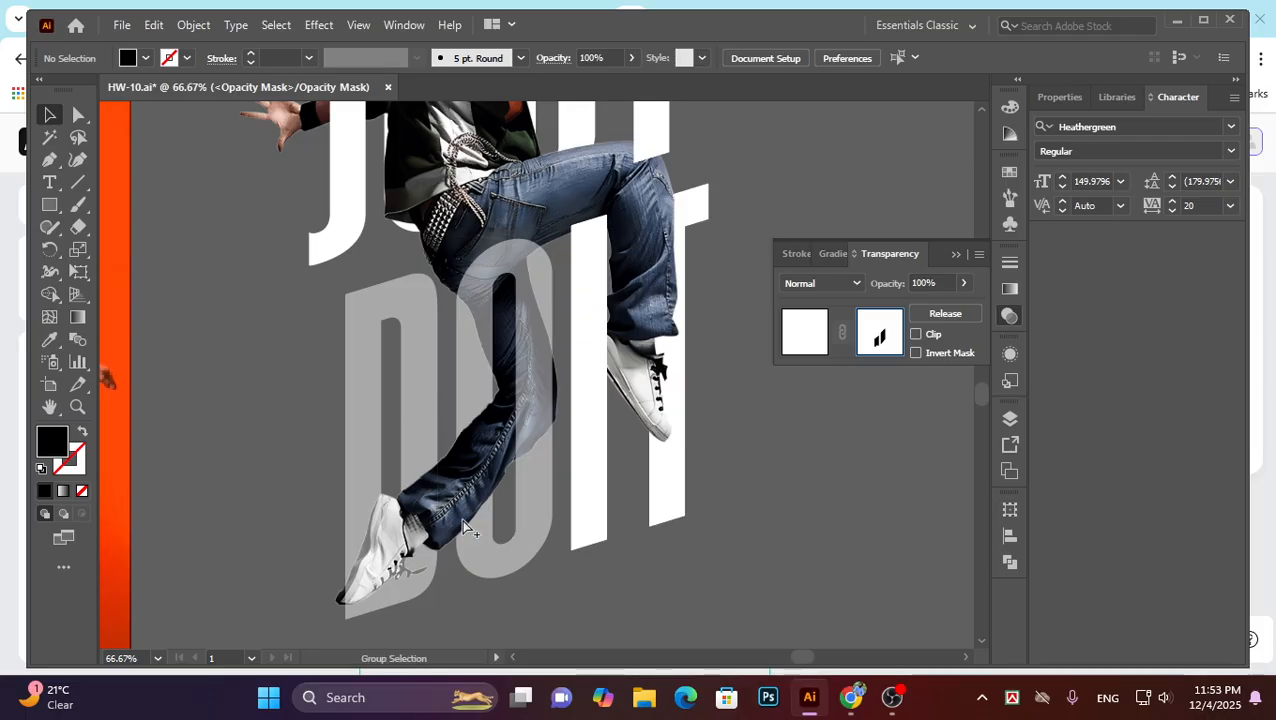
{"action": "scroll", "coordinate": [465, 455], "scroll_direction": "down", "scroll_amount": 1}
{"action": "scroll", "coordinate": [465, 455], "scroll_direction": "up", "scroll_amount": 1}
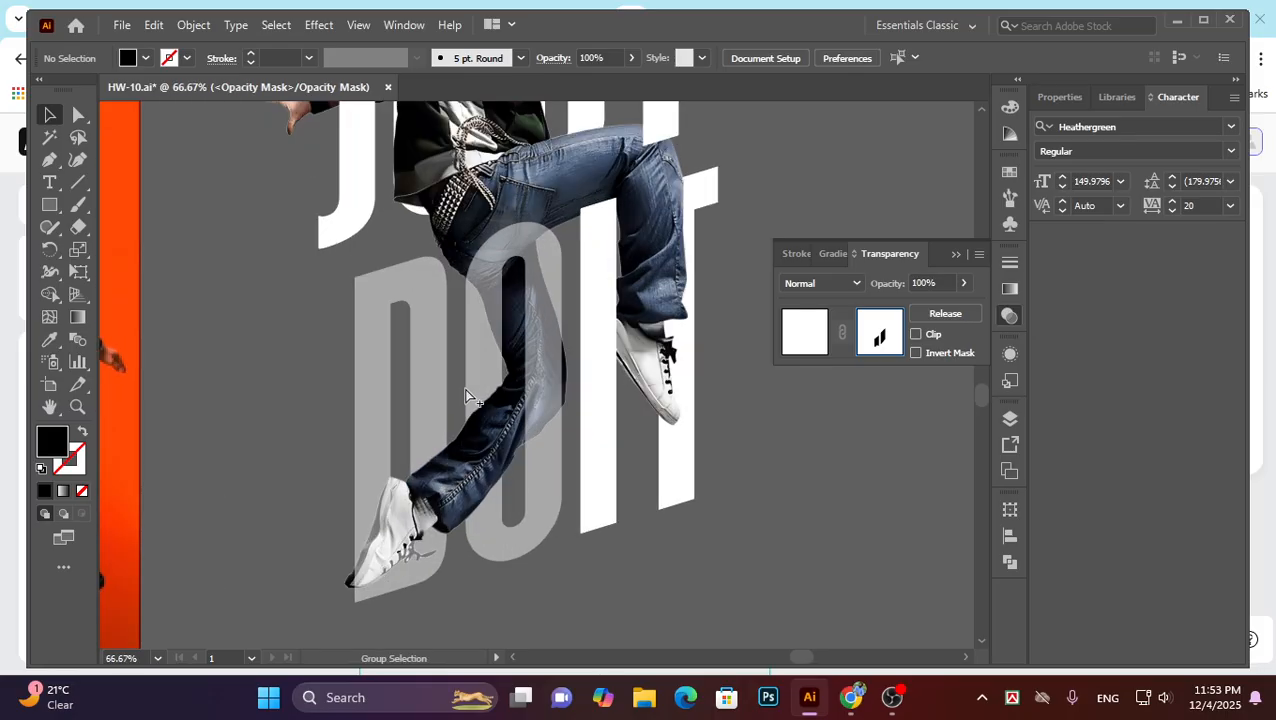
{"action": "scroll", "coordinate": [480, 430], "scroll_direction": "down", "scroll_amount": 1}
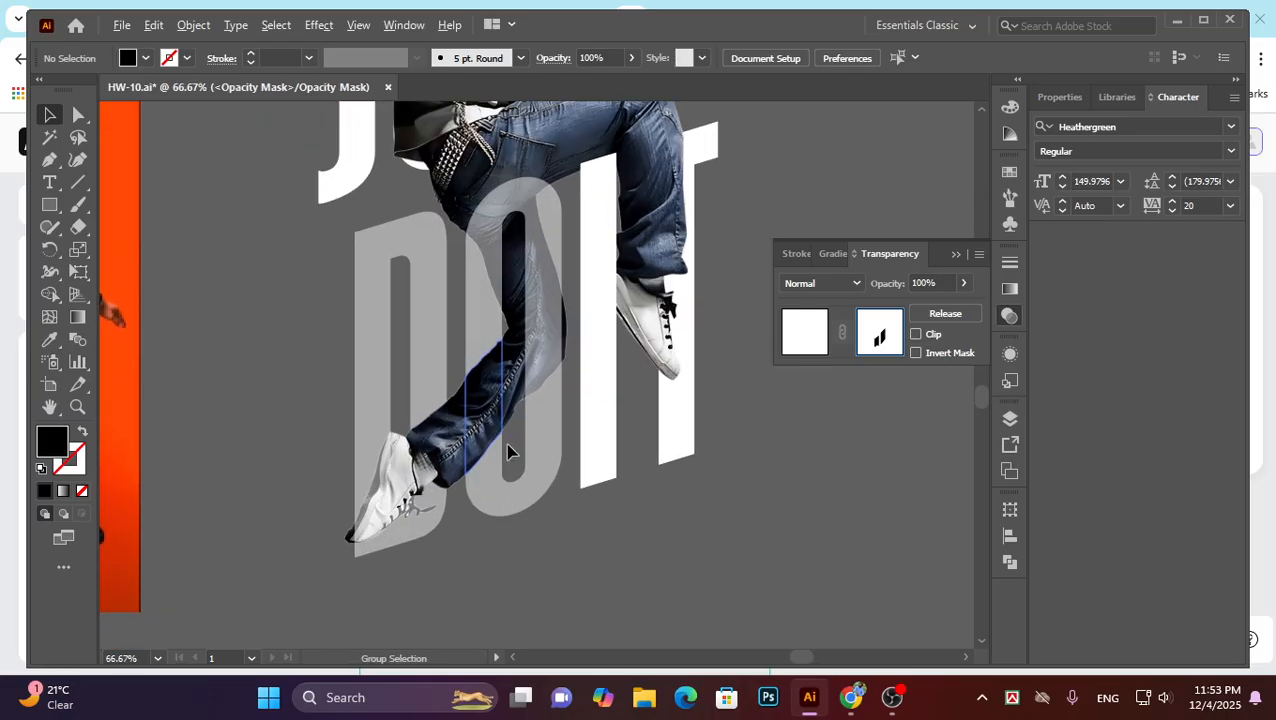
Leave opacity mask editing, return to the DO lettering artwork and deselect it.
{"action": "left_click", "coordinate": [801, 338]}
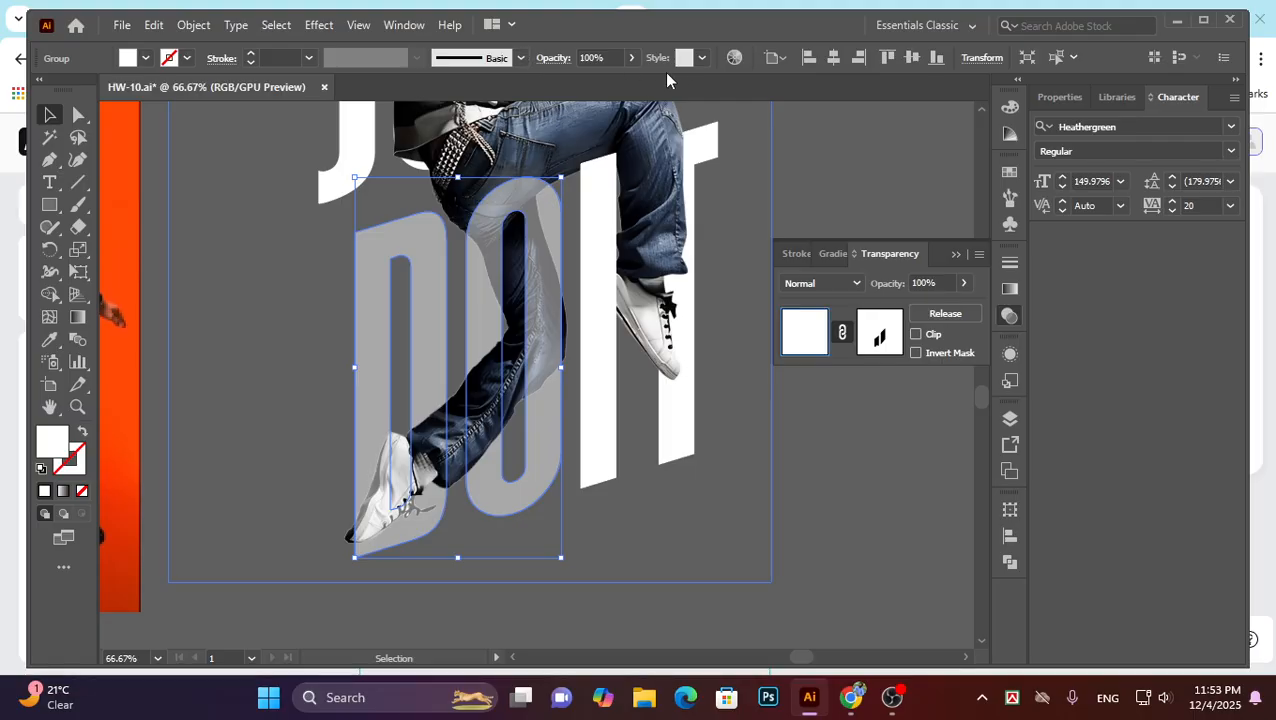
{"action": "left_click", "coordinate": [632, 57]}
{"action": "left_click", "coordinate": [561, 407]}
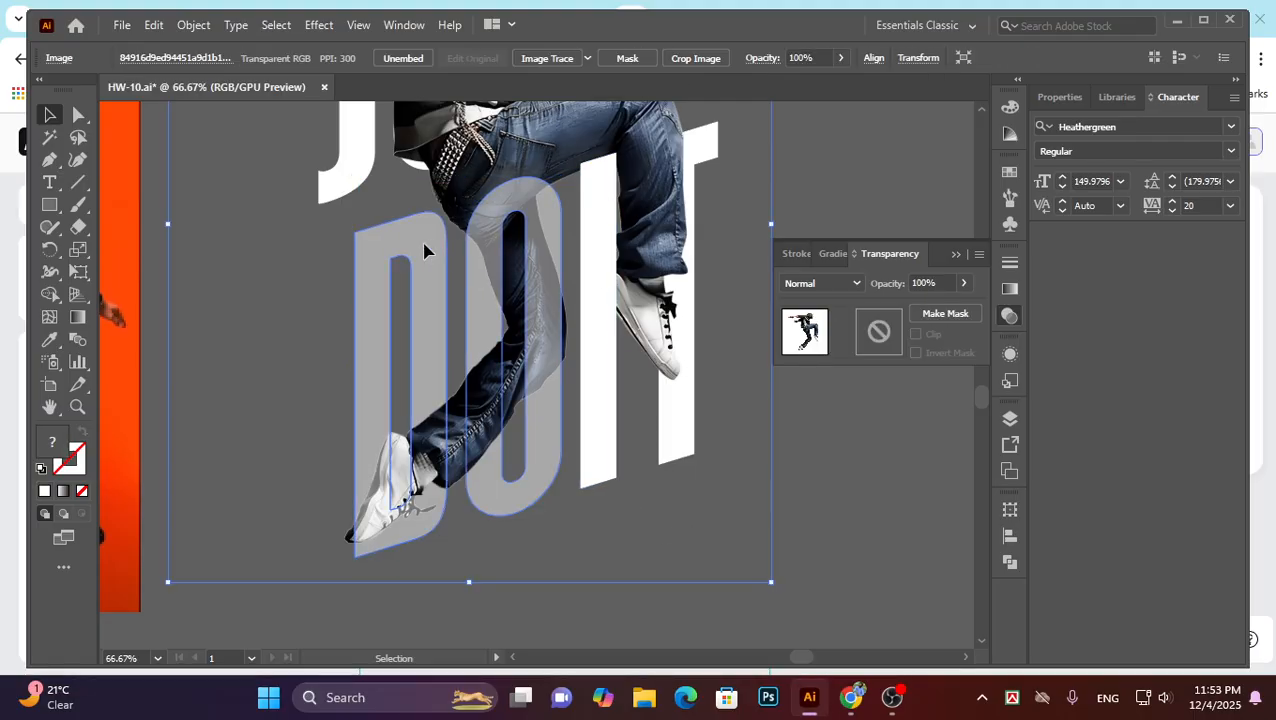
{"action": "left_click", "coordinate": [485, 226]}
{"action": "left_click", "coordinate": [698, 461]}
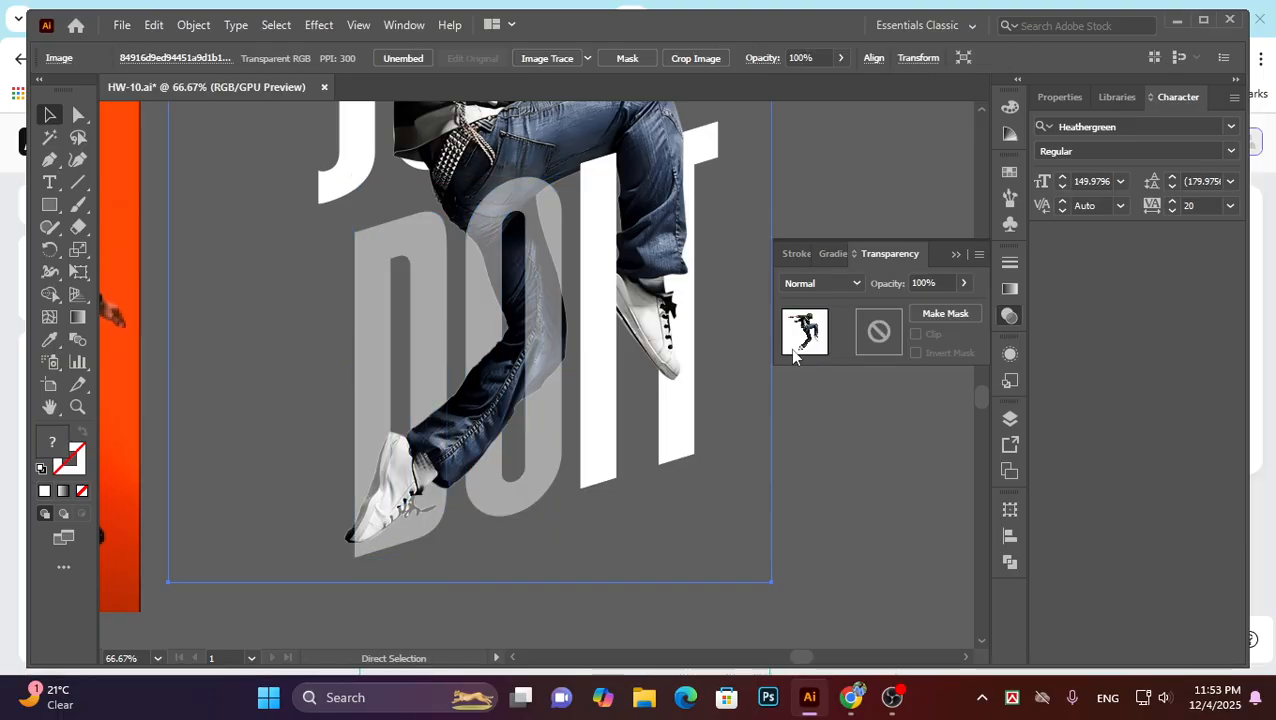
{"action": "left_click", "coordinate": [878, 331]}
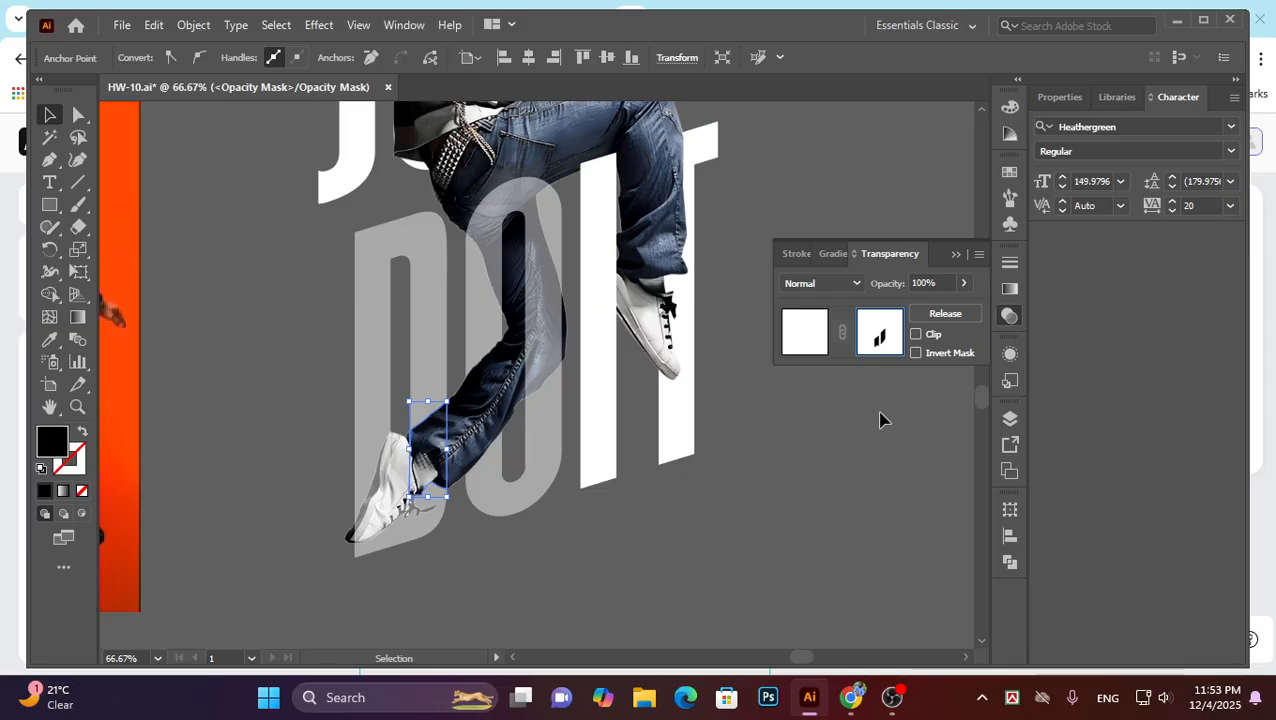
{"action": "left_click", "coordinate": [806, 330]}
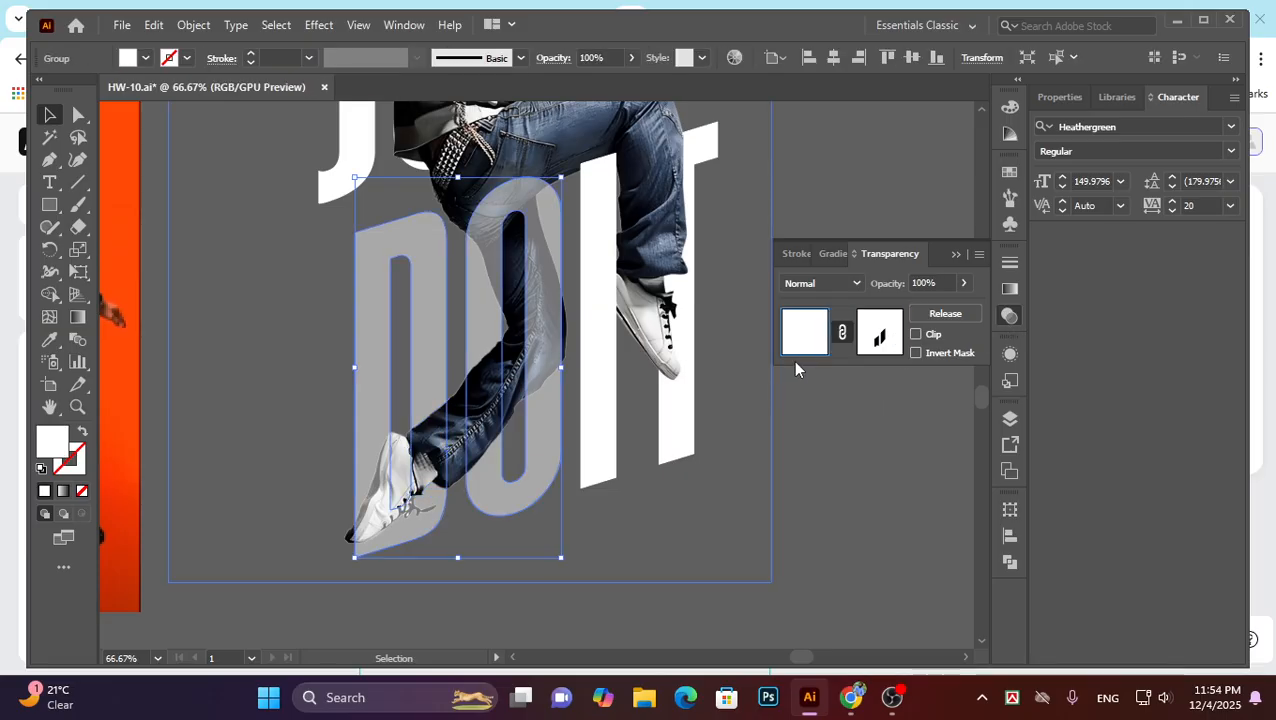
{"action": "scroll", "coordinate": [709, 473], "scroll_direction": "up", "scroll_amount": 1}
{"action": "left_click", "coordinate": [871, 463]}
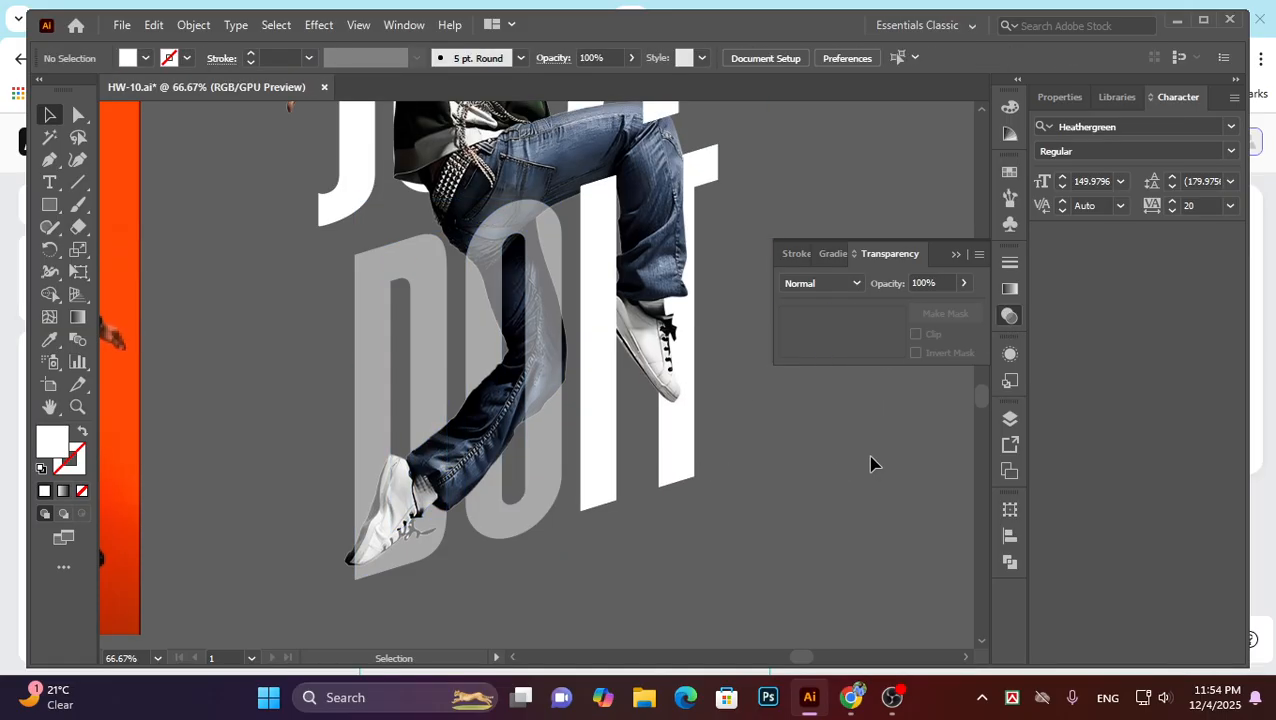
{"action": "left_click", "coordinate": [422, 284]}
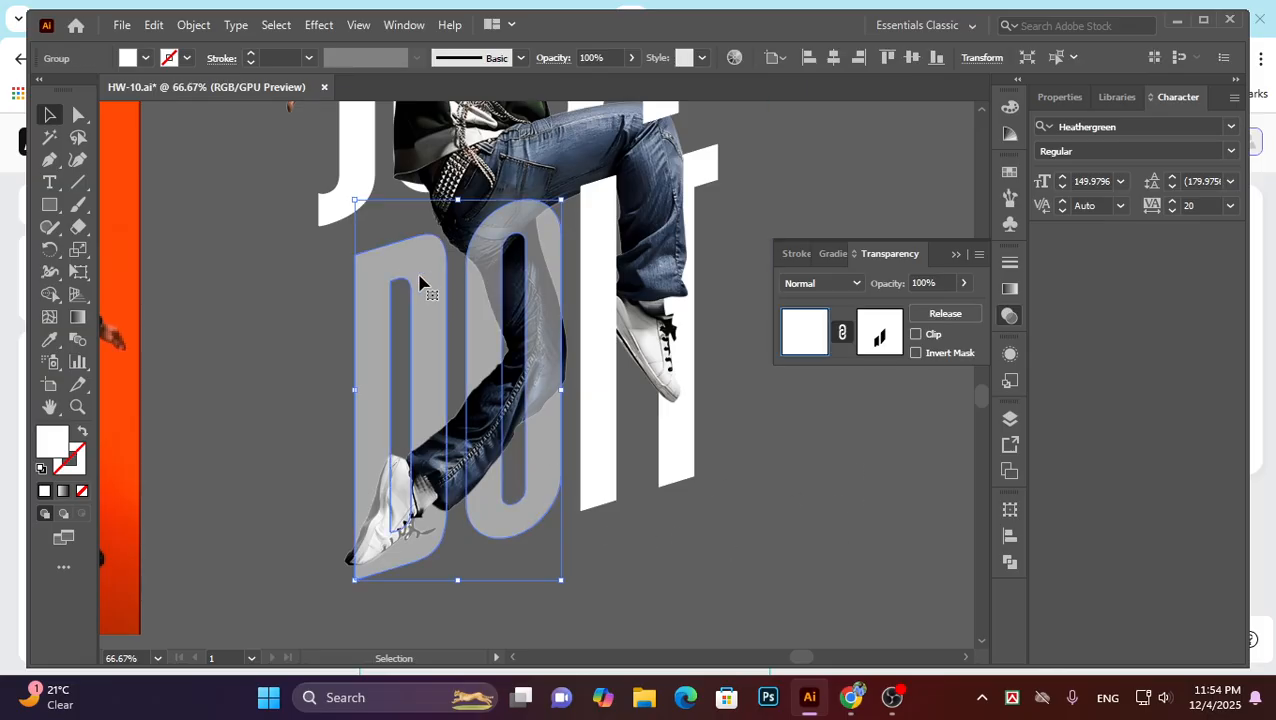
{"action": "left_click", "coordinate": [633, 57]}
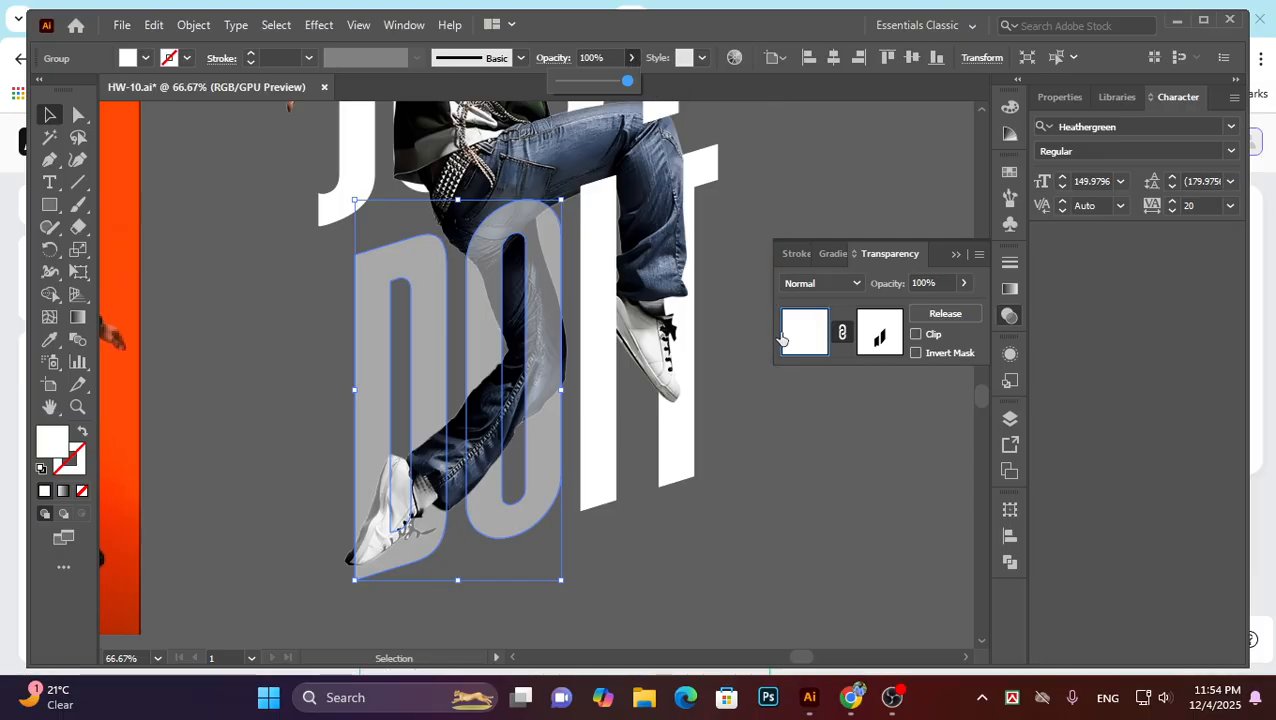
{"action": "left_click", "coordinate": [805, 480]}
Isolate the DO group, raise the letter O to full opacity and exit isolation.
{"action": "left_click", "coordinate": [550, 342]}
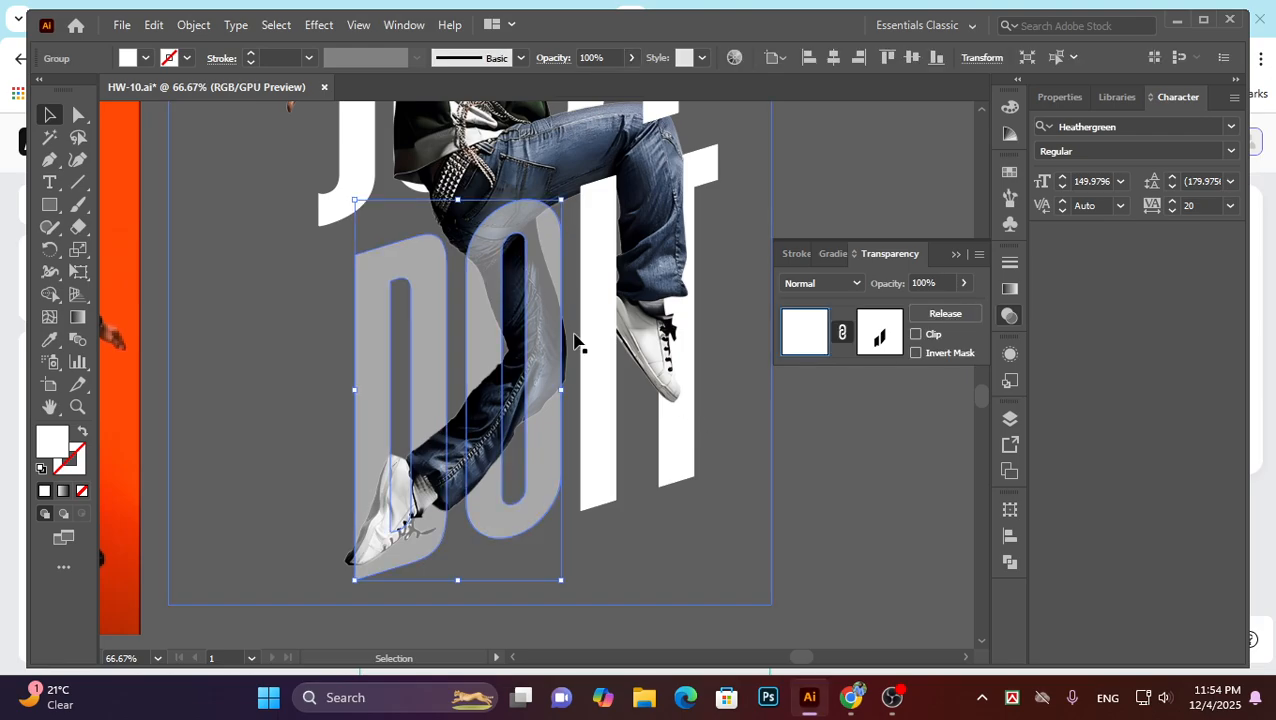
{"action": "double_click", "coordinate": [503, 262]}
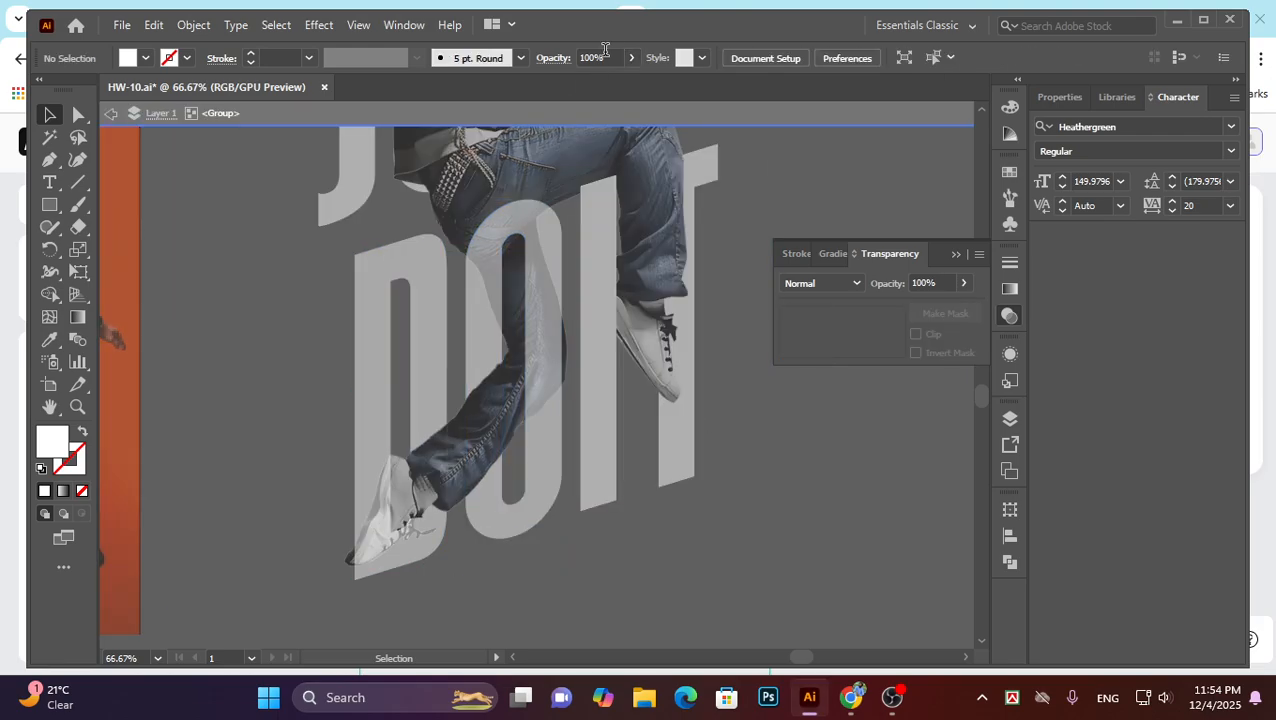
{"action": "left_click", "coordinate": [484, 282]}
{"action": "left_click", "coordinate": [631, 57]}
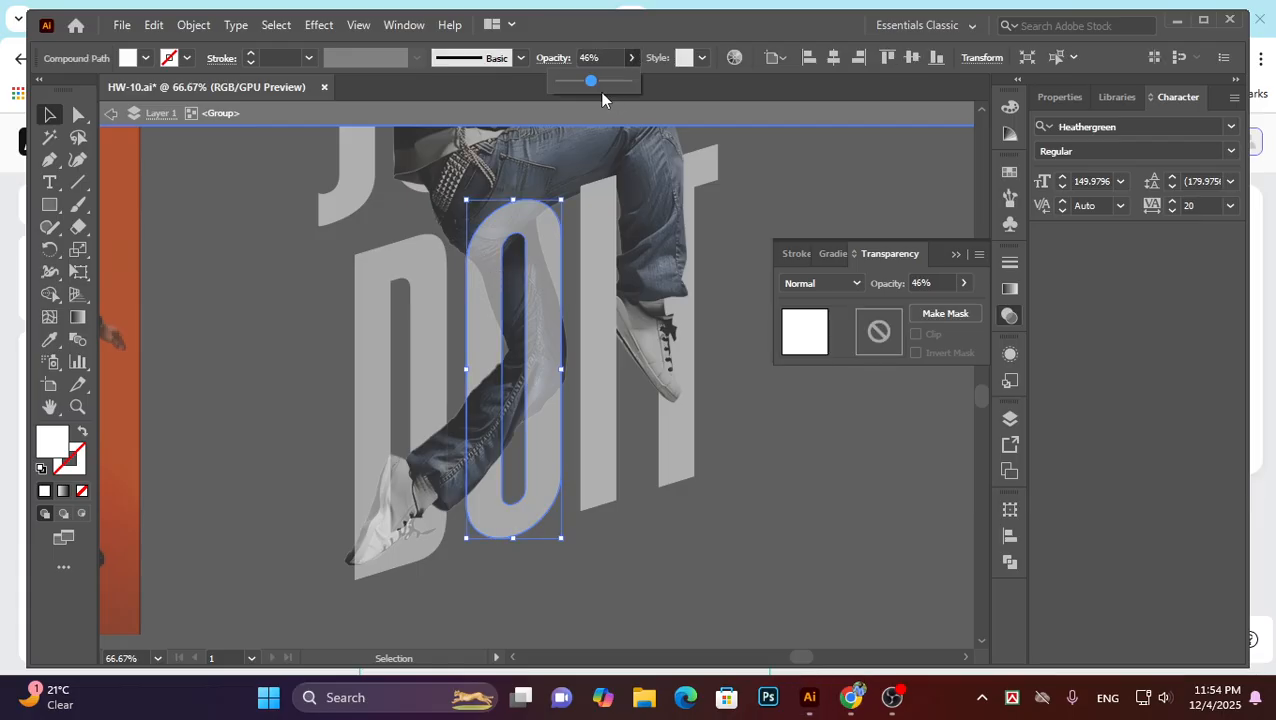
{"action": "left_click_drag", "start_coordinate": [592, 81], "coordinate": [601, 83]}
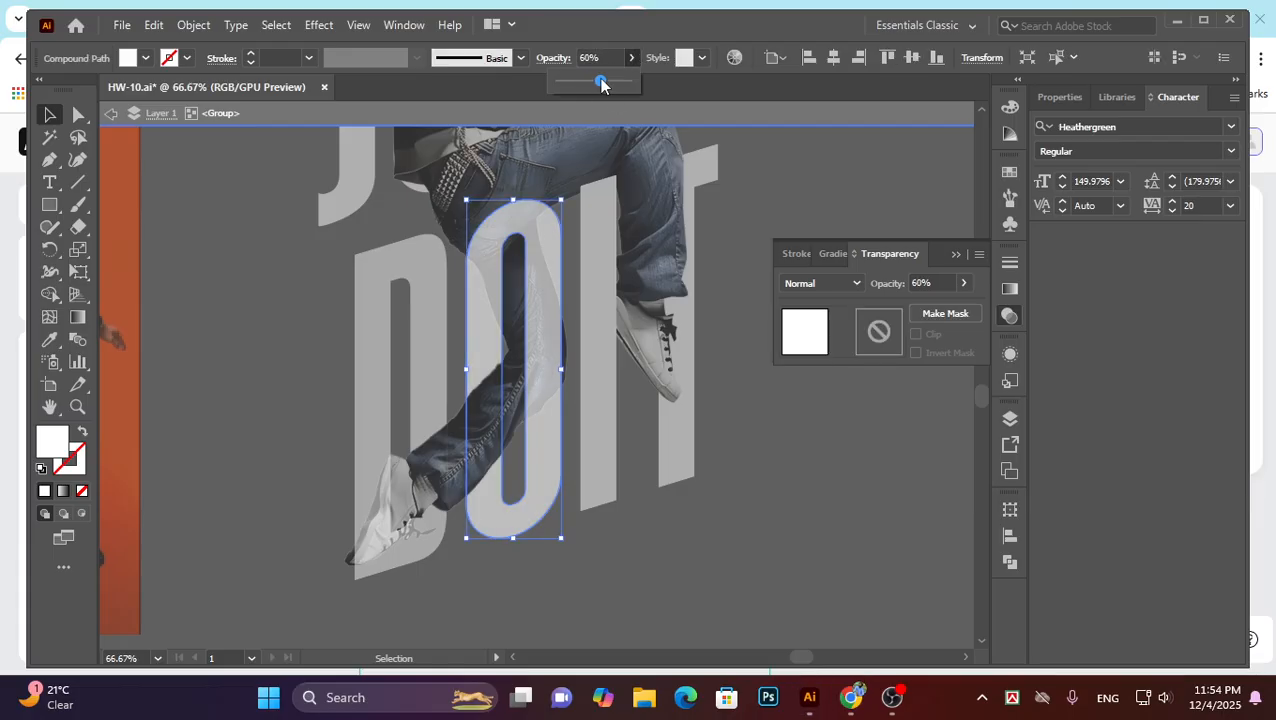
{"action": "double_click", "coordinate": [722, 444]}
Isolate the DO group again, set the letter D's opacity to 100%, exit isolation and deselect.
{"action": "left_click", "coordinate": [421, 276]}
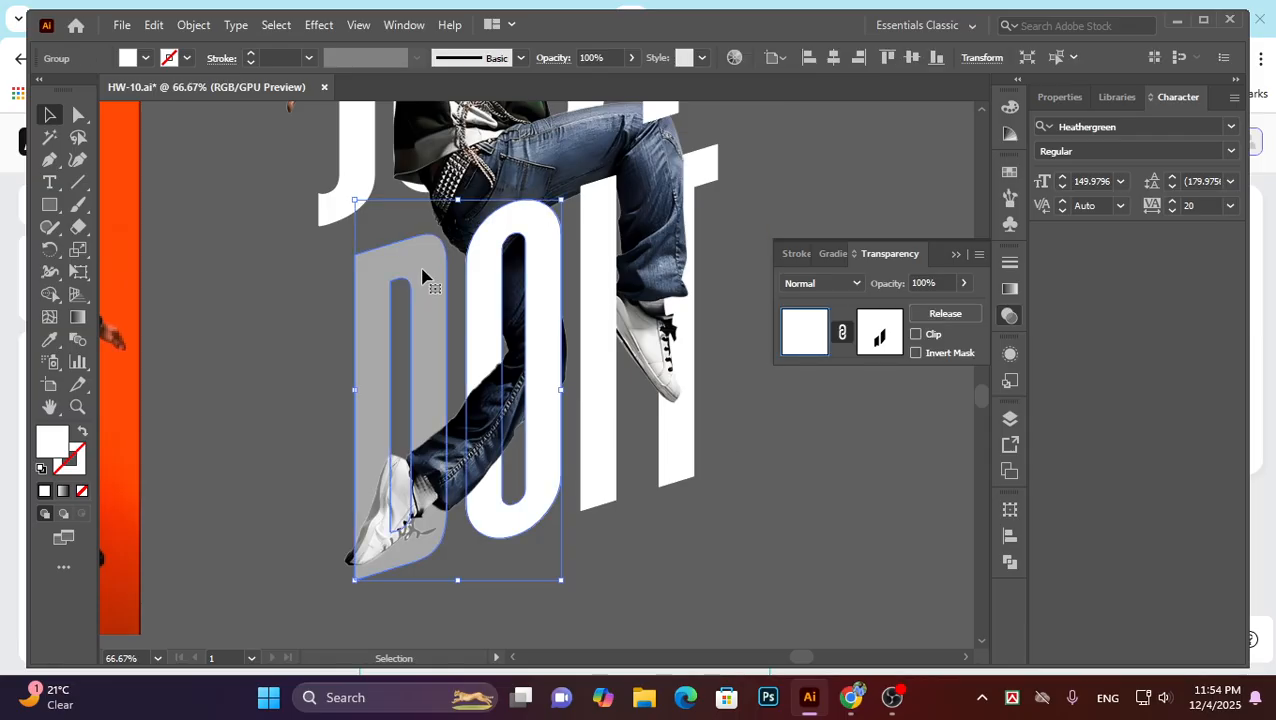
{"action": "double_click", "coordinate": [421, 276]}
{"action": "left_click", "coordinate": [421, 272]}
{"action": "left_click", "coordinate": [630, 58]}
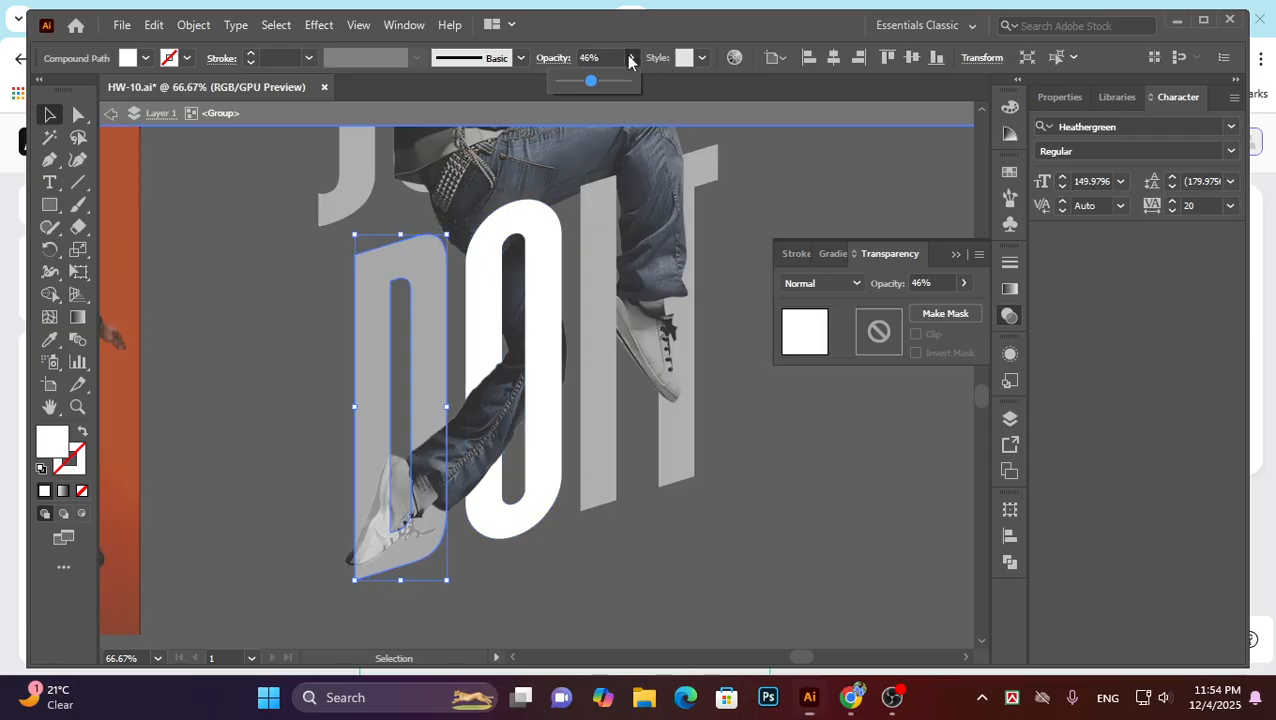
{"action": "left_click_drag", "start_coordinate": [586, 82], "coordinate": [732, 88]}
{"action": "double_click", "coordinate": [769, 449]}
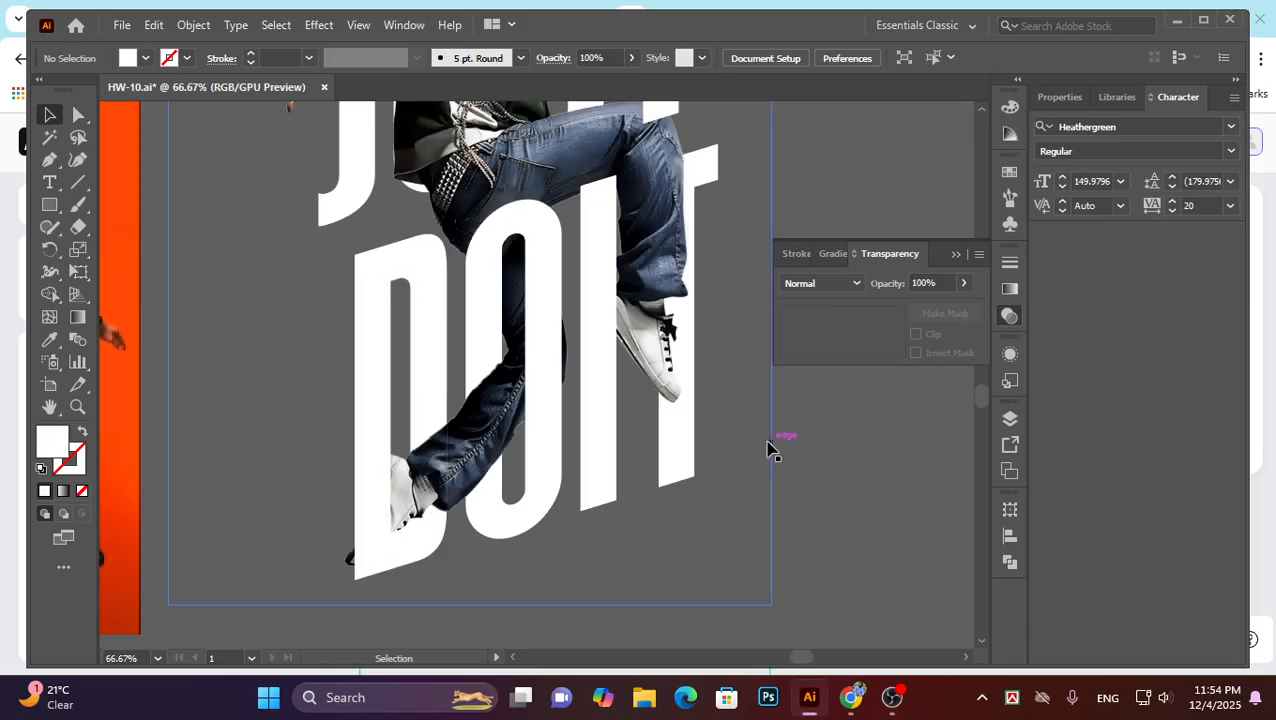
{"action": "left_click", "coordinate": [478, 601]}
{"action": "left_click", "coordinate": [544, 622]}
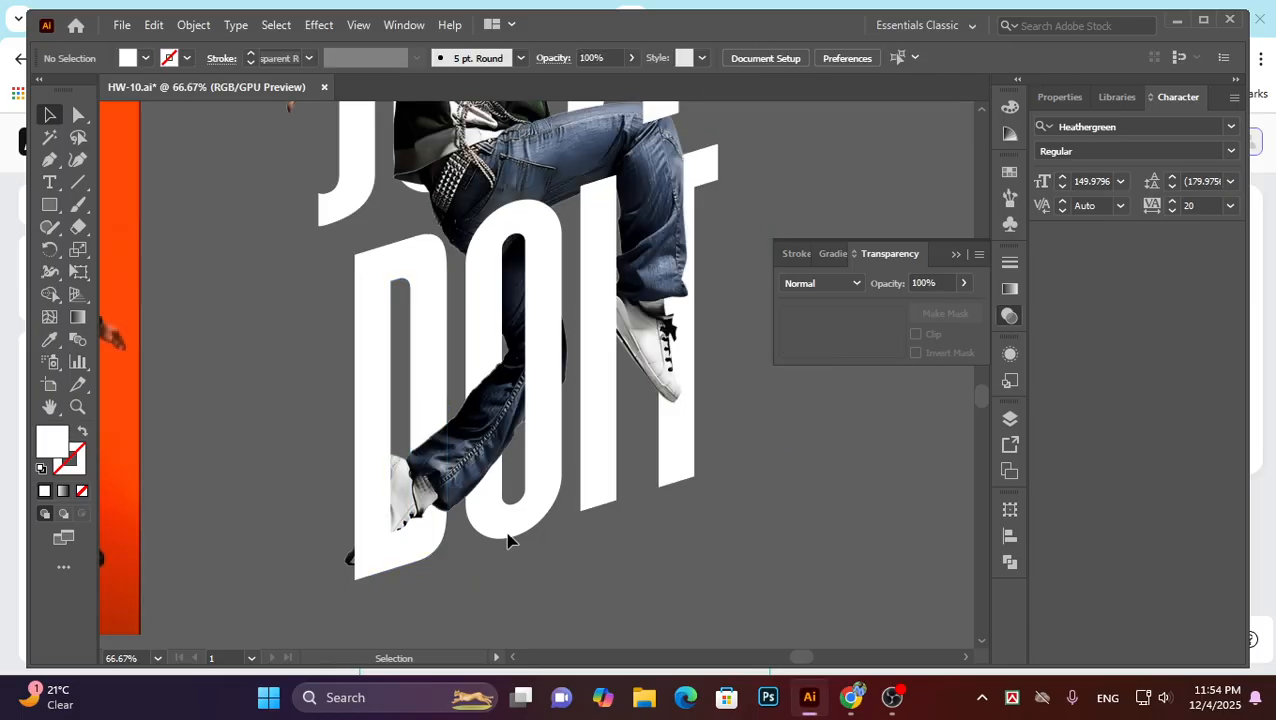
Reopen the DO group's opacity mask and move the shape's lower hem anchor slightly past the D's outer edge with Direct Selection.
{"action": "left_click", "coordinate": [510, 530]}
{"action": "left_click", "coordinate": [880, 332]}
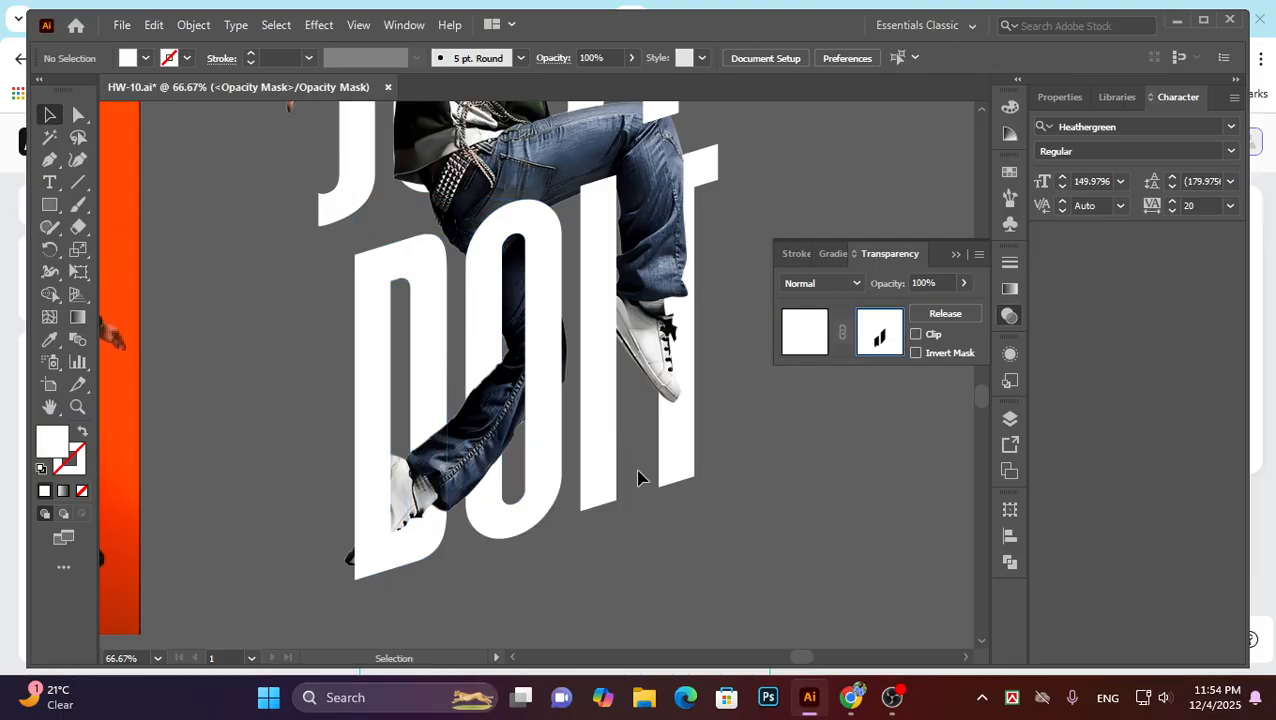
{"action": "scroll", "coordinate": [370, 478], "scroll_direction": "up", "scroll_amount": 6}
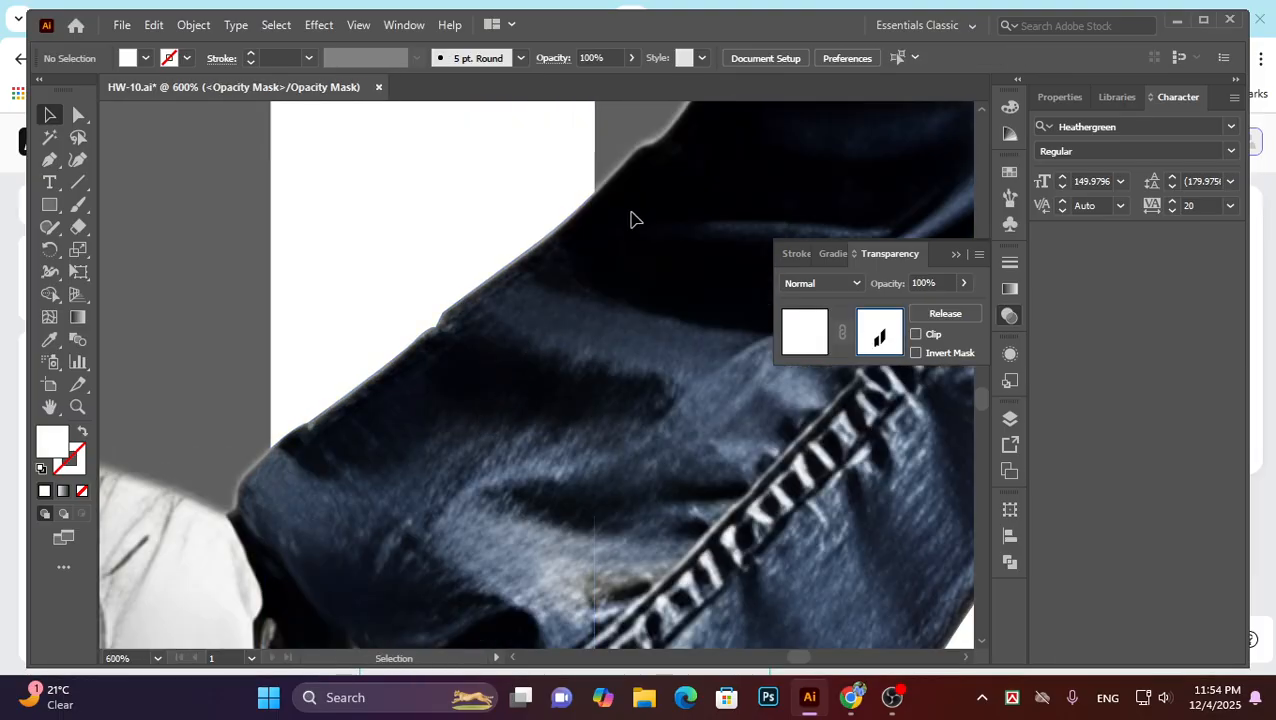
{"action": "scroll", "coordinate": [612, 268], "scroll_direction": "down", "scroll_amount": 5}
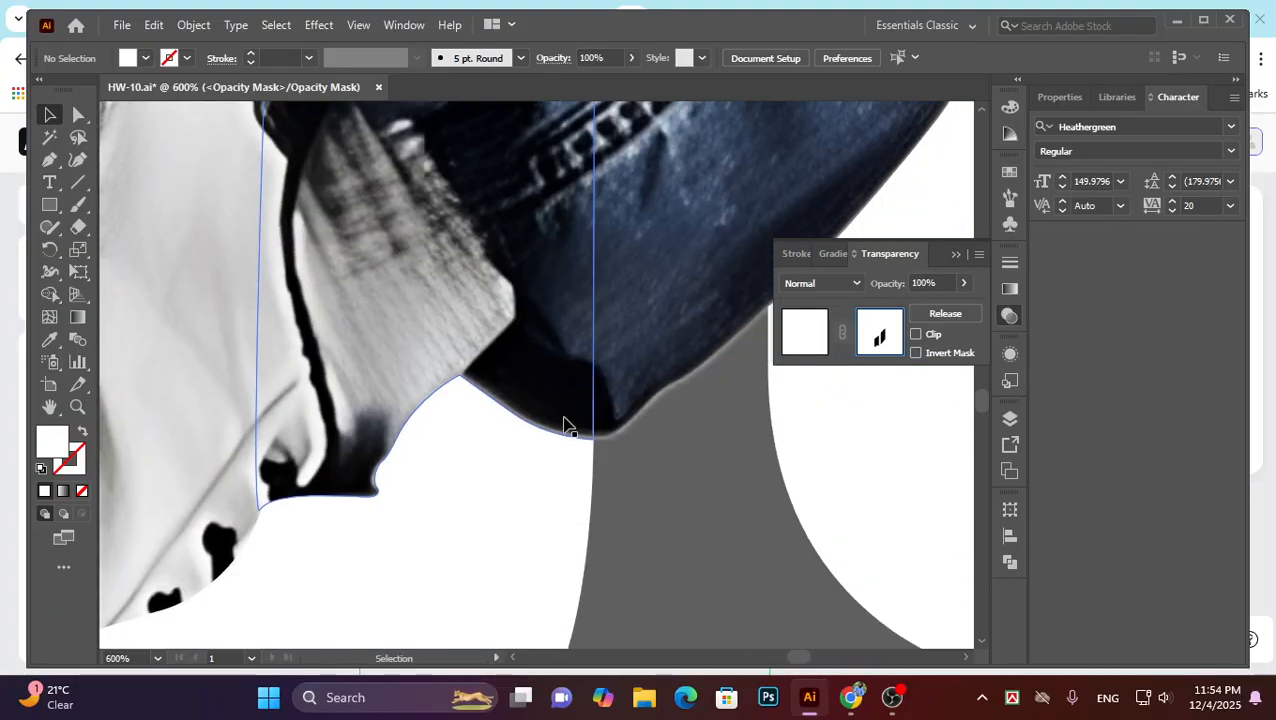
{"action": "scroll", "coordinate": [565, 425], "scroll_direction": "down", "scroll_amount": 1}
{"action": "left_click", "coordinate": [79, 114]}
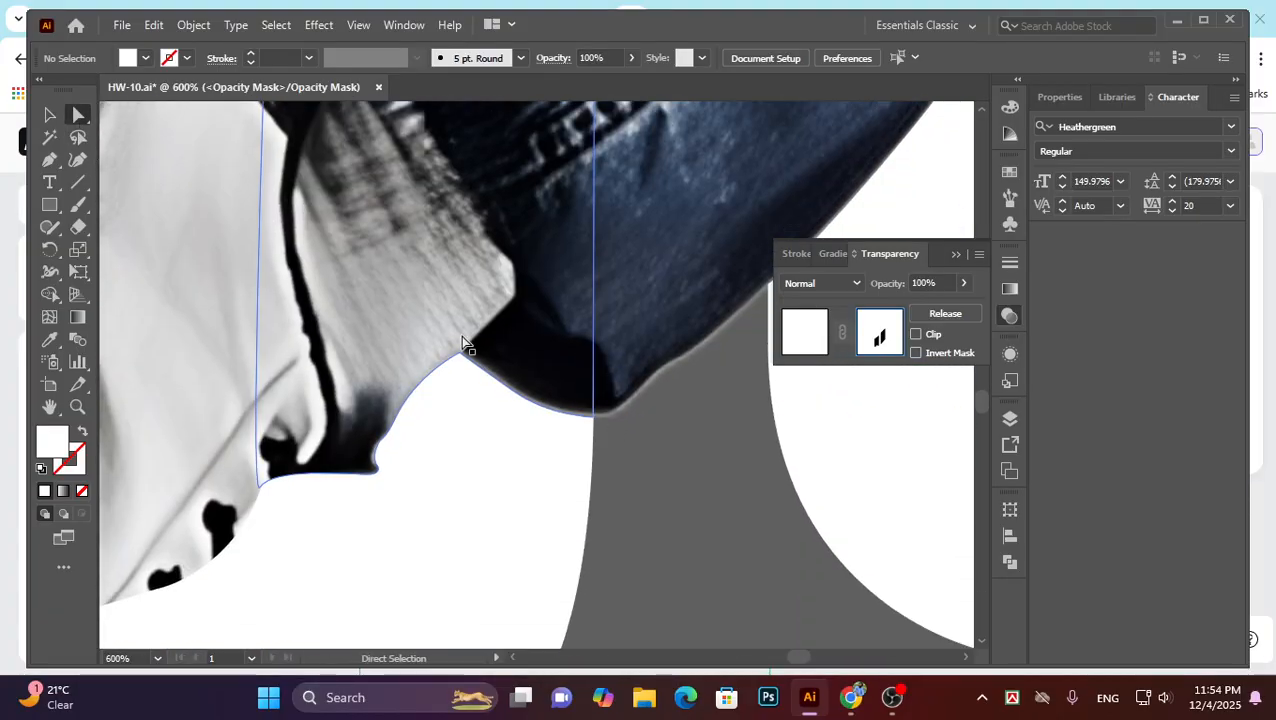
{"action": "scroll", "coordinate": [600, 415], "scroll_direction": "up", "scroll_amount": 5}
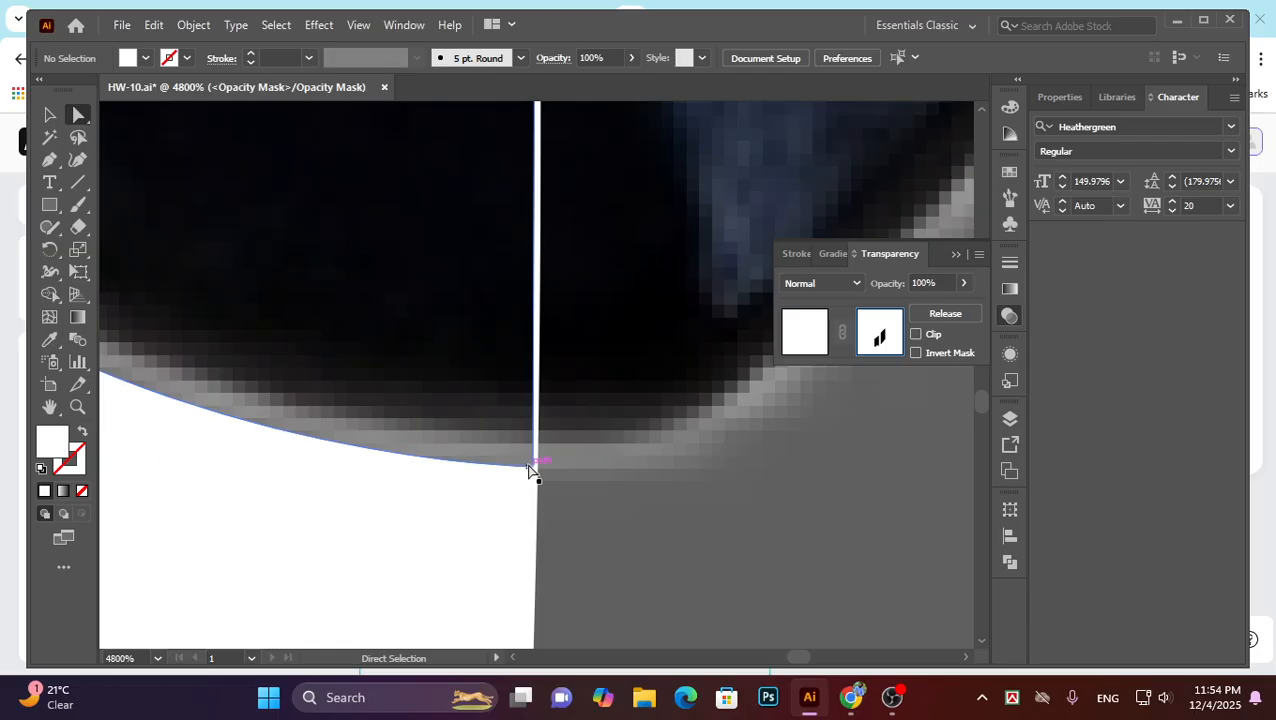
{"action": "left_click", "coordinate": [532, 466]}
{"action": "left_click_drag", "start_coordinate": [534, 467], "coordinate": [547, 468]}
{"action": "scroll", "coordinate": [642, 586], "scroll_direction": "down", "scroll_amount": 4}
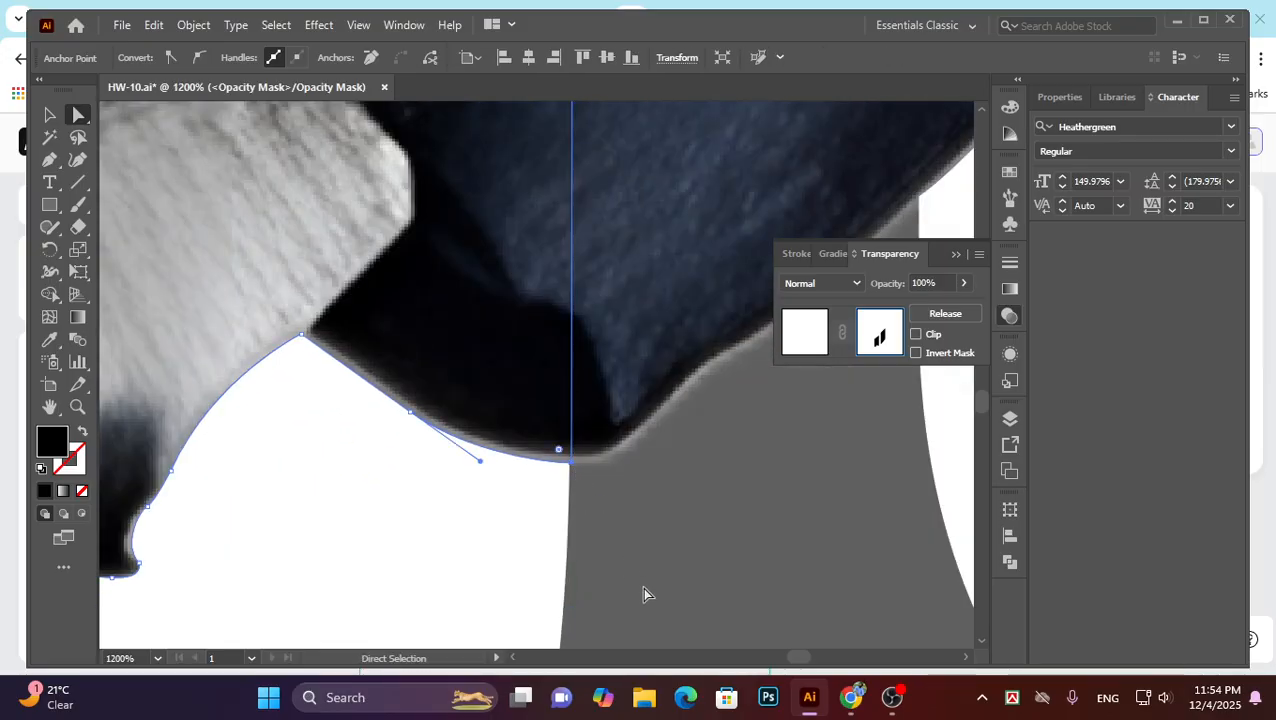
{"action": "left_click", "coordinate": [677, 584]}
Inspect the masked trouser leg along the edges of the D and O, close up and in the full lettering.
{"action": "scroll", "coordinate": [566, 571], "scroll_direction": "down", "scroll_amount": 5}
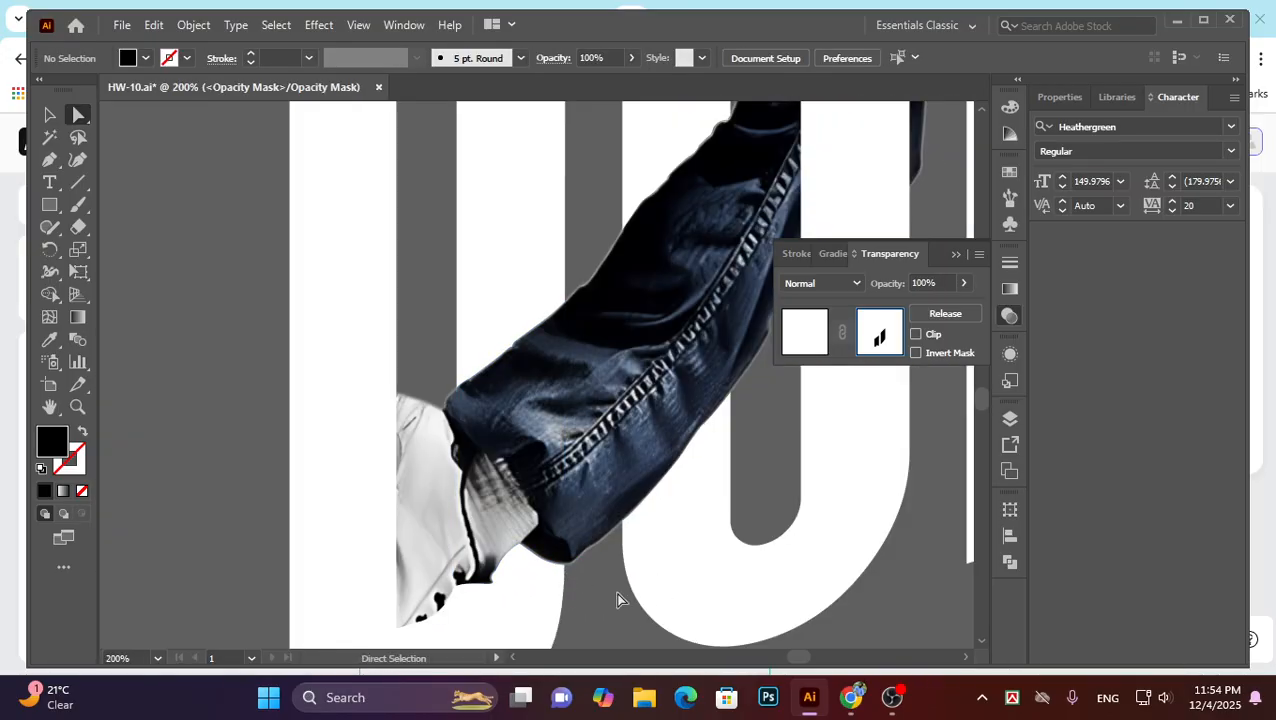
{"action": "scroll", "coordinate": [521, 450], "scroll_direction": "down", "scroll_amount": 2}
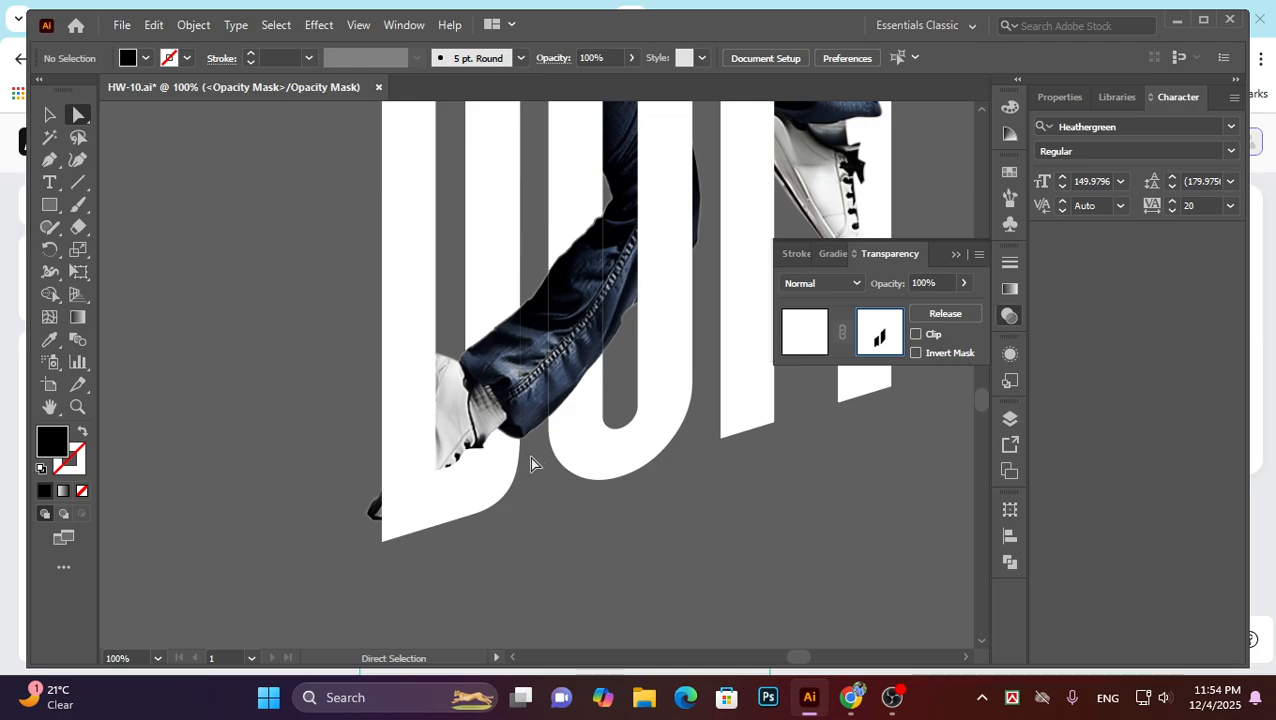
{"action": "scroll", "coordinate": [677, 384], "scroll_direction": "up", "scroll_amount": 2}
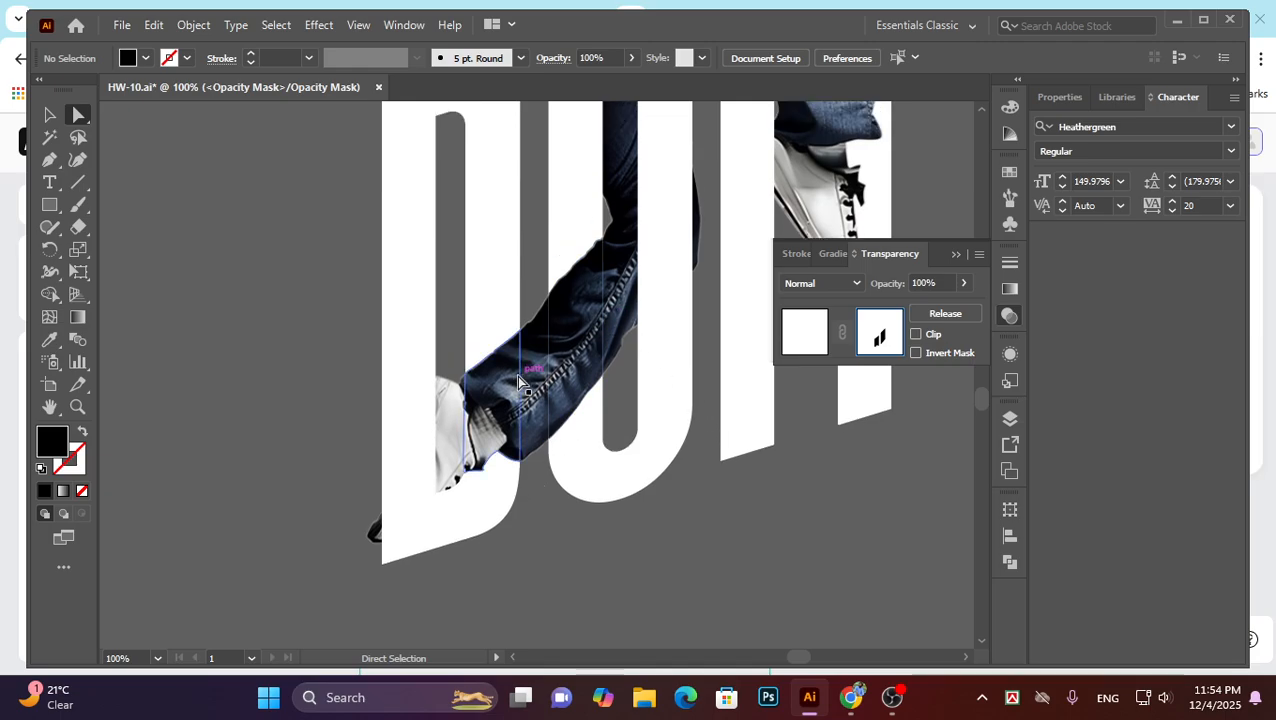
{"action": "scroll", "coordinate": [530, 360], "scroll_direction": "up", "scroll_amount": 4}
{"action": "scroll", "coordinate": [443, 313], "scroll_direction": "down", "scroll_amount": 2}
{"action": "scroll", "coordinate": [443, 313], "scroll_direction": "up", "scroll_amount": 2}
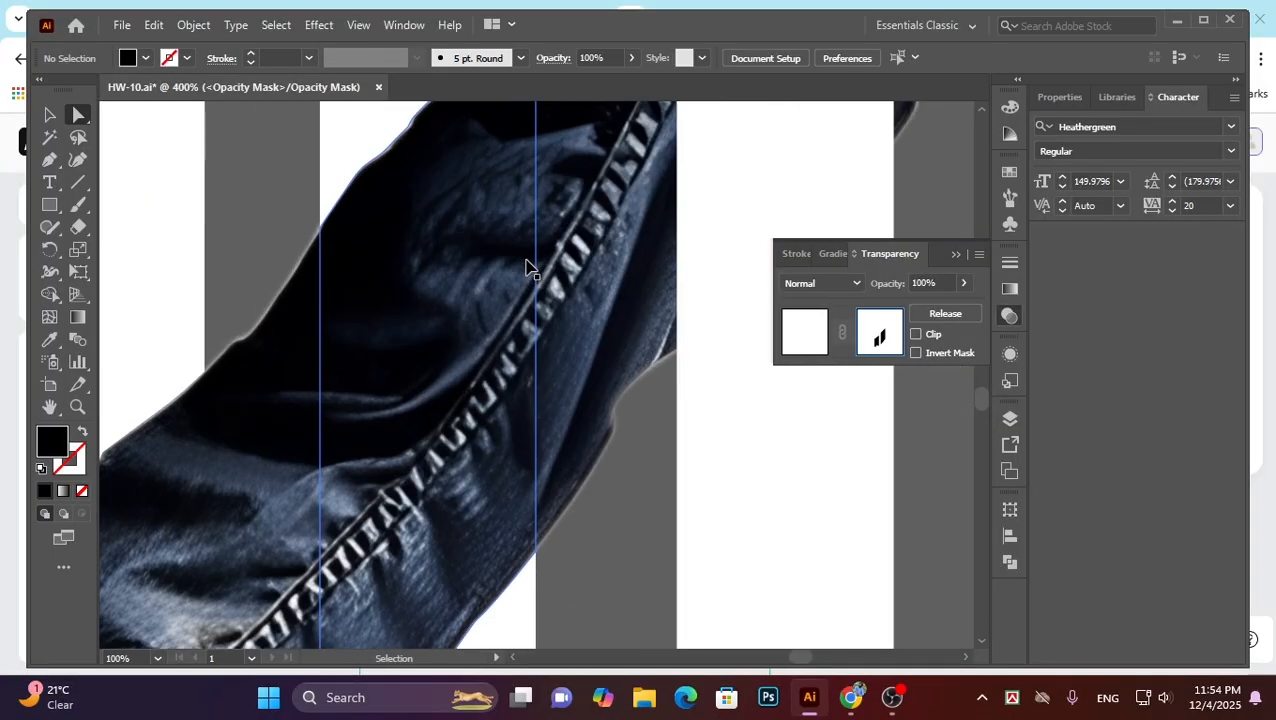
{"action": "scroll", "coordinate": [521, 447], "scroll_direction": "down", "scroll_amount": 2}
{"action": "scroll", "coordinate": [644, 510], "scroll_direction": "up", "scroll_amount": 4}
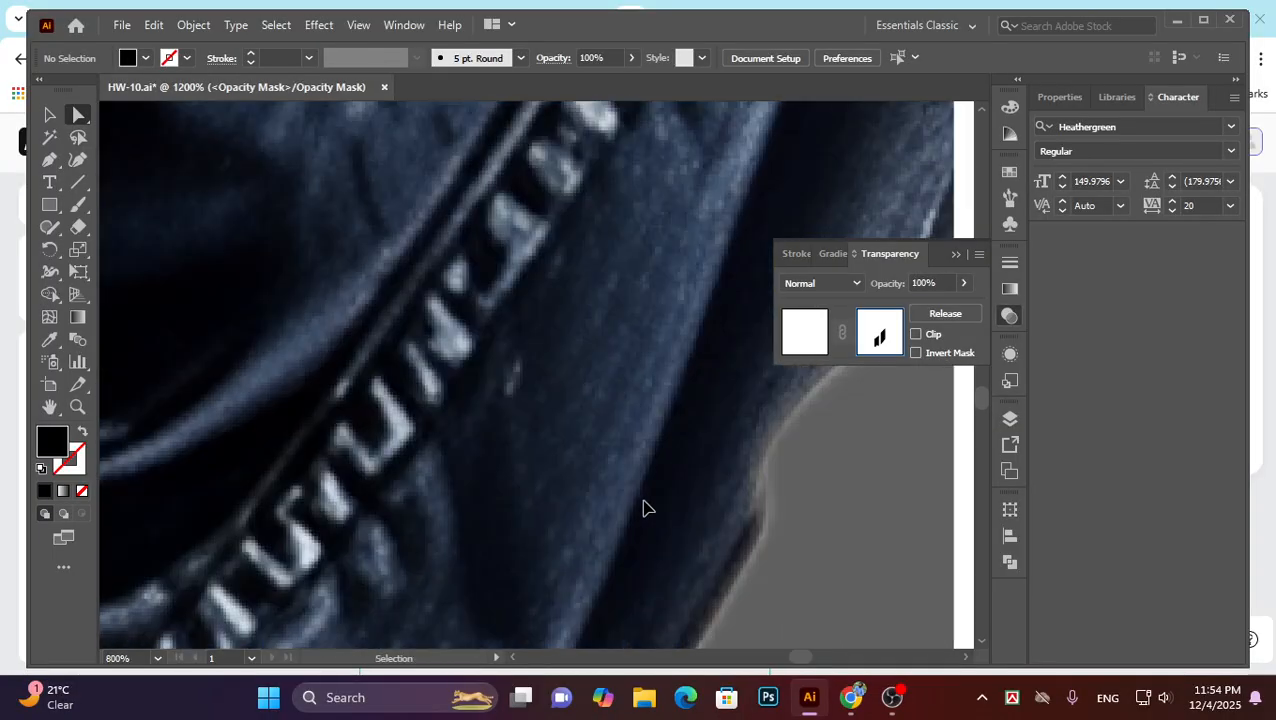
{"action": "scroll", "coordinate": [627, 453], "scroll_direction": "down", "scroll_amount": 4}
{"action": "scroll", "coordinate": [625, 453], "scroll_direction": "down", "scroll_amount": 5}
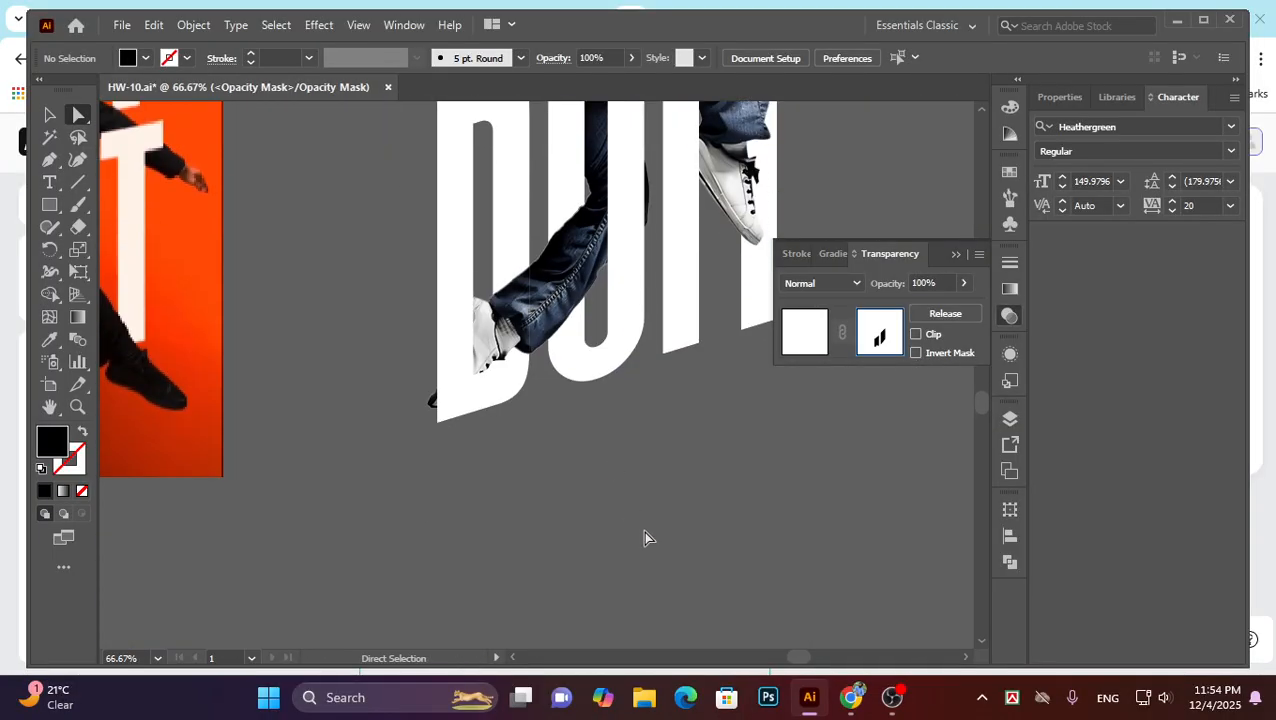
{"action": "scroll", "coordinate": [528, 343], "scroll_direction": "up", "scroll_amount": 4}
{"action": "scroll", "coordinate": [597, 431], "scroll_direction": "down", "scroll_amount": 4}
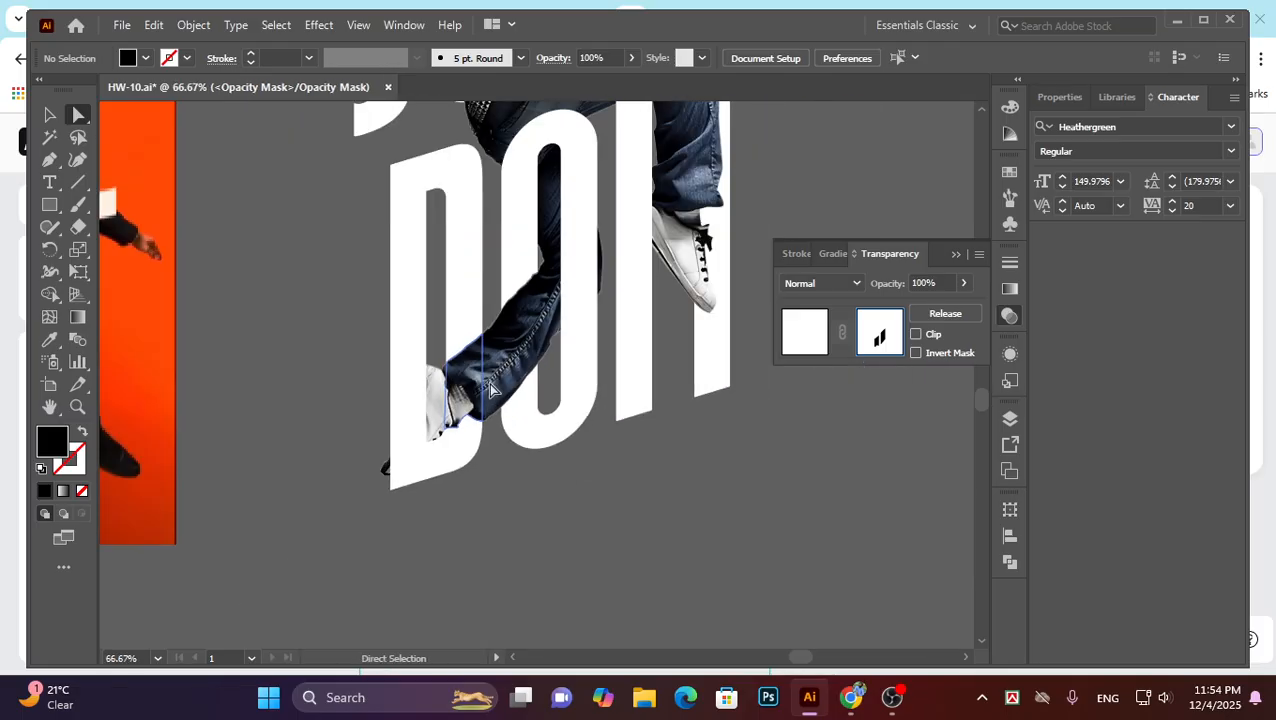
Exit the DO group's opacity mask, return to normal artwork editing and deselect everything.
{"action": "scroll", "coordinate": [600, 428], "scroll_direction": "up", "scroll_amount": 5}
{"action": "scroll", "coordinate": [603, 431], "scroll_direction": "down", "scroll_amount": 4}
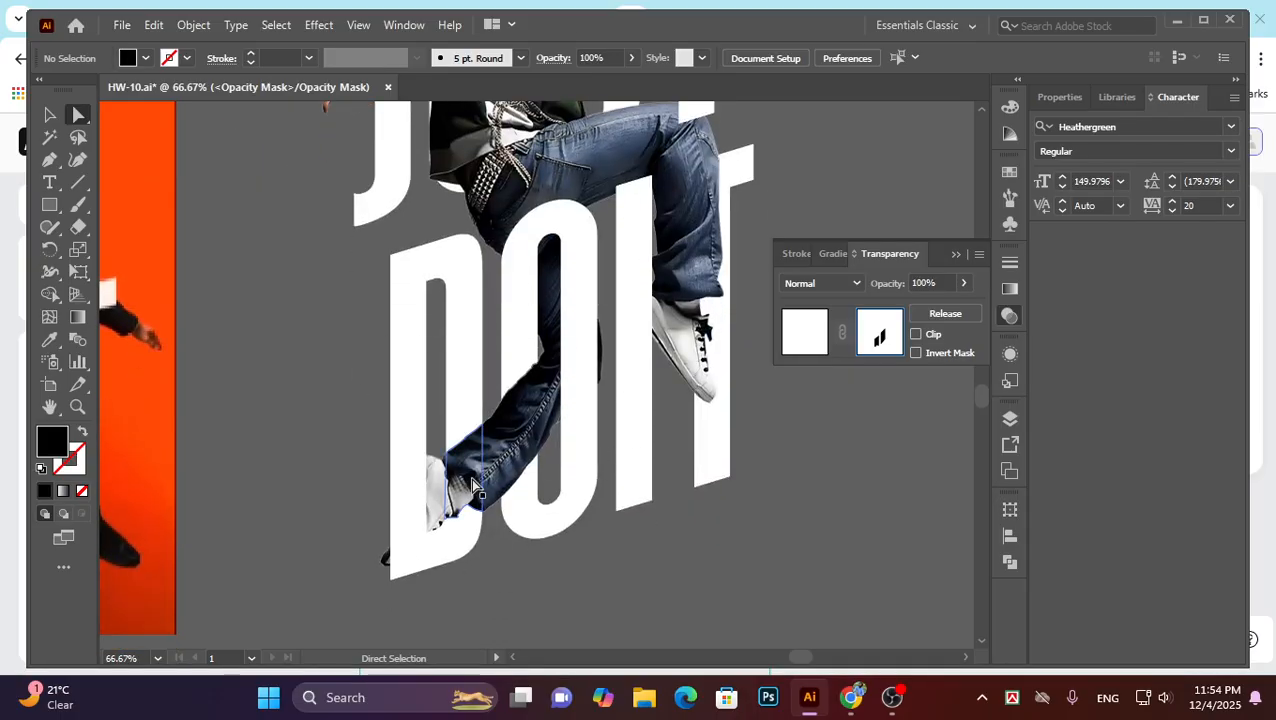
{"action": "scroll", "coordinate": [487, 547], "scroll_direction": "up", "scroll_amount": 5}
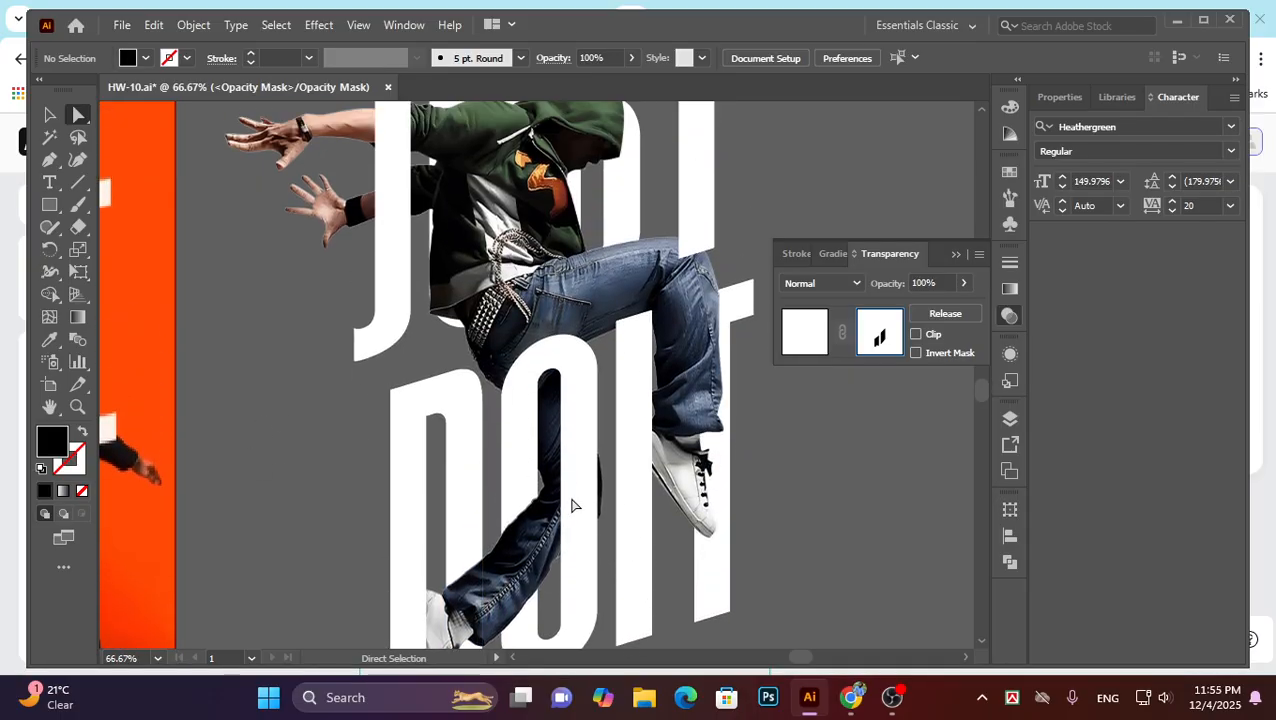
{"action": "scroll", "coordinate": [613, 502], "scroll_direction": "up", "scroll_amount": 2}
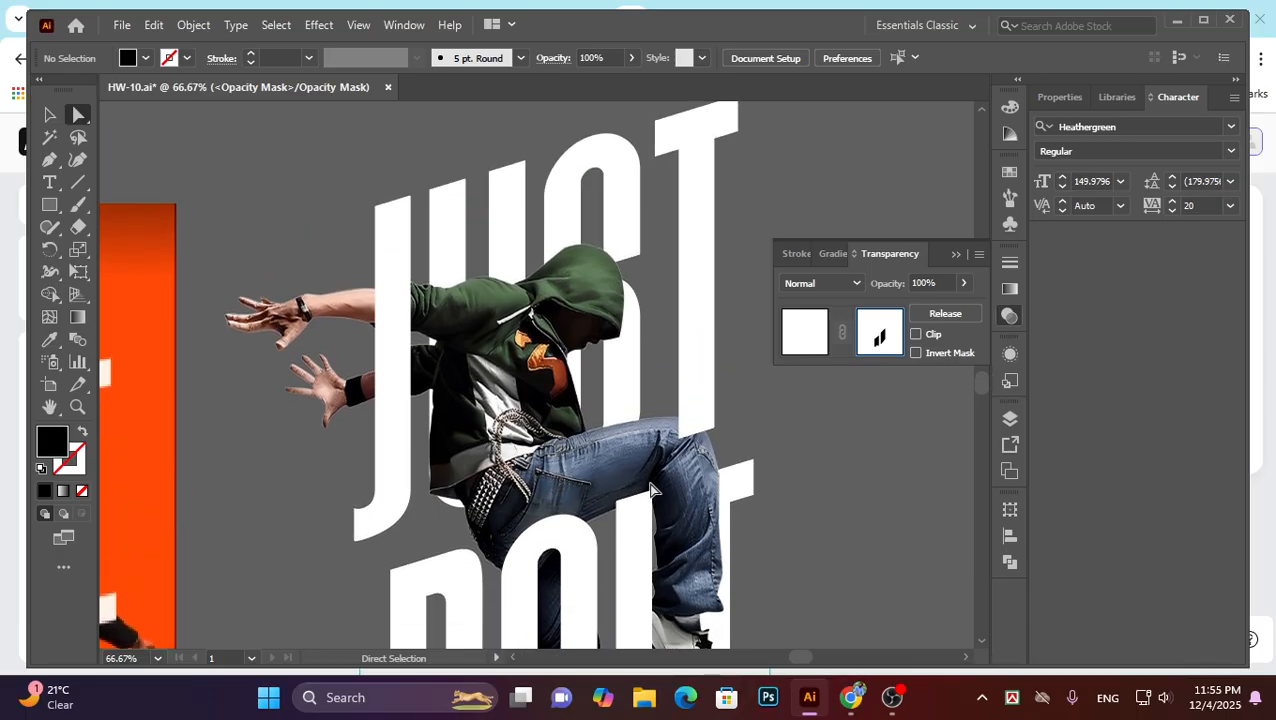
{"action": "scroll", "coordinate": [651, 490], "scroll_direction": "up", "scroll_amount": 1}
{"action": "scroll", "coordinate": [660, 485], "scroll_direction": "right", "scroll_amount": 1}
{"action": "scroll", "coordinate": [620, 440], "scroll_direction": "right", "scroll_amount": 2}
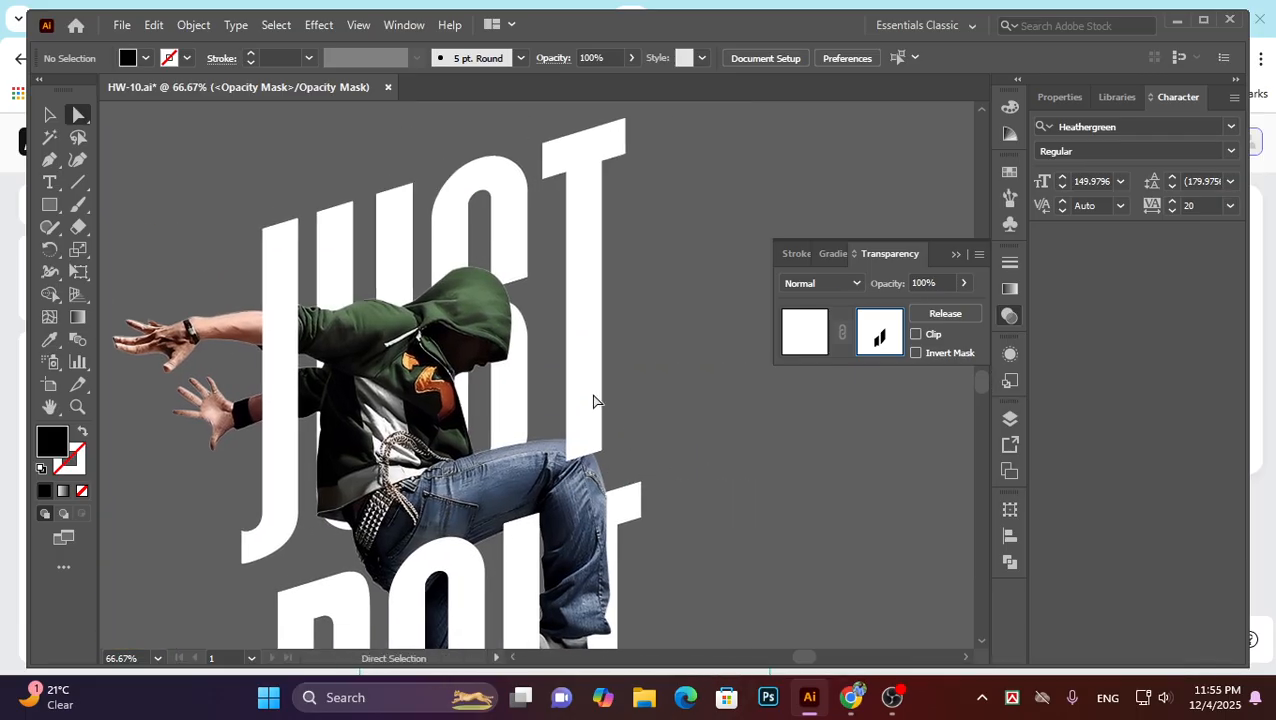
{"action": "left_click", "coordinate": [806, 342]}
{"action": "left_click", "coordinate": [955, 255]}
{"action": "left_click", "coordinate": [755, 285]}
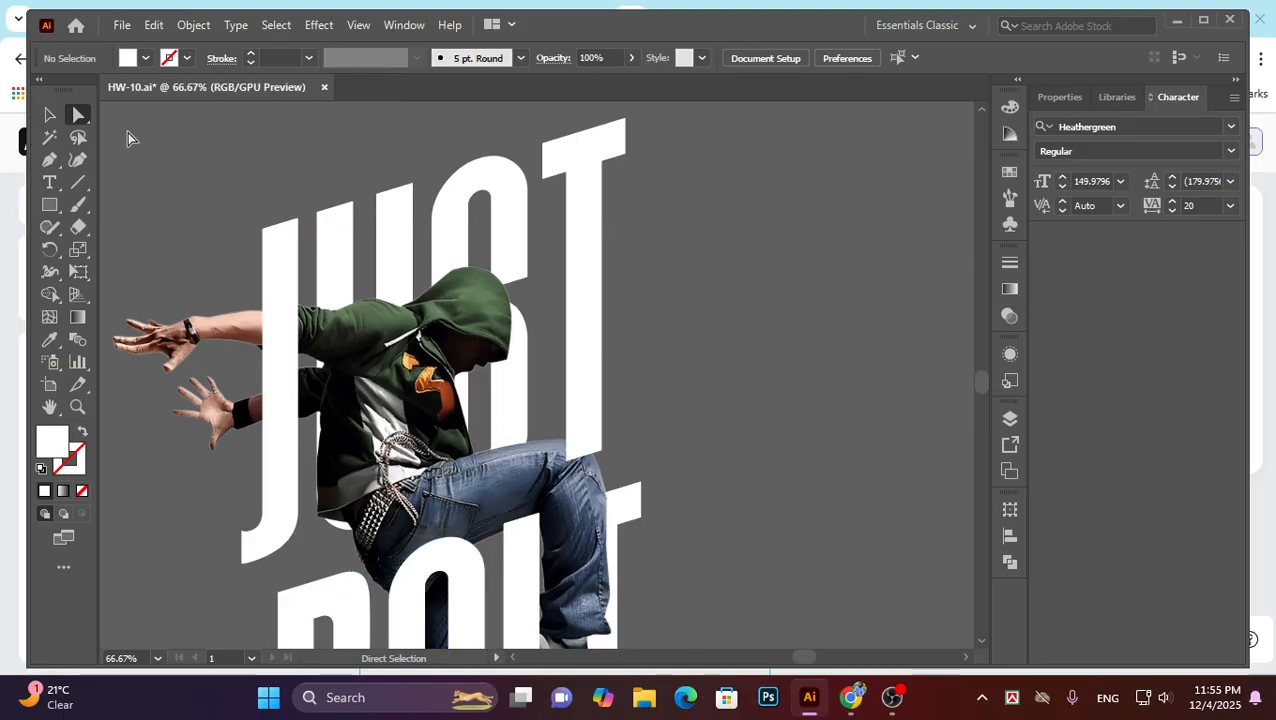
Compare the finished dancer lettering with the orange JUST DO IT reference poster.
{"action": "left_click", "coordinate": [49, 114]}
{"action": "left_click", "coordinate": [570, 162]}
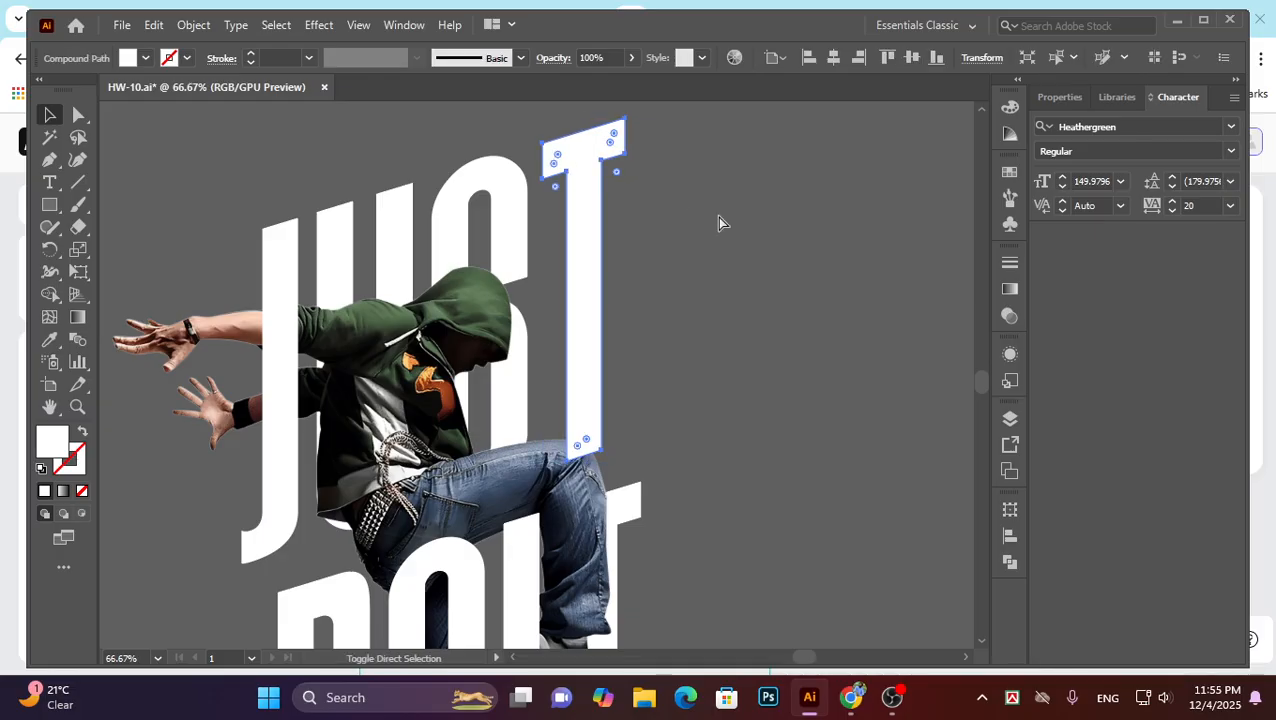
{"action": "left_click", "coordinate": [797, 293]}
{"action": "scroll", "coordinate": [705, 322], "scroll_direction": "right", "scroll_amount": 1}
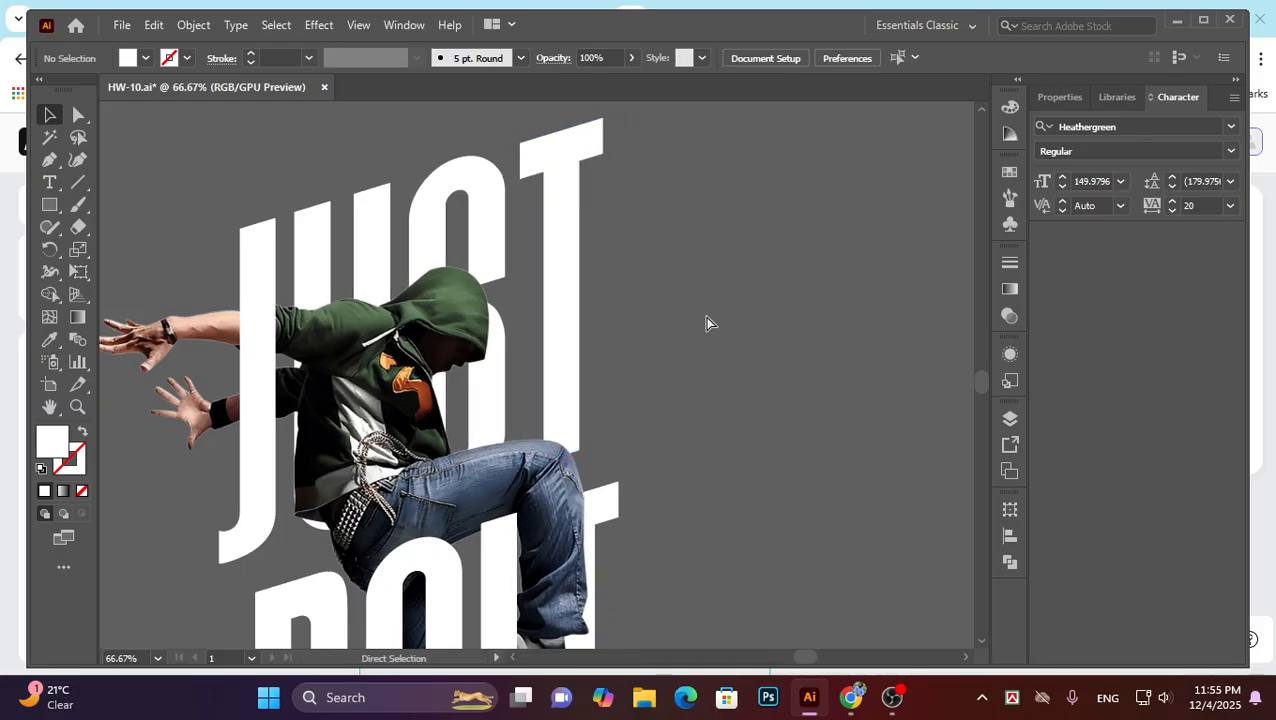
{"action": "scroll", "coordinate": [705, 316], "scroll_direction": "down", "scroll_amount": 3}
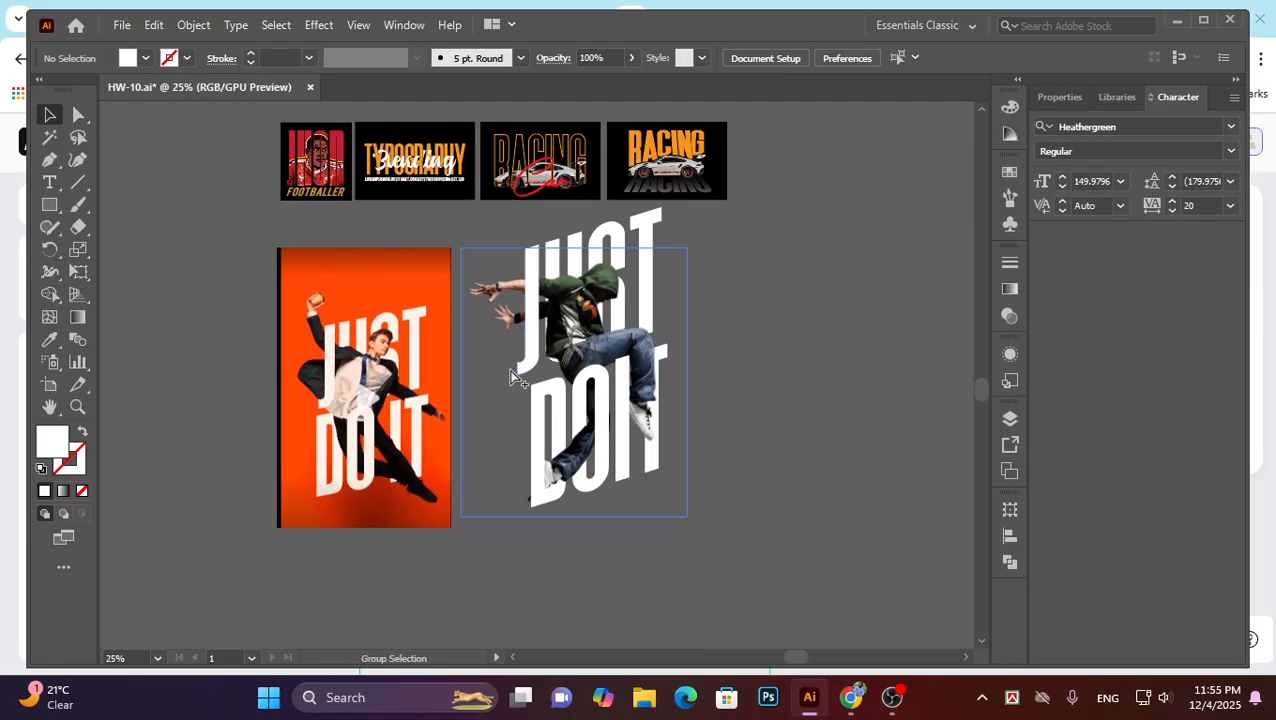
{"action": "scroll", "coordinate": [510, 377], "scroll_direction": "up", "scroll_amount": 3}
{"action": "scroll", "coordinate": [630, 382], "scroll_direction": "down", "scroll_amount": 3}
{"action": "scroll", "coordinate": [600, 375], "scroll_direction": "down", "scroll_amount": 1}
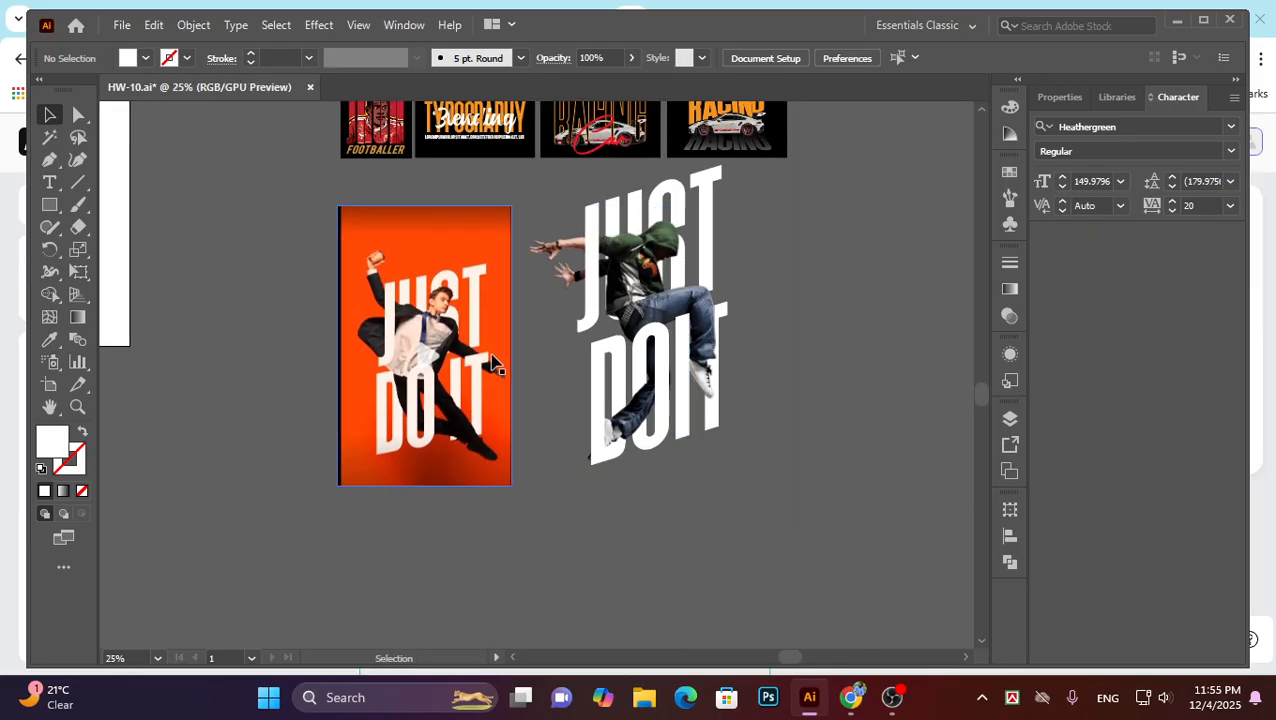
{"action": "scroll", "coordinate": [749, 393], "scroll_direction": "up", "scroll_amount": 1}
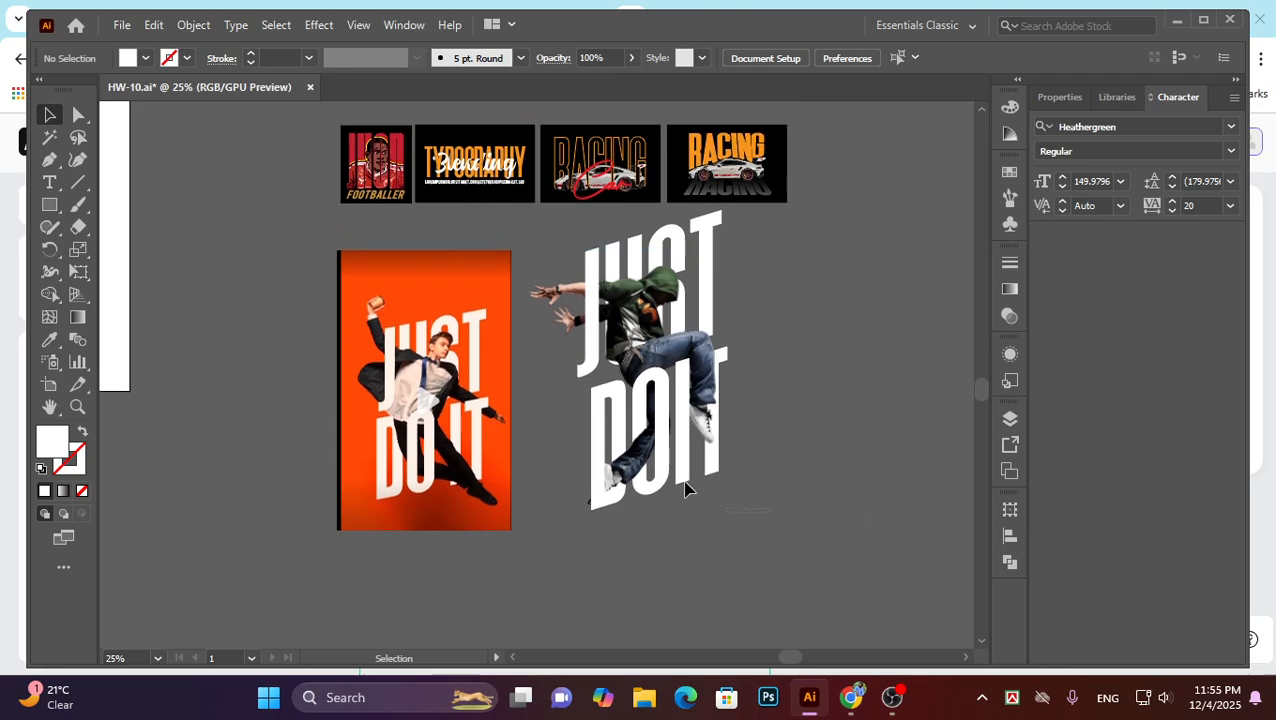
Select the dancer together with all the lettering, move them about 1135 px to the right of their original place and deselect.
{"action": "left_click", "coordinate": [578, 277]}
{"action": "left_click", "coordinate": [745, 373]}
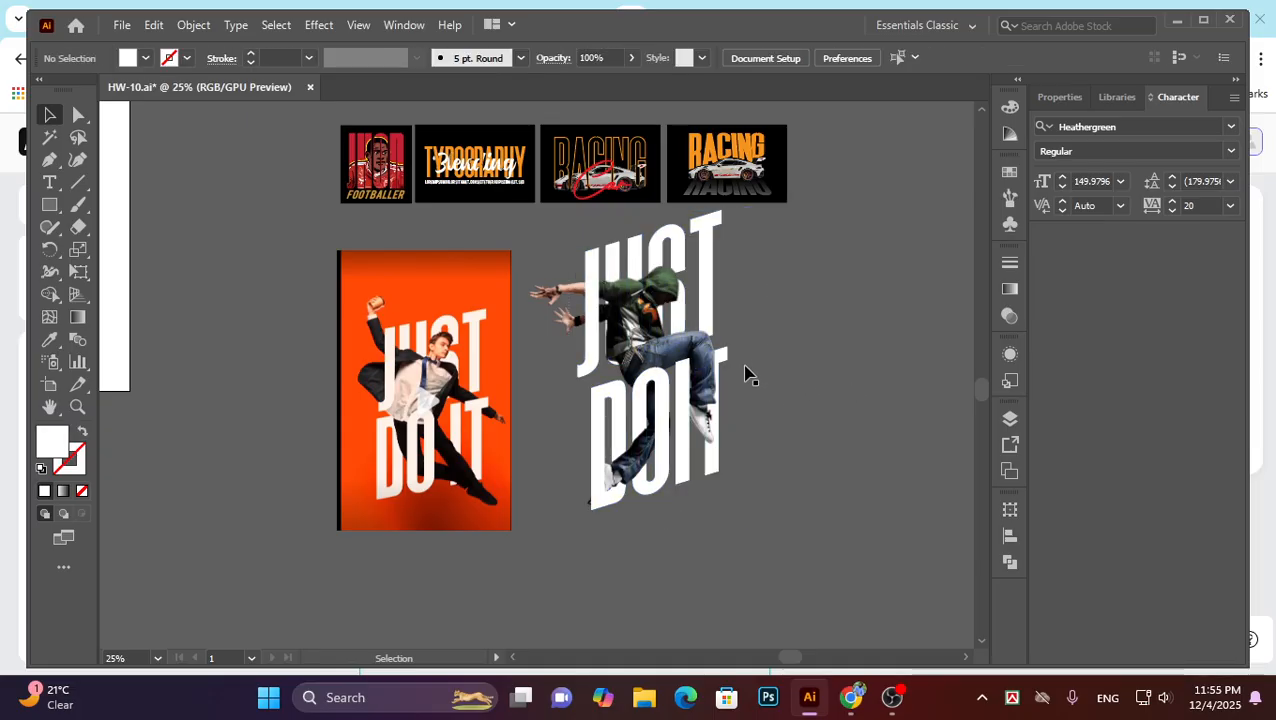
{"action": "left_click", "coordinate": [676, 252]}
{"action": "left_click", "coordinate": [831, 510]}
{"action": "left_click", "coordinate": [524, 311]}
{"action": "scroll", "coordinate": [520, 308], "scroll_direction": "right", "scroll_amount": 3}
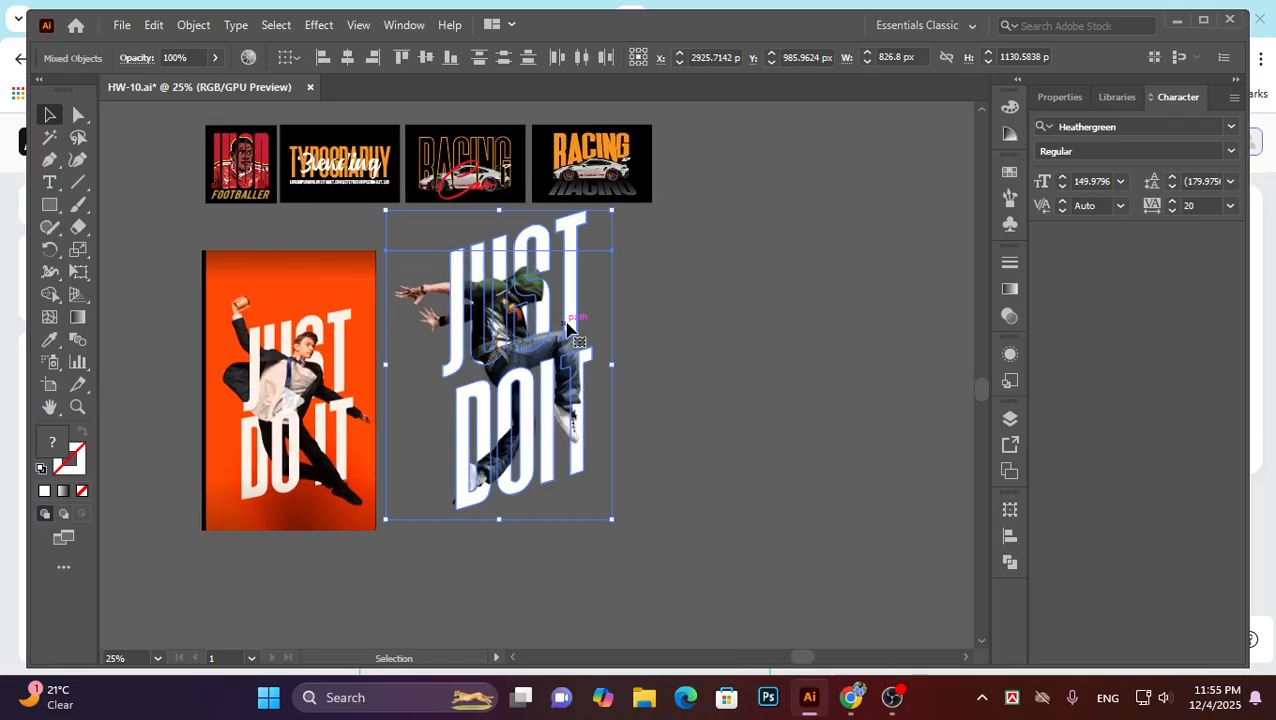
{"action": "left_click_drag", "start_coordinate": [518, 308], "coordinate": [688, 311]}
{"action": "scroll", "coordinate": [812, 362], "scroll_direction": "right", "scroll_amount": 3}
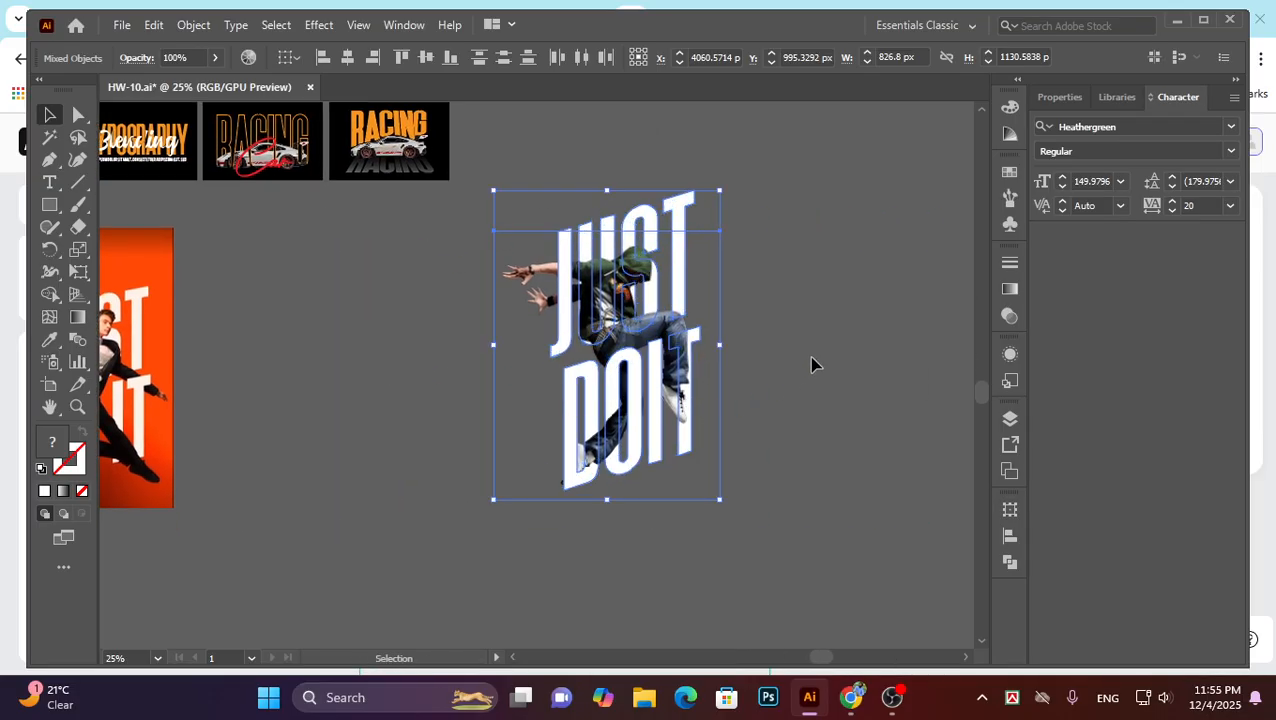
{"action": "left_click", "coordinate": [812, 362]}
{"action": "scroll", "coordinate": [640, 418], "scroll_direction": "left", "scroll_amount": 2}
{"action": "scroll", "coordinate": [350, 347], "scroll_direction": "left", "scroll_amount": 3}
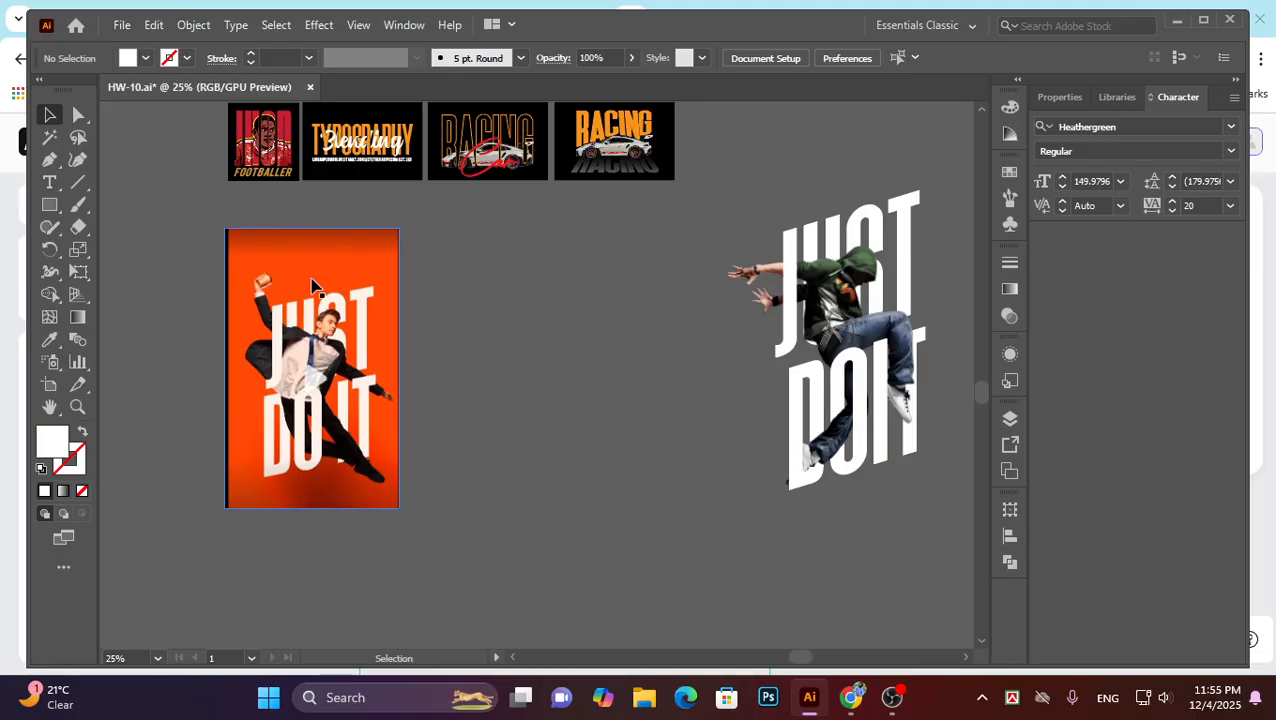
{"action": "scroll", "coordinate": [686, 407], "scroll_direction": "down", "scroll_amount": 1}
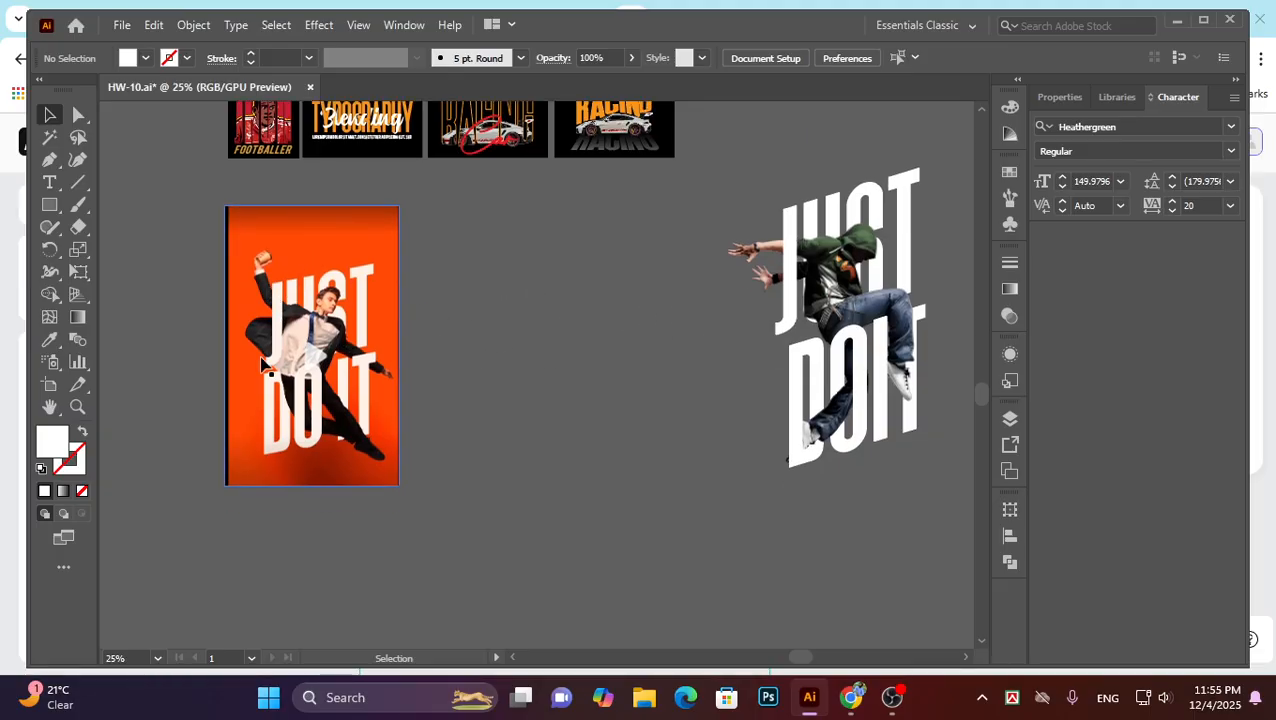
{"action": "left_click", "coordinate": [49, 204]}
{"action": "scroll", "coordinate": [521, 339], "scroll_direction": "right", "scroll_amount": 3}
{"action": "scroll", "coordinate": [500, 290], "scroll_direction": "up", "scroll_amount": 2}
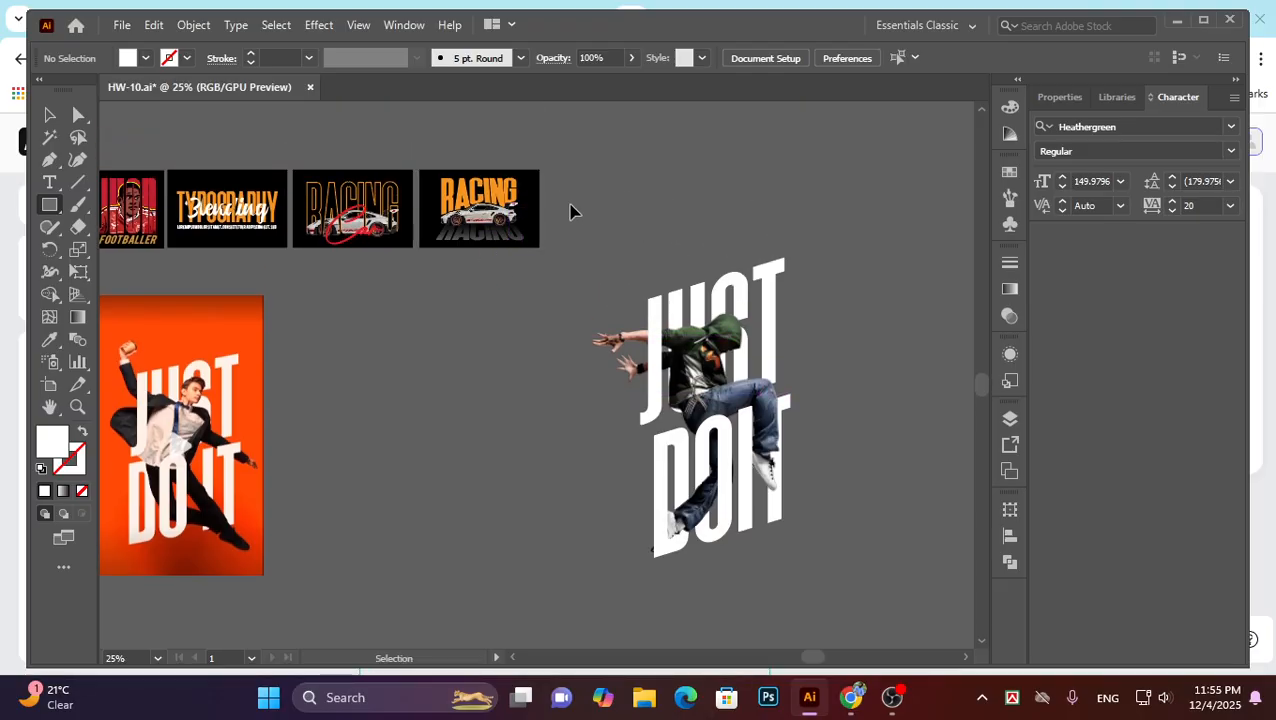
{"action": "left_click", "coordinate": [50, 116]}
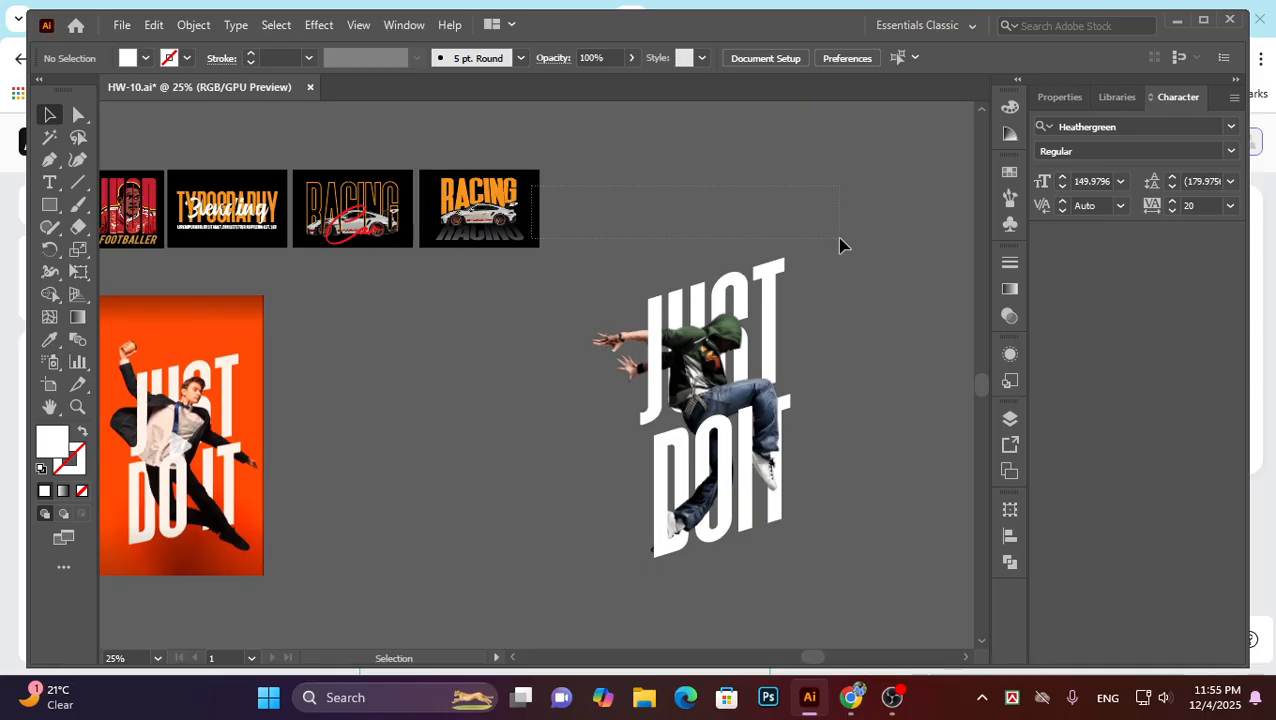
{"action": "left_click", "coordinate": [1010, 316]}
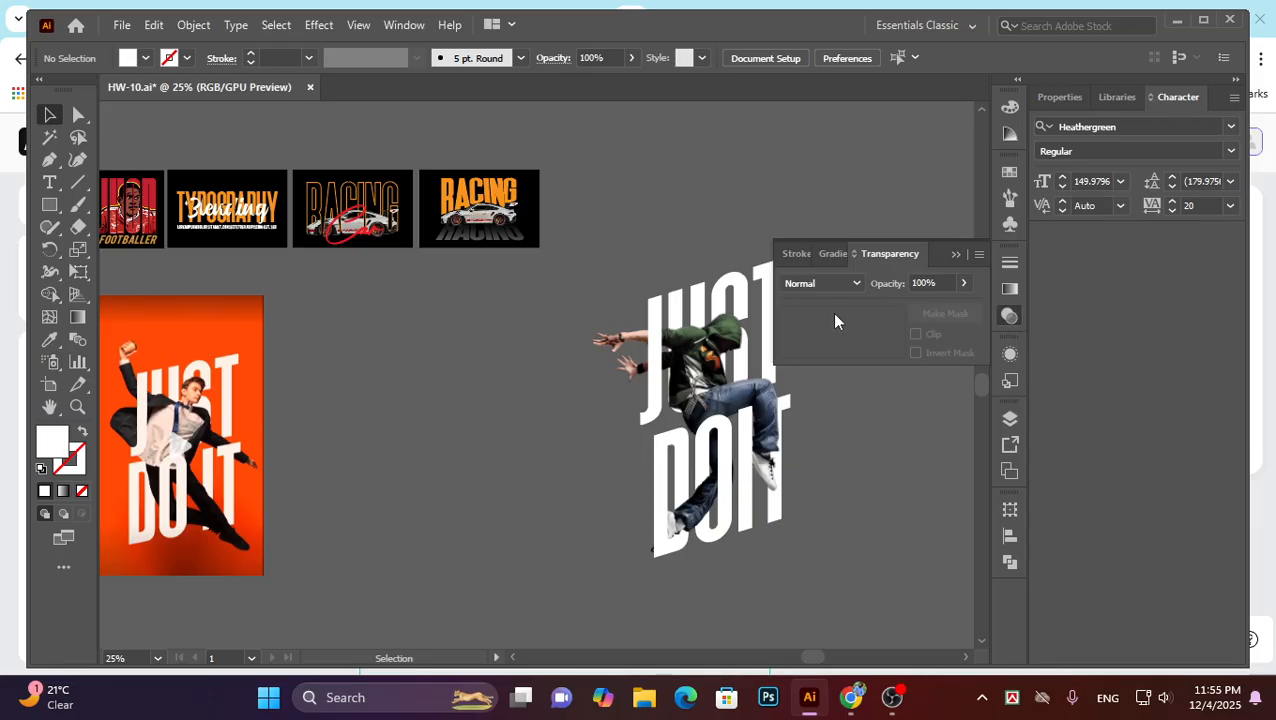
{"action": "left_click", "coordinate": [745, 392]}
{"action": "left_click", "coordinate": [848, 471]}
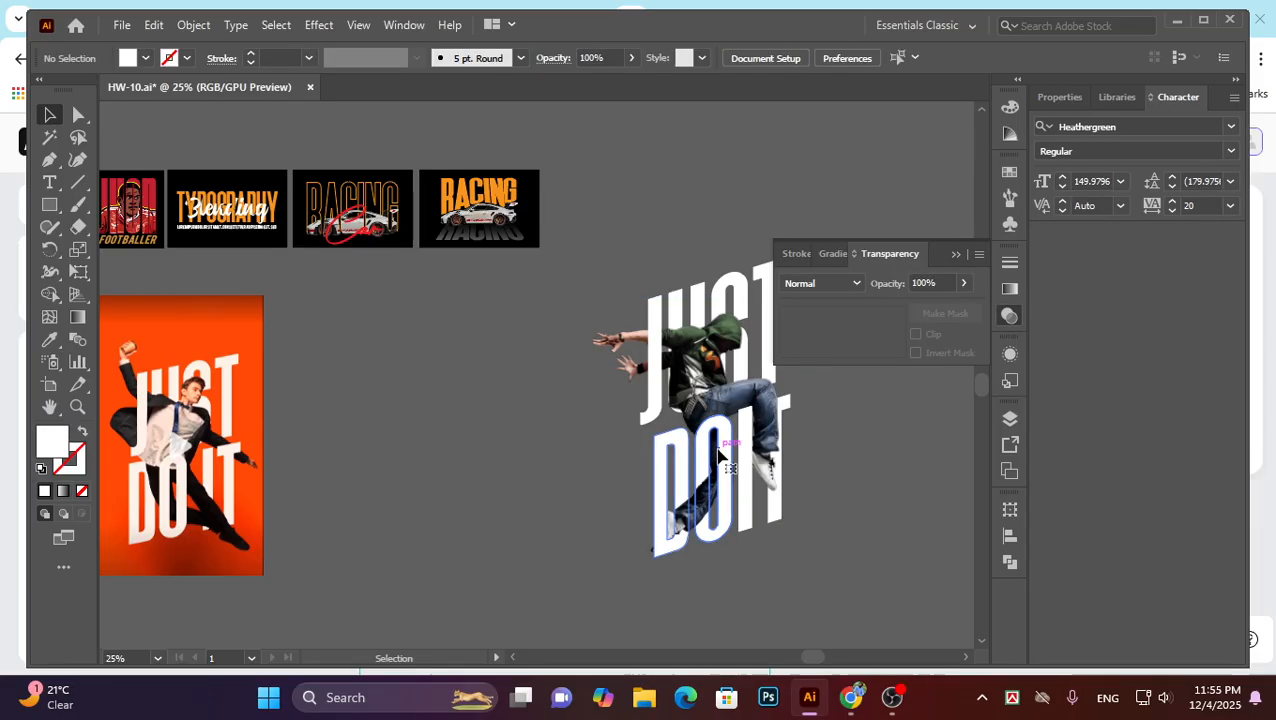
{"action": "left_click", "coordinate": [721, 444]}
{"action": "left_click", "coordinate": [957, 255]}
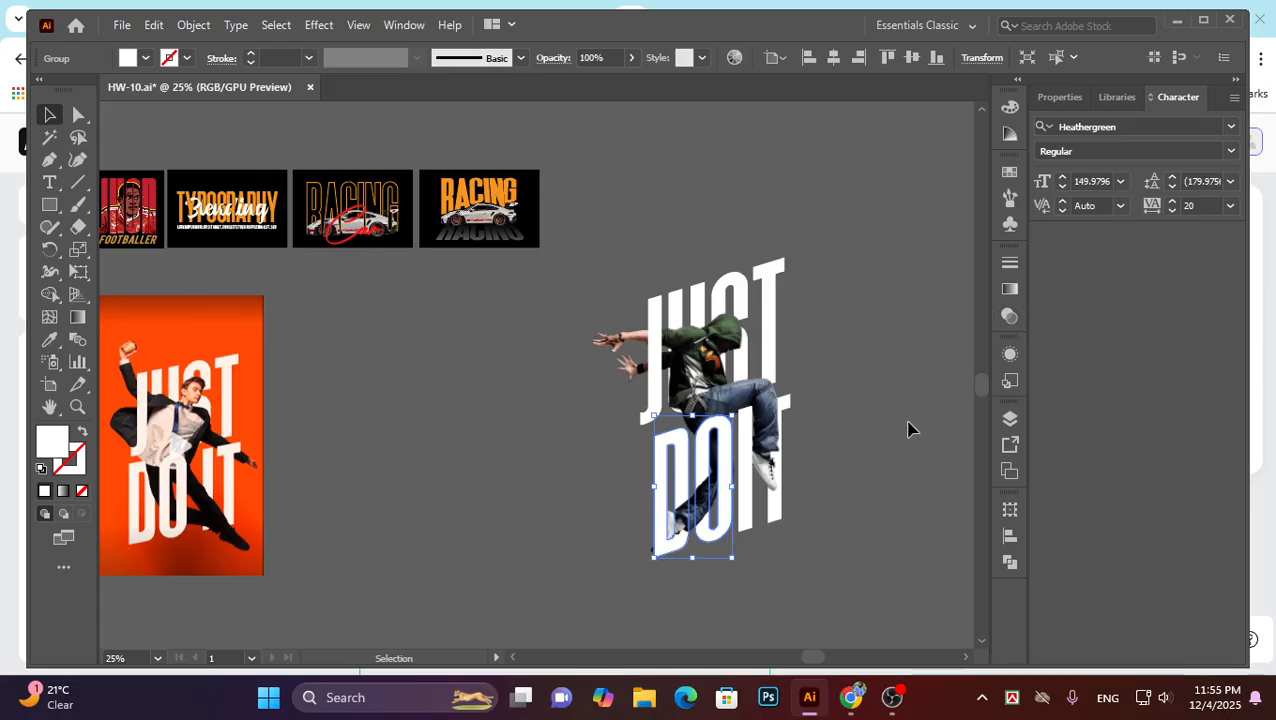
{"action": "left_click", "coordinate": [906, 430]}
{"action": "left_click", "coordinate": [747, 296]}
{"action": "left_click", "coordinate": [591, 204]}
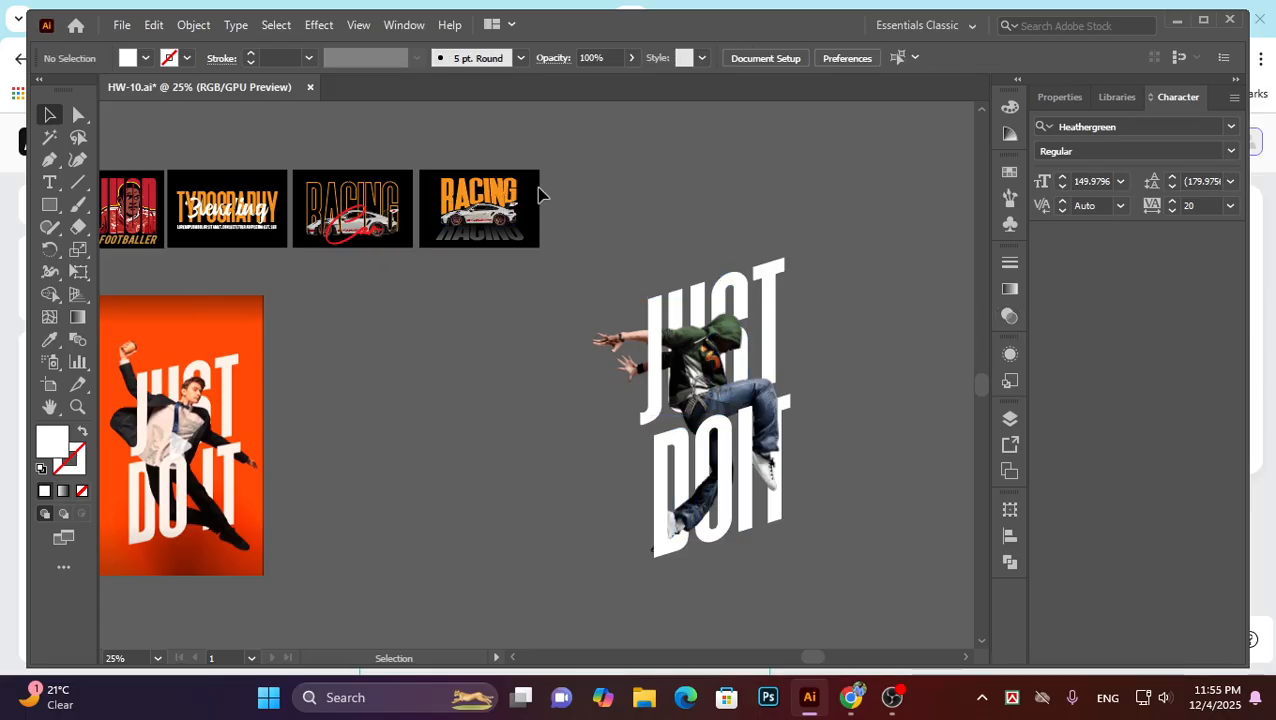
Duplicate the black background rectangle of the last RACING thumbnail and place the copy directly beside it in the row.
{"action": "left_click", "coordinate": [480, 208]}
{"action": "left_click", "coordinate": [573, 216]}
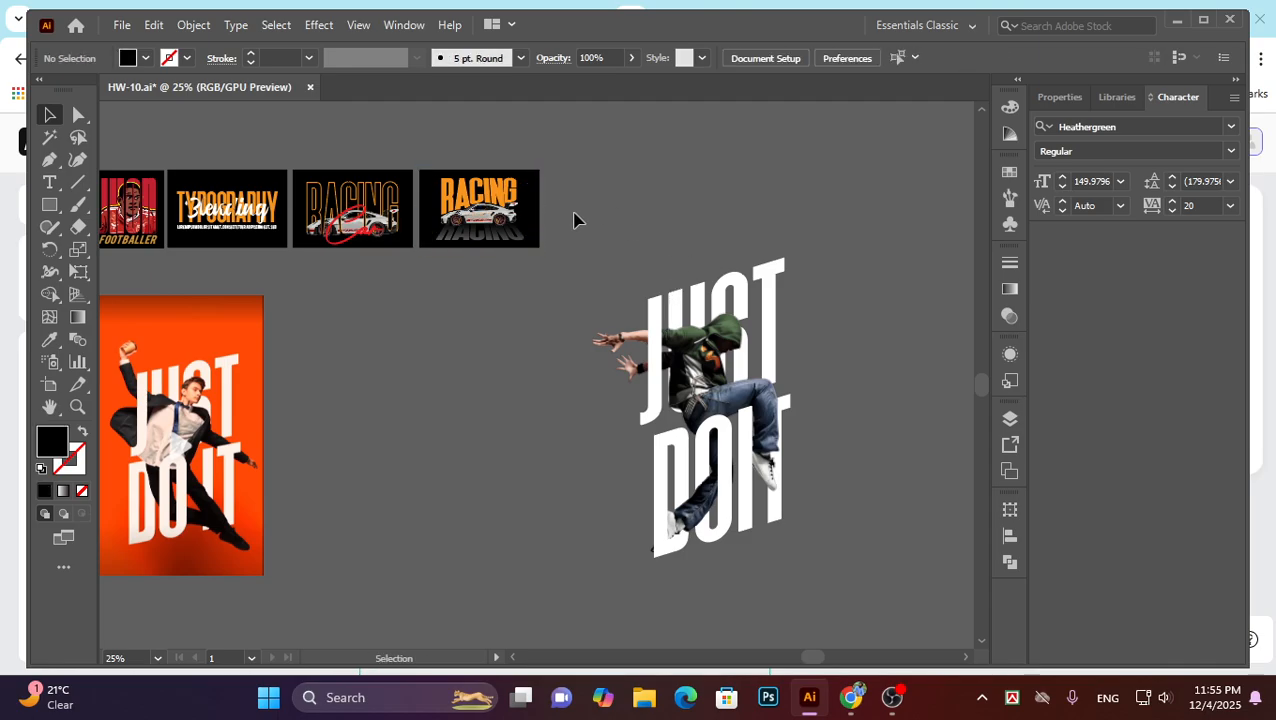
{"action": "left_click_drag", "start_coordinate": [534, 225], "coordinate": [766, 271]}
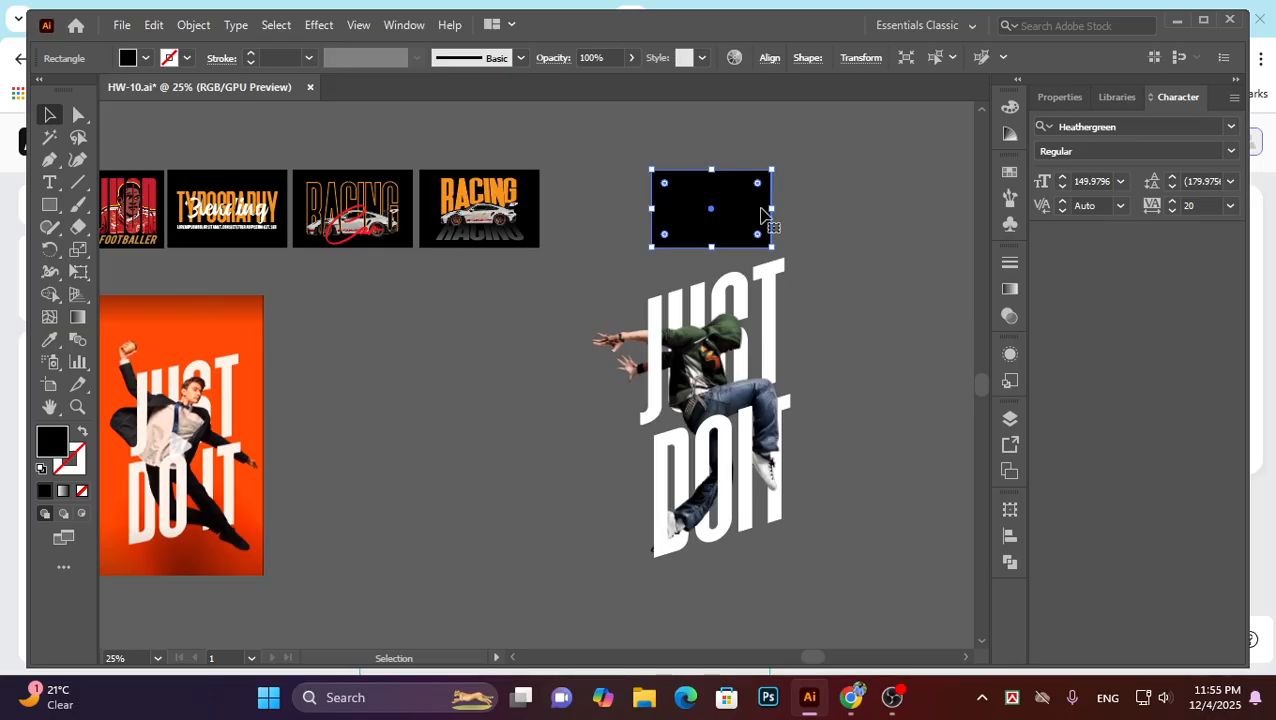
{"action": "left_click_drag", "start_coordinate": [700, 220], "coordinate": [594, 218]}
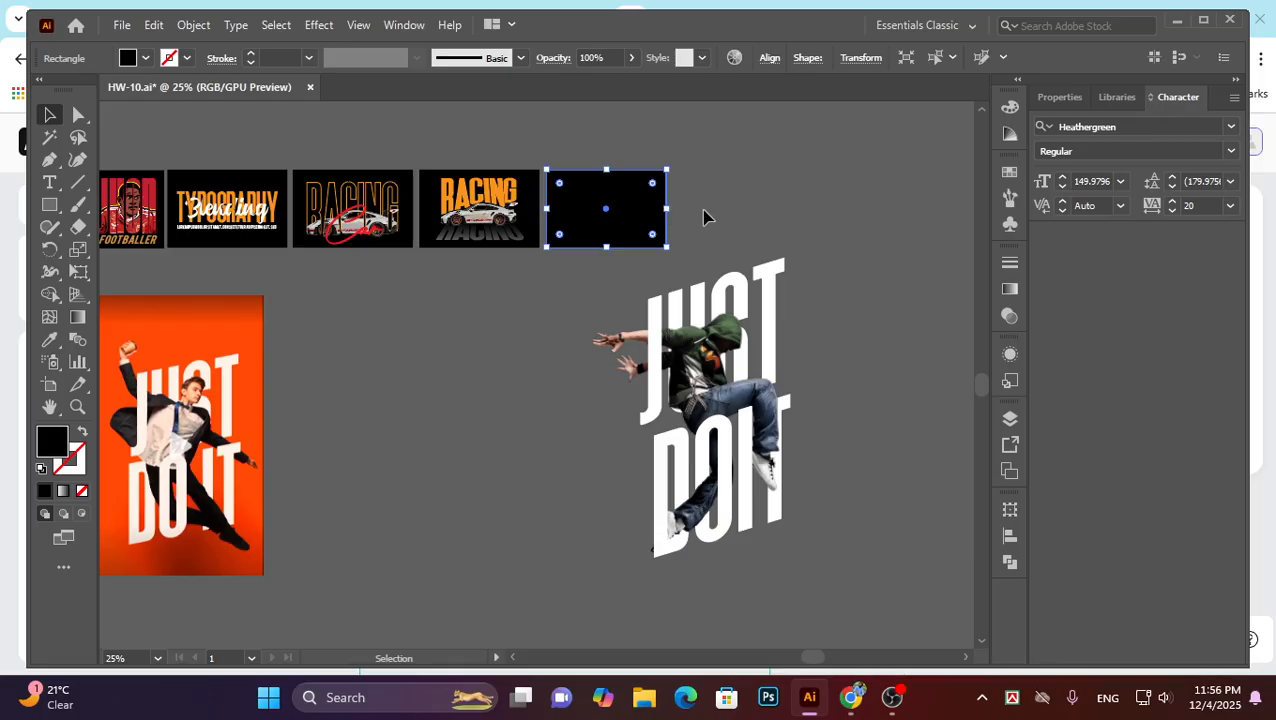
{"action": "left_click", "coordinate": [703, 217]}
Move the dancer and lettering onto the new black rectangle as one group, scaled down to about 171 × 233 px.
{"action": "left_click_drag", "start_coordinate": [716, 417], "coordinate": [613, 236]}
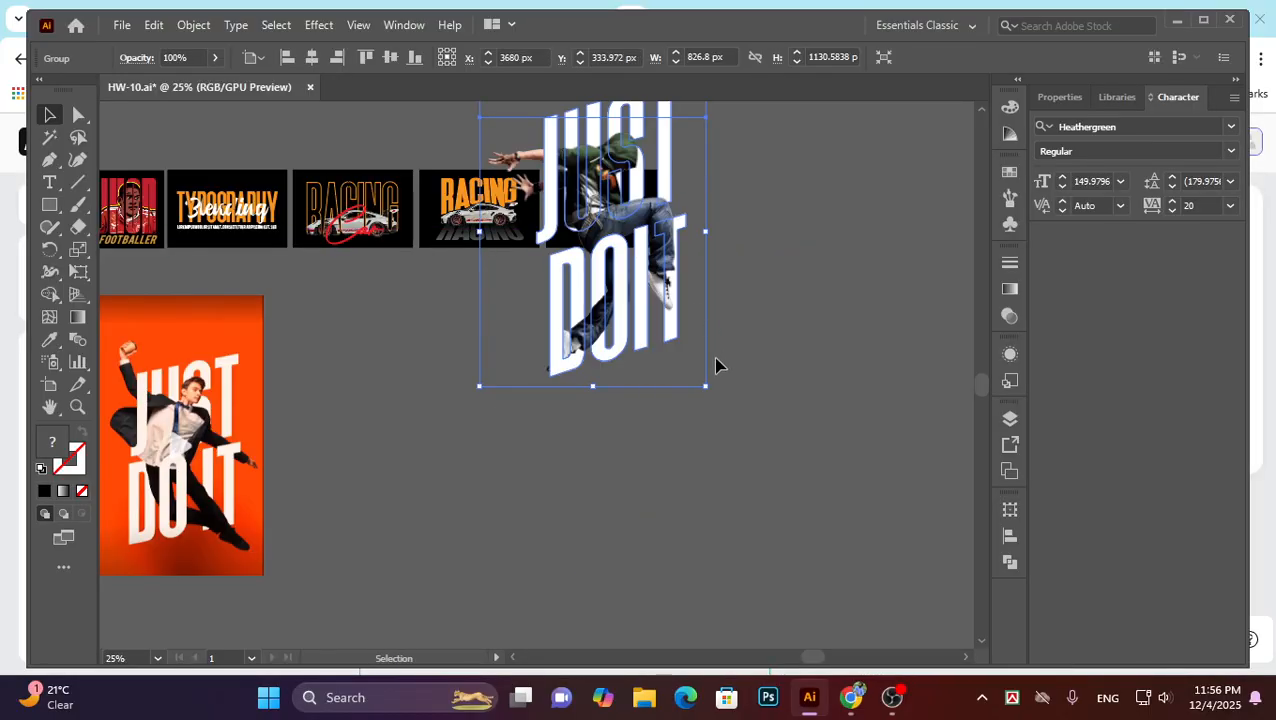
{"action": "left_click_drag", "start_coordinate": [708, 384], "coordinate": [612, 264]}
{"action": "key", "text": "ctrl+equal"}
{"action": "key", "text": "ctrl+equal"}
{"action": "key", "text": "ctrl+equal"}
{"action": "key", "text": "ctrl+equal"}
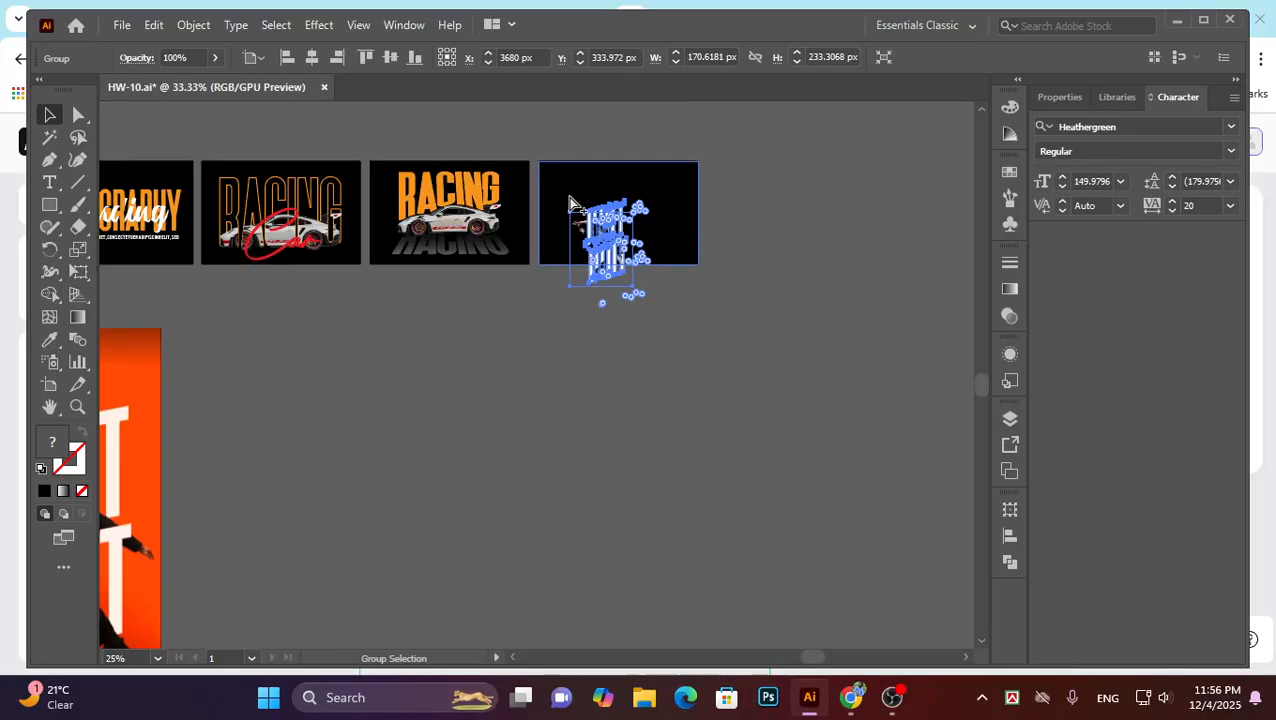
{"action": "left_click_drag", "start_coordinate": [737, 341], "coordinate": [716, 222]}
{"action": "scroll", "coordinate": [785, 322], "scroll_direction": "up", "scroll_amount": 1}
{"action": "scroll", "coordinate": [785, 322], "scroll_direction": "right", "scroll_amount": 1}
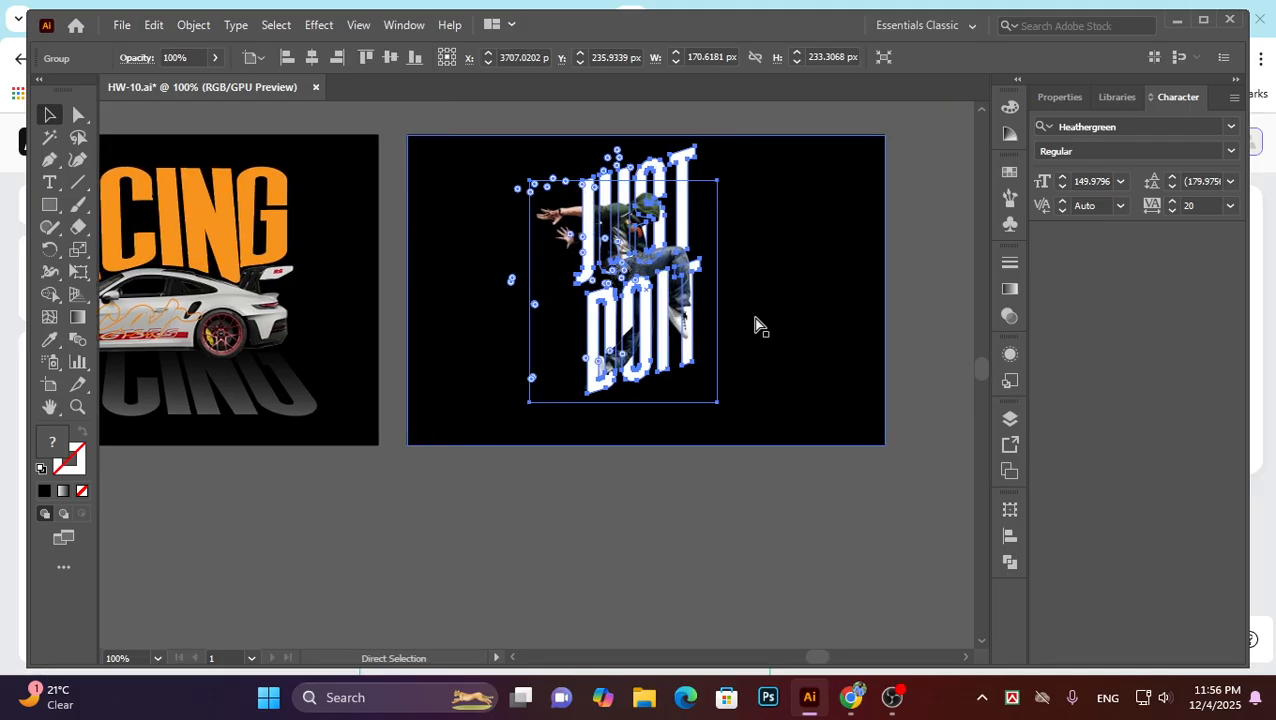
Enlarge the dancer lettering group to about 187 × 256 px, reposition it near the black rectangle's centre and deselect.
{"action": "mouse_move", "coordinate": [716, 392]}
{"action": "left_mouse_down"}
{"action": "mouse_move", "coordinate": [740, 428]}
{"action": "mouse_move", "coordinate": [725, 413]}
{"action": "left_mouse_up"}
{"action": "mouse_move", "coordinate": [654, 318]}
{"action": "left_mouse_down"}
{"action": "mouse_move", "coordinate": [684, 338]}
{"action": "mouse_move", "coordinate": [663, 341]}
{"action": "left_mouse_up"}
{"action": "left_click", "coordinate": [795, 553]}
{"action": "scroll", "coordinate": [604, 463], "scroll_direction": "right", "scroll_amount": 1}
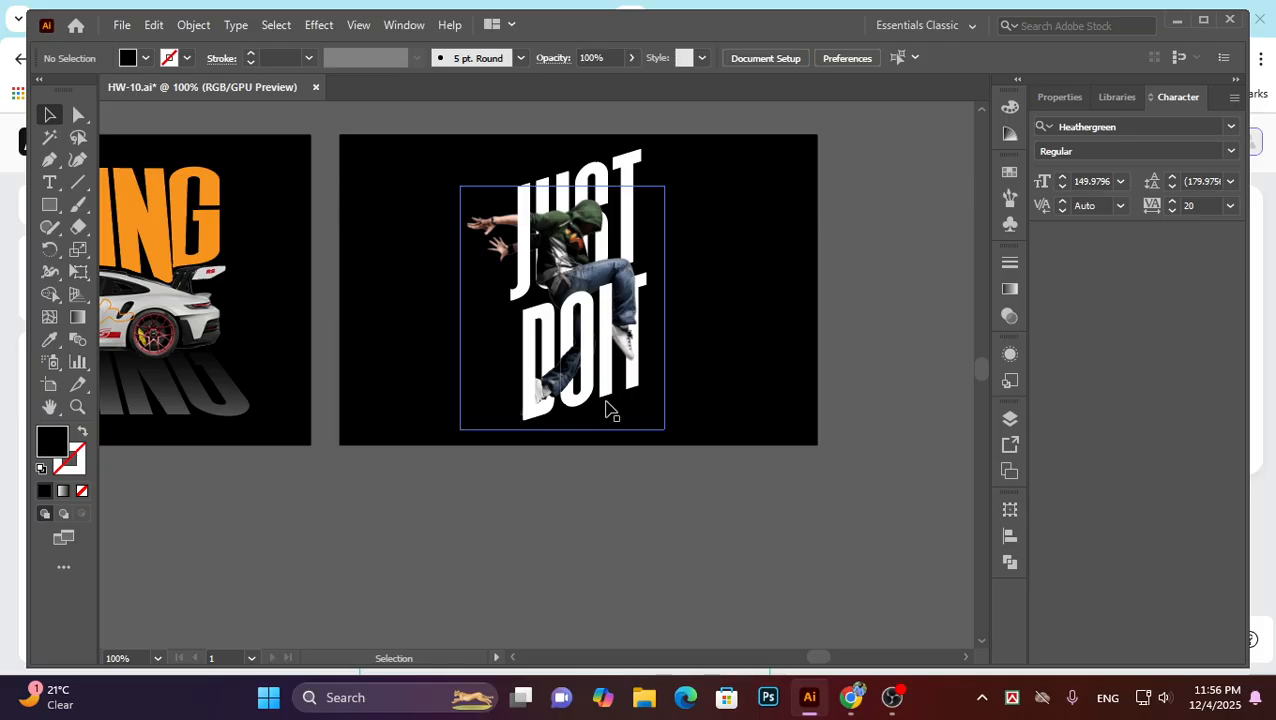
Isolate the dancer and lettering group and open the opacity mask of the DO letters for editing.
{"action": "scroll", "coordinate": [604, 468], "scroll_direction": "up", "scroll_amount": 6}
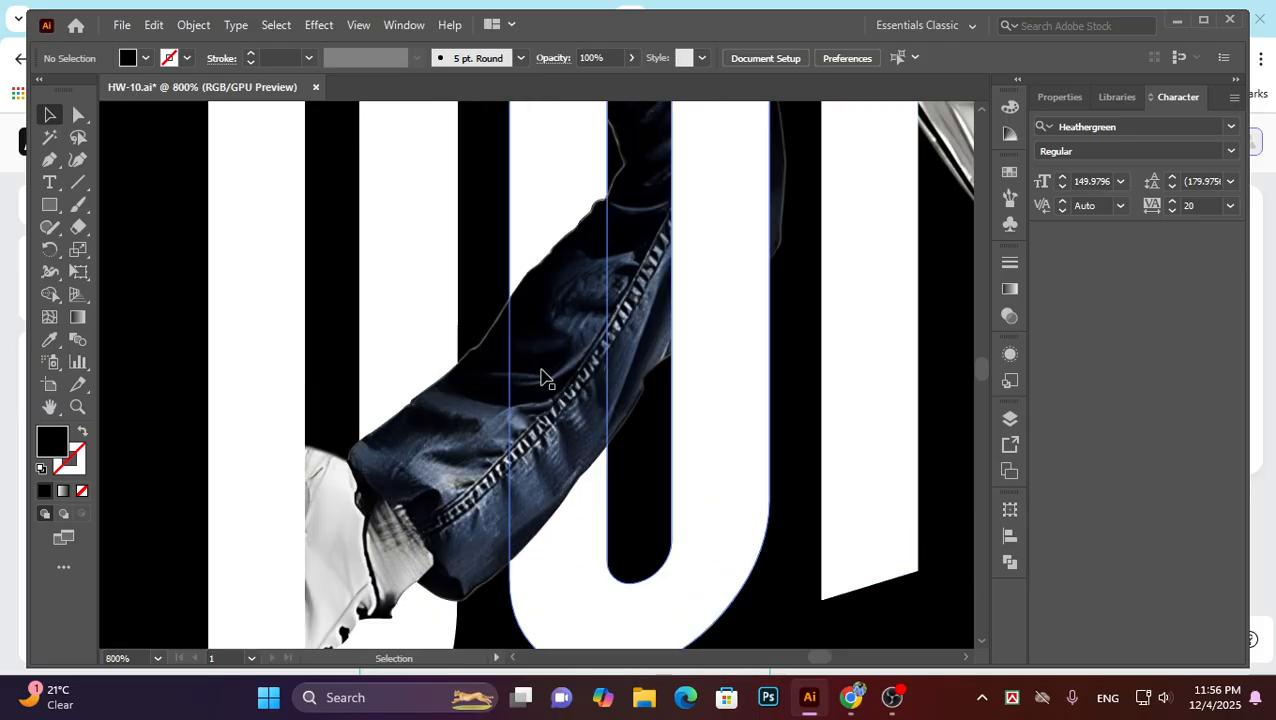
{"action": "left_click", "coordinate": [510, 318]}
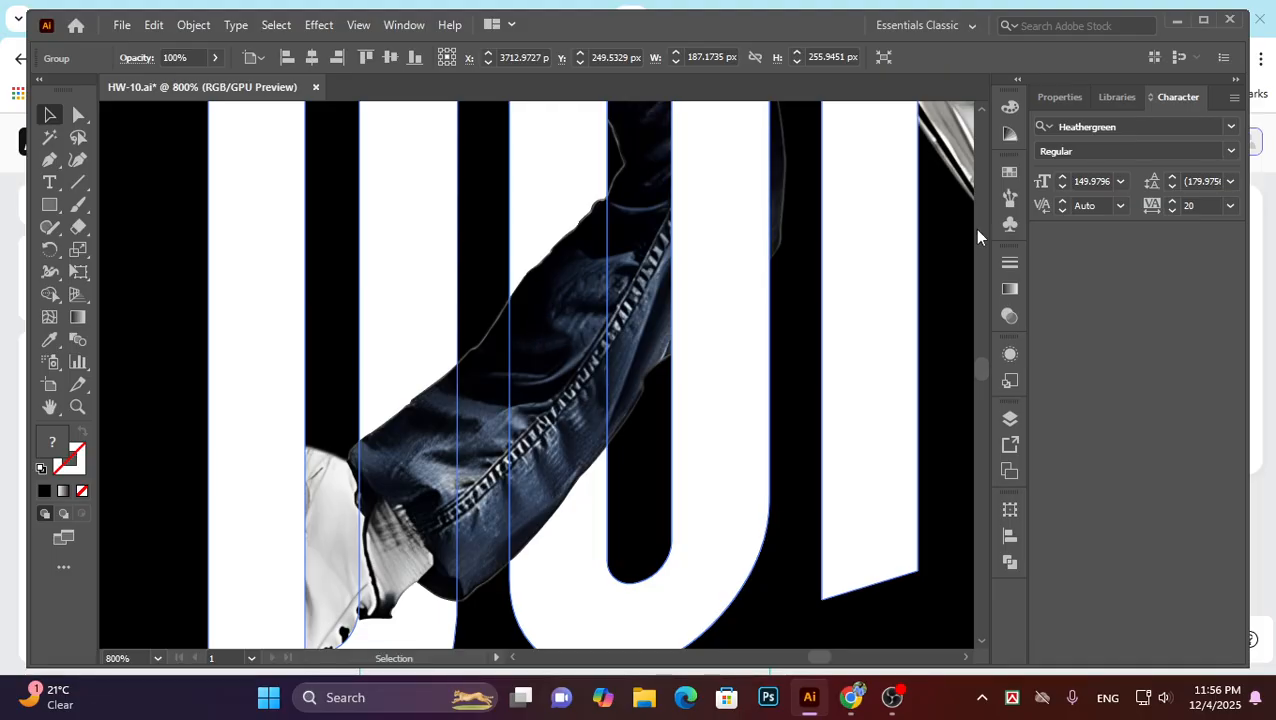
{"action": "left_click", "coordinate": [1010, 316]}
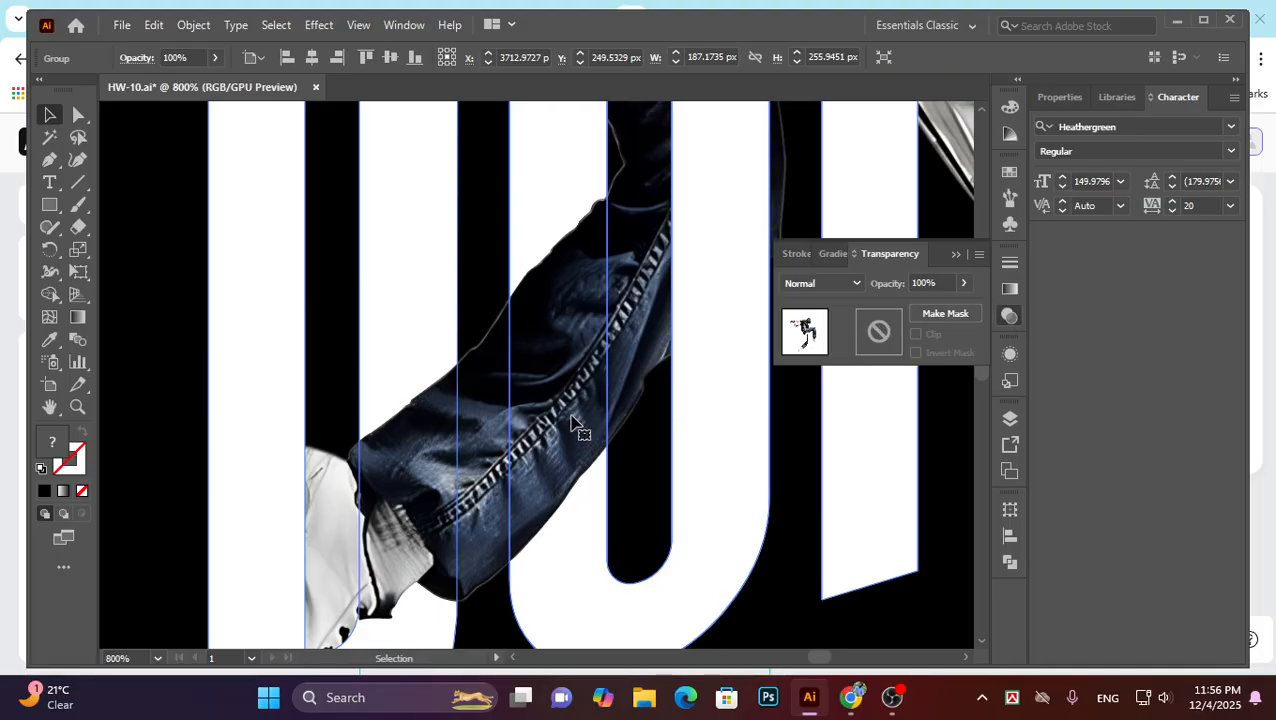
{"action": "scroll", "coordinate": [700, 453], "scroll_direction": "down", "scroll_amount": 3}
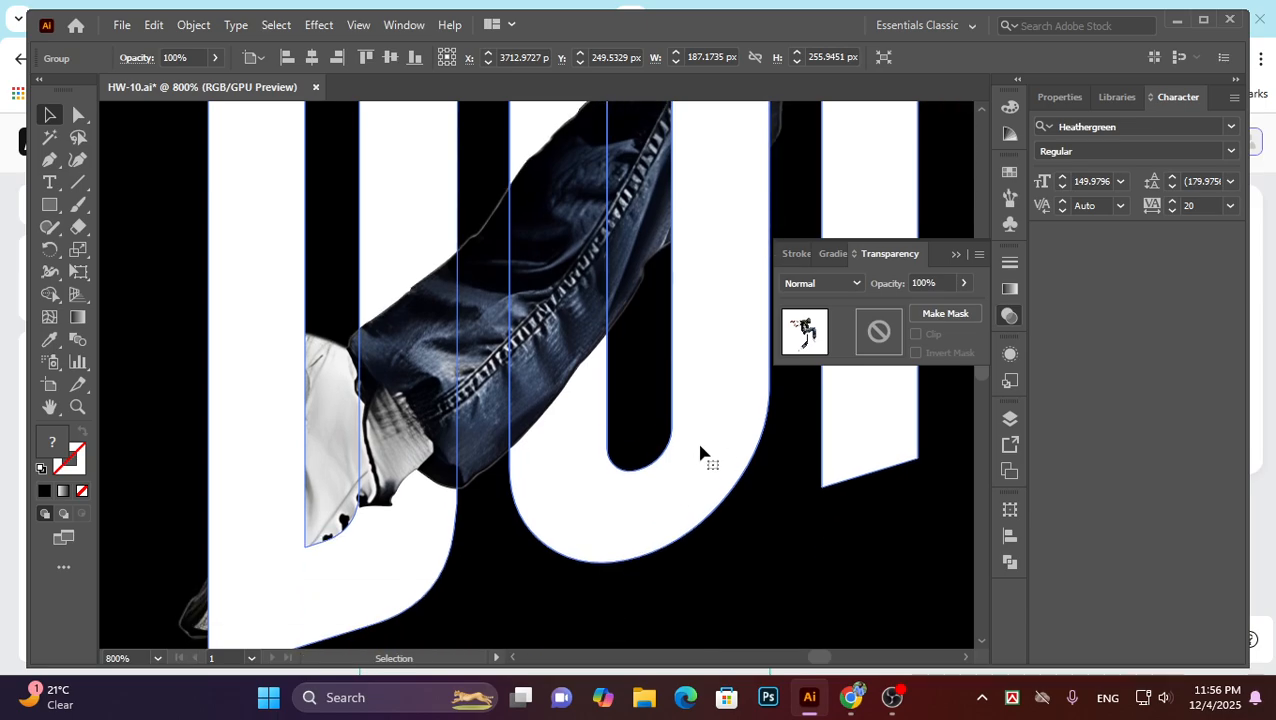
{"action": "double_click", "coordinate": [536, 415]}
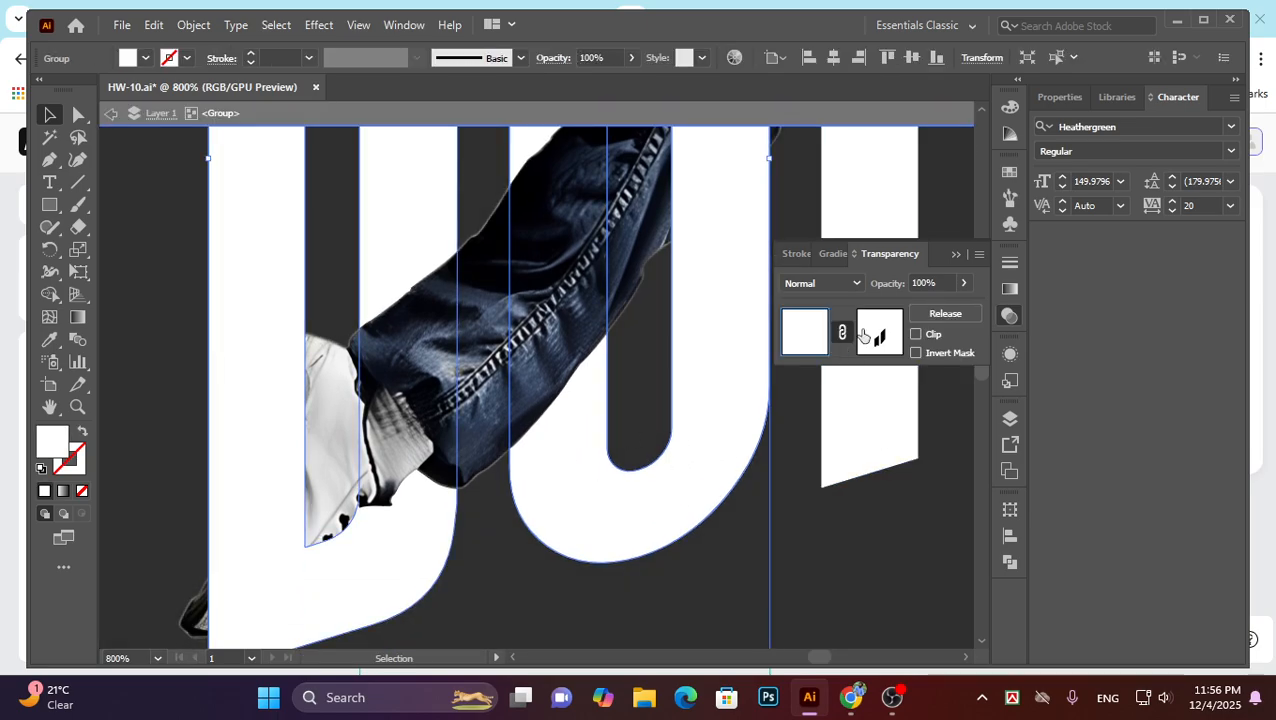
{"action": "left_click", "coordinate": [876, 336]}
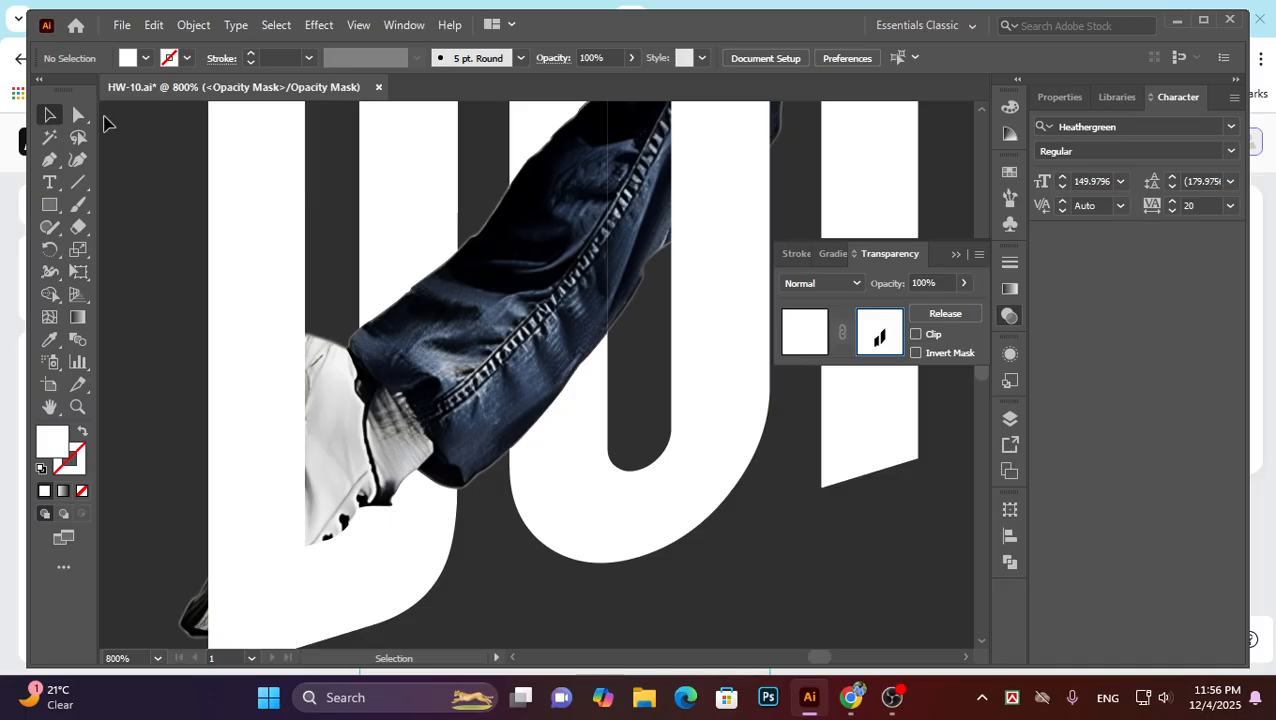
Move the mask shape's anchor slightly outward where the trouser leg's upper edge meets the outer left edge of the O.
{"action": "scroll", "coordinate": [549, 395], "scroll_direction": "up", "scroll_amount": 2}
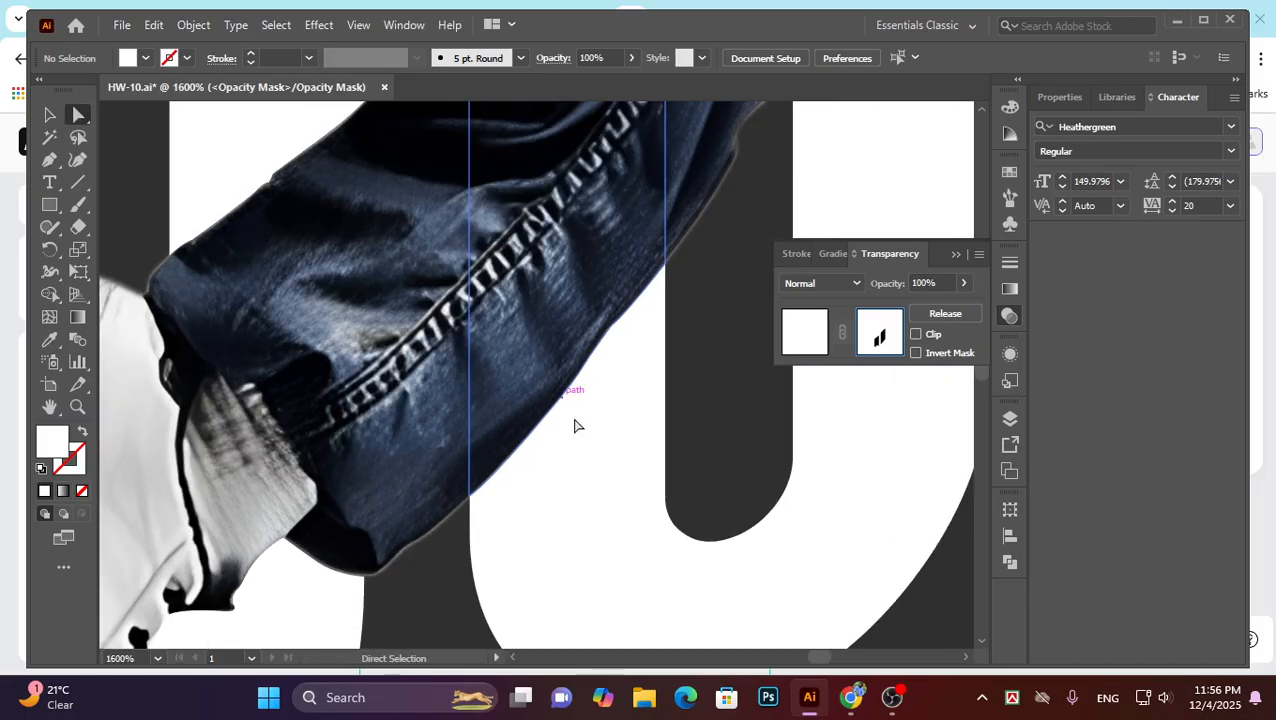
{"action": "left_click", "coordinate": [472, 493]}
{"action": "scroll", "coordinate": [472, 503], "scroll_direction": "up", "scroll_amount": 5}
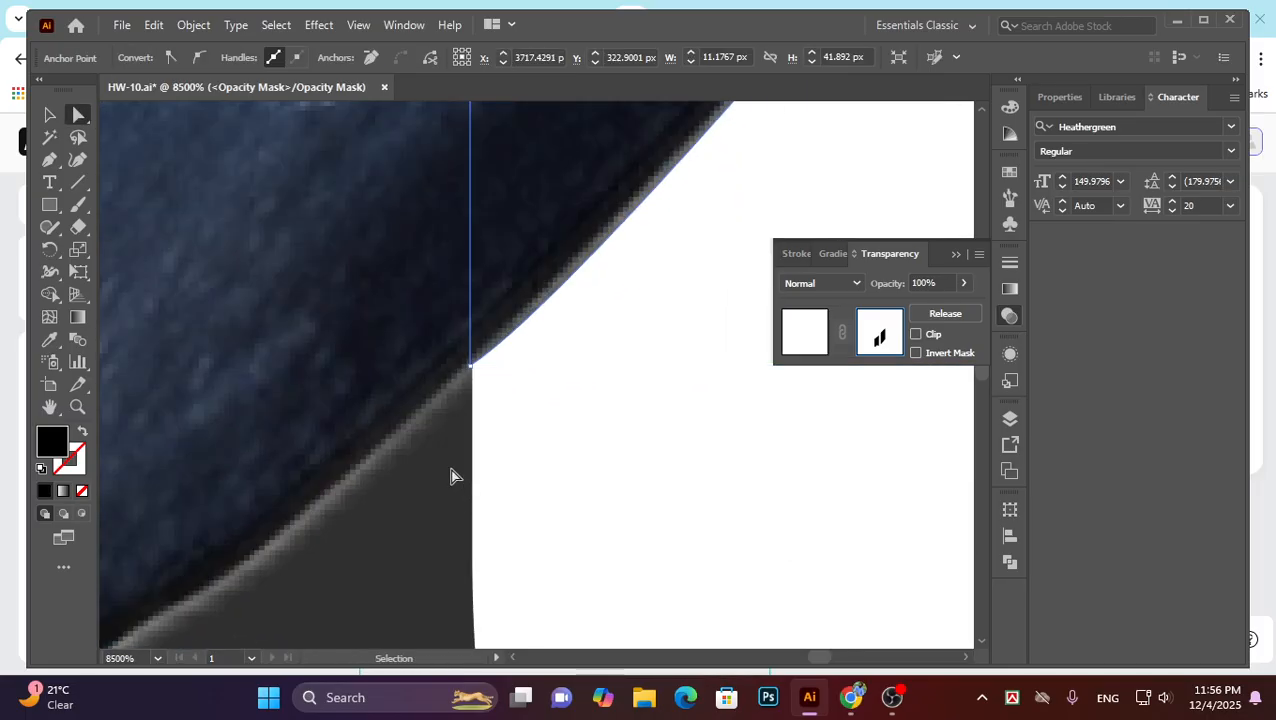
{"action": "left_click", "coordinate": [472, 365]}
{"action": "scroll", "coordinate": [493, 375], "scroll_direction": "up", "scroll_amount": 5}
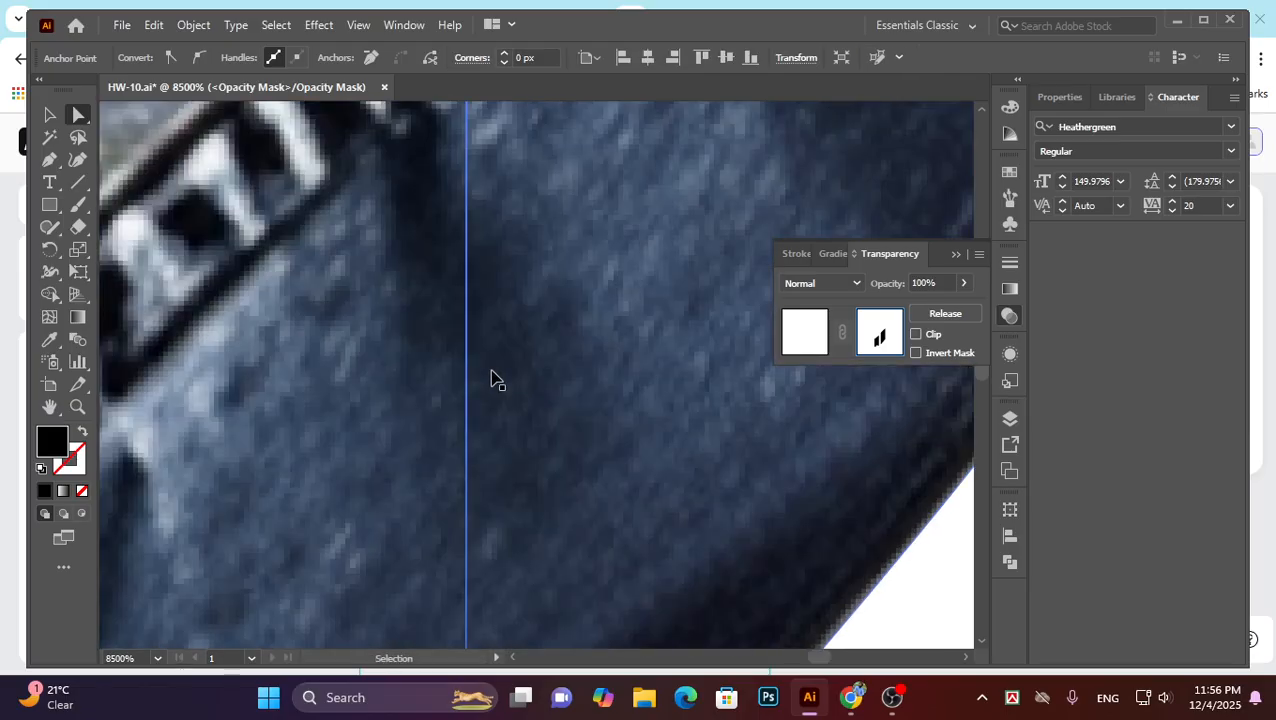
{"action": "scroll", "coordinate": [495, 380], "scroll_direction": "down", "scroll_amount": 5}
{"action": "scroll", "coordinate": [495, 378], "scroll_direction": "up", "scroll_amount": 5}
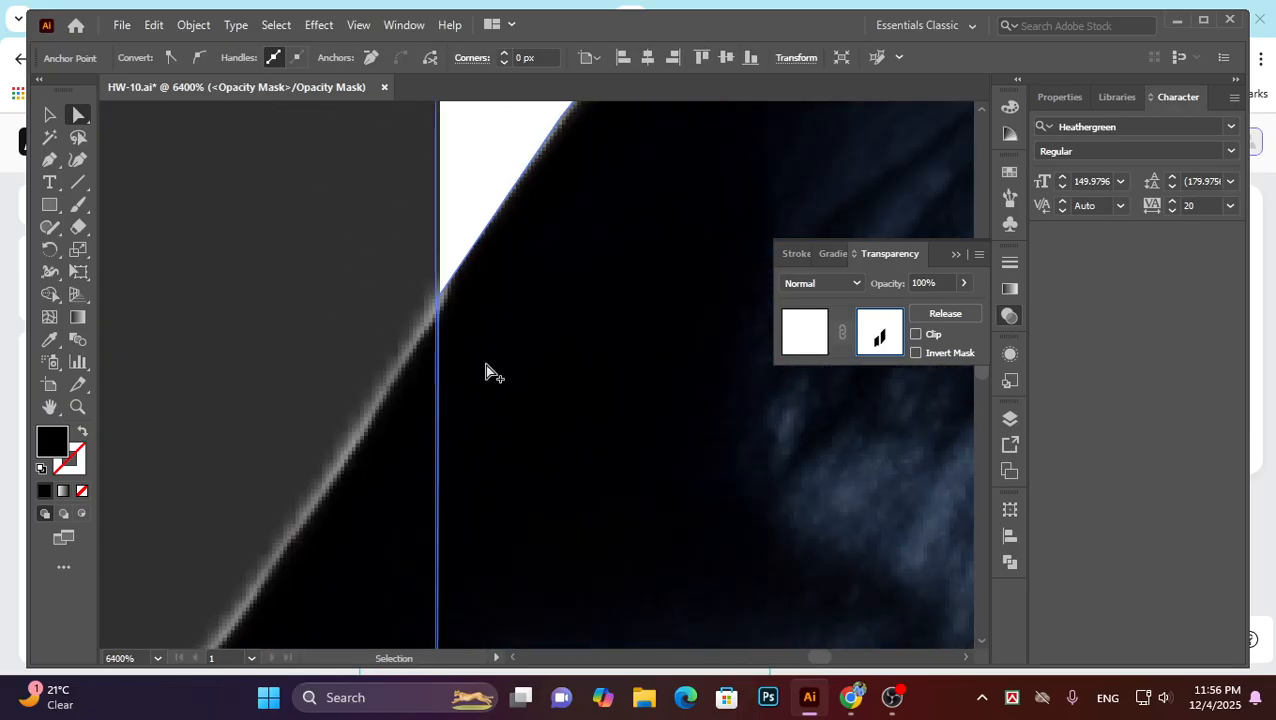
{"action": "left_click", "coordinate": [490, 372]}
{"action": "scroll", "coordinate": [485, 368], "scroll_direction": "up", "scroll_amount": 3}
{"action": "left_click", "coordinate": [439, 439]}
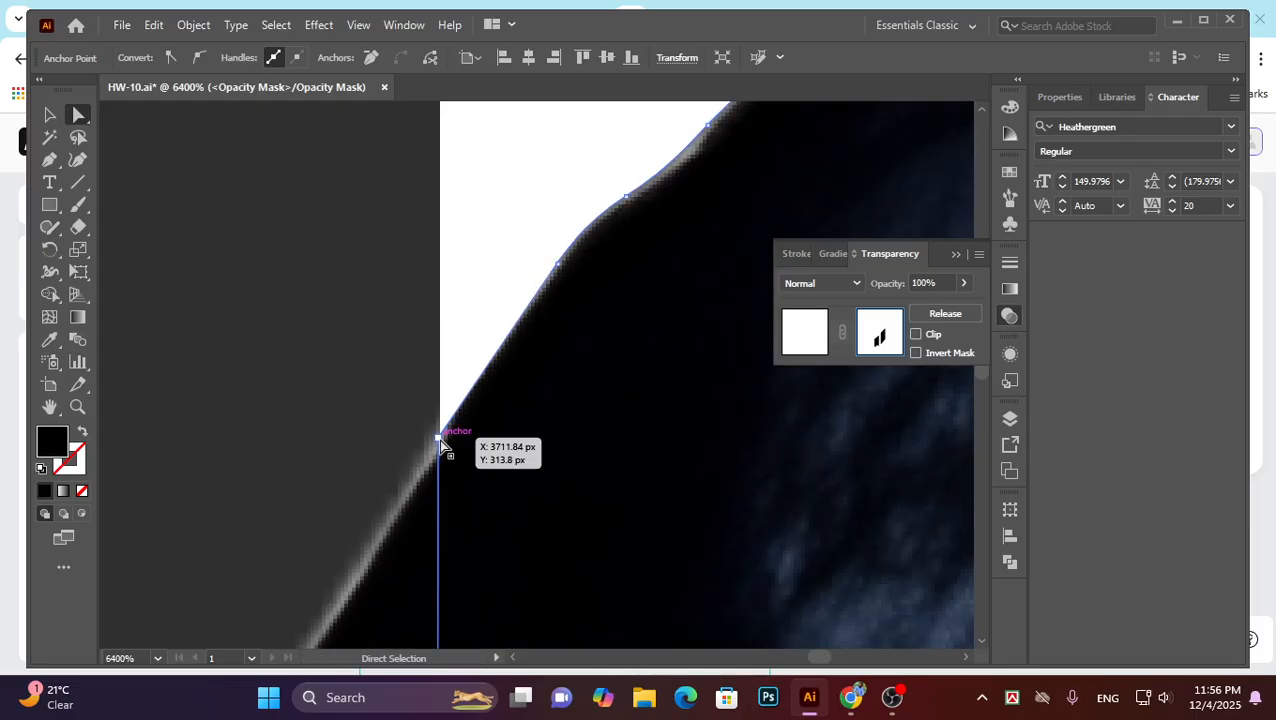
{"action": "left_click_drag", "start_coordinate": [437, 443], "coordinate": [434, 444]}
Nudge the mask shape's topmost anchor slightly down where the leg meets the O's inner edge, and deselect the shape.
{"action": "scroll", "coordinate": [530, 421], "scroll_direction": "down", "scroll_amount": 4}
{"action": "scroll", "coordinate": [498, 230], "scroll_direction": "up", "scroll_amount": 3}
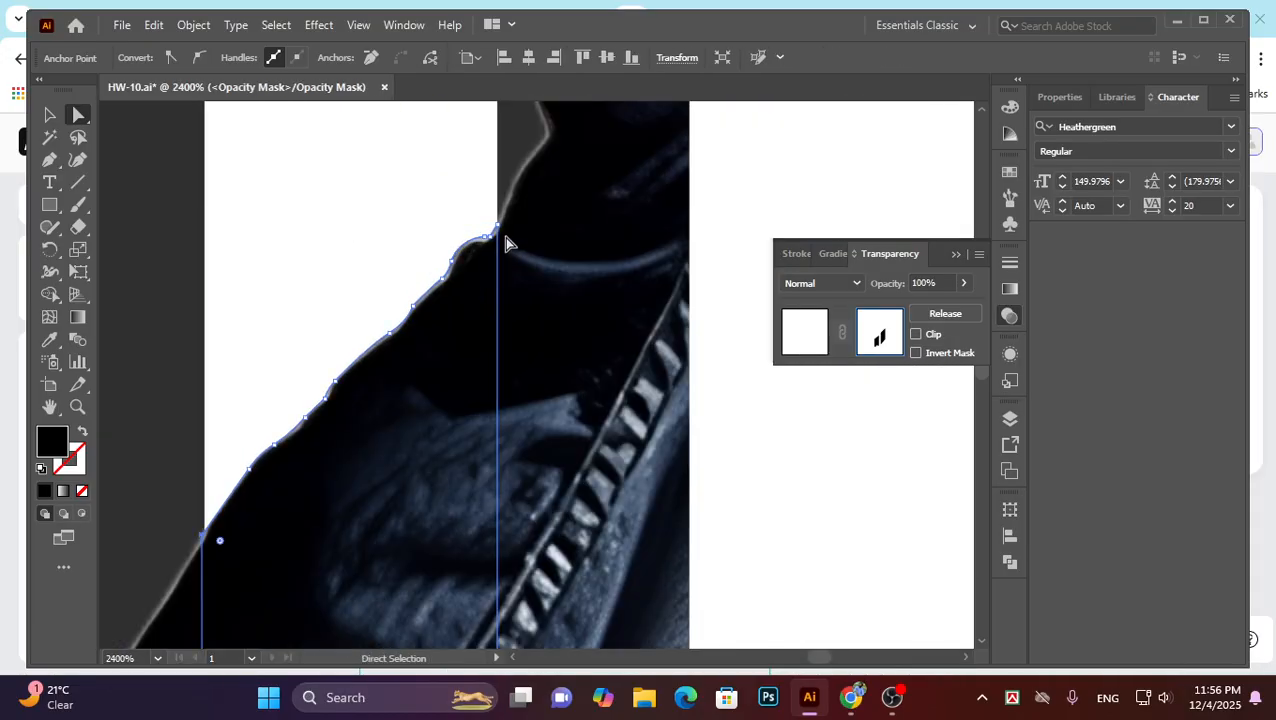
{"action": "scroll", "coordinate": [506, 243], "scroll_direction": "up", "scroll_amount": 3}
{"action": "left_click_drag", "start_coordinate": [447, 251], "coordinate": [446, 255]}
{"action": "scroll", "coordinate": [490, 251], "scroll_direction": "down", "scroll_amount": 5}
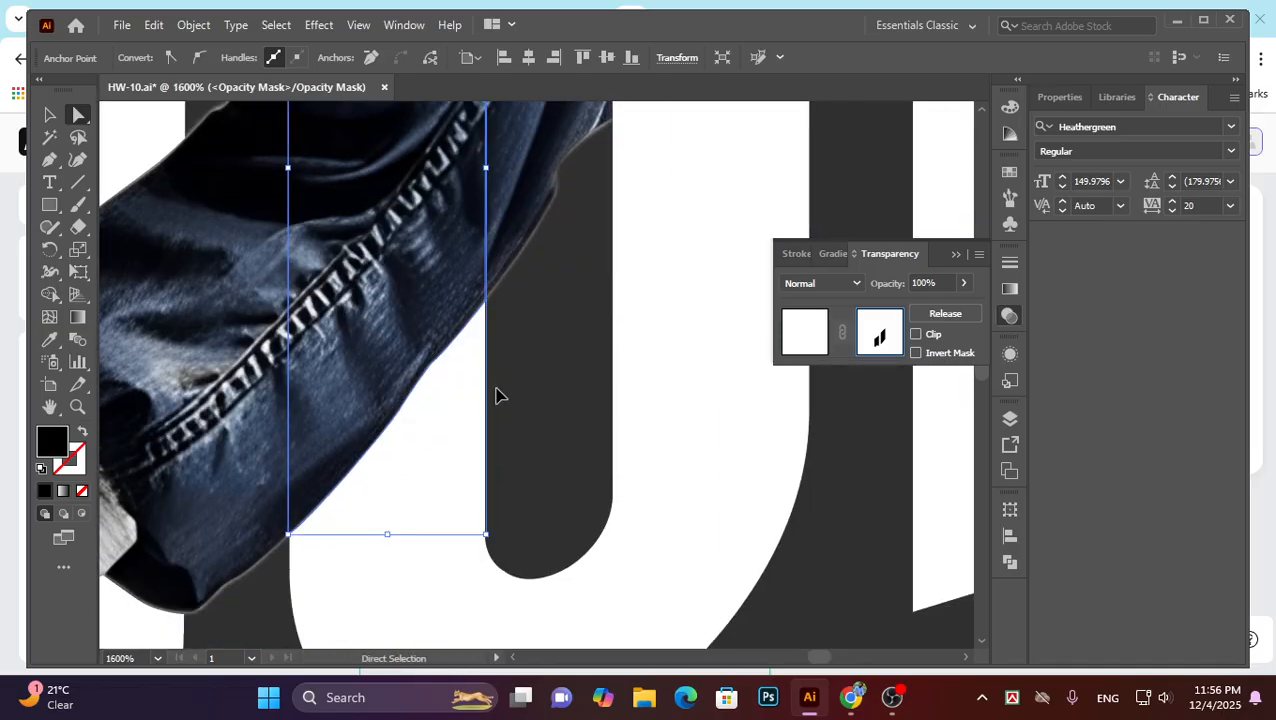
{"action": "scroll", "coordinate": [498, 396], "scroll_direction": "up", "scroll_amount": 2}
{"action": "scroll", "coordinate": [492, 330], "scroll_direction": "down", "scroll_amount": 3}
{"action": "scroll", "coordinate": [545, 353], "scroll_direction": "up", "scroll_amount": 3}
{"action": "scroll", "coordinate": [540, 340], "scroll_direction": "down", "scroll_amount": 3}
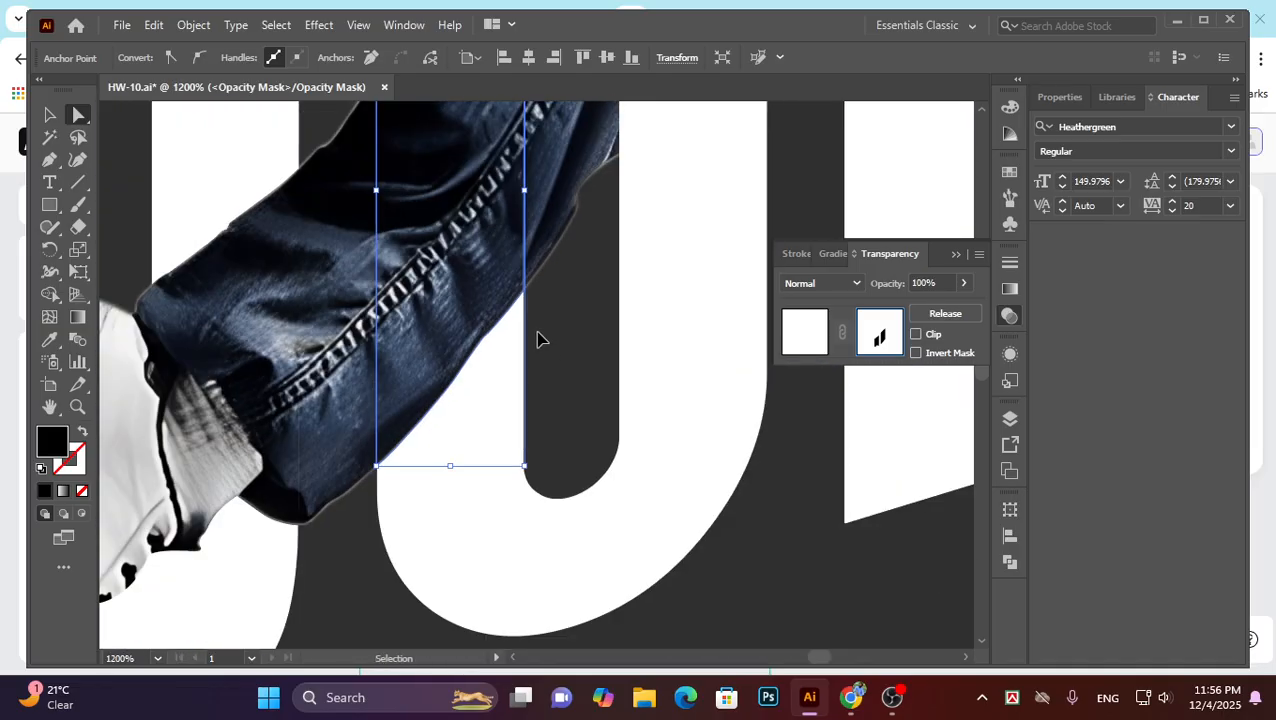
{"action": "scroll", "coordinate": [535, 390], "scroll_direction": "down", "scroll_amount": 3}
{"action": "scroll", "coordinate": [583, 512], "scroll_direction": "down", "scroll_amount": 3}
{"action": "left_click", "coordinate": [575, 519]}
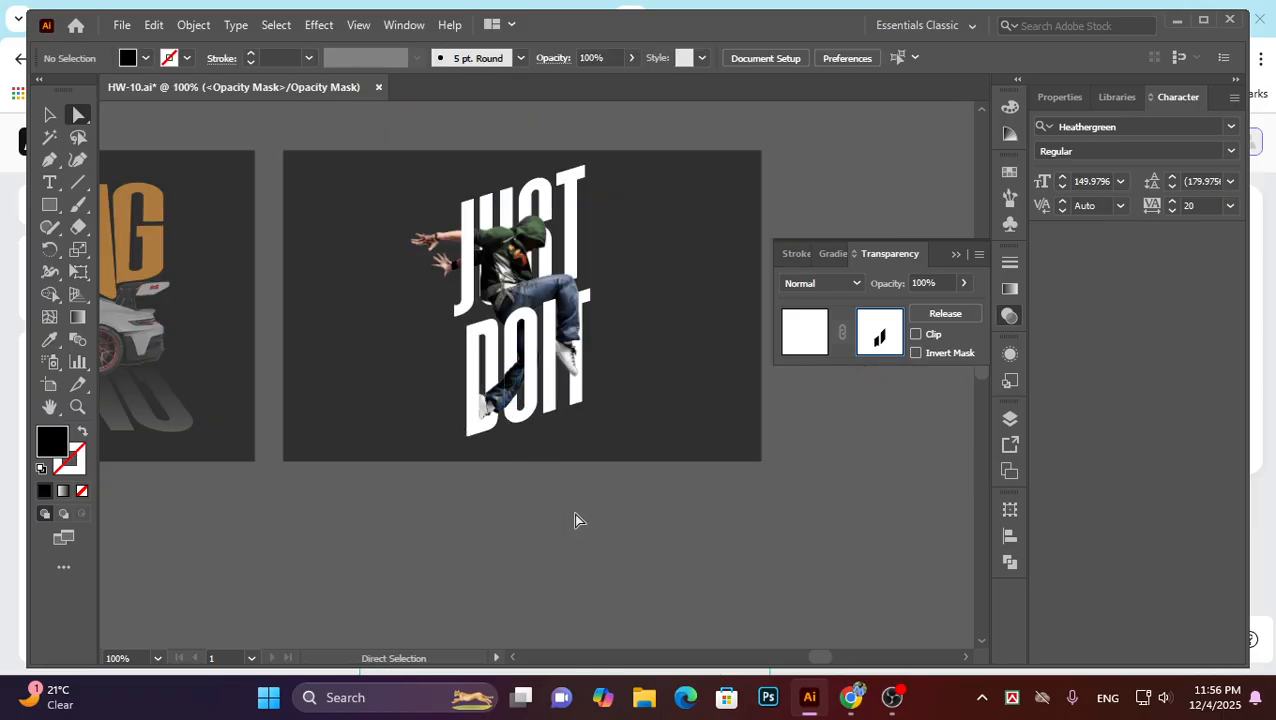
Return from the opacity mask to the artwork and leave the group's isolation.
{"action": "left_click", "coordinate": [805, 330]}
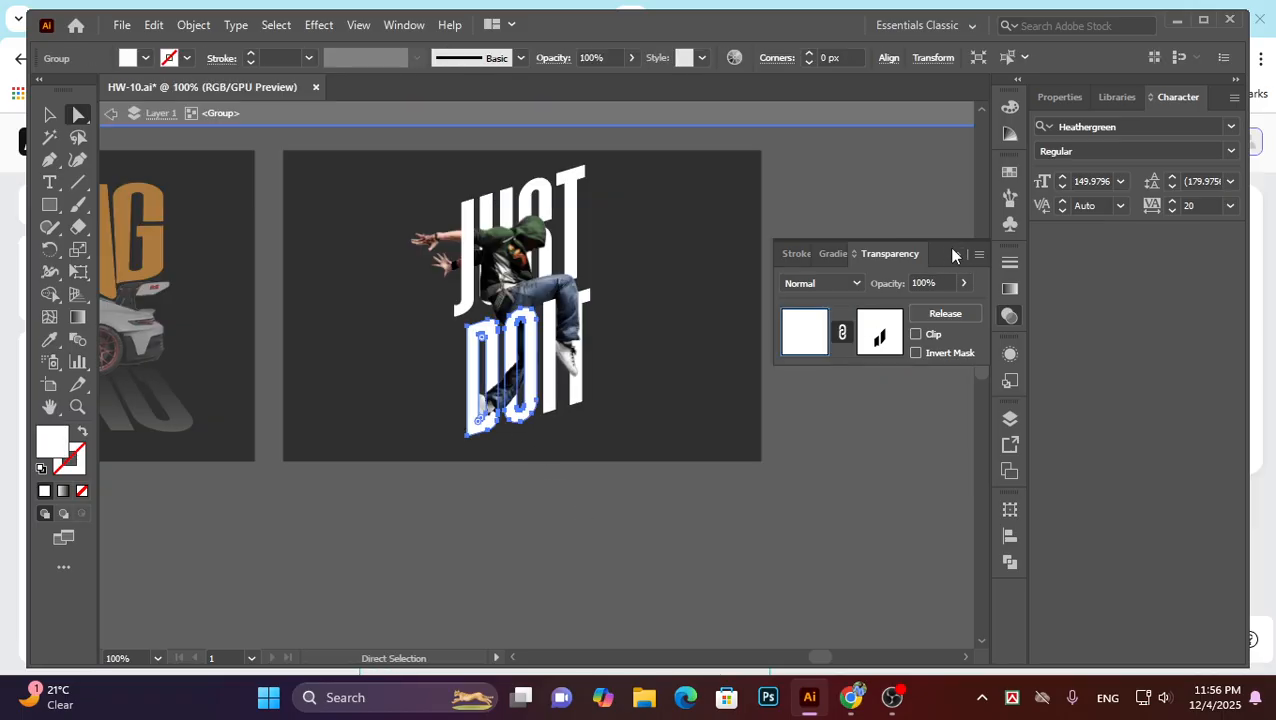
{"action": "left_click", "coordinate": [955, 254]}
{"action": "double_click", "coordinate": [836, 397]}
Examine the orange JUST DO IT reference poster in comparison with the row of finished thumbnails.
{"action": "scroll", "coordinate": [752, 381], "scroll_direction": "down", "scroll_amount": 1}
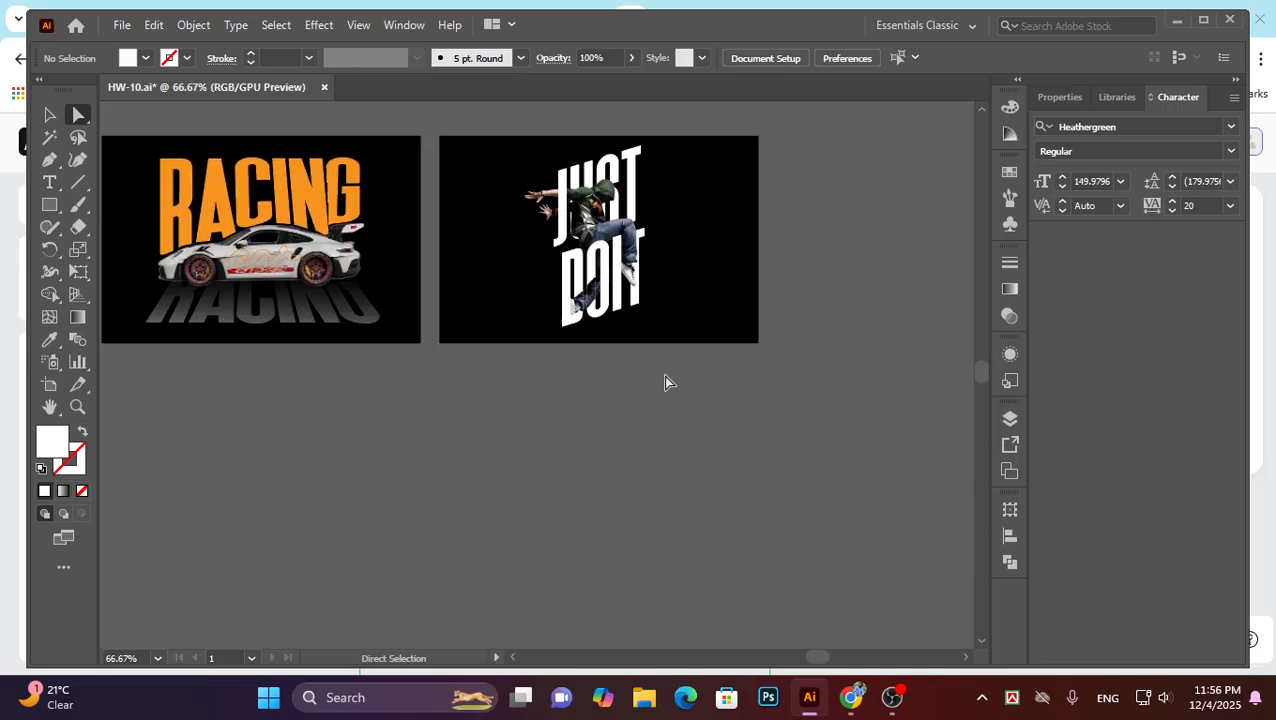
{"action": "scroll", "coordinate": [581, 359], "scroll_direction": "down", "scroll_amount": 2}
{"action": "scroll", "coordinate": [490, 421], "scroll_direction": "left", "scroll_amount": 4}
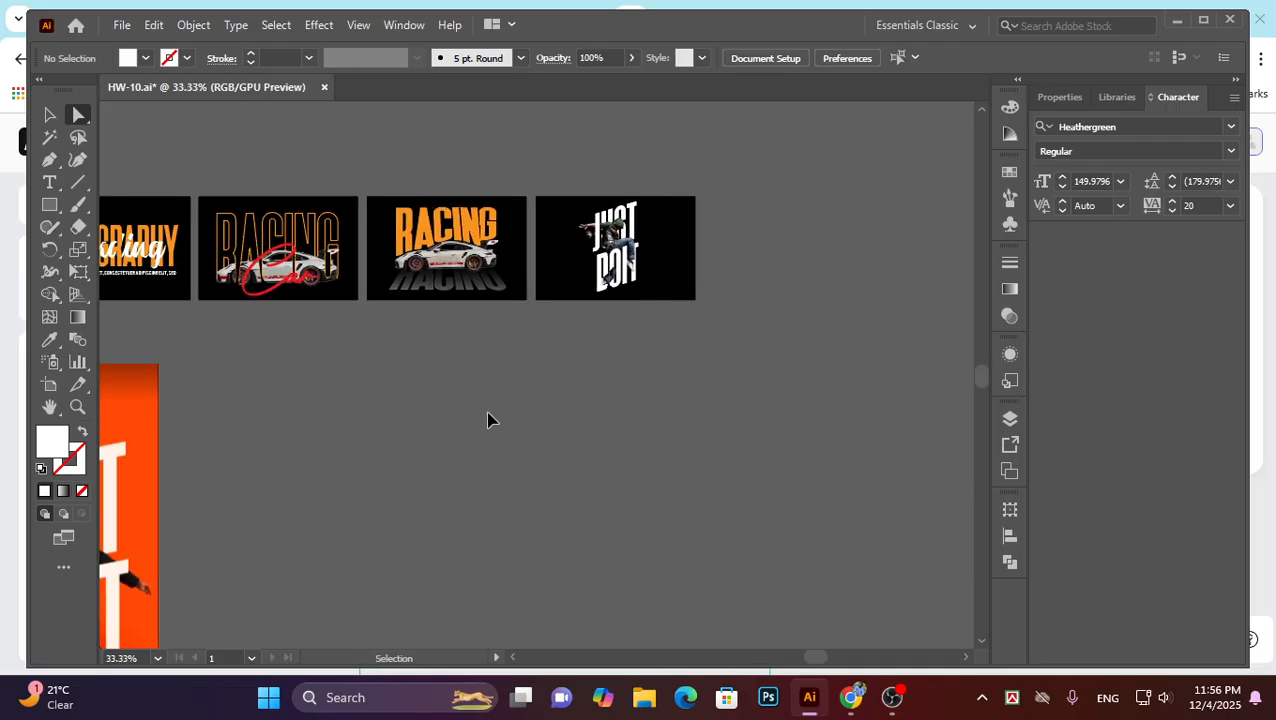
{"action": "scroll", "coordinate": [199, 377], "scroll_direction": "down", "scroll_amount": 3}
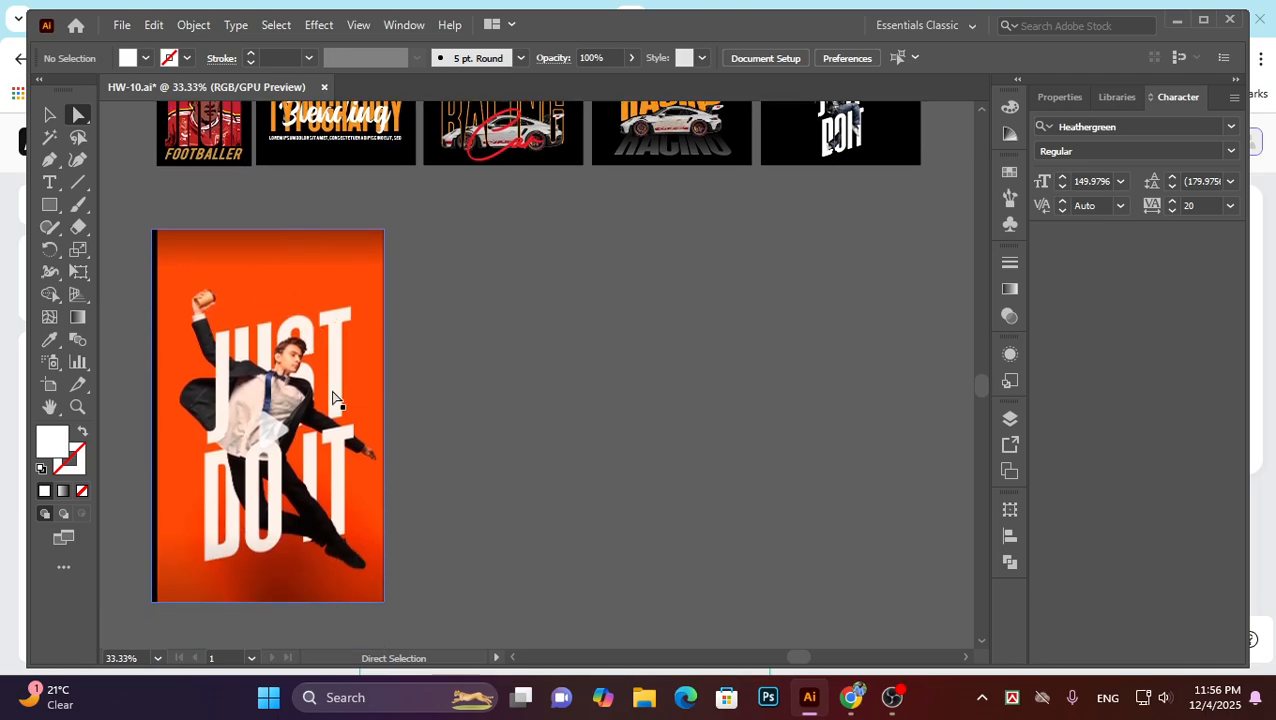
{"action": "scroll", "coordinate": [618, 330], "scroll_direction": "up", "scroll_amount": 2}
{"action": "scroll", "coordinate": [316, 461], "scroll_direction": "right", "scroll_amount": 1}
{"action": "scroll", "coordinate": [290, 448], "scroll_direction": "down", "scroll_amount": 3}
{"action": "scroll", "coordinate": [291, 449], "scroll_direction": "up", "scroll_amount": 2}
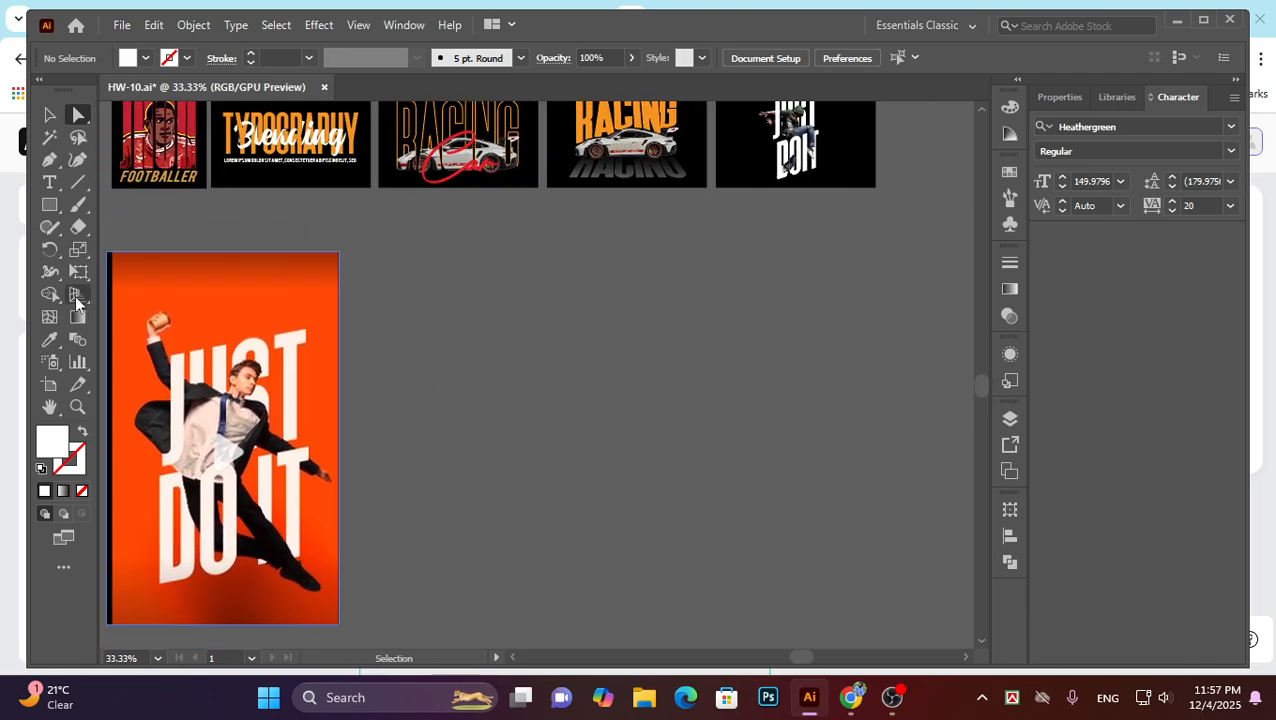
{"action": "scroll", "coordinate": [800, 285], "scroll_direction": "right", "scroll_amount": 1}
{"action": "scroll", "coordinate": [800, 270], "scroll_direction": "right", "scroll_amount": 1}
{"action": "scroll", "coordinate": [800, 270], "scroll_direction": "up", "scroll_amount": 2}
{"action": "scroll", "coordinate": [793, 263], "scroll_direction": "down", "scroll_amount": 1}
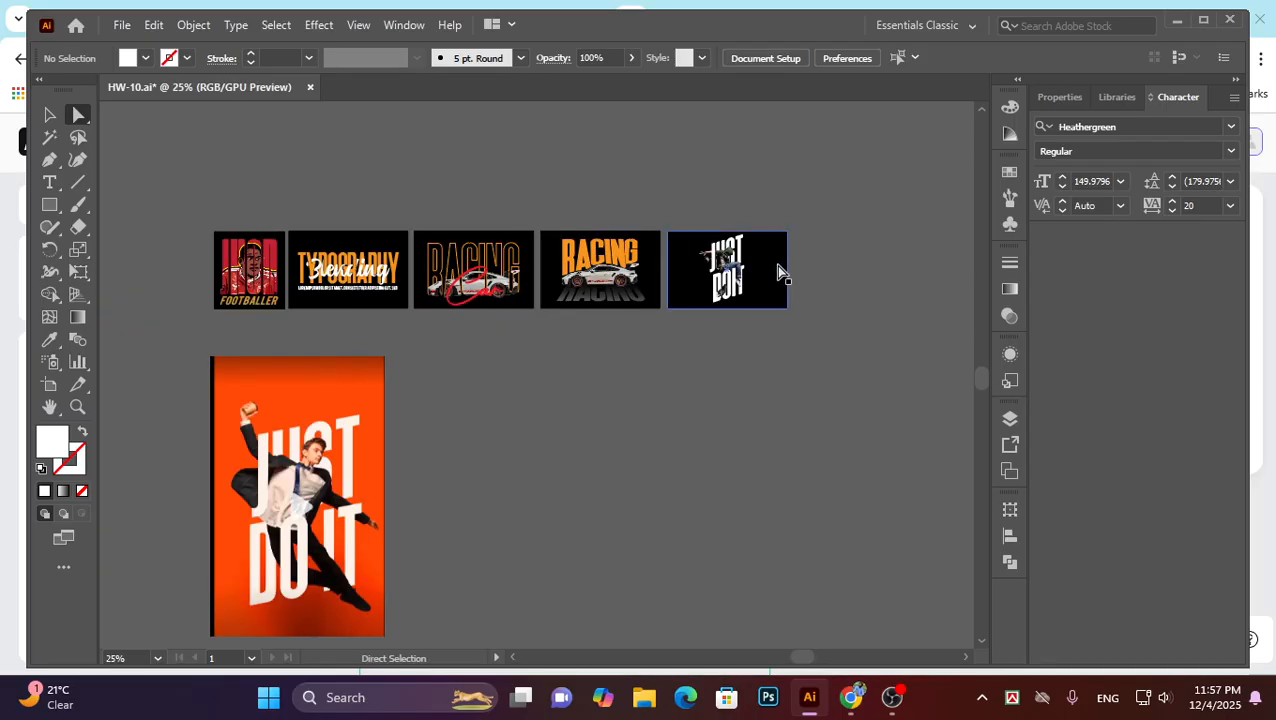
Fill the black rectangle behind the dancer with a gradient from dark orange to bright orange, both colours sampled from the reference poster.
{"action": "left_click", "coordinate": [781, 272]}
{"action": "left_click", "coordinate": [1012, 291]}
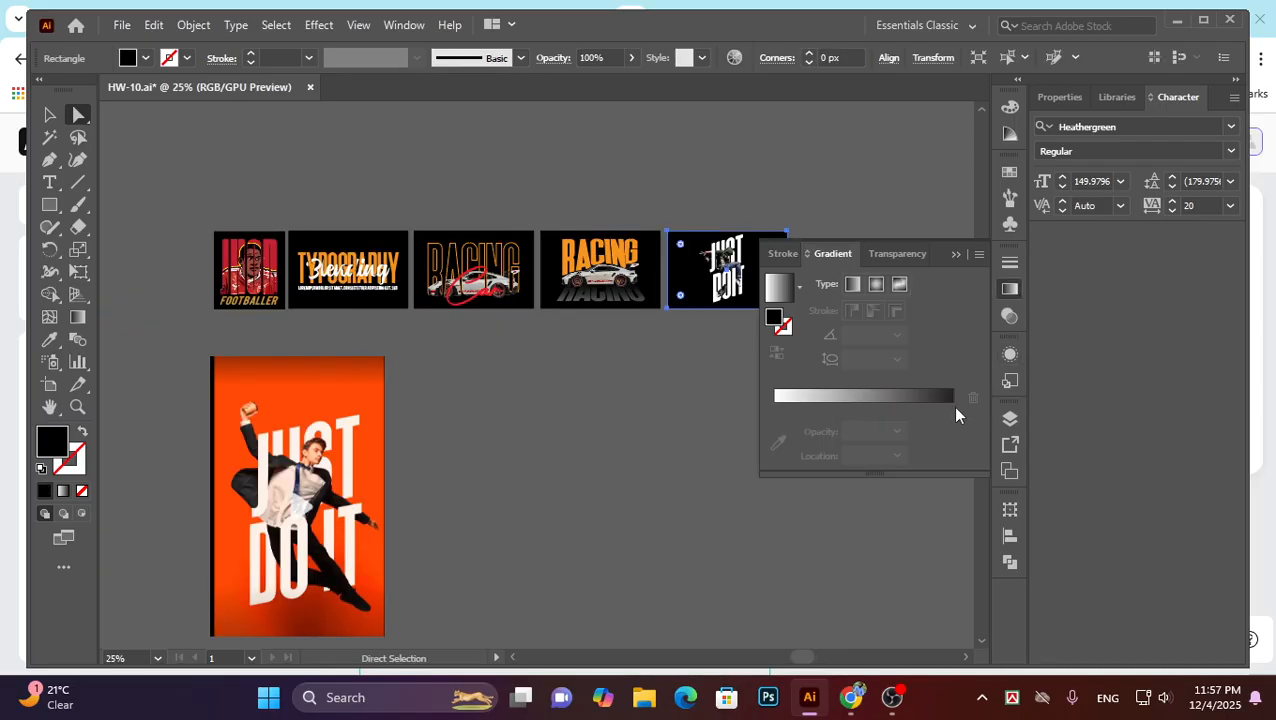
{"action": "left_click", "coordinate": [928, 398]}
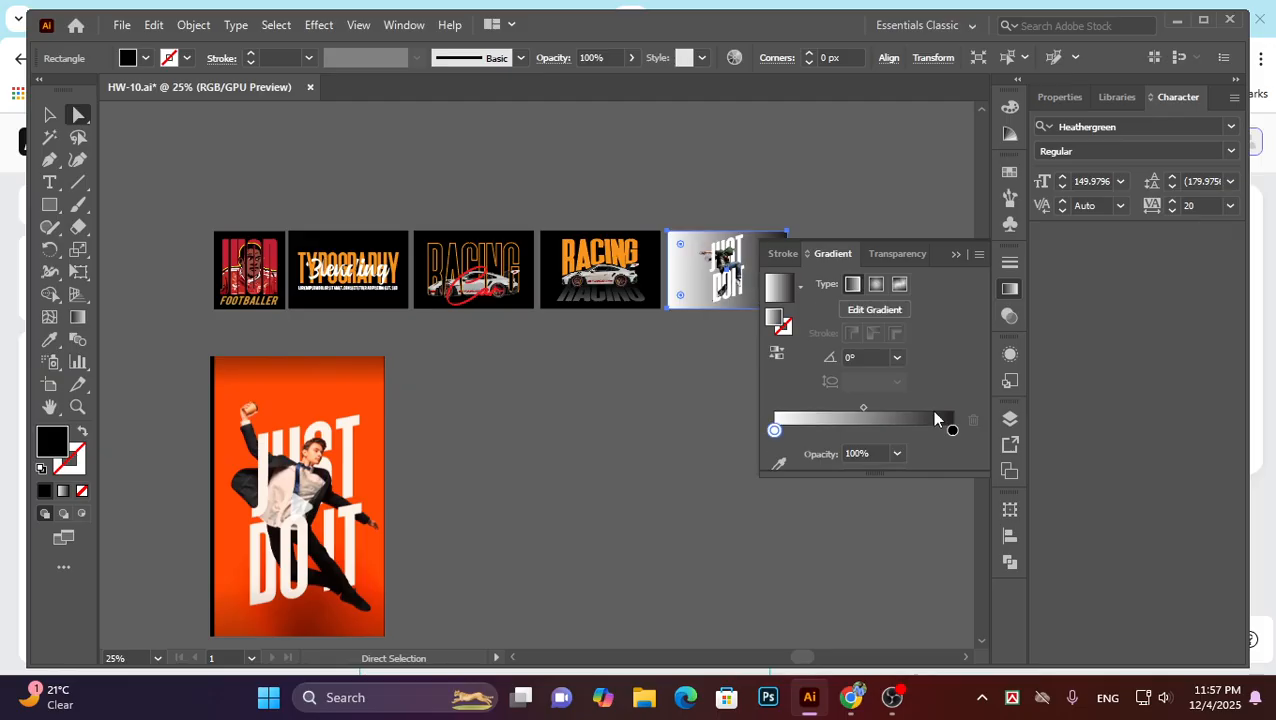
{"action": "left_click", "coordinate": [951, 431]}
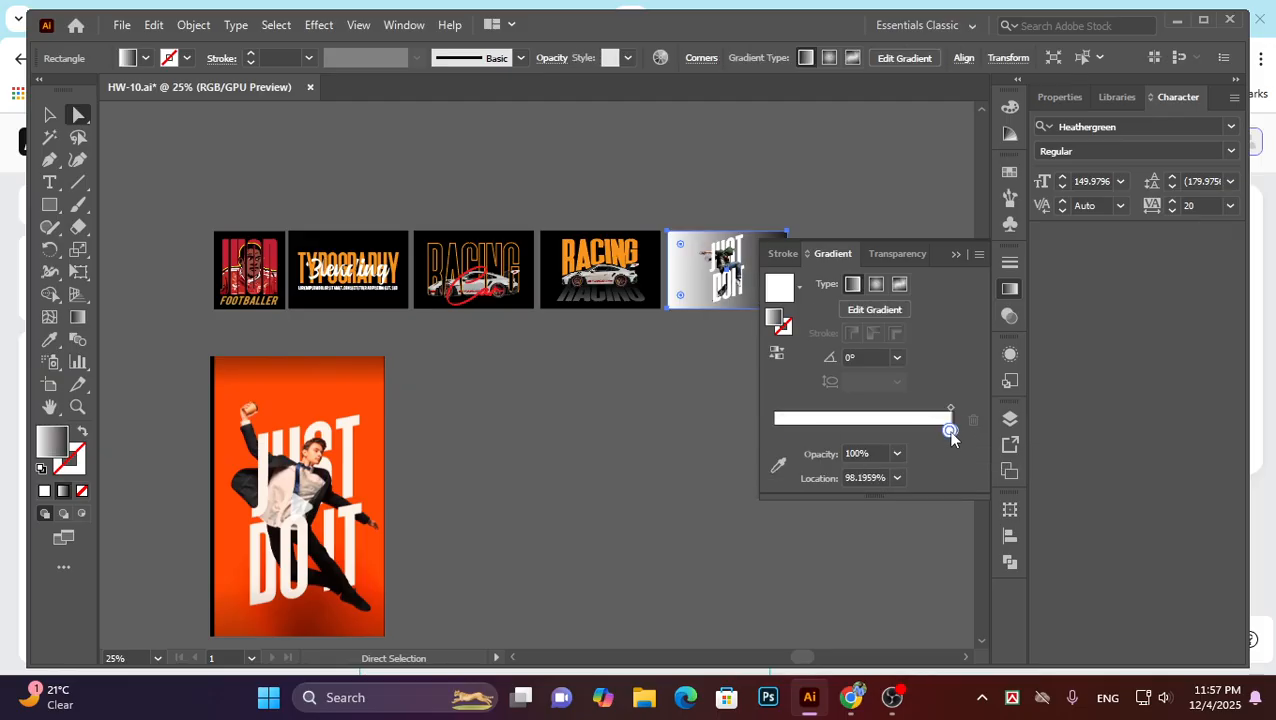
{"action": "left_click", "coordinate": [951, 430]}
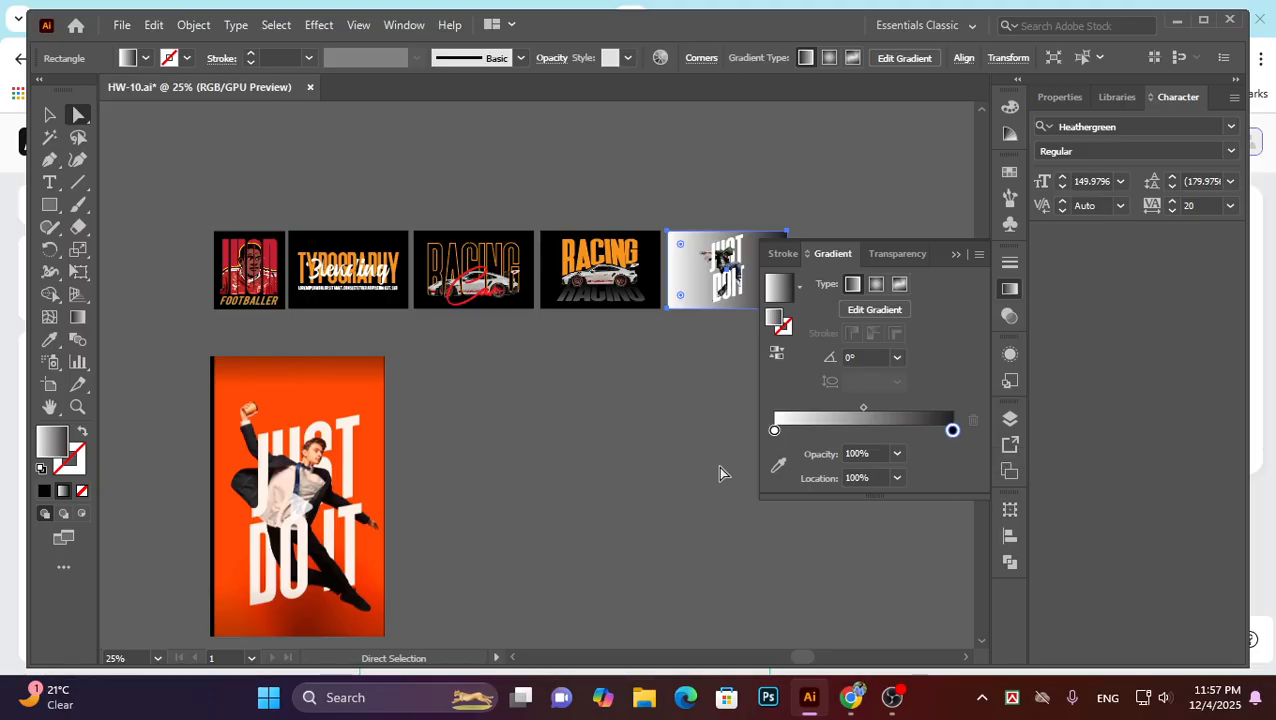
{"action": "left_click", "coordinate": [777, 465]}
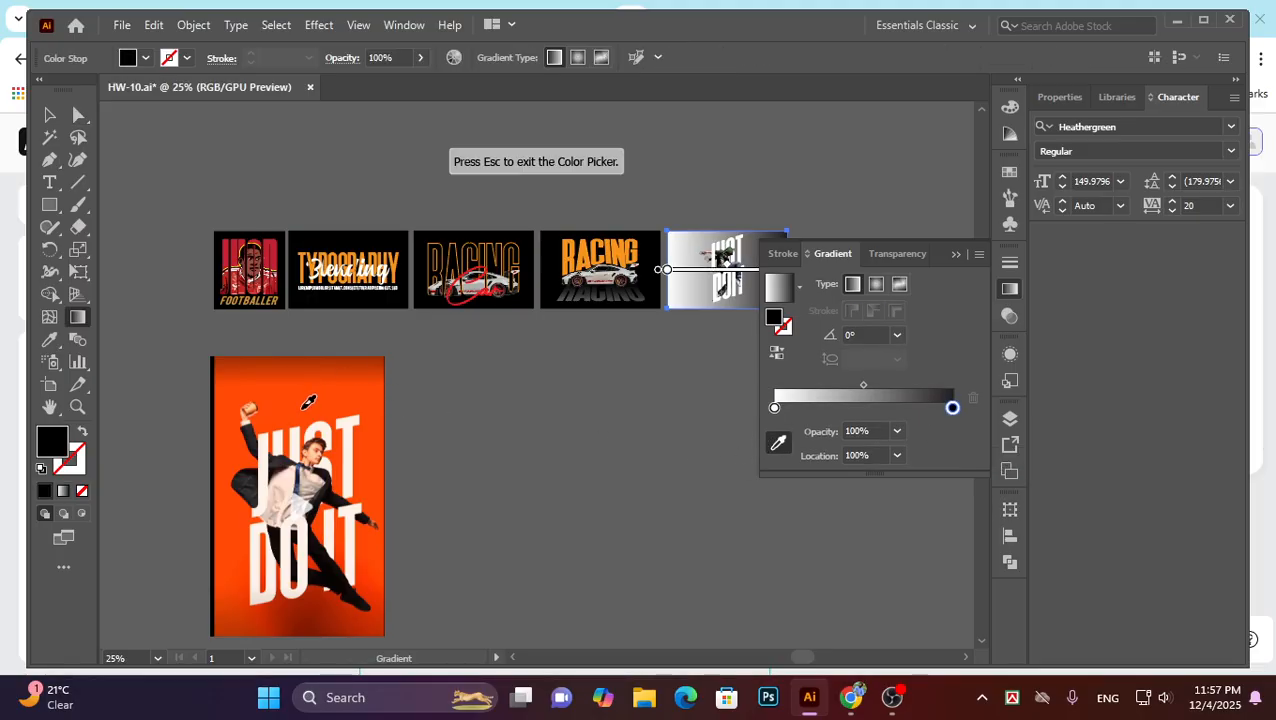
{"action": "left_click", "coordinate": [304, 406]}
{"action": "left_click", "coordinate": [774, 408]}
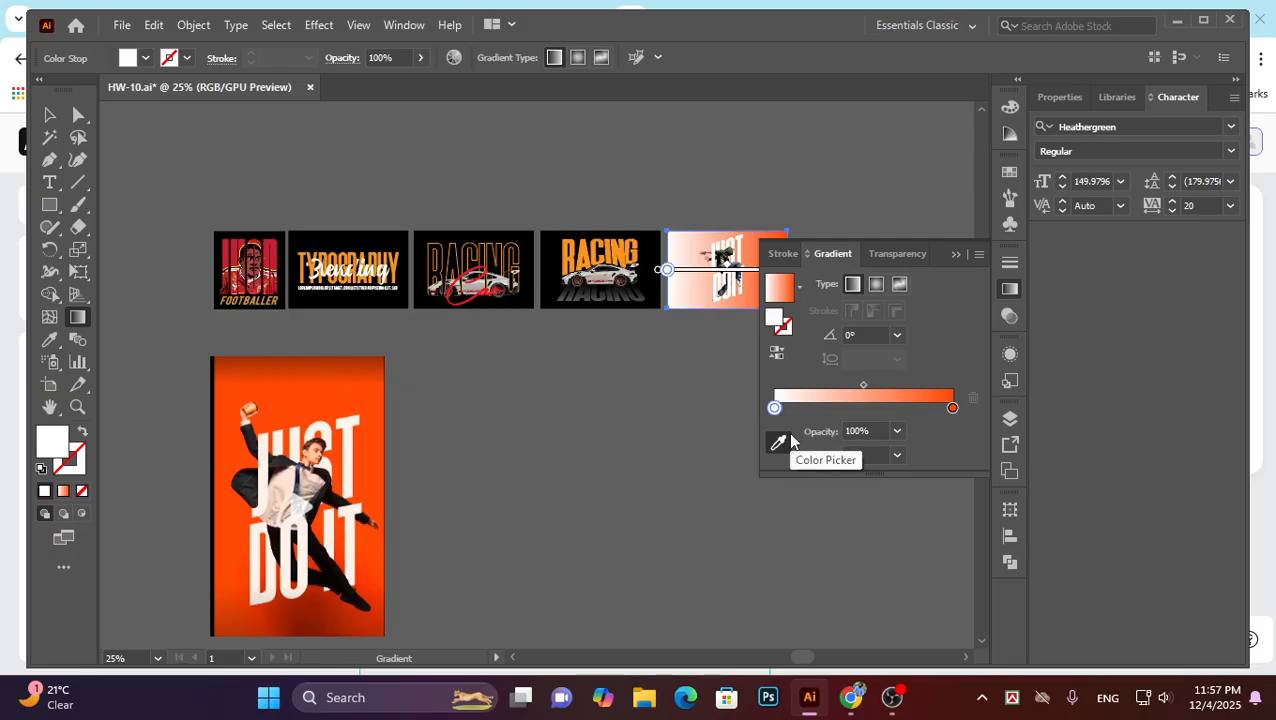
{"action": "left_click", "coordinate": [333, 357]}
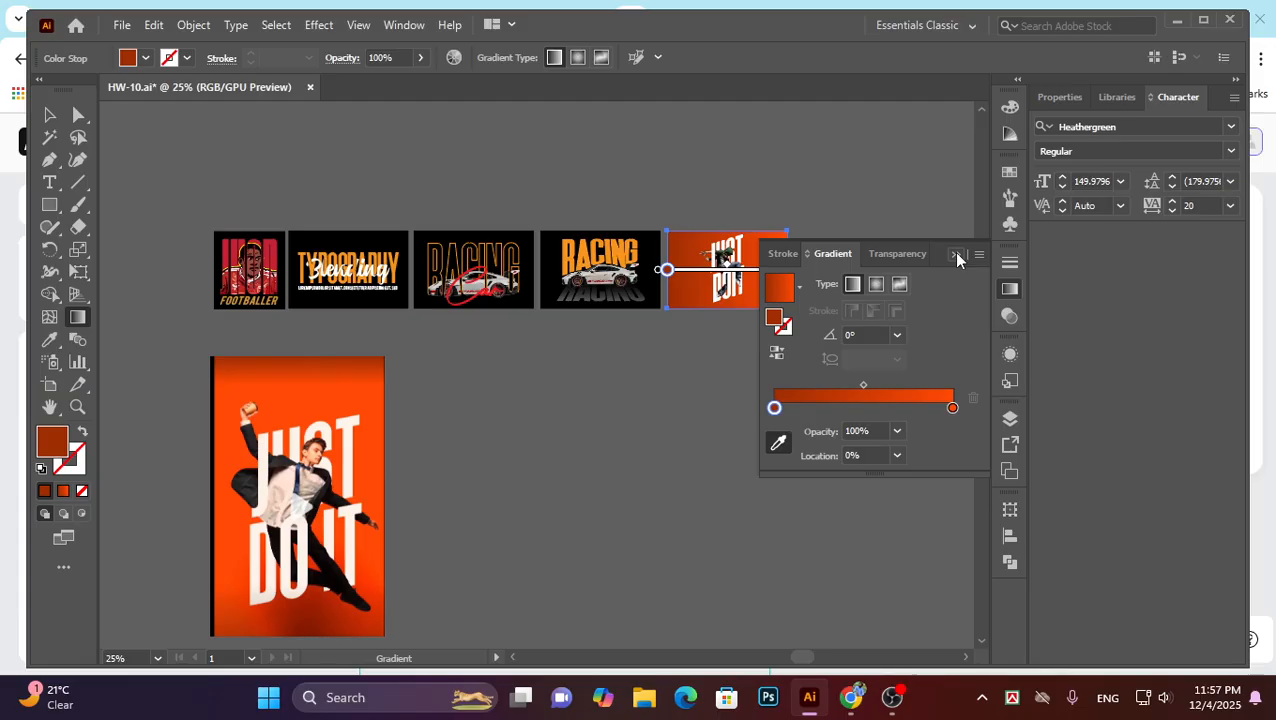
Make the background gradient radial, extend its radius past the rectangle's left edge and deselect the rectangle.
{"action": "left_click", "coordinate": [875, 285]}
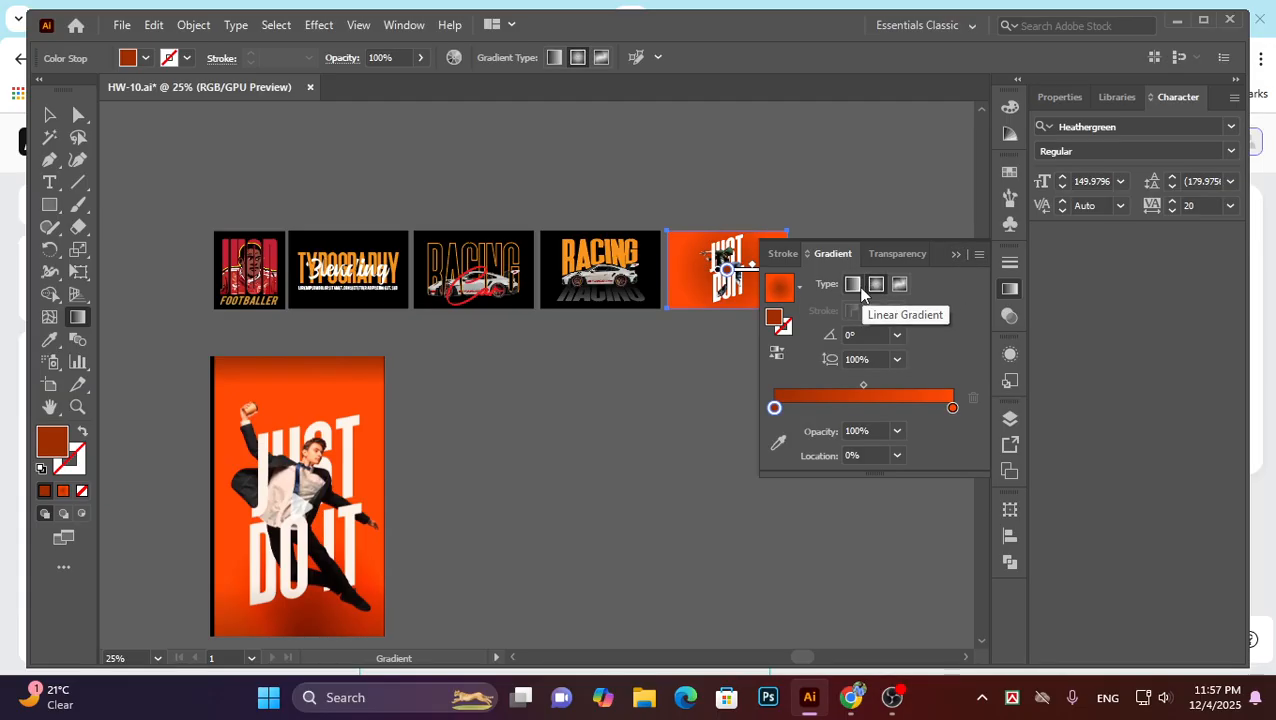
{"action": "left_click", "coordinate": [954, 256]}
{"action": "key", "text": "ctrl+plus"}
{"action": "key", "text": "ctrl+plus"}
{"action": "key", "text": "ctrl+plus"}
{"action": "key", "text": "ctrl+plus"}
{"action": "key", "text": "ctrl+plus"}
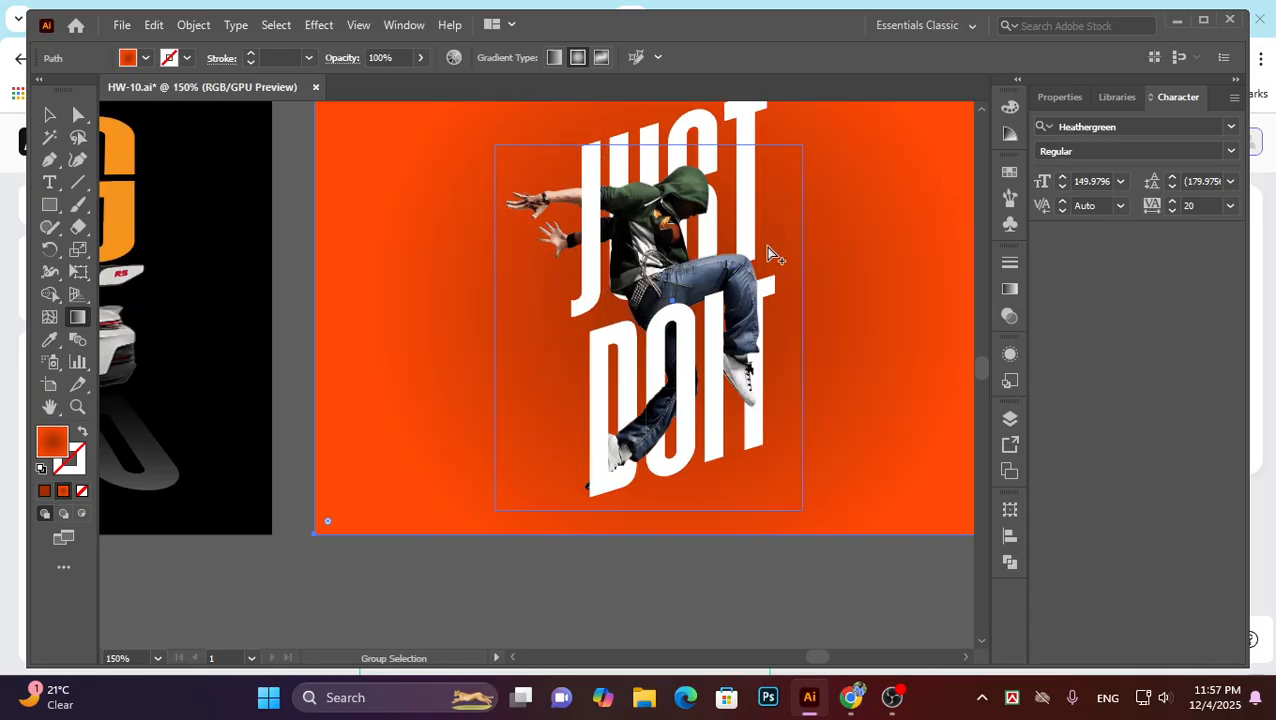
{"action": "left_click", "coordinate": [638, 278]}
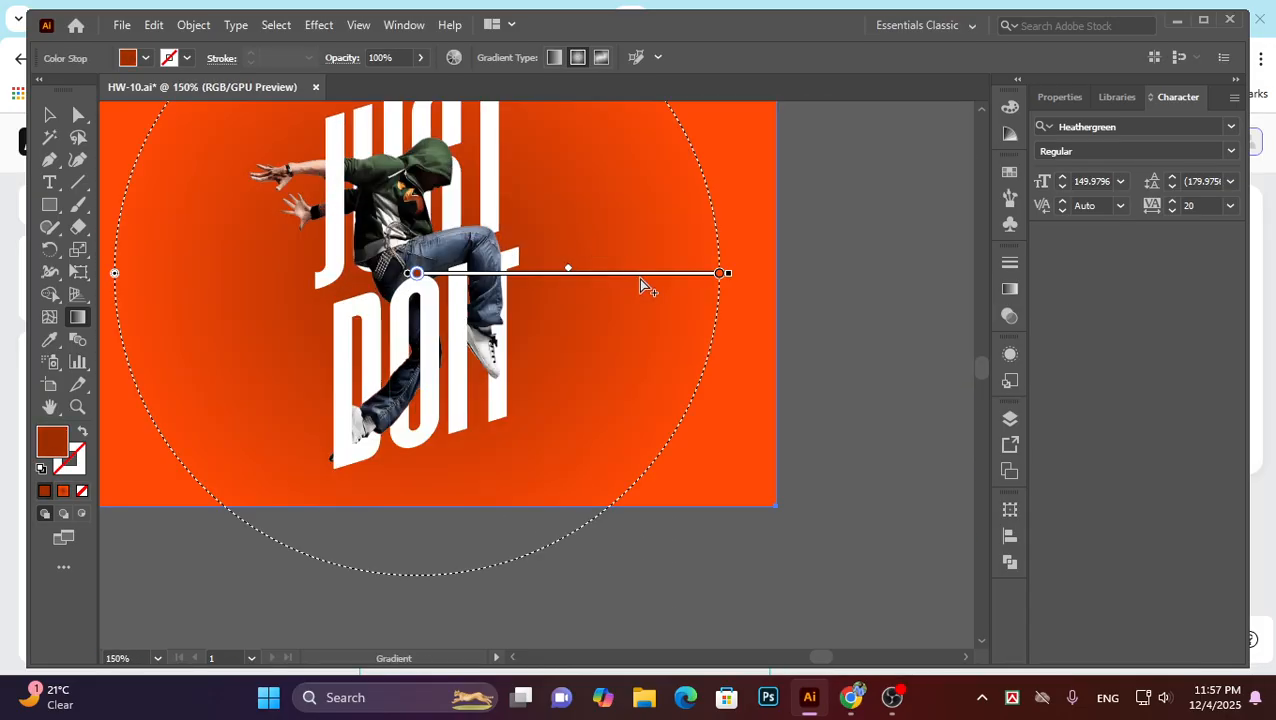
{"action": "key", "text": "ctrl+minus"}
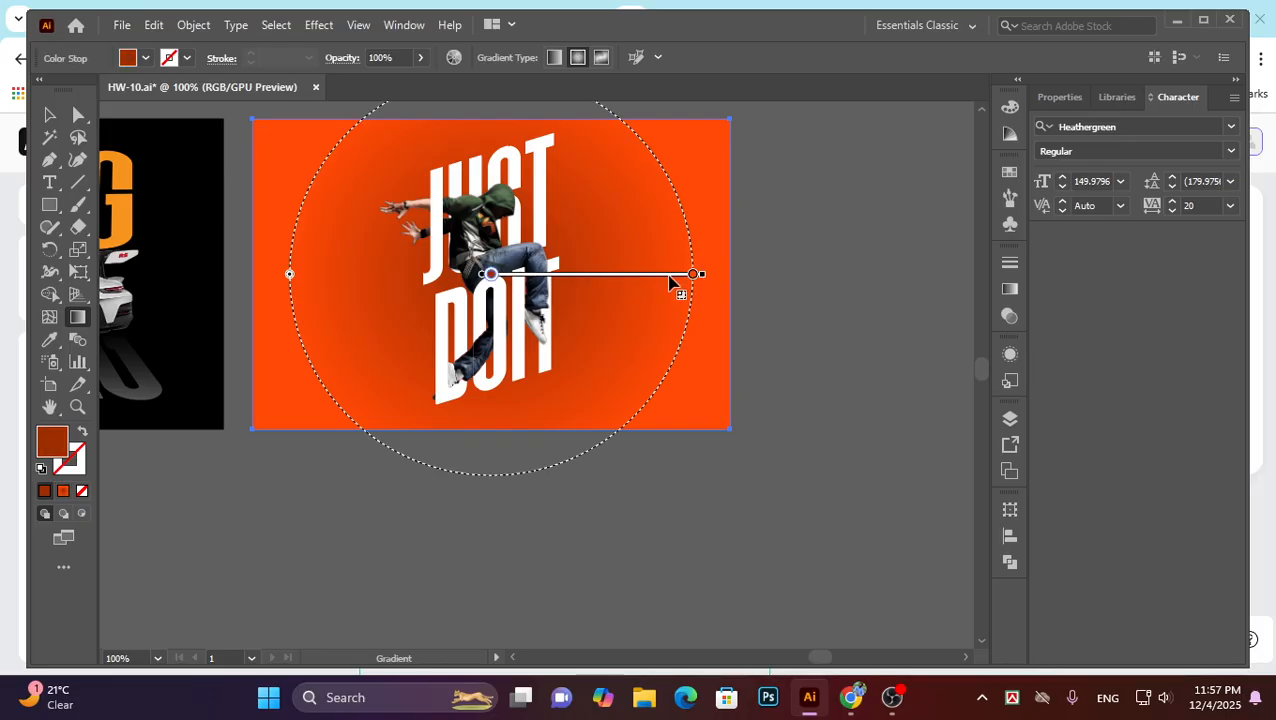
{"action": "left_click_drag", "start_coordinate": [296, 287], "coordinate": [226, 292]}
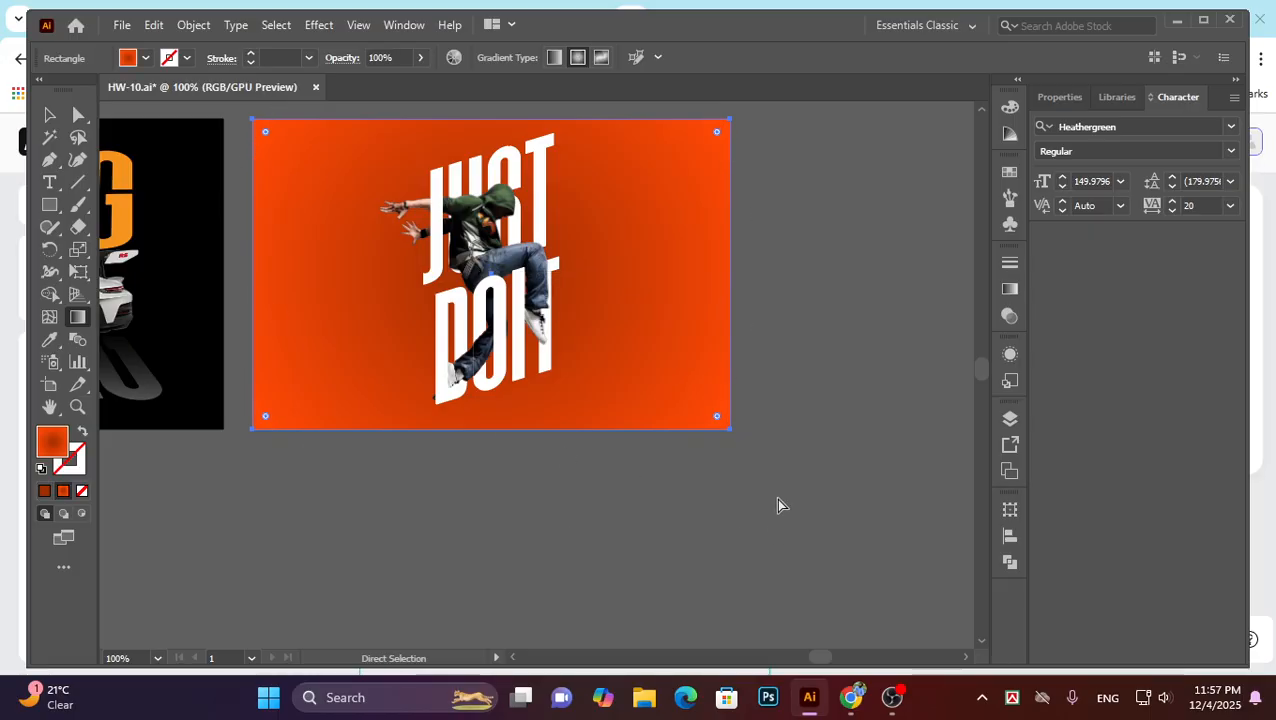
{"action": "left_click", "coordinate": [760, 503], "text": "ctrl"}
Scale the dancer lettering group down slightly about its centre and narrow the orange background symmetrically to a portrait panel.
{"action": "left_click", "coordinate": [47, 117]}
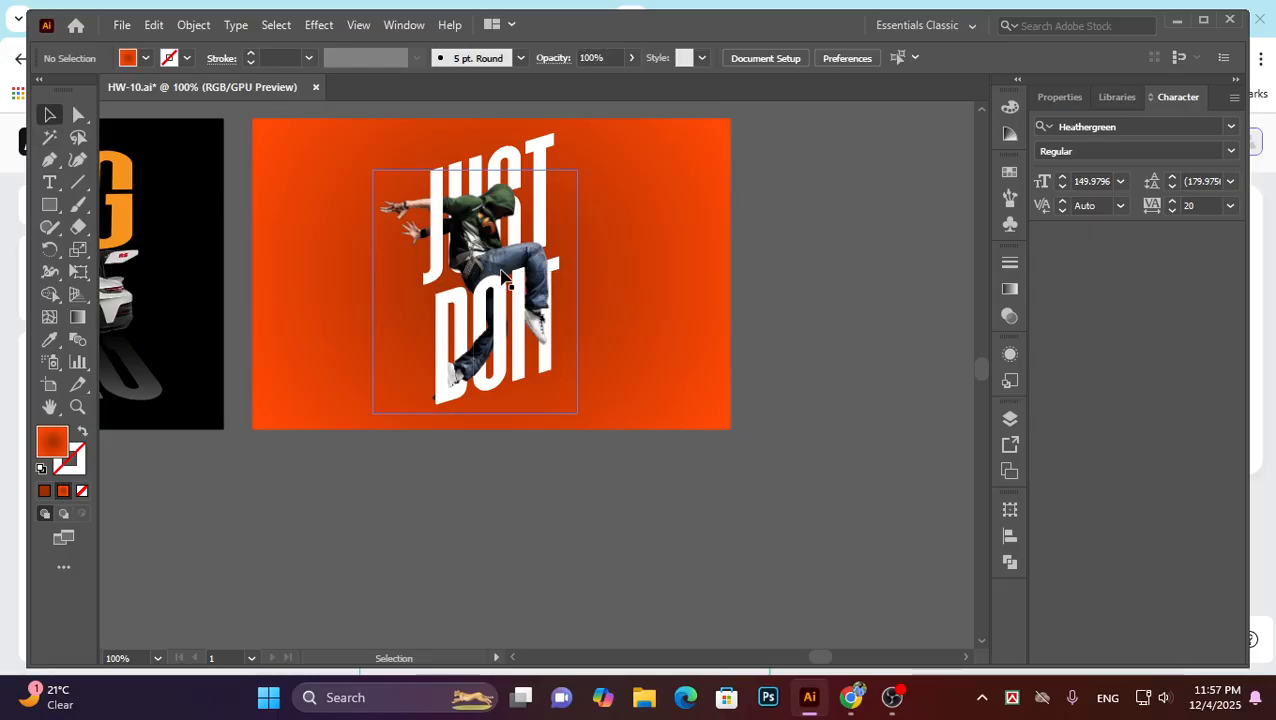
{"action": "left_click", "coordinate": [560, 330]}
{"action": "left_click_drag", "start_coordinate": [577, 413], "coordinate": [566, 400]}
{"action": "left_click", "coordinate": [724, 296]}
{"action": "left_click_drag", "start_coordinate": [733, 277], "coordinate": [615, 323]}
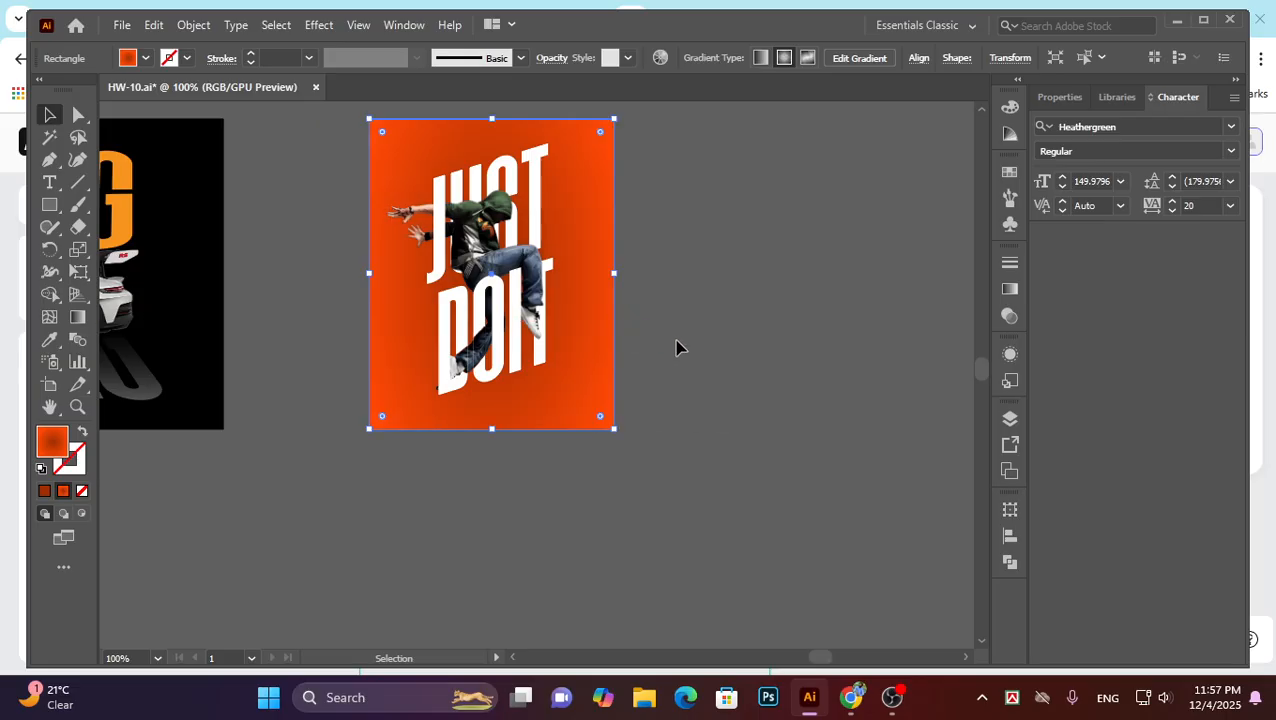
Nudge the dancer lettering group about 10 px to the right on the orange panel and deselect it.
{"action": "left_click", "coordinate": [512, 276]}
{"action": "key", "text": "shift+Right"}
{"action": "key", "text": "shift+Right"}
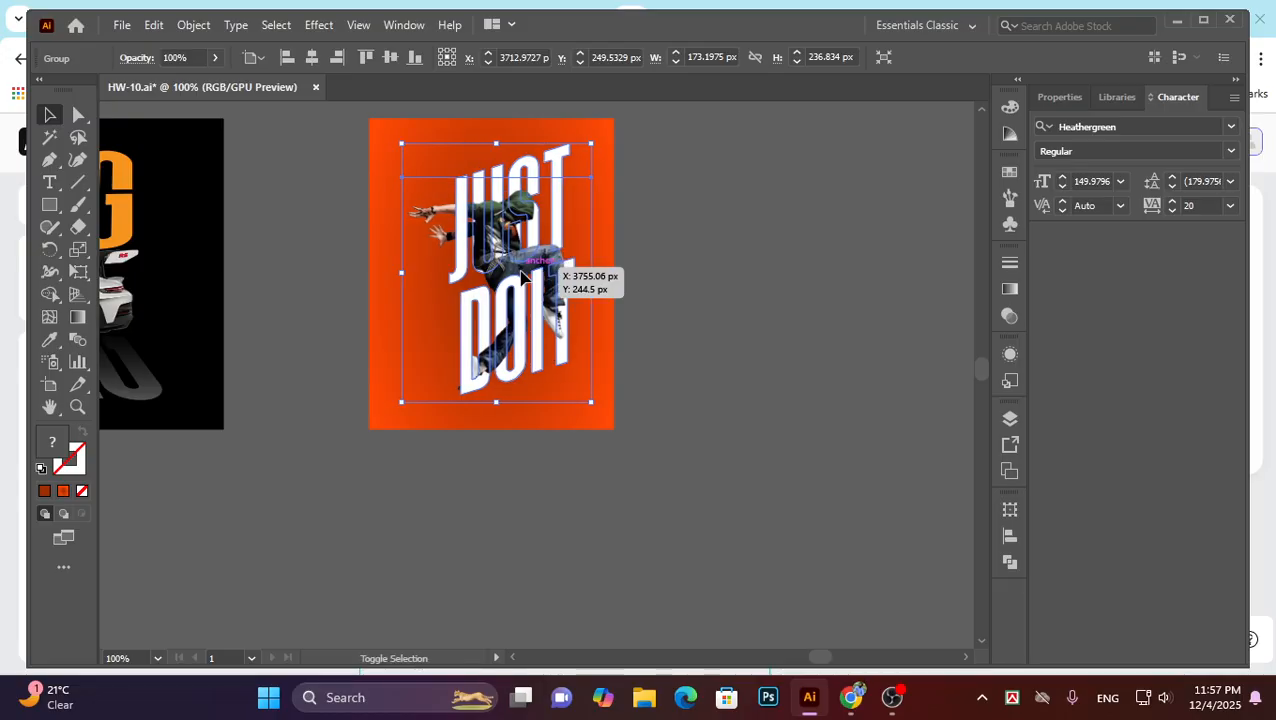
{"action": "key", "text": "shift+Left"}
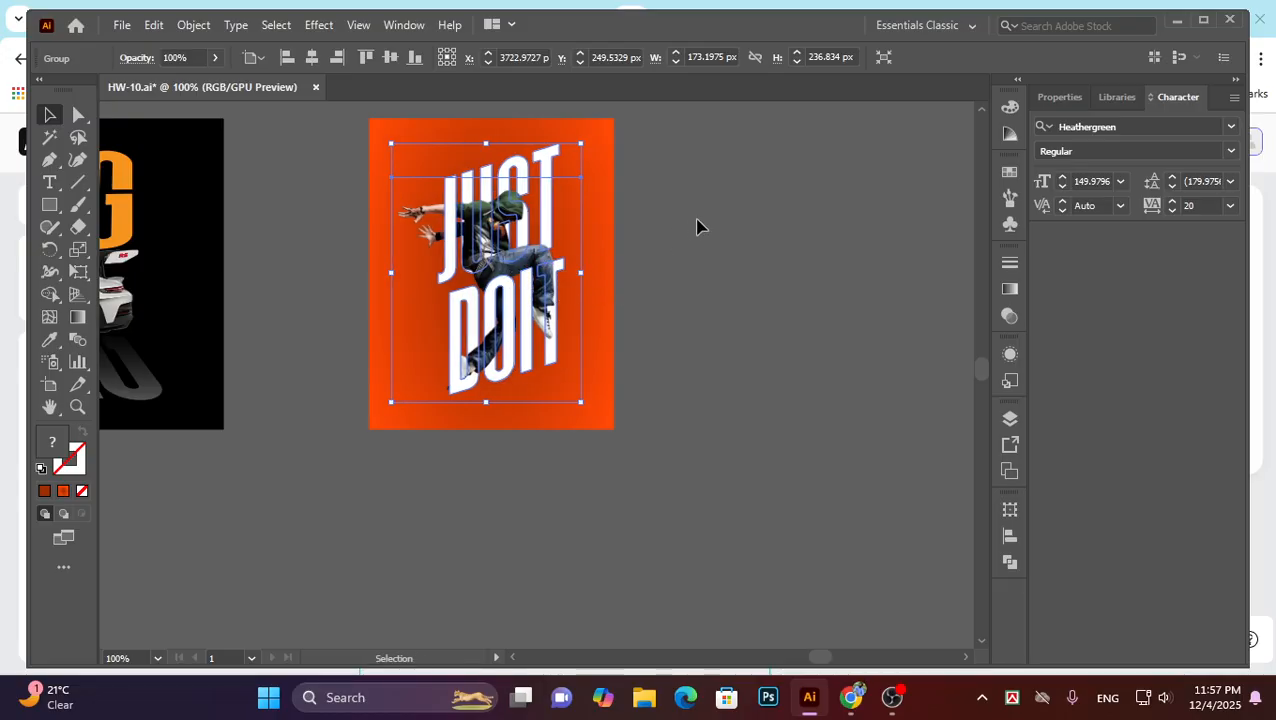
{"action": "left_click", "coordinate": [692, 347]}
Select the whole orange poster, move it left beside the black RACING panel at the same height, and deselect it.
{"action": "scroll", "coordinate": [685, 400], "scroll_direction": "up", "scroll_amount": 2}
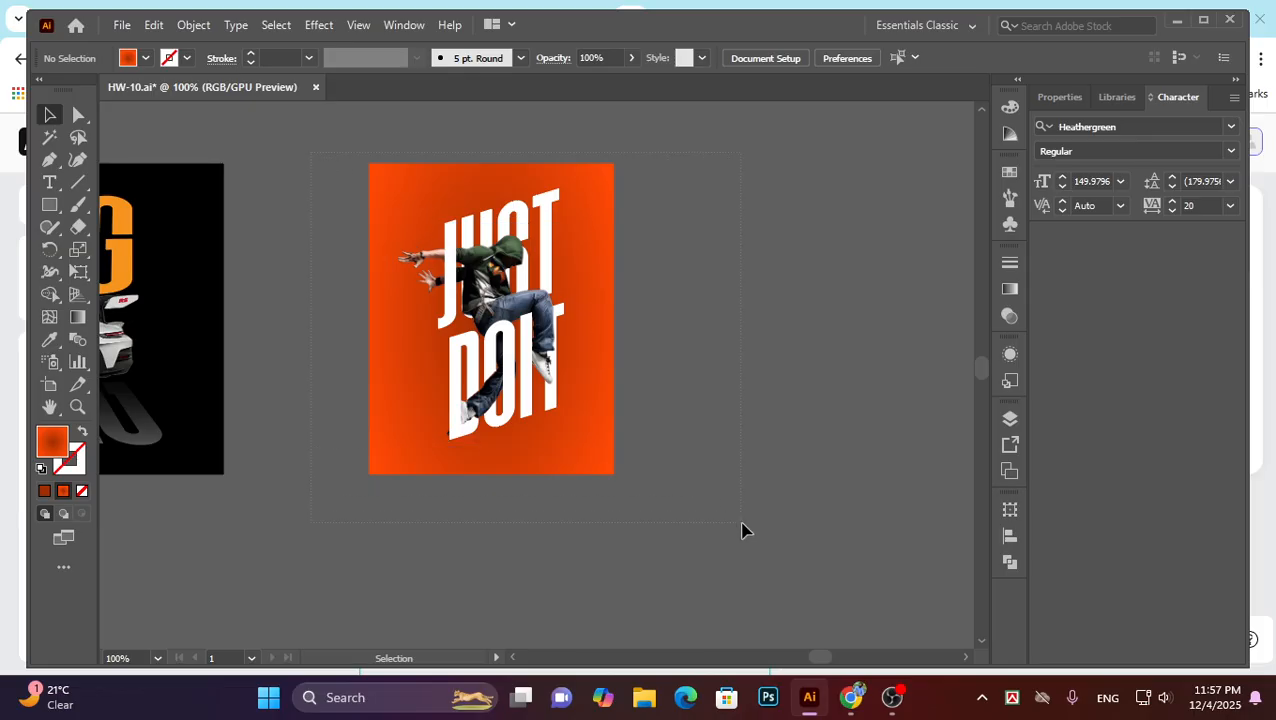
{"action": "left_click_drag", "start_coordinate": [741, 530], "coordinate": [481, 375]}
{"action": "left_click", "coordinate": [657, 369]}
Examine the finished JUST DO IT poster up close, including the leg and shoe overlaps, and beside the RACING design.
{"action": "scroll", "coordinate": [529, 343], "scroll_direction": "left", "scroll_amount": 2}
{"action": "scroll", "coordinate": [577, 370], "scroll_direction": "up", "scroll_amount": 1}
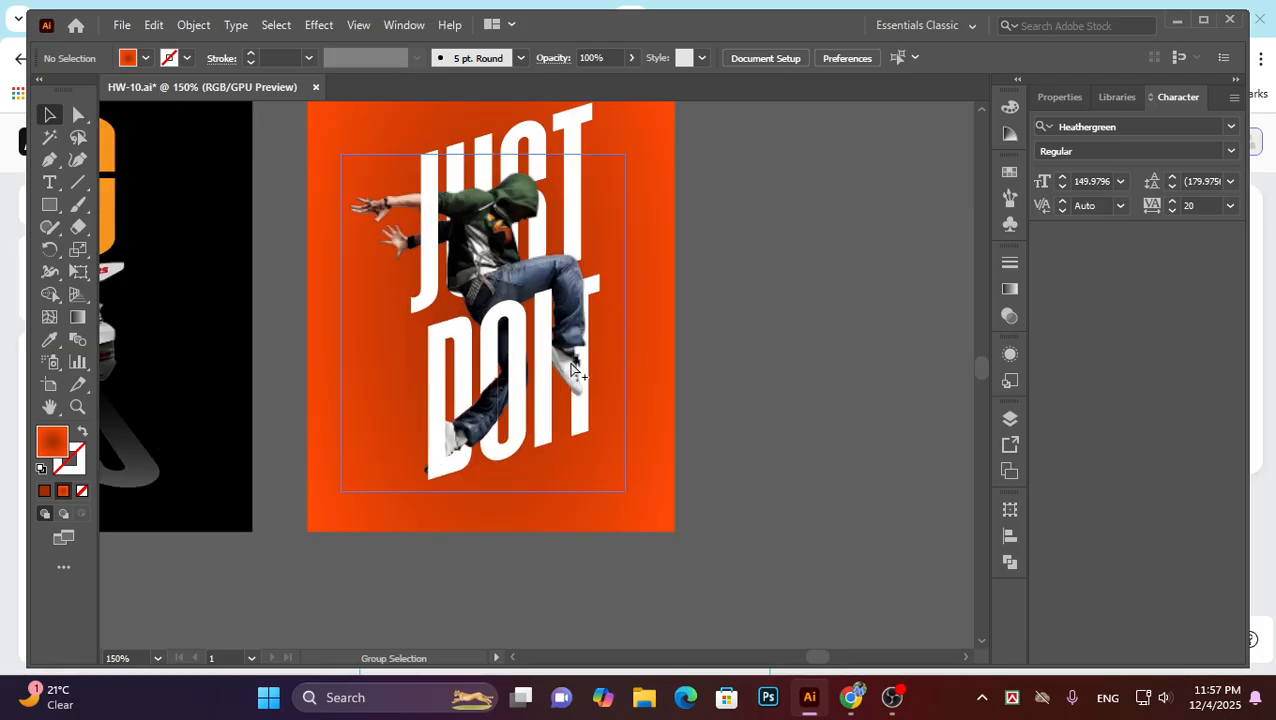
{"action": "scroll", "coordinate": [470, 450], "scroll_direction": "up", "scroll_amount": 3}
{"action": "scroll", "coordinate": [600, 470], "scroll_direction": "down", "scroll_amount": 2}
{"action": "scroll", "coordinate": [421, 462], "scroll_direction": "down", "scroll_amount": 1}
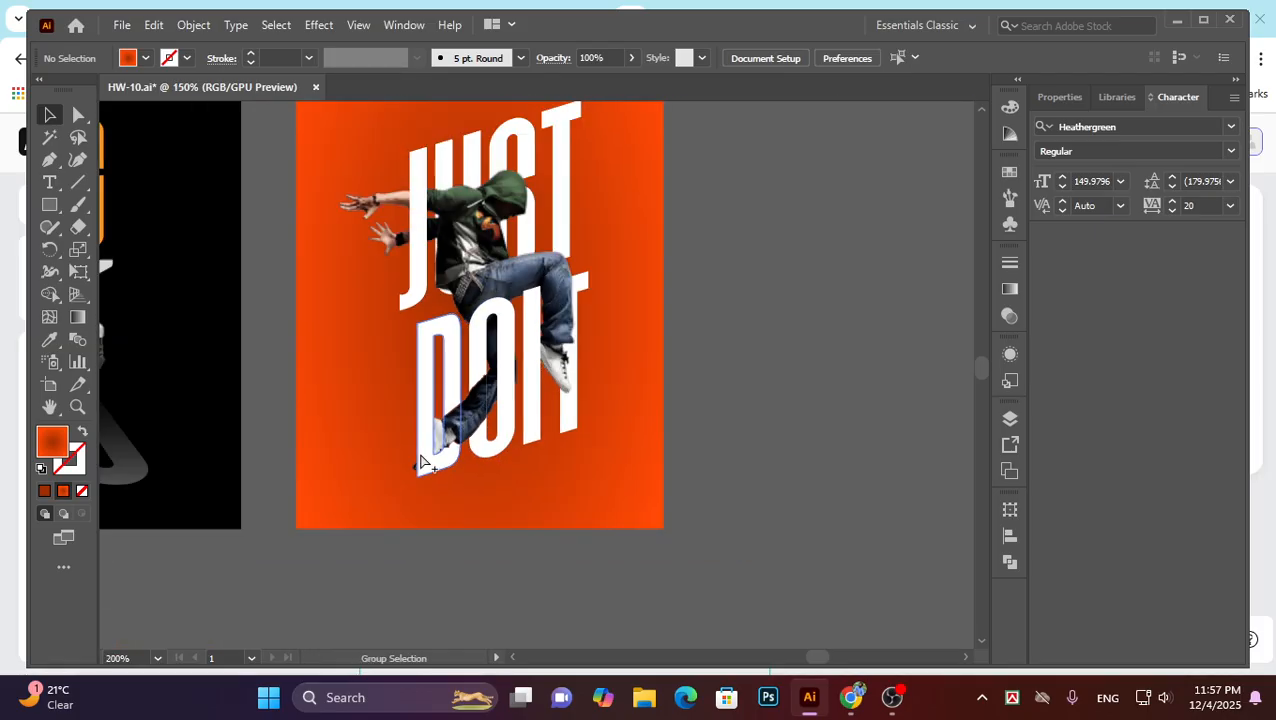
{"action": "scroll", "coordinate": [421, 462], "scroll_direction": "down", "scroll_amount": 3}
{"action": "scroll", "coordinate": [430, 410], "scroll_direction": "up", "scroll_amount": 2}
{"action": "scroll", "coordinate": [705, 425], "scroll_direction": "down", "scroll_amount": 2}
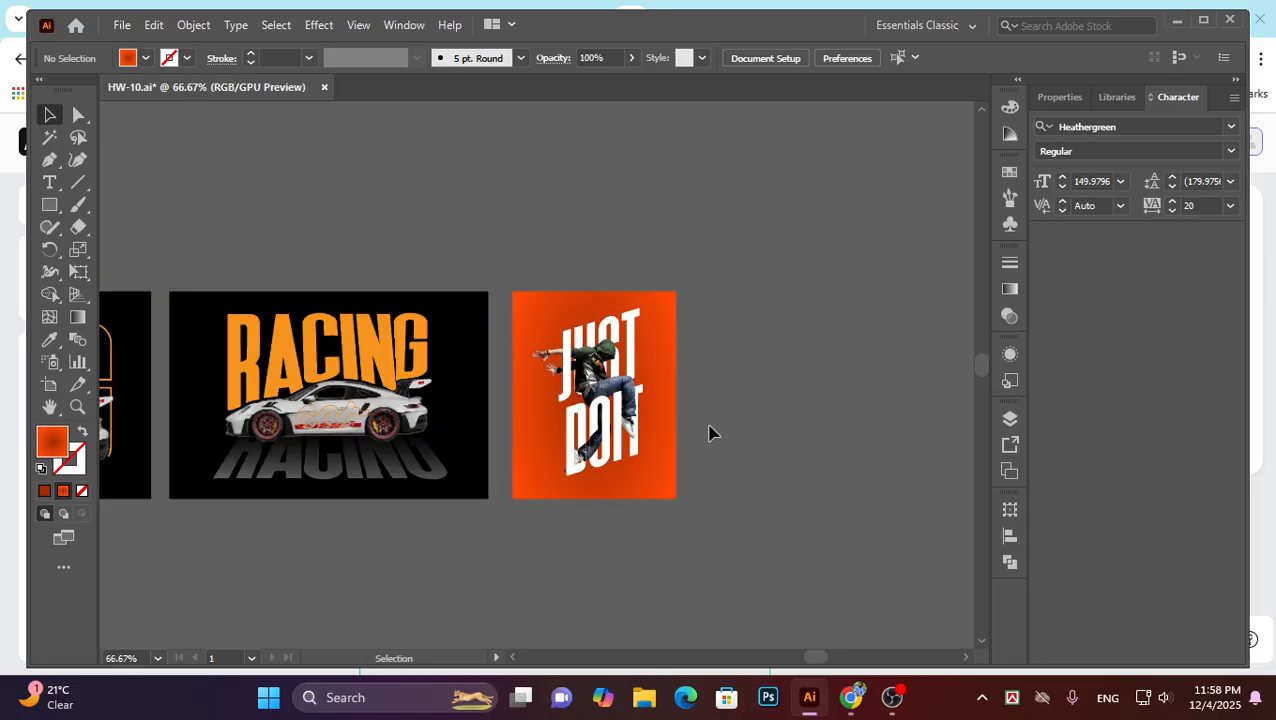
{"action": "scroll", "coordinate": [659, 528], "scroll_direction": "up", "scroll_amount": 2}
{"action": "scroll", "coordinate": [630, 530], "scroll_direction": "left", "scroll_amount": 1}
{"action": "scroll", "coordinate": [700, 560], "scroll_direction": "up", "scroll_amount": 2}
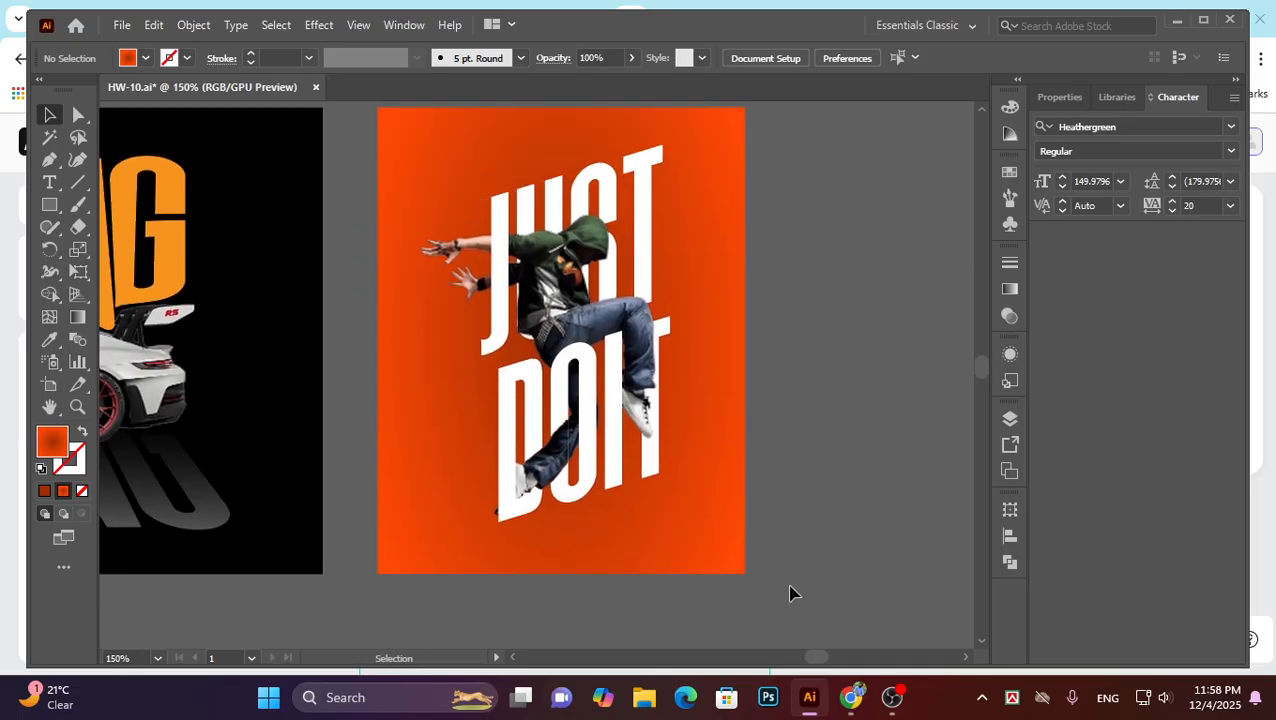
{"action": "mouse_move", "coordinate": [887, 707]}
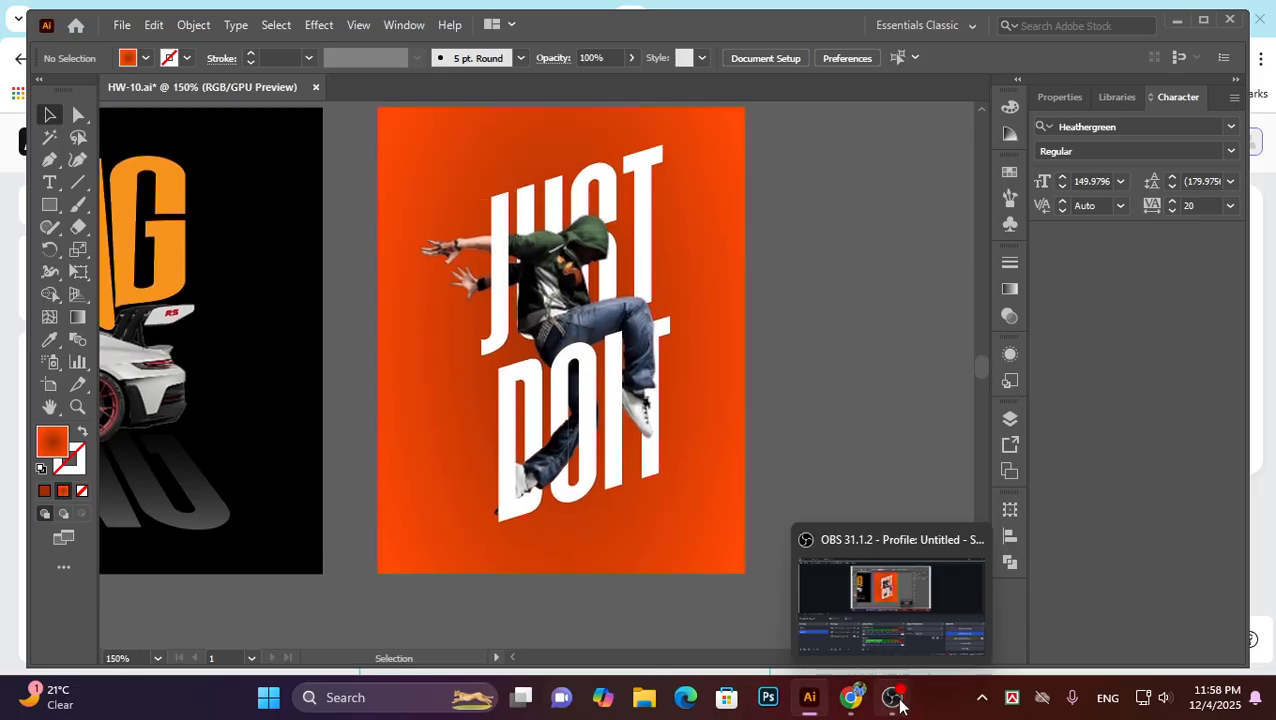